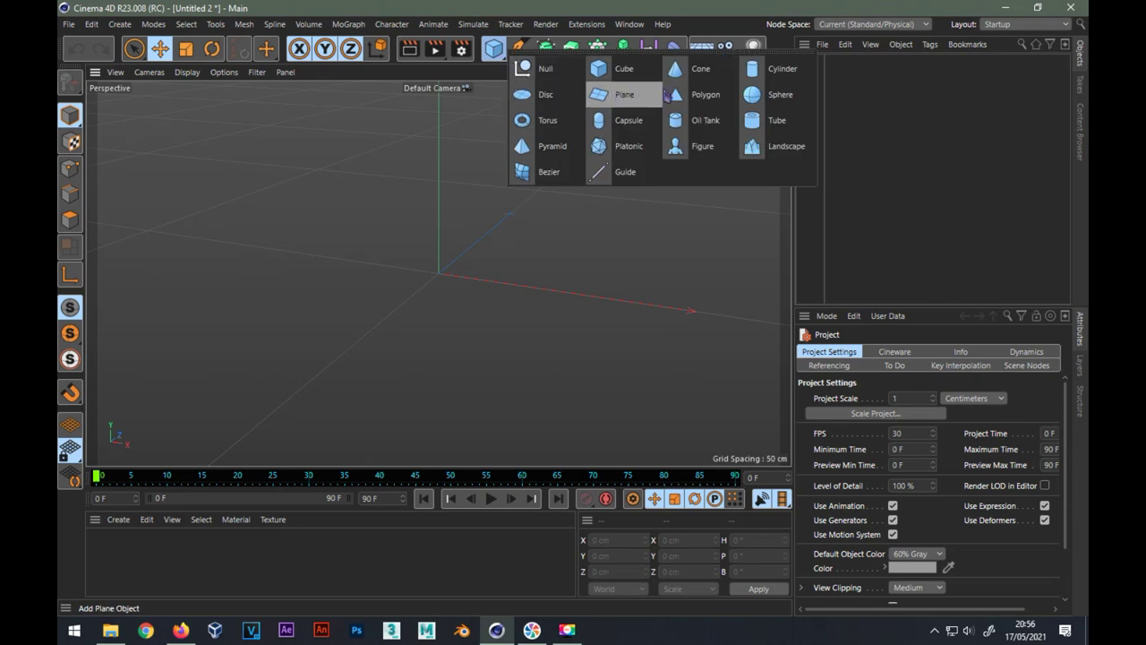
# - Add a sphere with 100 segments
pyautogui.moveTo(495, 51); pyautogui.dragTo(770, 101)
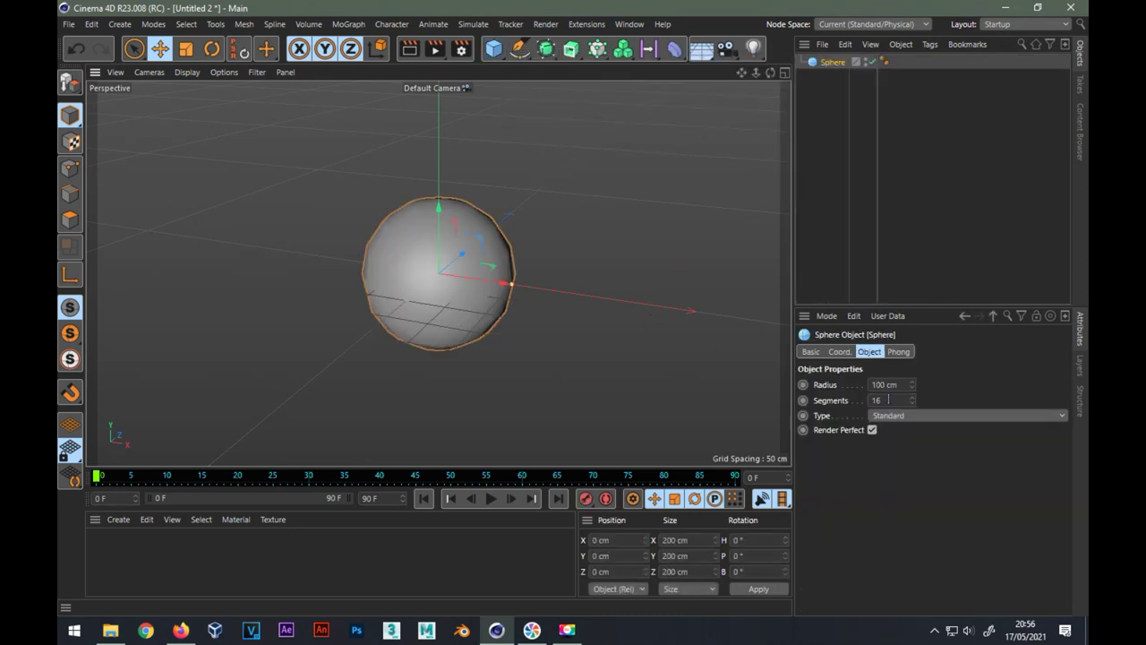
pyautogui.write('0')
pyautogui.press('Return')
# - Add a disc facing +Z and push it back behind the sphere
pyautogui.moveTo(495, 48); pyautogui.dragTo(723, 101)
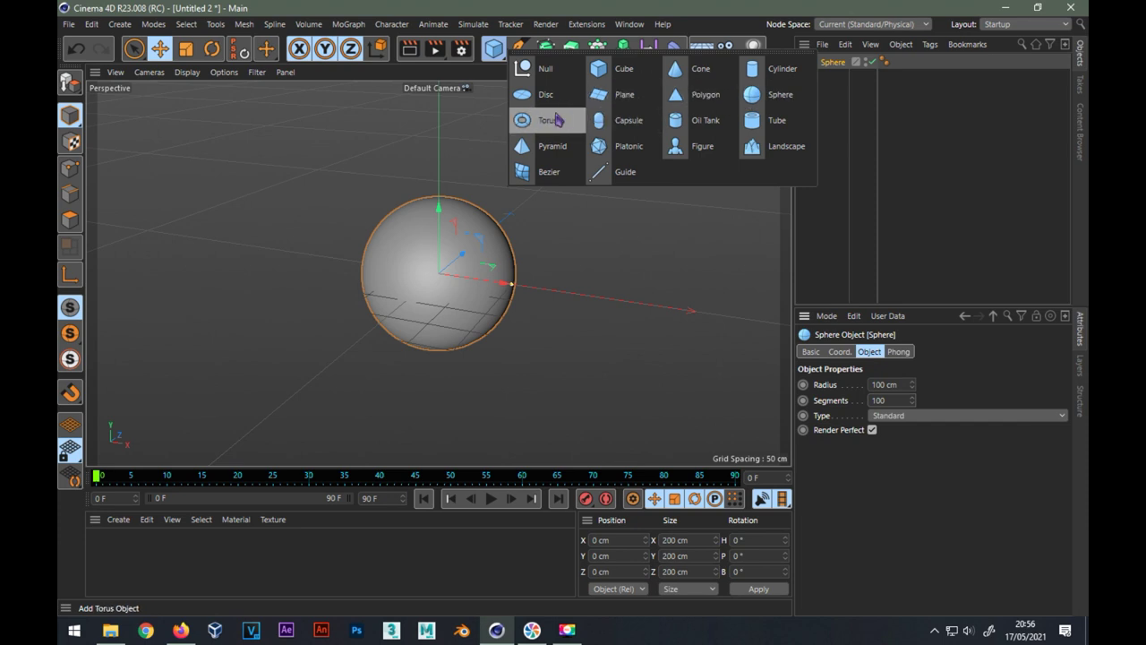
pyautogui.moveTo(722, 101); pyautogui.dragTo(540, 94)
pyautogui.click(909, 446)
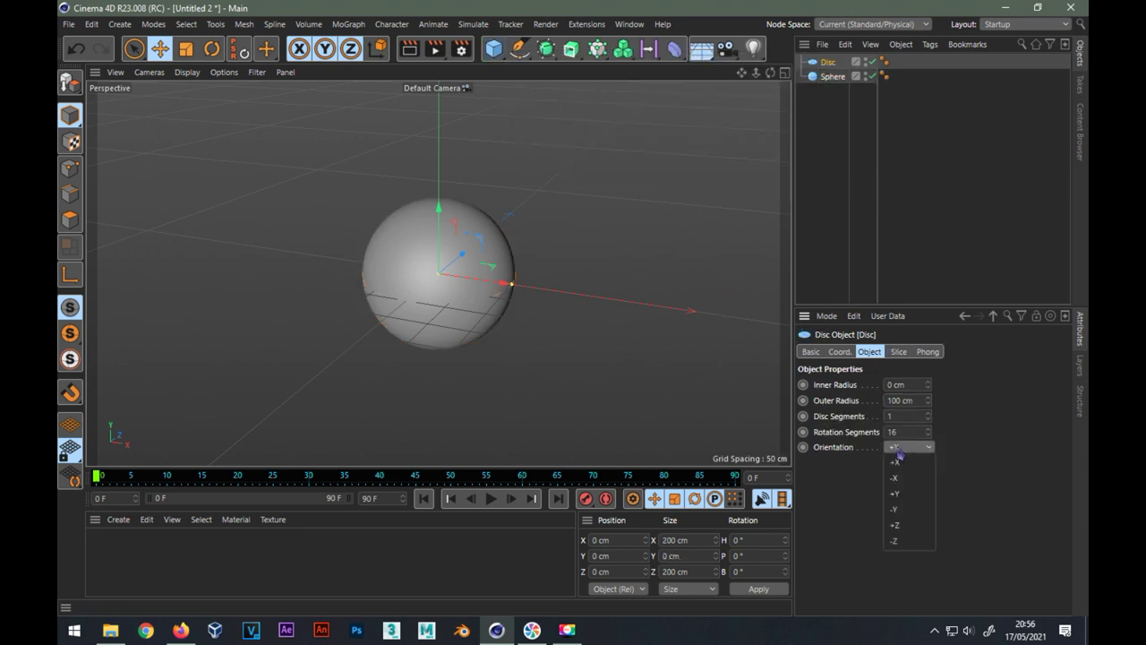
pyautogui.click(901, 514)
pyautogui.click(909, 447)
pyautogui.click(907, 528)
pyautogui.moveTo(461, 260); pyautogui.dragTo(632, 232)
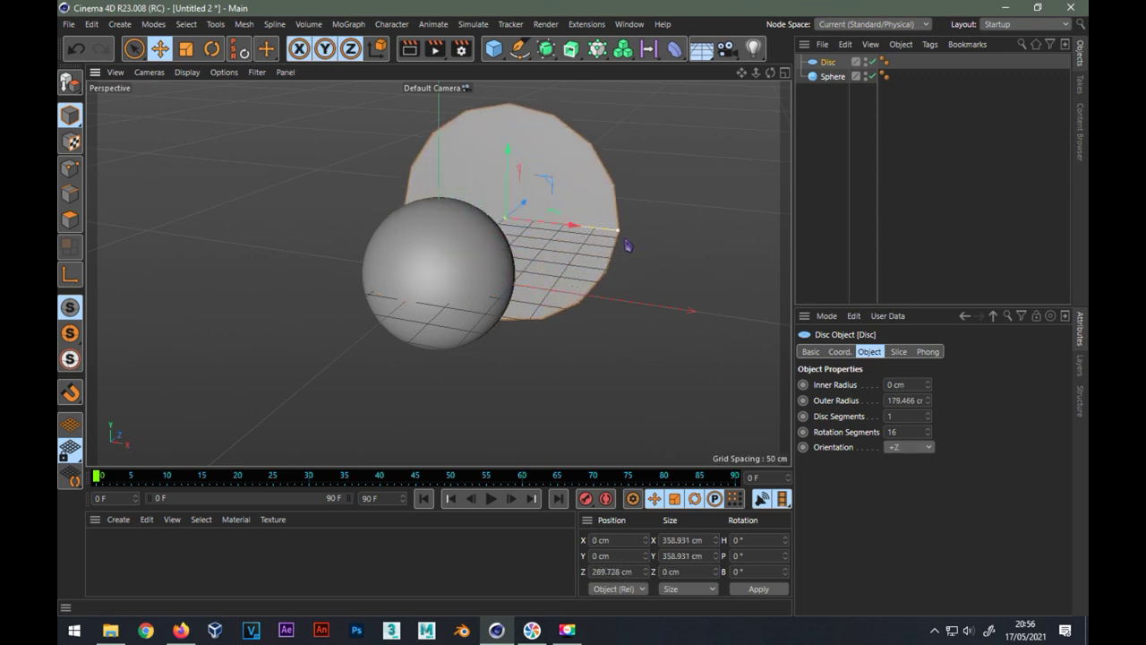
# - Give the disc 100 segments and a 120 cm outer radius, then add a camera
pyautogui.write('00')
pyautogui.hotkey('shift', 'Tab')
pyautogui.write('1')
pyautogui.press('Return')
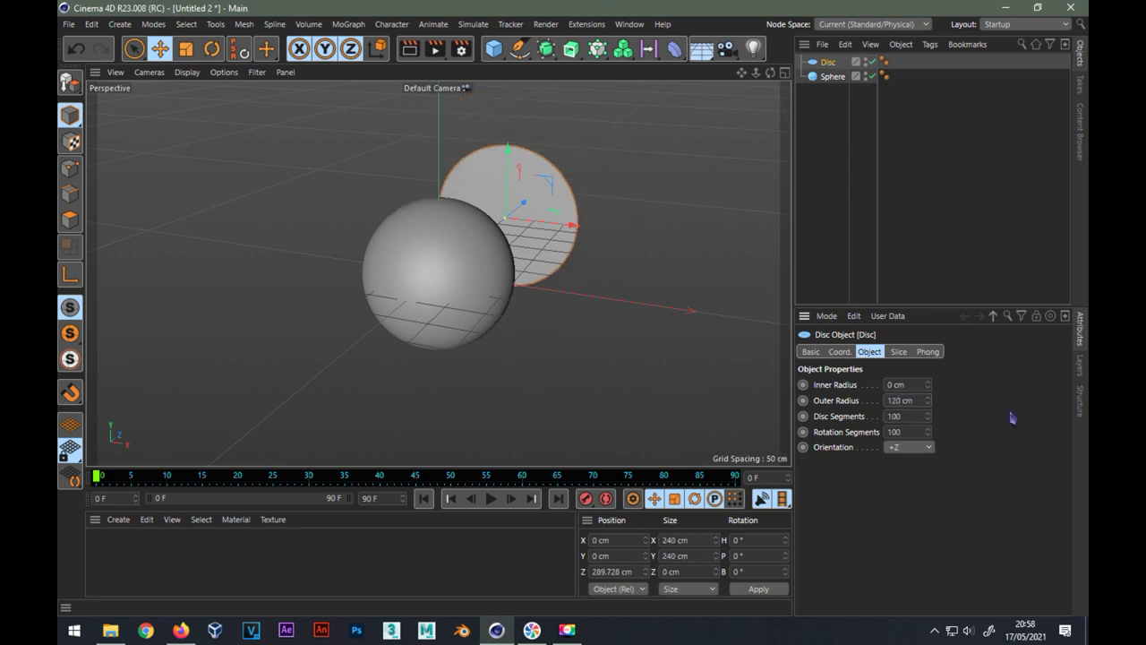
pyautogui.click(726, 48)
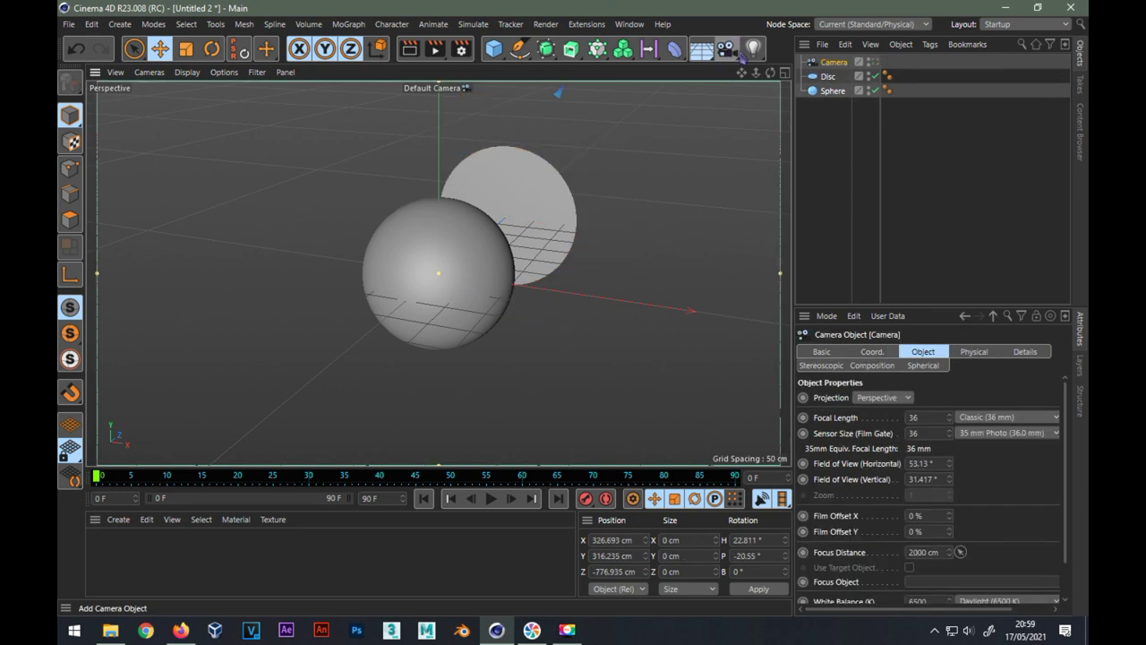
# - Zero the camera's position and rotation values
pyautogui.click(618, 540)
pyautogui.press('BackSpace')
pyautogui.press('Tab')
pyautogui.press('BackSpace')
pyautogui.press('Tab')
pyautogui.press('BackSpace')
pyautogui.press('Tab')
pyautogui.press('BackSpace')
pyautogui.press('Tab')
pyautogui.press('BackSpace')
pyautogui.press('Tab')
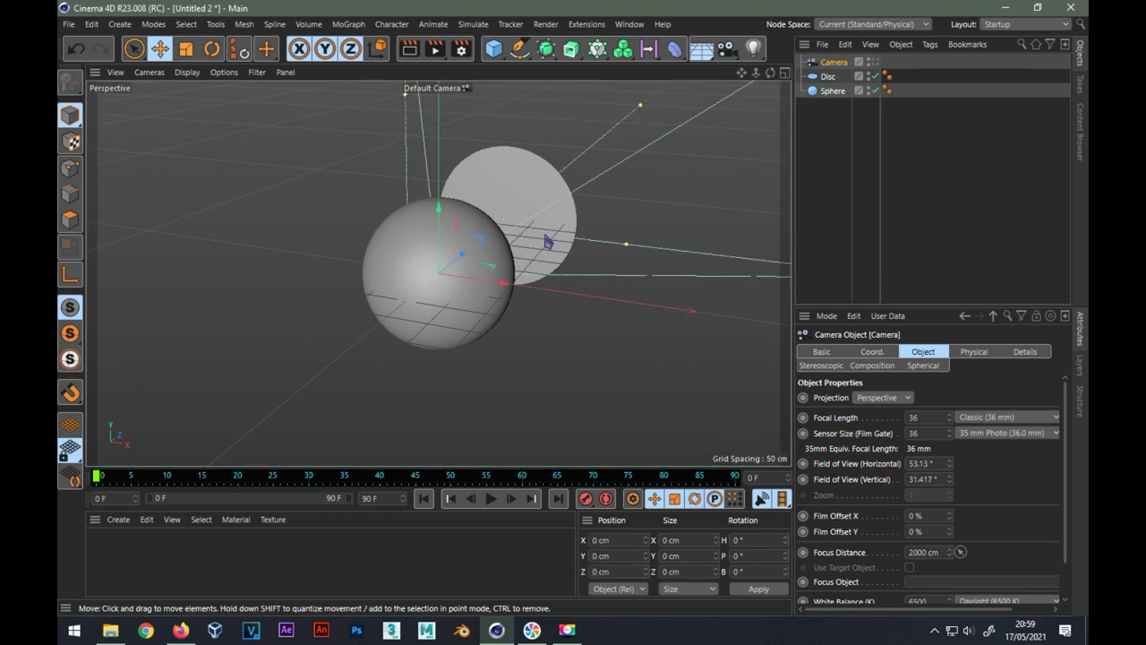
# - Pull the camera back to Z -300 cm and look through it
pyautogui.moveTo(477, 238); pyautogui.dragTo(385, 315)
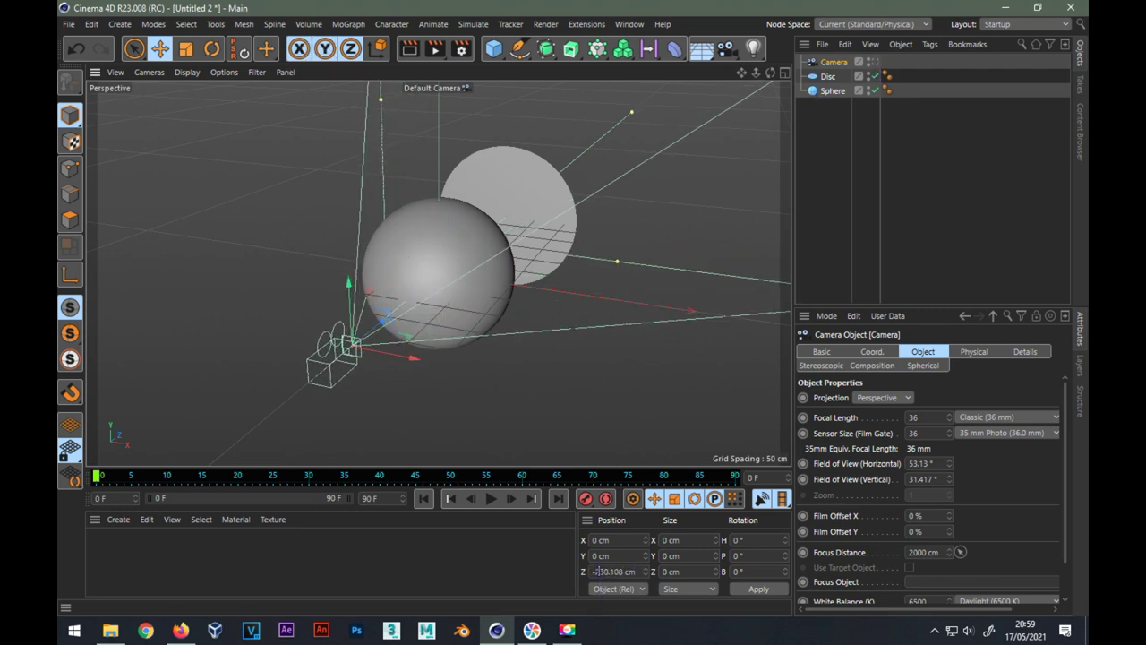
pyautogui.click(597, 572)
pyautogui.write('0')
pyautogui.press('Return')
pyautogui.click(873, 62)
# - Move the sphere slightly down and left to X -60 cm
pyautogui.click(515, 274)
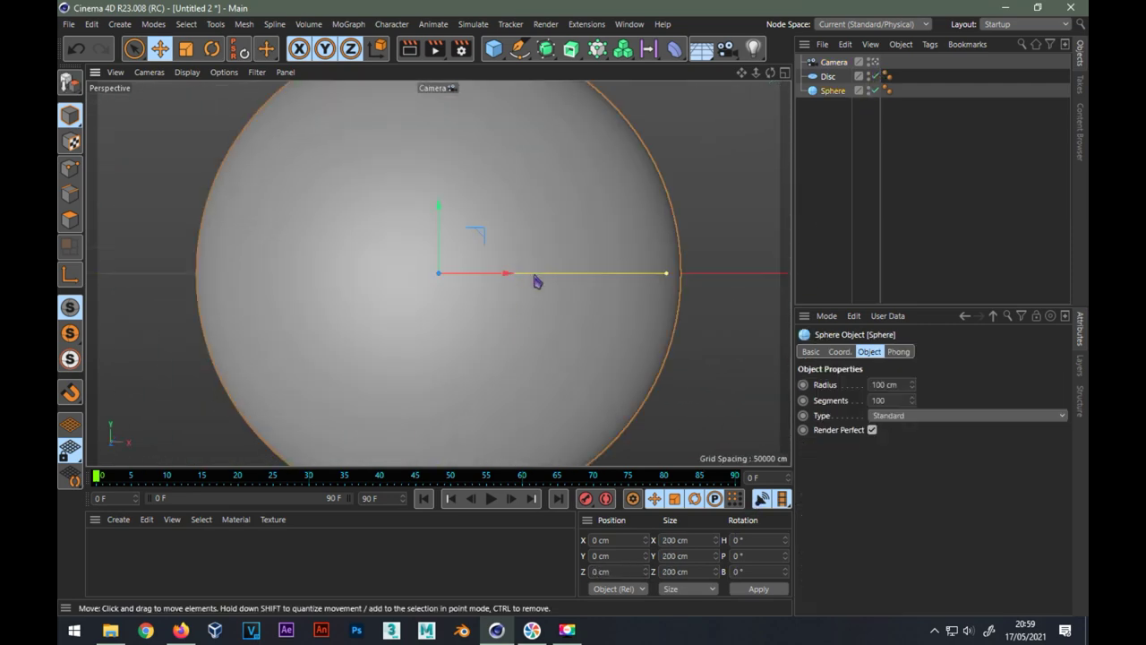
pyautogui.moveTo(542, 281); pyautogui.dragTo(351, 278)
pyautogui.moveTo(300, 209); pyautogui.dragTo(312, 271)
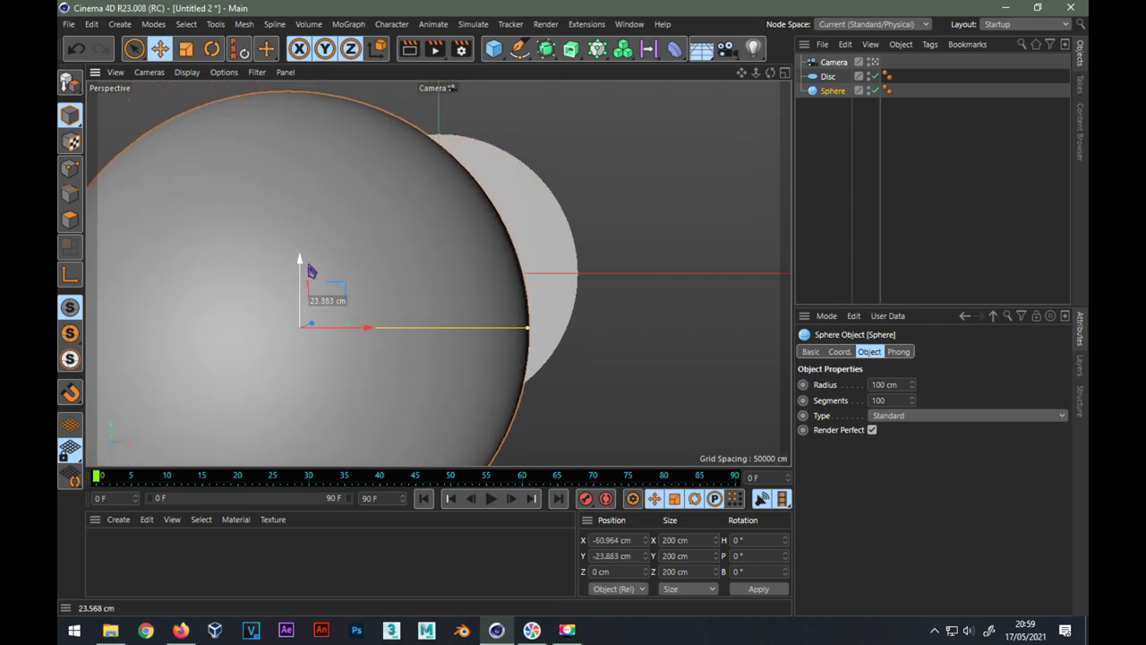
pyautogui.doubleClick(612, 539)
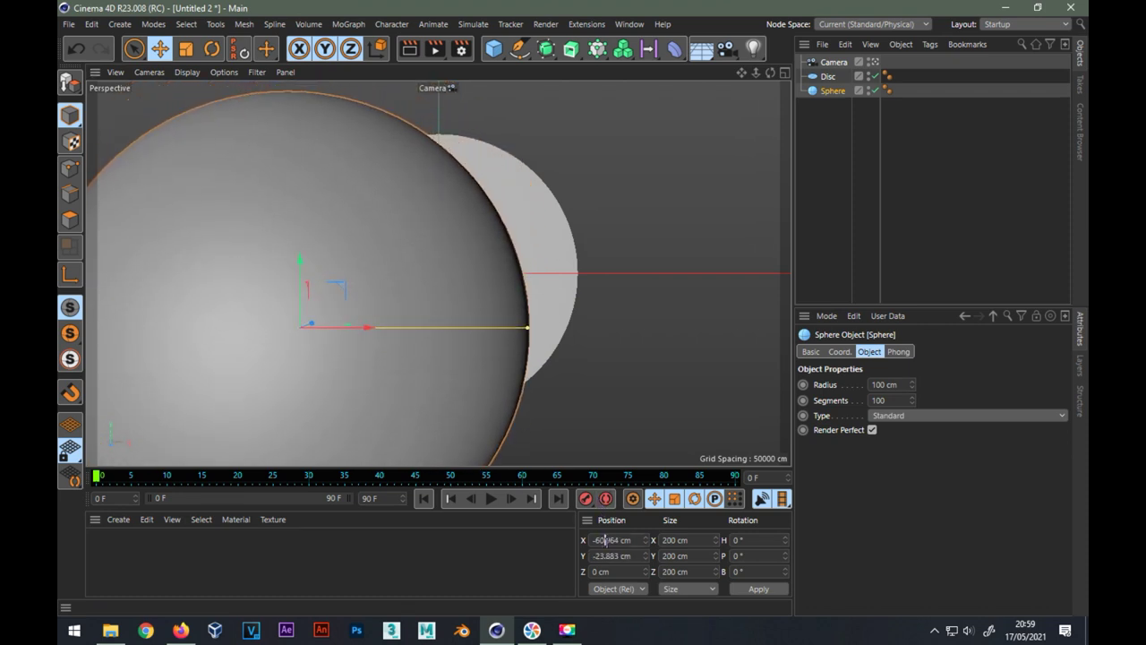
pyautogui.write('-60')
pyautogui.press('Return')
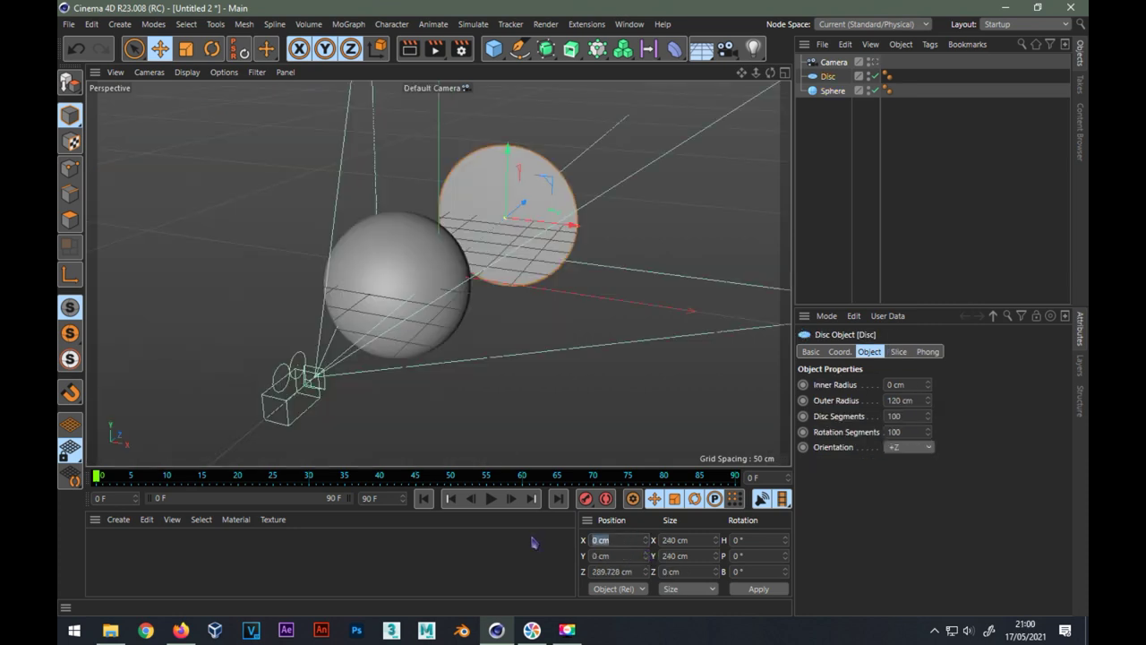
# - Place the disc at X 65 cm and Z 200 cm
pyautogui.press('Tab')
pyautogui.press('Tab')
pyautogui.write('100')
pyautogui.press('Return')
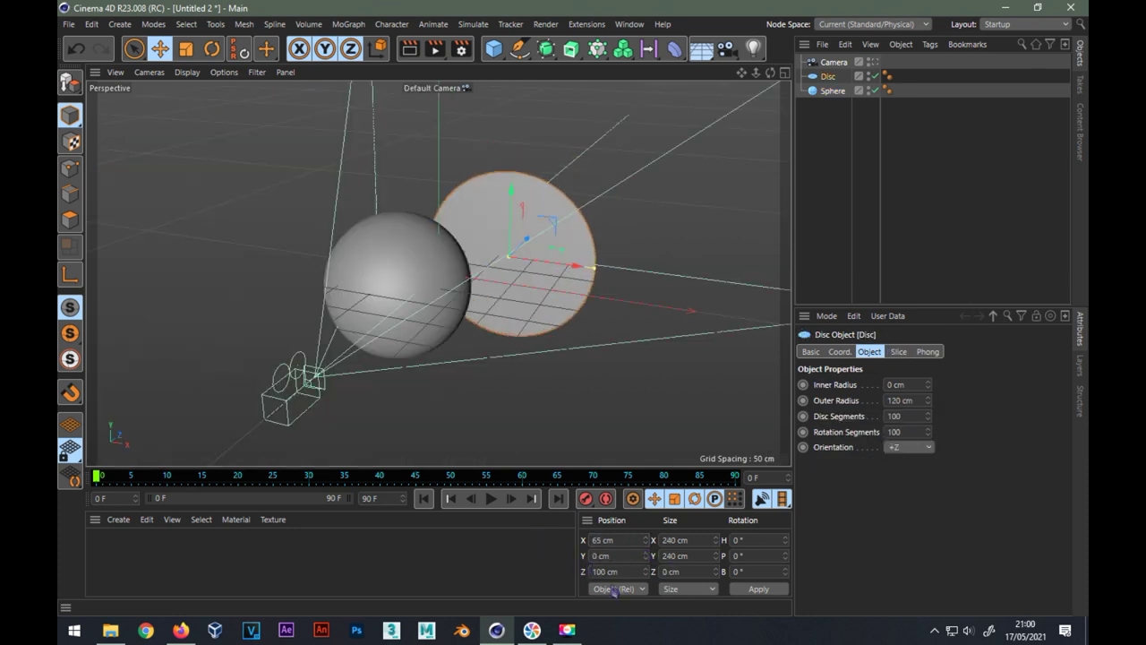
pyautogui.write('200')
pyautogui.press('Return')
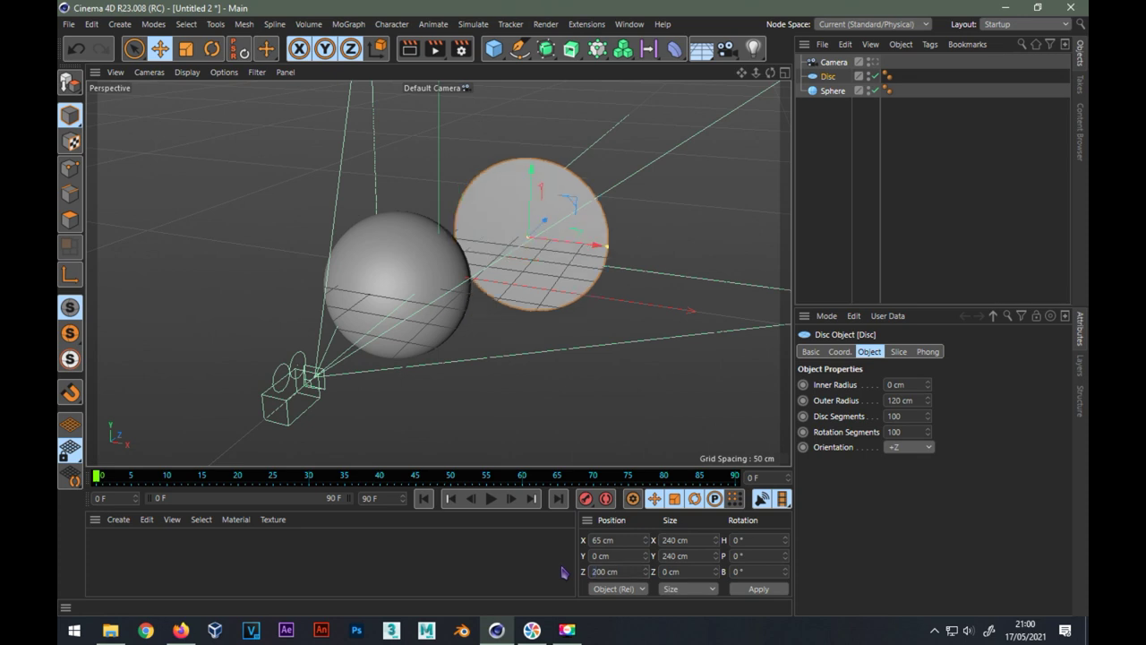
# - Duplicate the disc as Disc.1 at X 0, Z 190 cm with 100 cm radius
pyautogui.keyDown('ctrl'); pyautogui.moveTo(825, 79); pyautogui.dragTo(832, 74); pyautogui.keyUp('ctrl')
pyautogui.moveTo(596, 234); pyautogui.dragTo(556, 238)
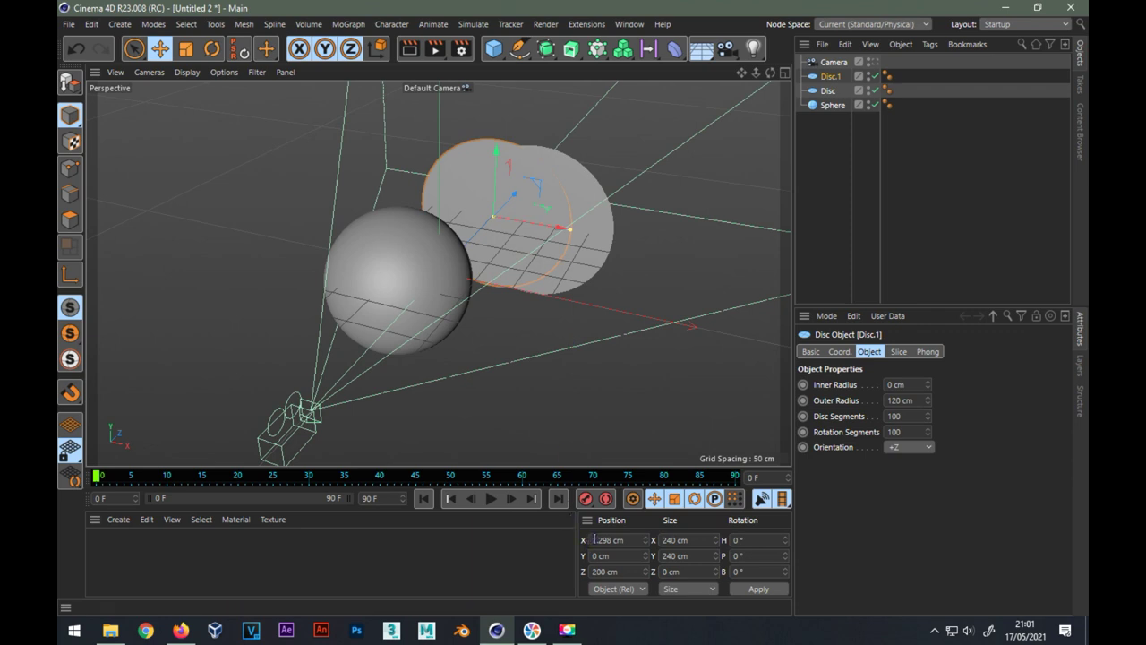
pyautogui.write('0')
pyautogui.press('Return')
pyautogui.moveTo(511, 200); pyautogui.dragTo(514, 202)
pyautogui.moveTo(597, 571); pyautogui.dragTo(698, 571)
pyautogui.write('0')
pyautogui.press('Return')
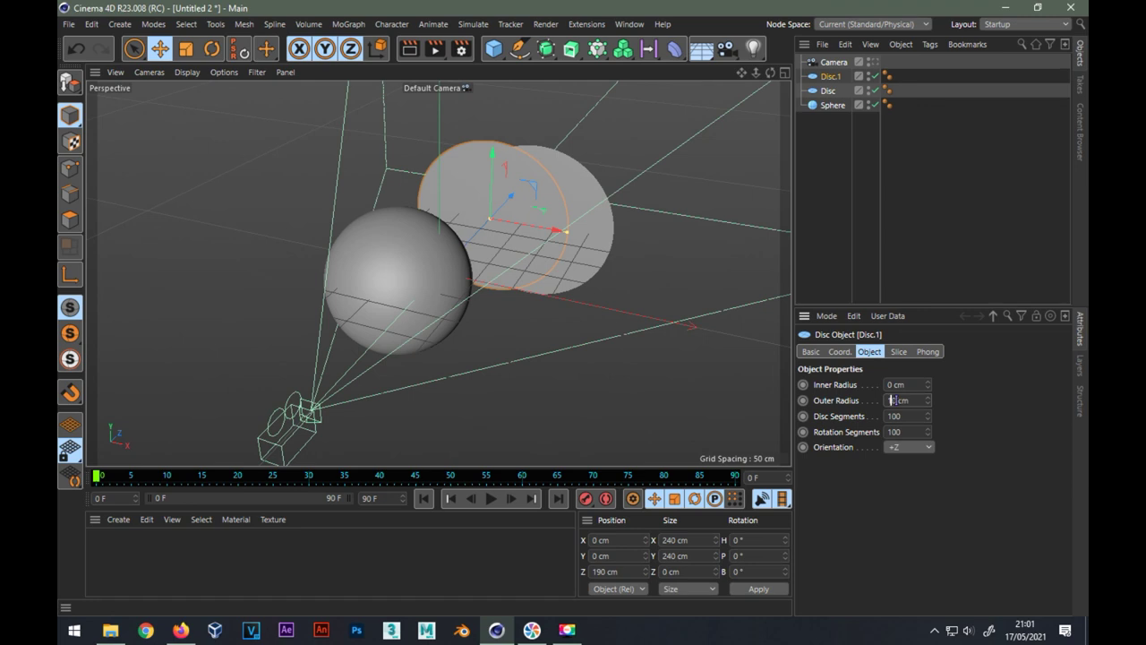
pyautogui.write('00')
pyautogui.press('Return')
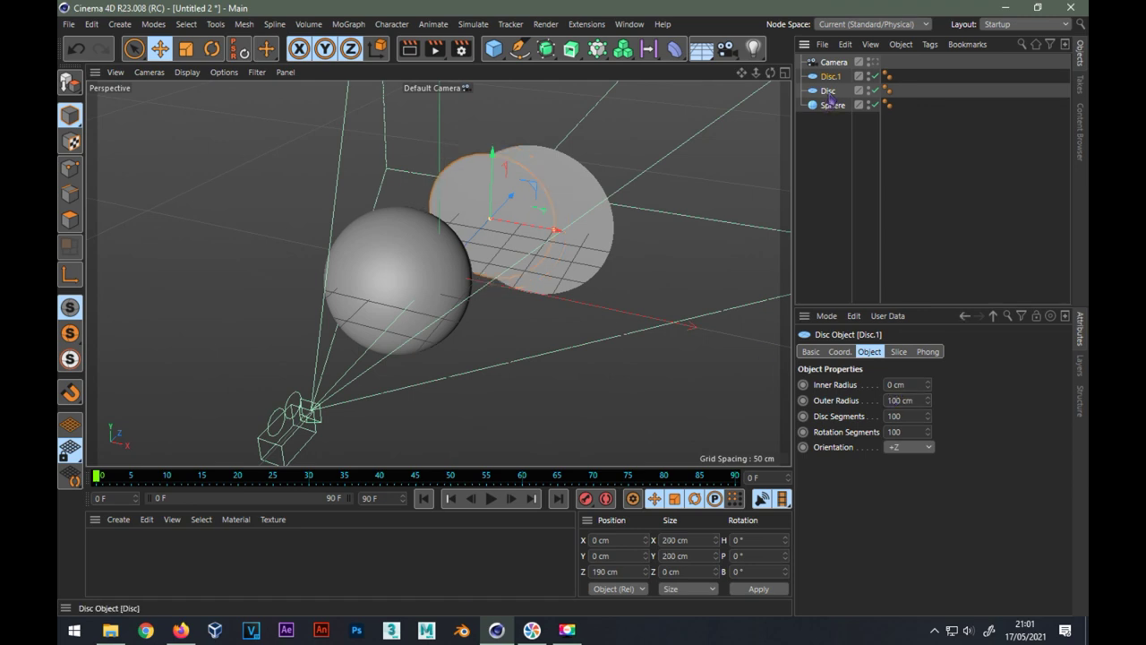
# - Copy Disc.1 as Disc.2 with a 40 cm radius, nudged toward the camera
pyautogui.hotkey('ctrl', 'c')
pyautogui.hotkey('ctrl', 'v')
pyautogui.moveTo(828, 61); pyautogui.dragTo(837, 83)
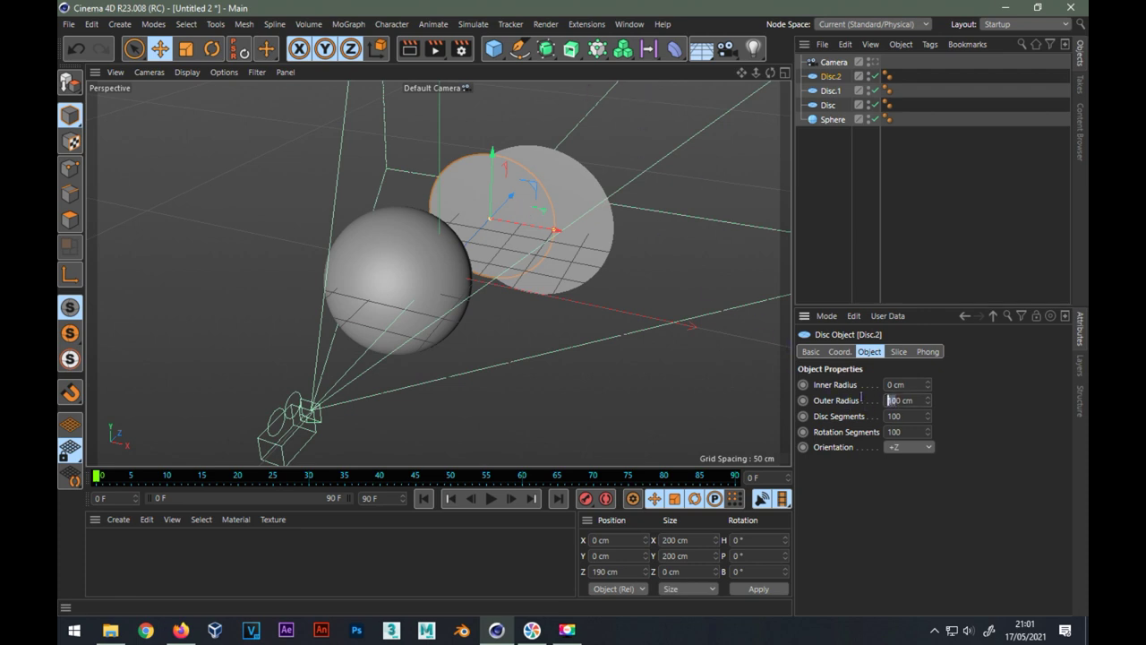
pyautogui.write('4')
pyautogui.press('Return')
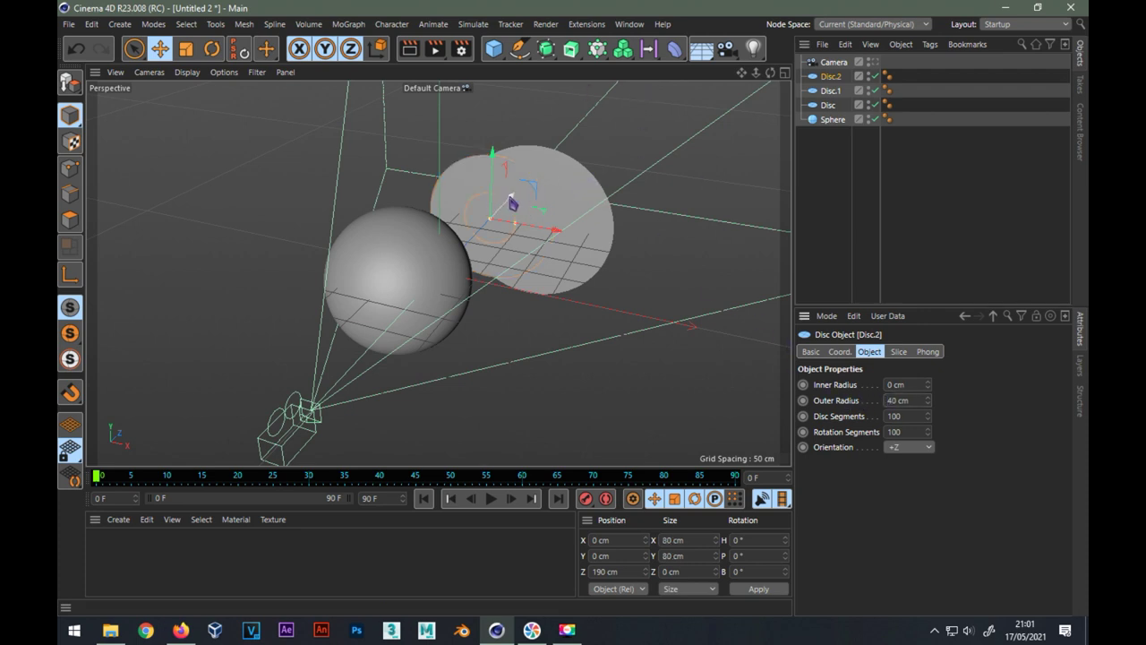
pyautogui.moveTo(526, 197); pyautogui.dragTo(512, 209)
# - Create a new material, turn off Color and set luminance hue to 216°
pyautogui.doubleClick(184, 564)
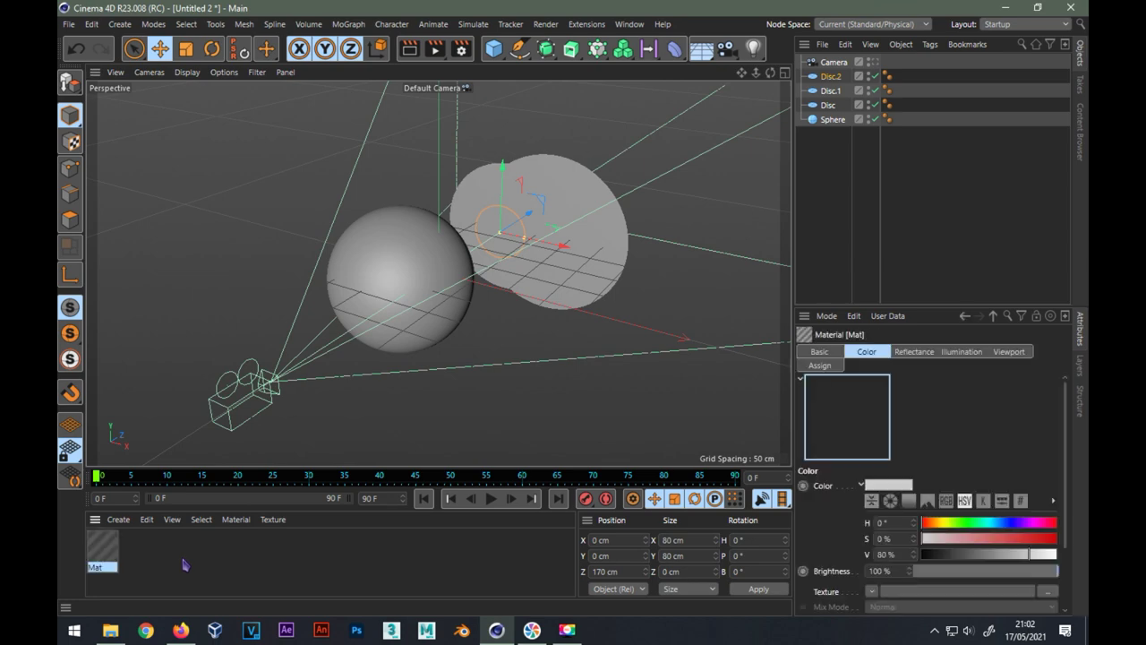
pyautogui.doubleClick(102, 545)
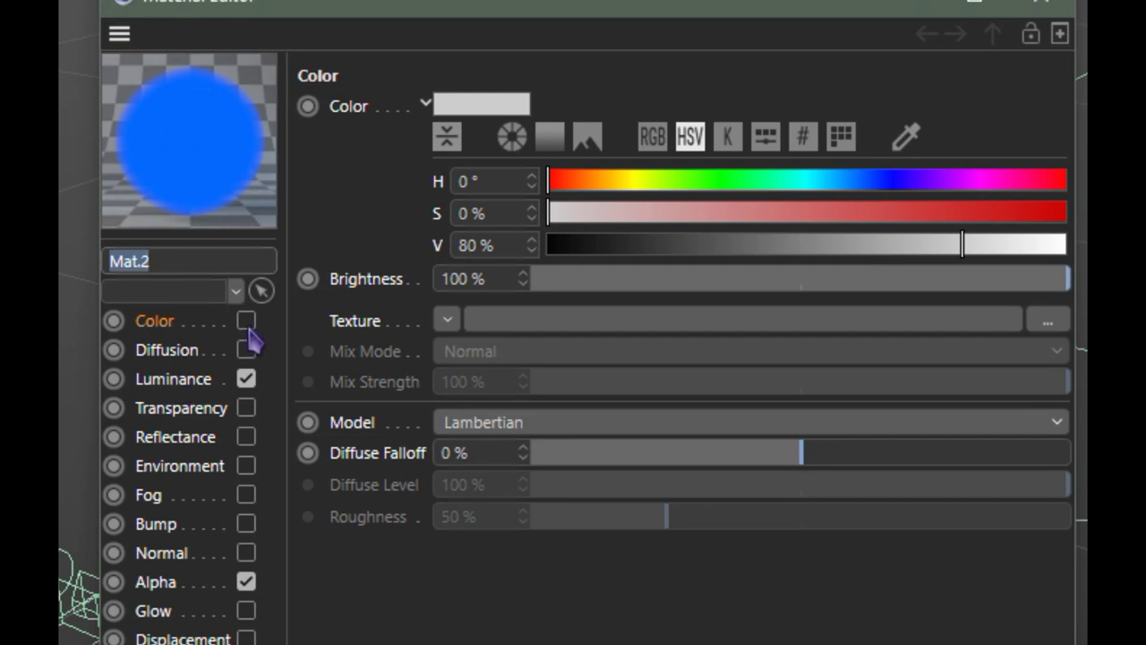
pyautogui.click(245, 322)
pyautogui.click(245, 321)
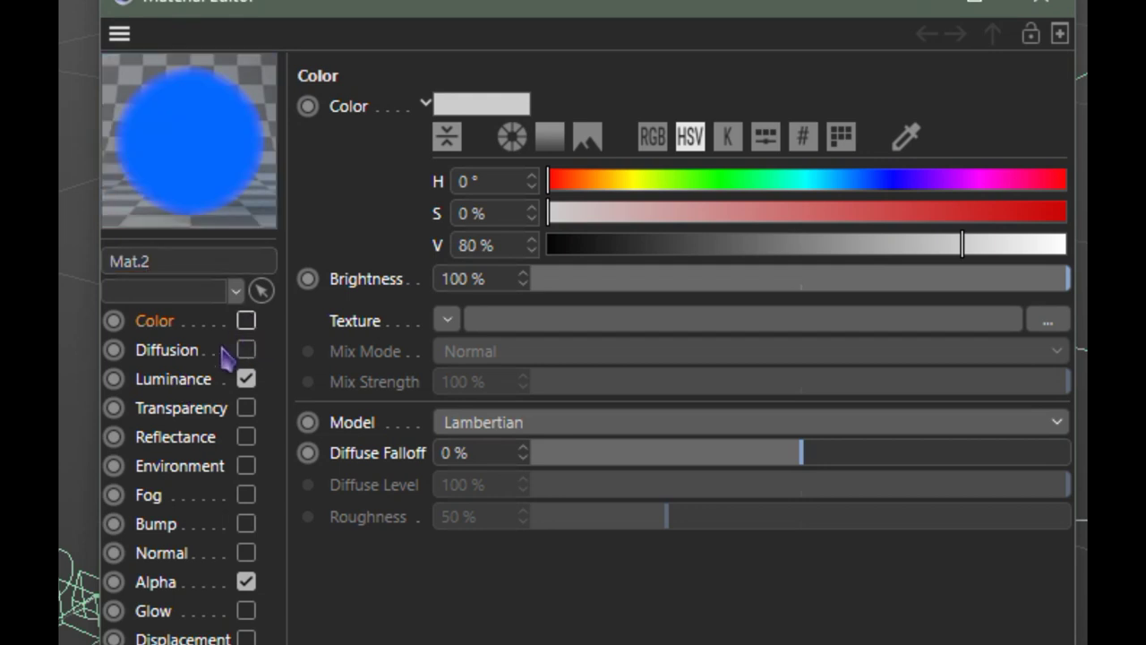
pyautogui.click(199, 385)
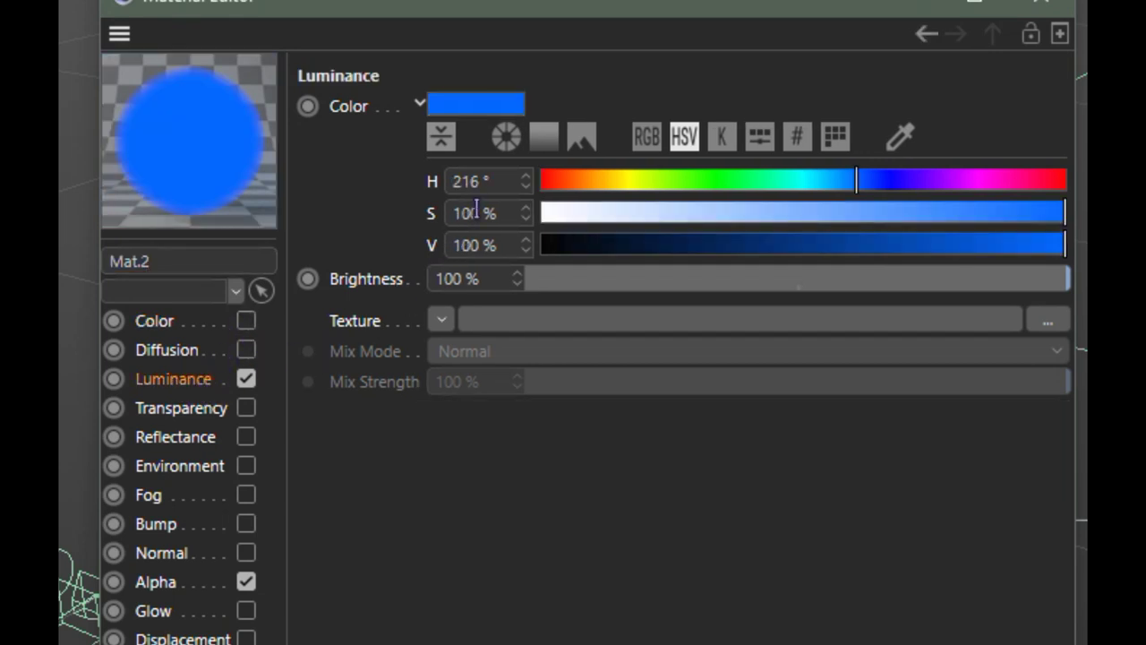
pyautogui.click(488, 184)
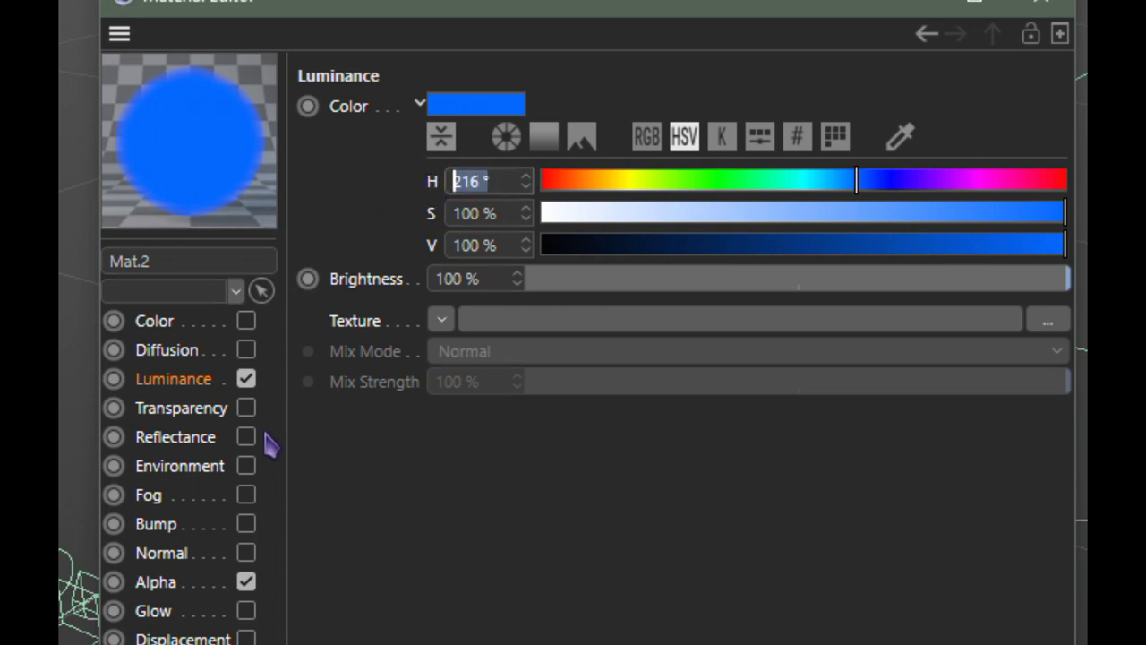
# - Load a Gradient shader into the material's Alpha texture
pyautogui.click(170, 584)
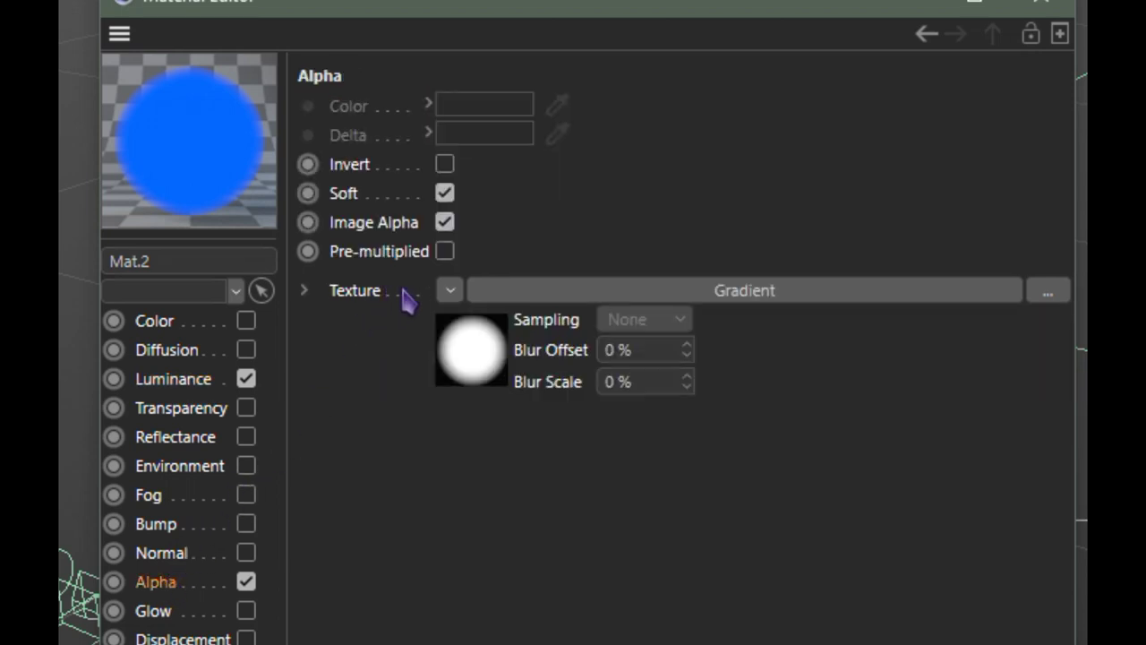
pyautogui.click(450, 292)
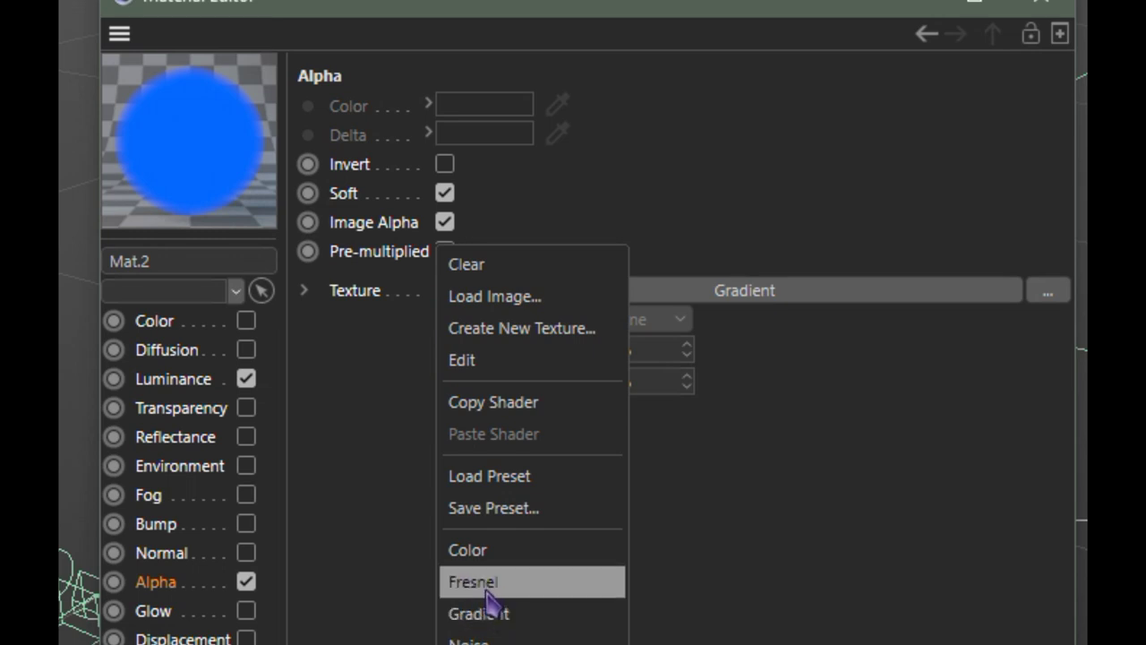
pyautogui.click(527, 614)
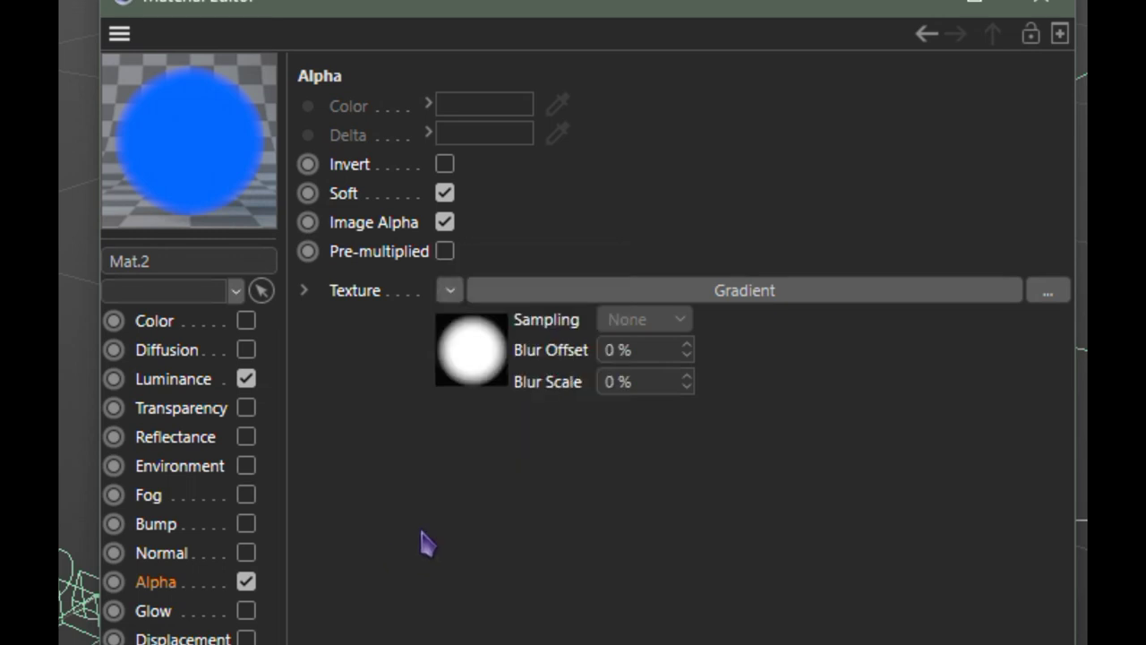
# - Open the alpha gradient's knots and set the white knot to 36%
pyautogui.click(484, 355)
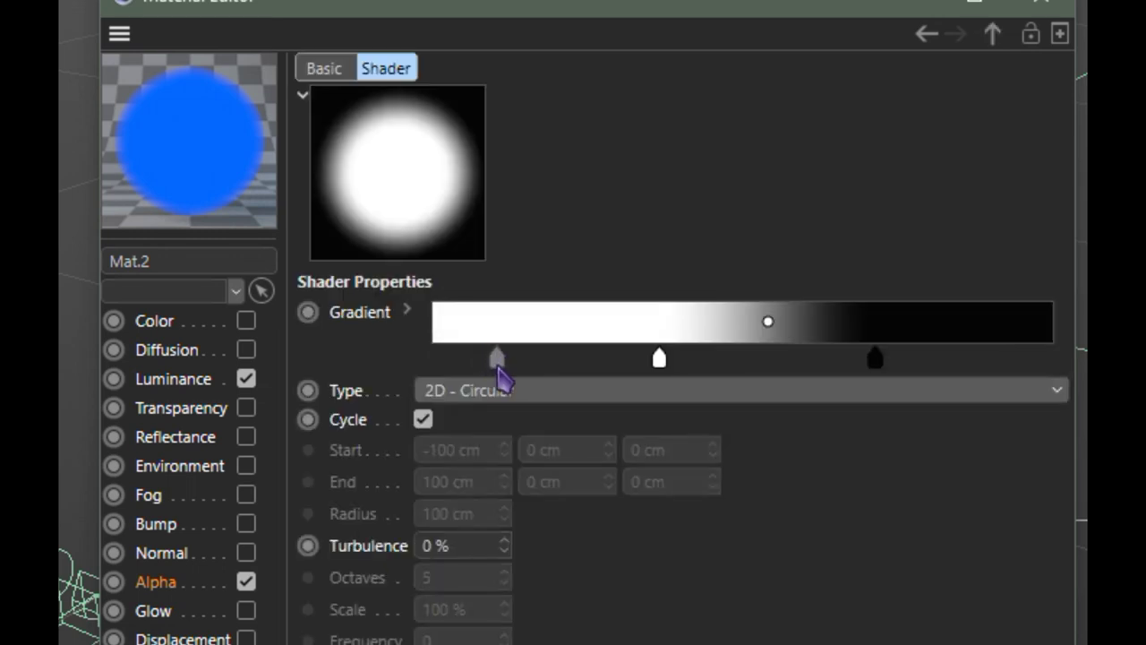
pyautogui.click(409, 313)
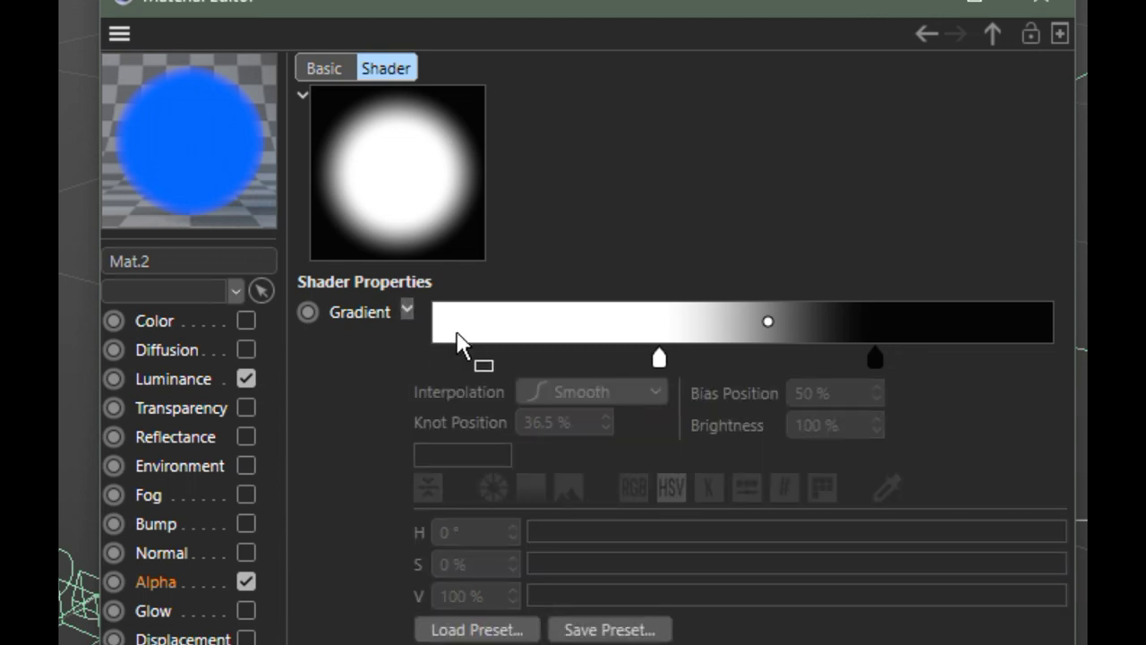
pyautogui.click(661, 360)
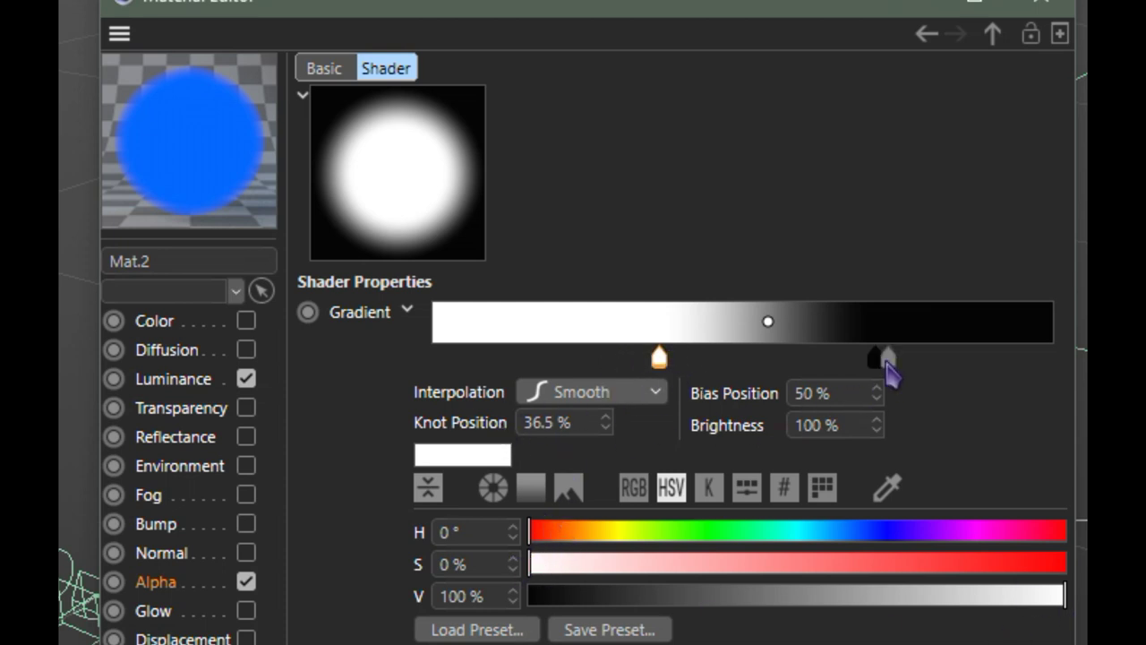
pyautogui.click(875, 358)
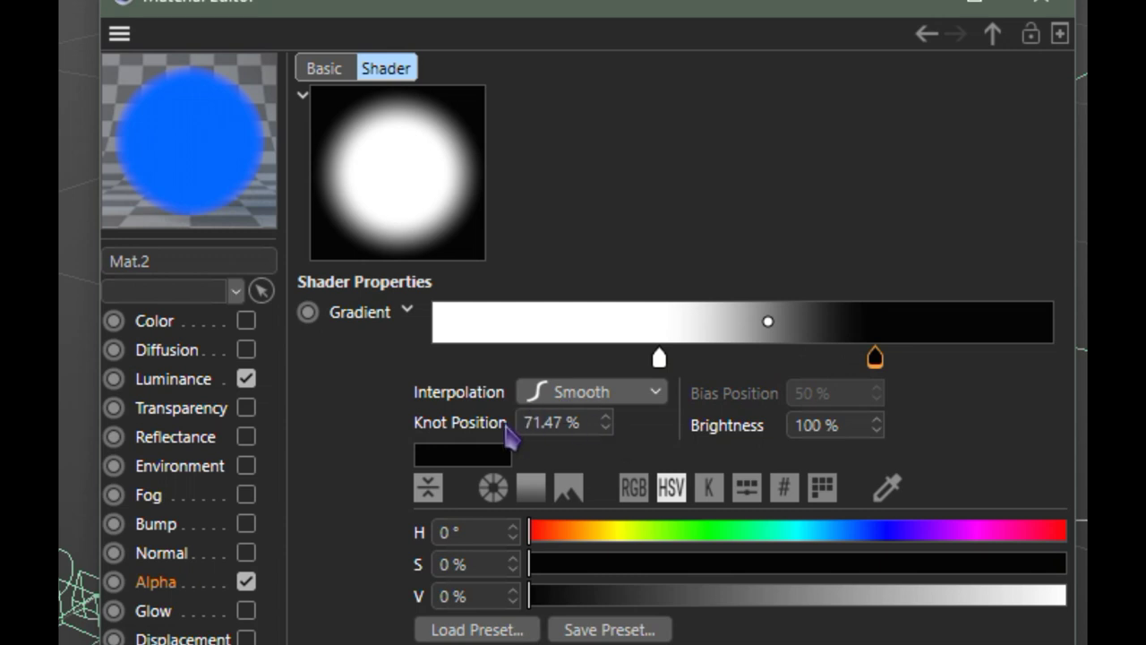
pyautogui.click(577, 422)
pyautogui.click(659, 360)
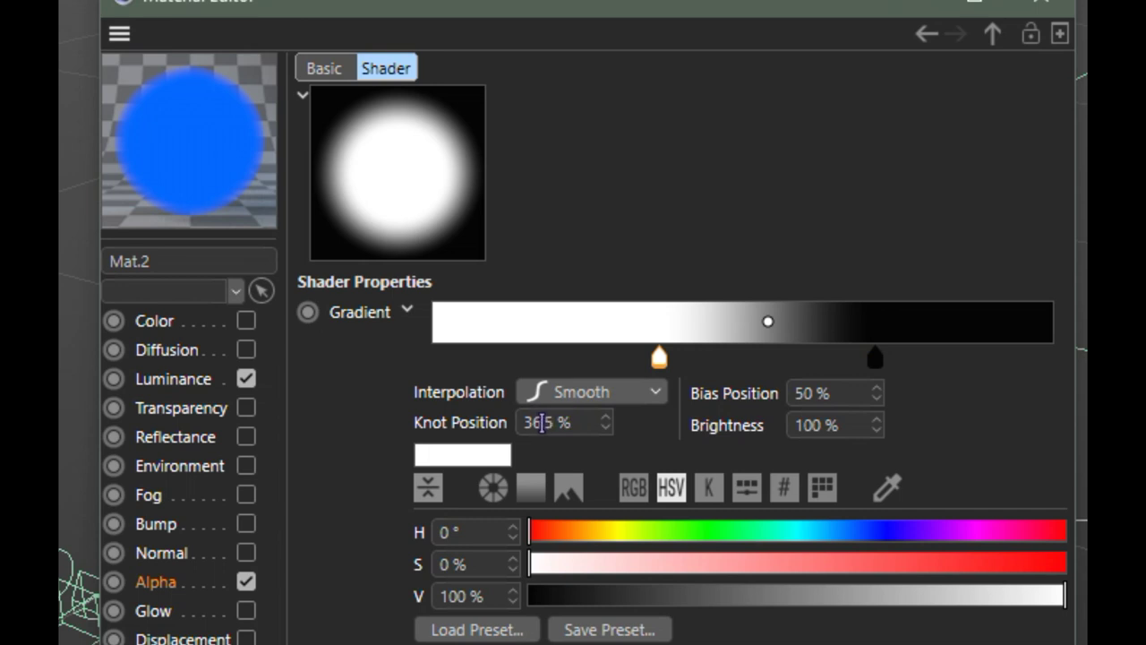
pyautogui.moveTo(542, 422); pyautogui.dragTo(599, 431)
pyautogui.press('BackSpace')
pyautogui.press('Return')
# - Set the black gradient knot's position to 70%
pyautogui.click(874, 358)
pyautogui.moveTo(531, 425); pyautogui.dragTo(665, 442)
pyautogui.write('70')
pyautogui.press('Return')
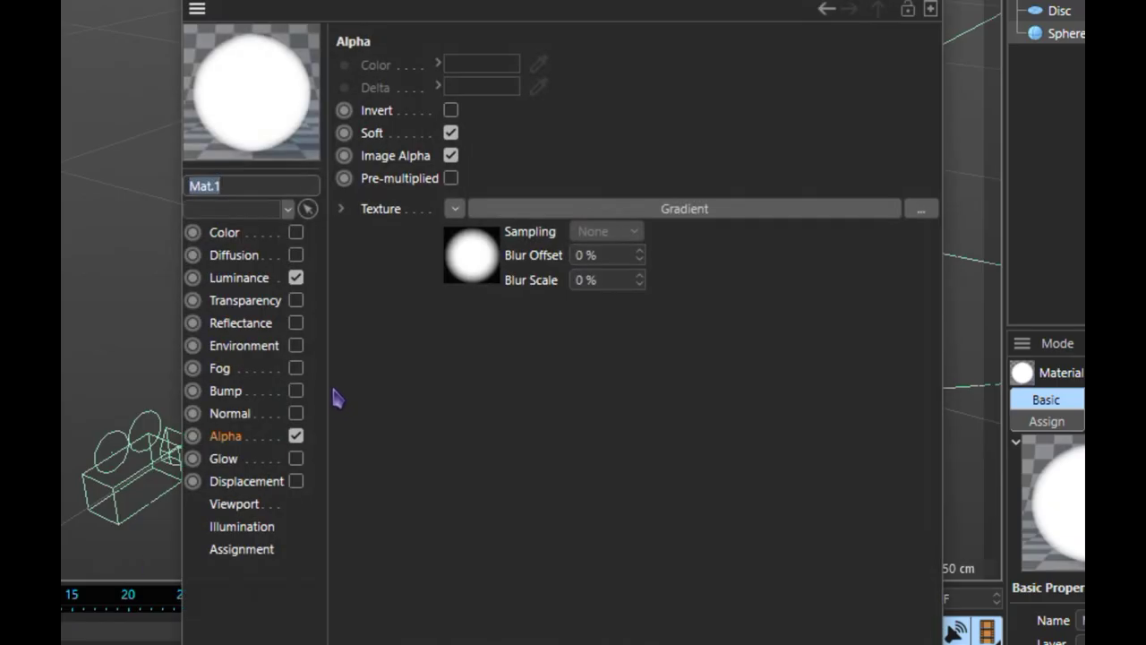
# - Open Mat.1's alpha gradient and set the white knot to 36%
pyautogui.click(244, 279)
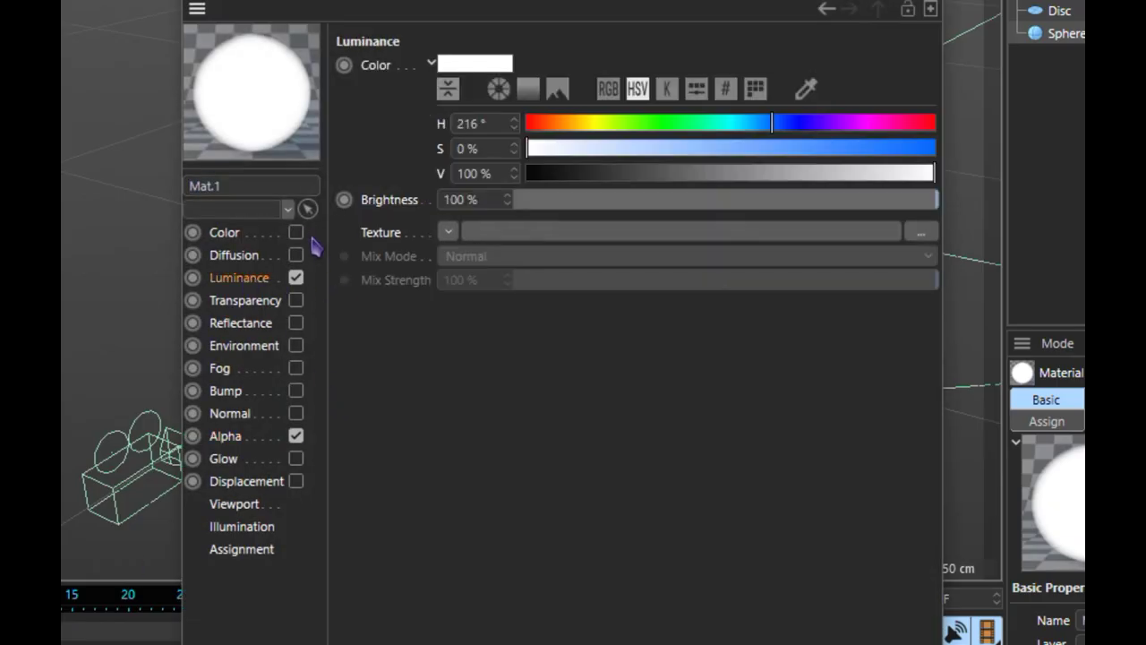
pyautogui.click(495, 127)
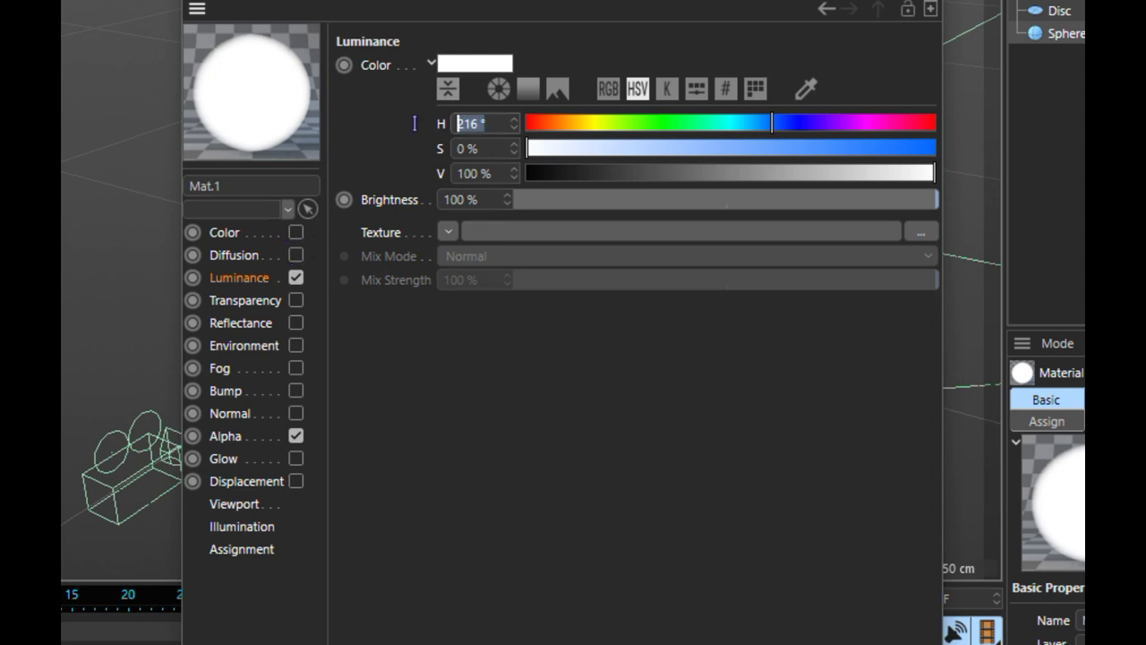
pyautogui.click(238, 439)
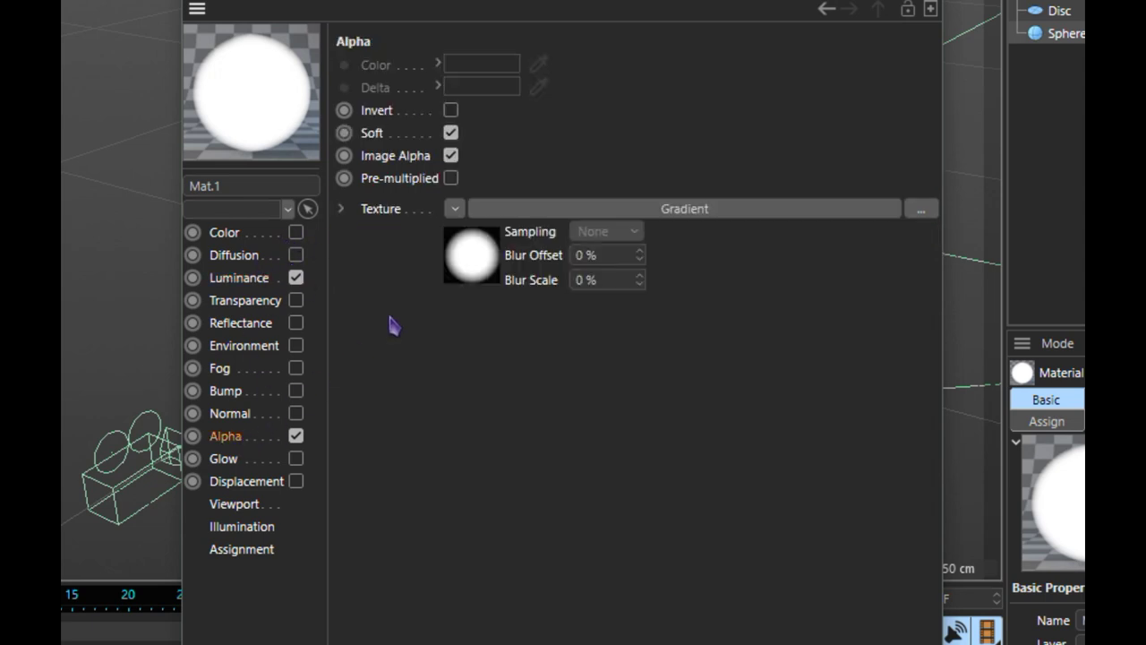
pyautogui.click(467, 260)
pyautogui.moveTo(467, 261); pyautogui.dragTo(607, 261)
pyautogui.click(421, 225)
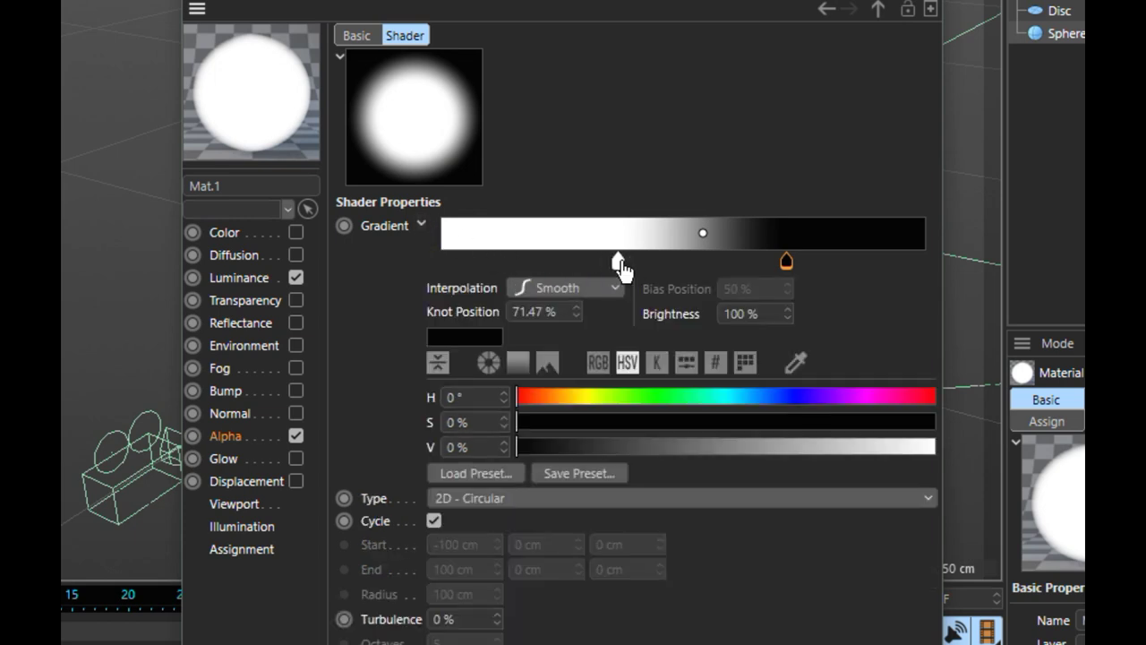
pyautogui.click(618, 261)
pyautogui.press('Return')
pyautogui.click(716, 260)
# - Set Mat.1's black gradient knot position to 70%
pyautogui.click(787, 260)
pyautogui.doubleClick(522, 313)
pyautogui.write('70')
pyautogui.press('Return')
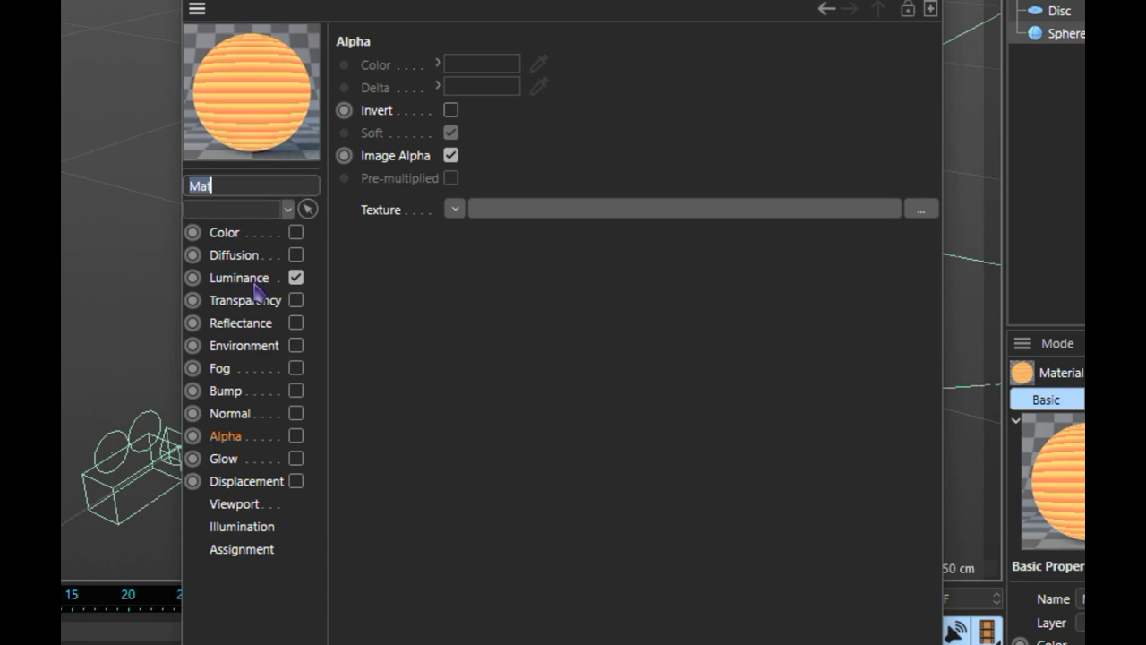
# - Inspect the Layer shader in Mat's luminance, browsing shader and effect lists without changes
pyautogui.click(242, 278)
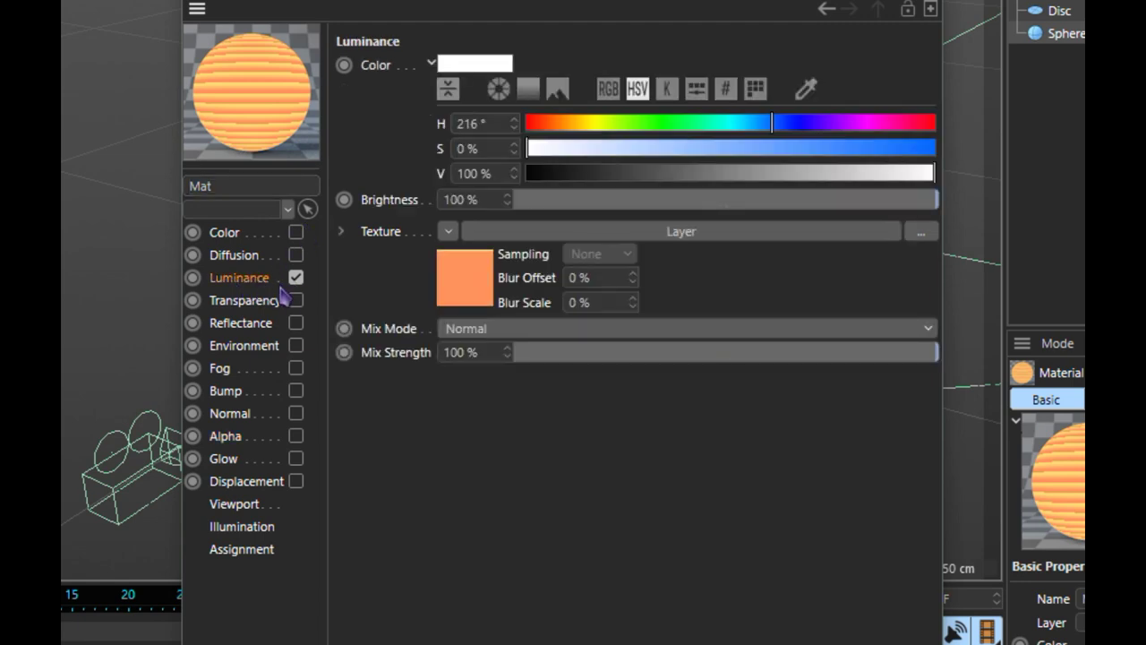
pyautogui.click(452, 235)
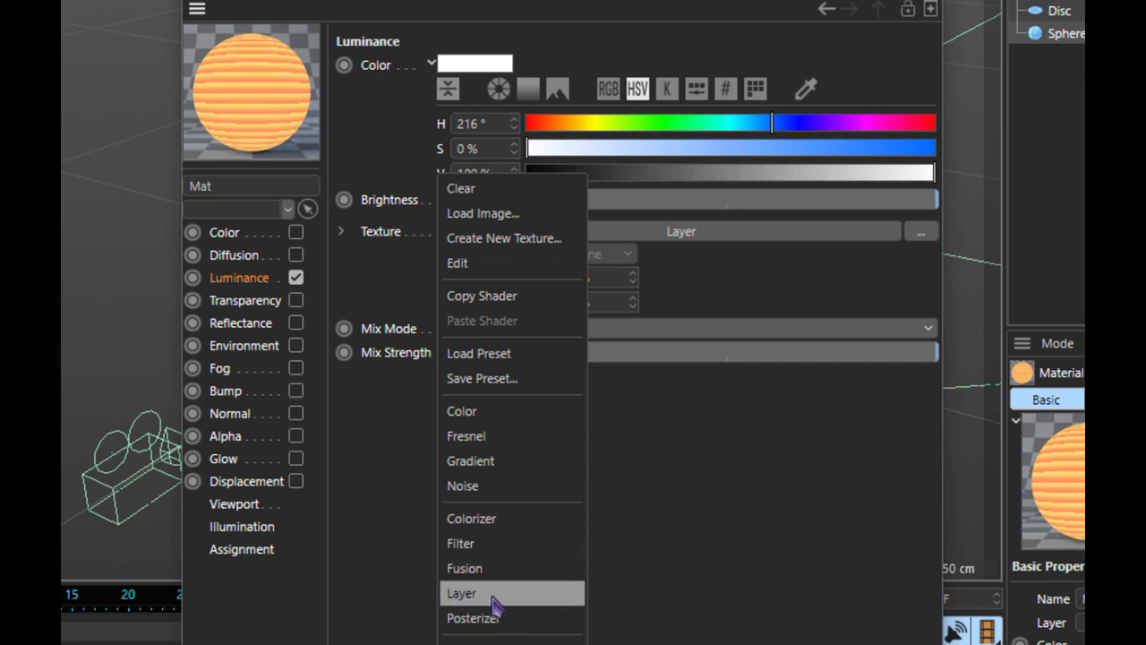
pyautogui.click(428, 598)
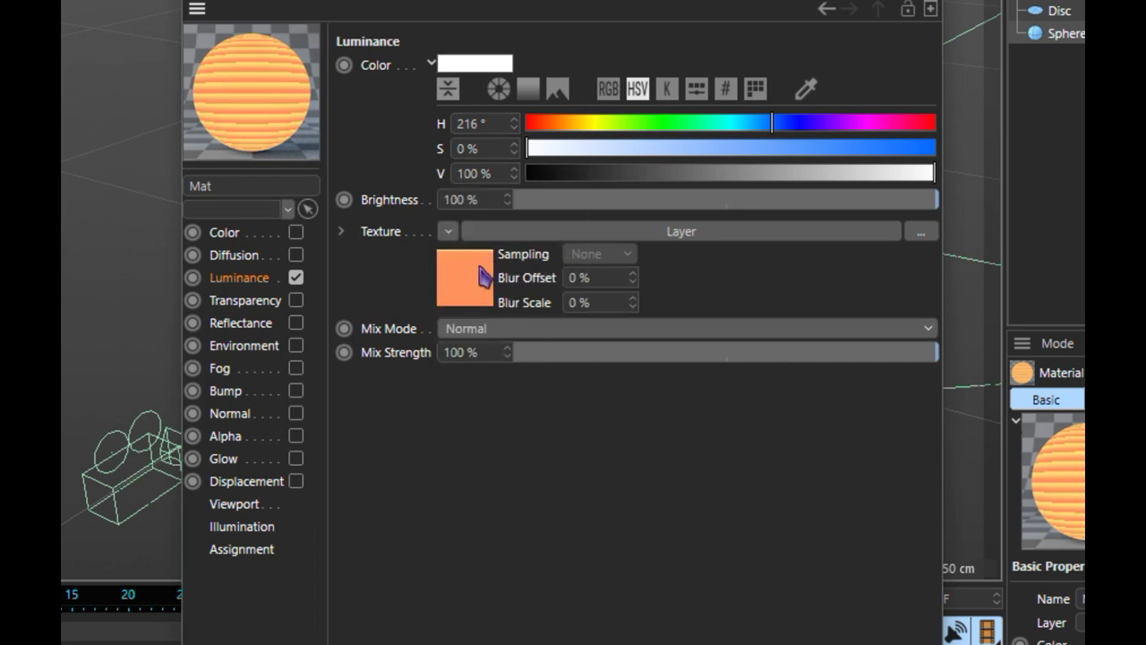
pyautogui.click(482, 274)
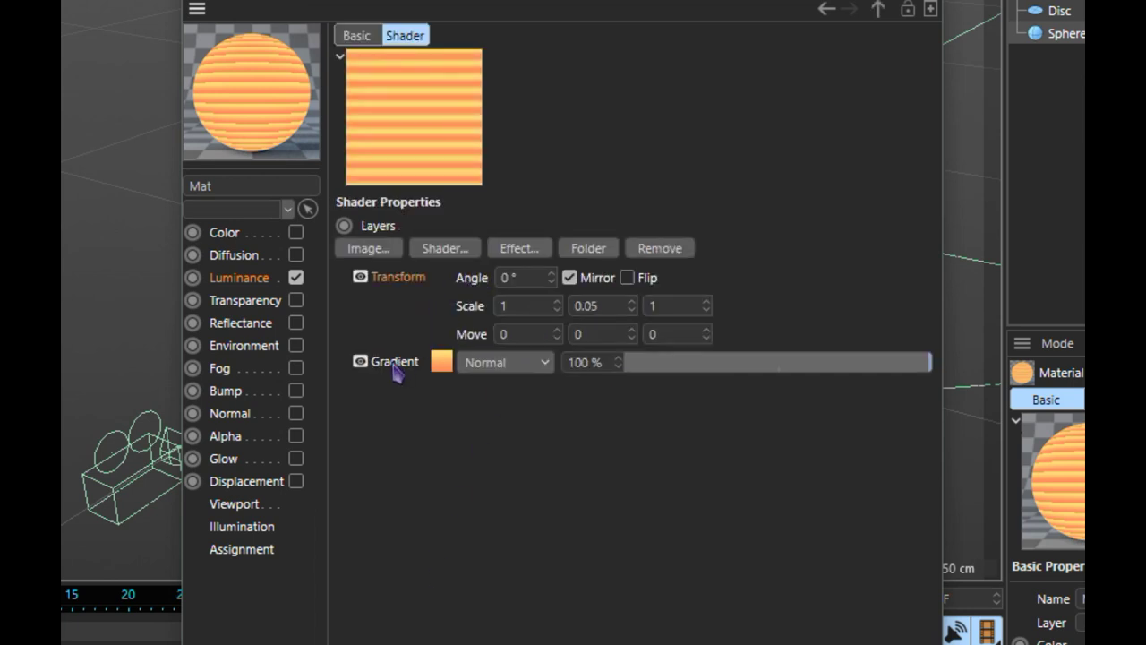
pyautogui.click(443, 250)
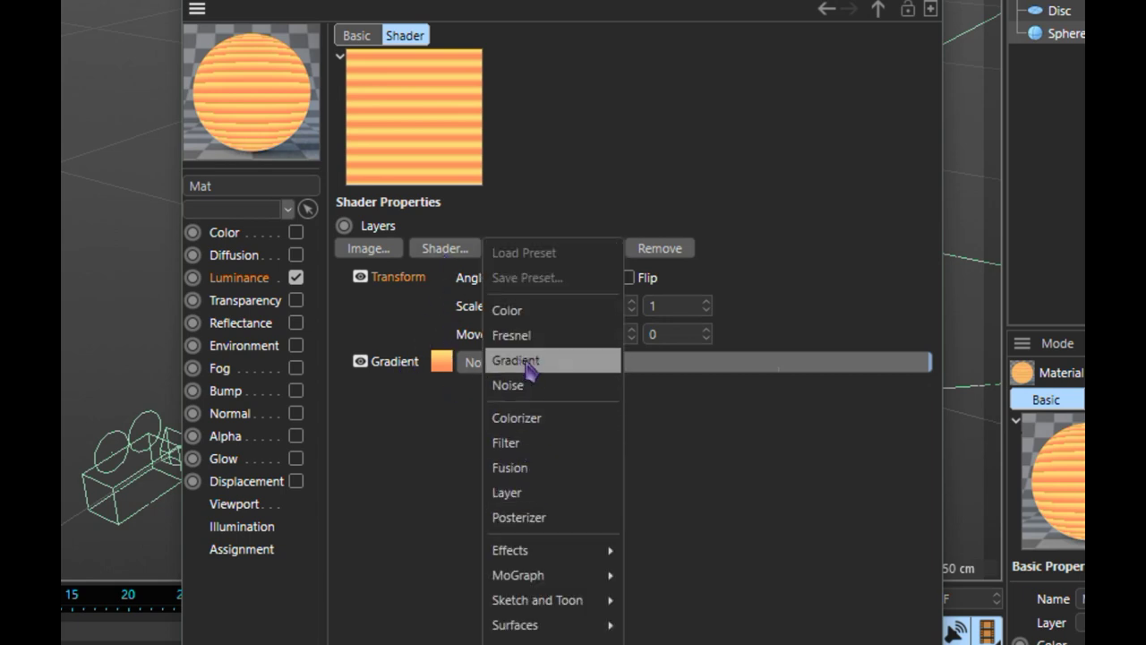
pyautogui.click(452, 421)
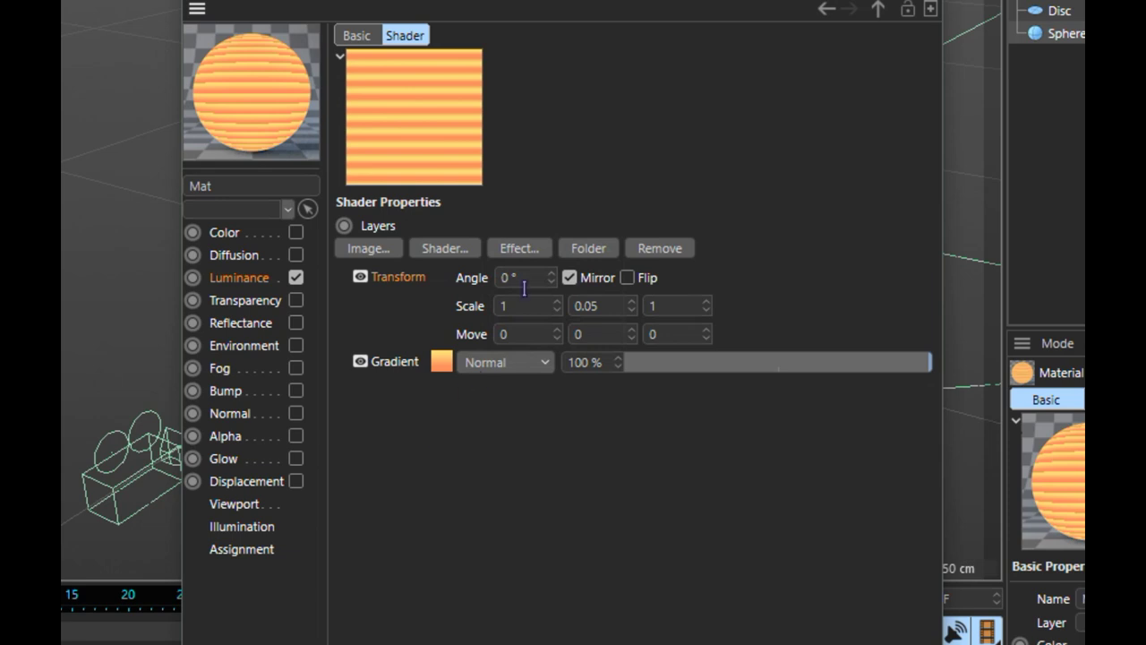
pyautogui.click(518, 252)
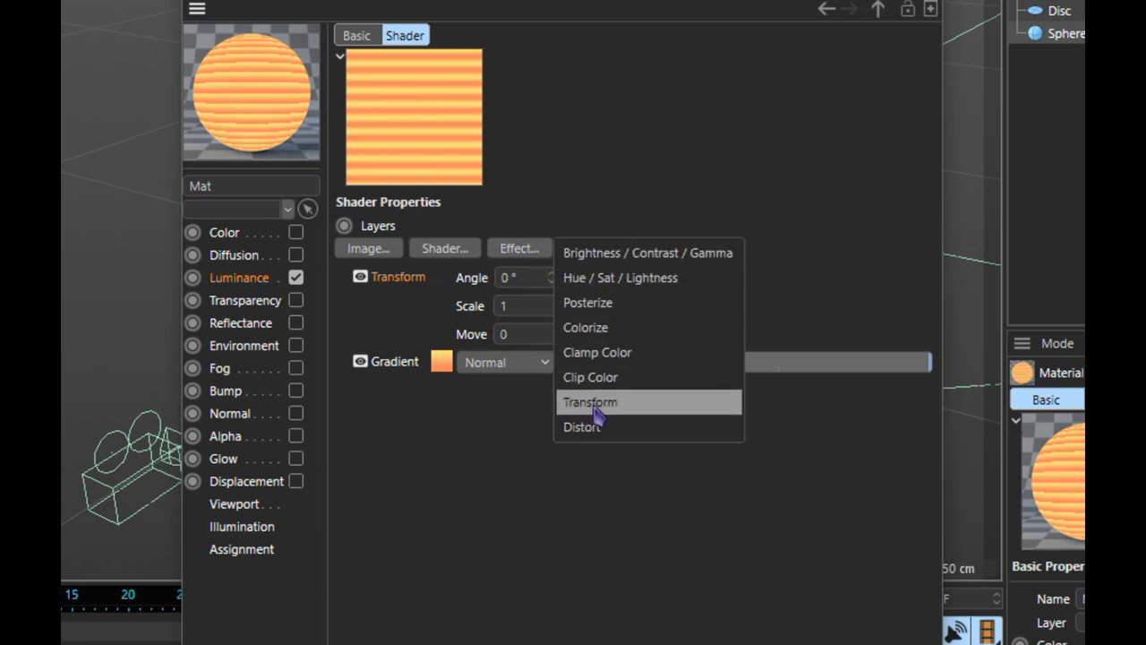
pyautogui.click(533, 409)
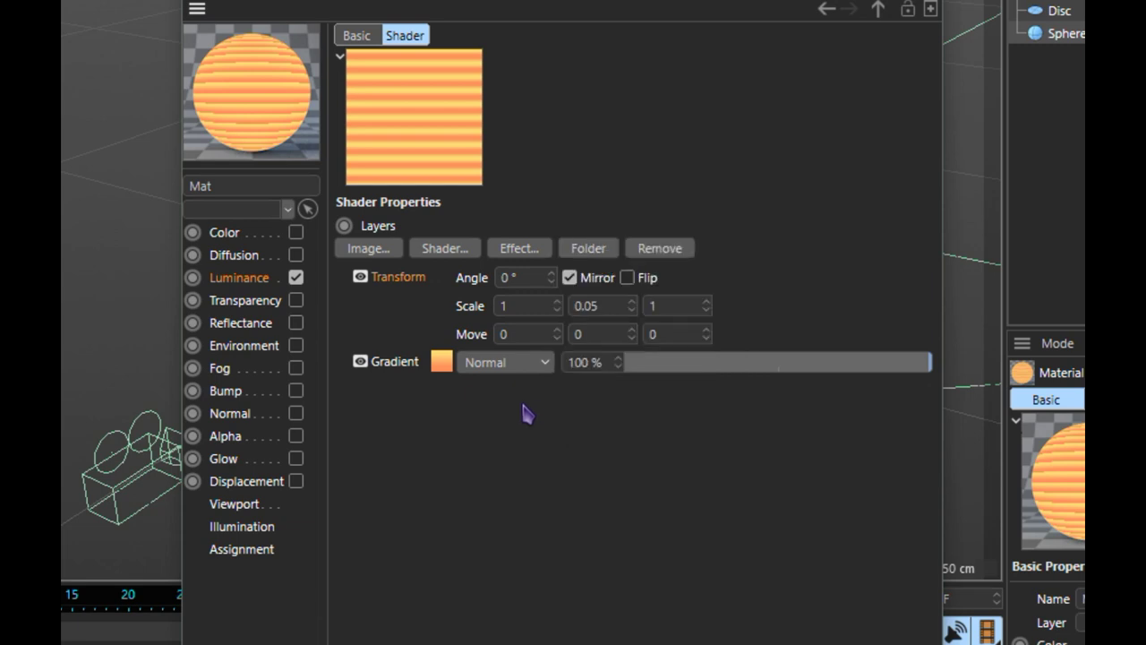
# - Inspect the orange and yellow knots' position, hue and saturation in the Gradient layer
pyautogui.click(399, 365)
pyautogui.click(452, 367)
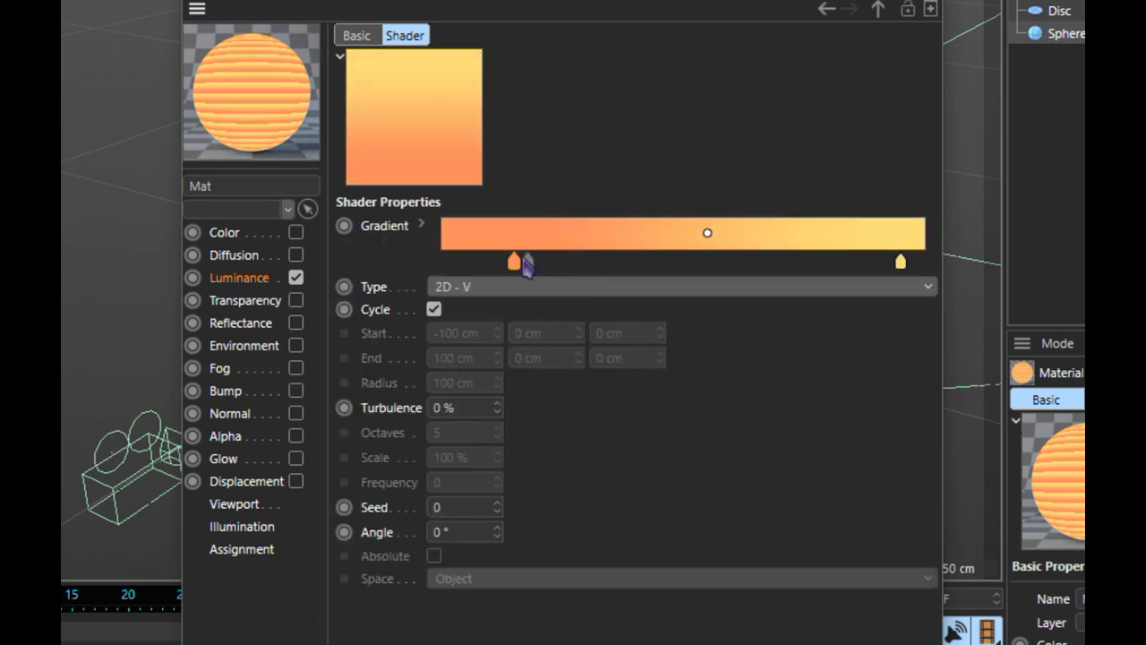
pyautogui.click(421, 224)
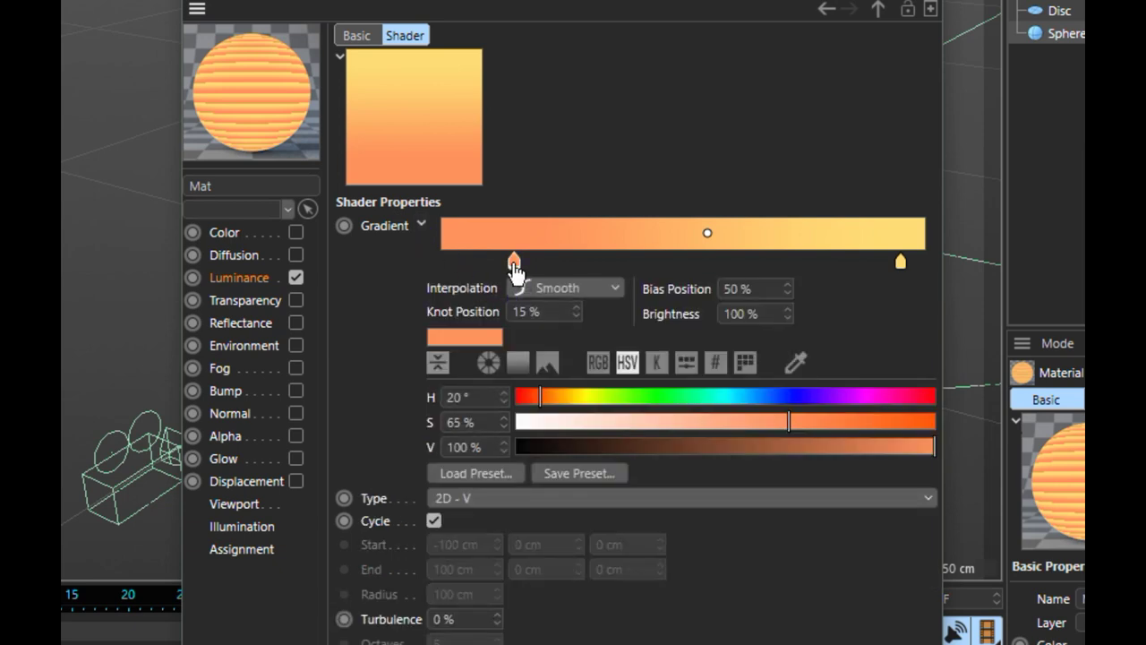
pyautogui.click(516, 311)
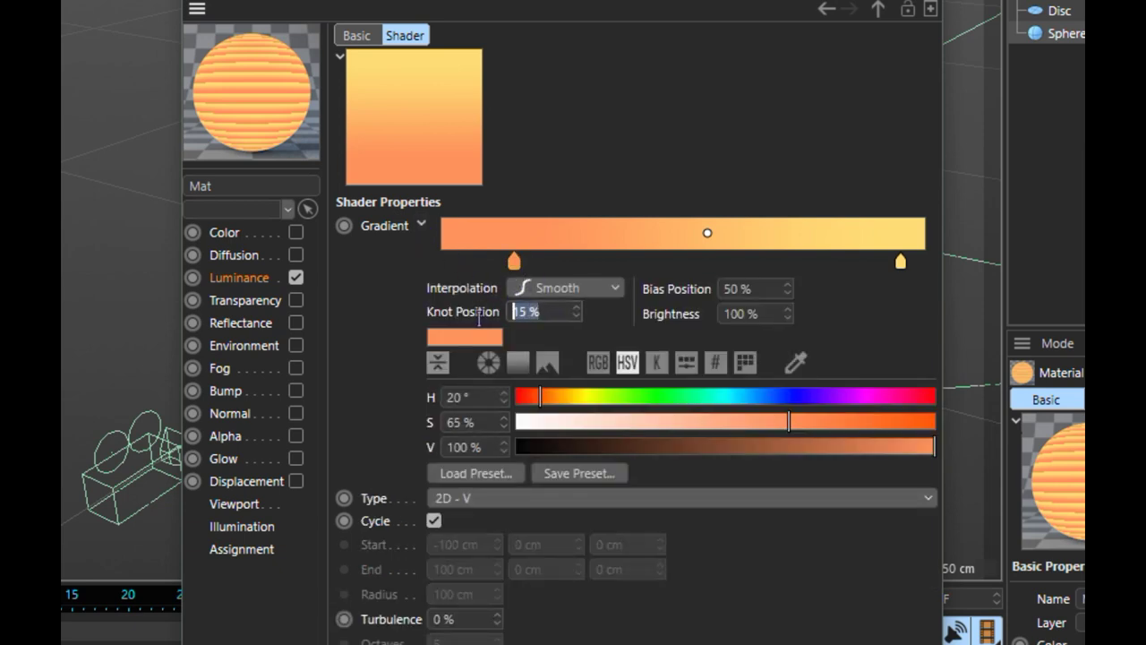
pyautogui.click(487, 396)
pyautogui.click(484, 421)
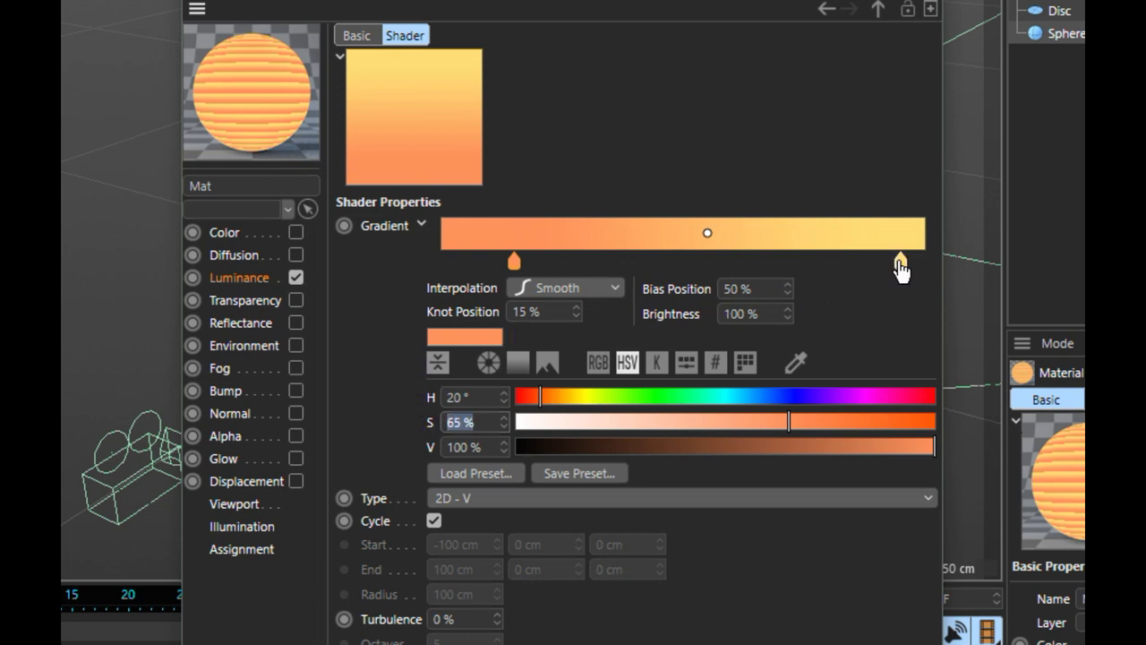
pyautogui.click(900, 261)
pyautogui.click(553, 314)
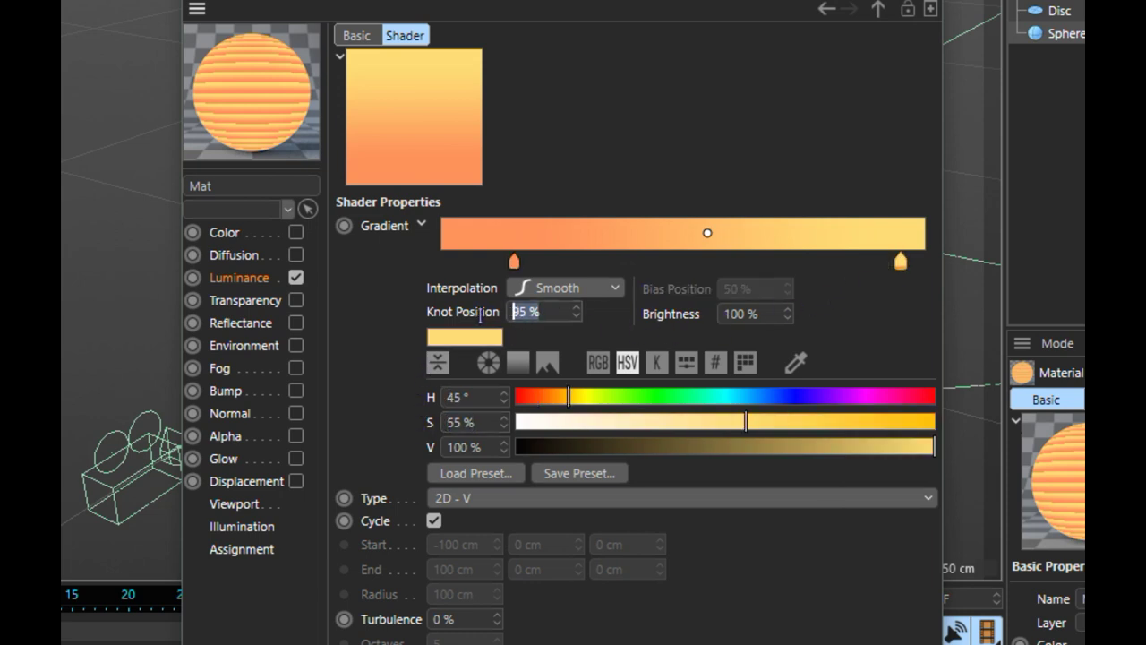
pyautogui.click(480, 395)
pyautogui.click(484, 422)
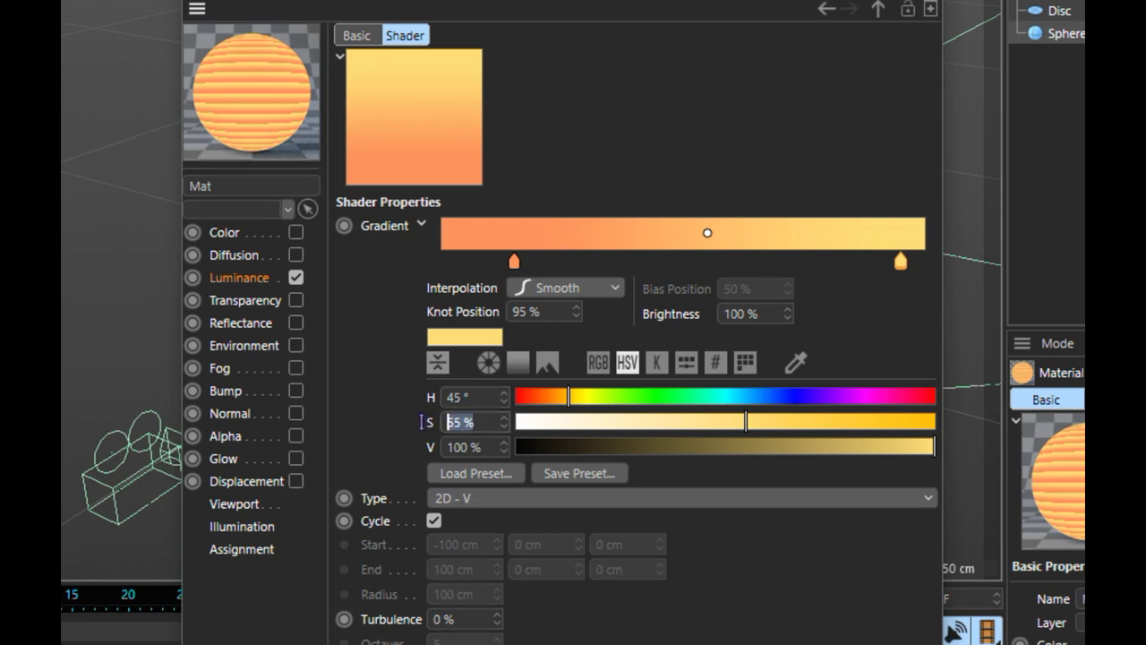
pyautogui.press('Return')
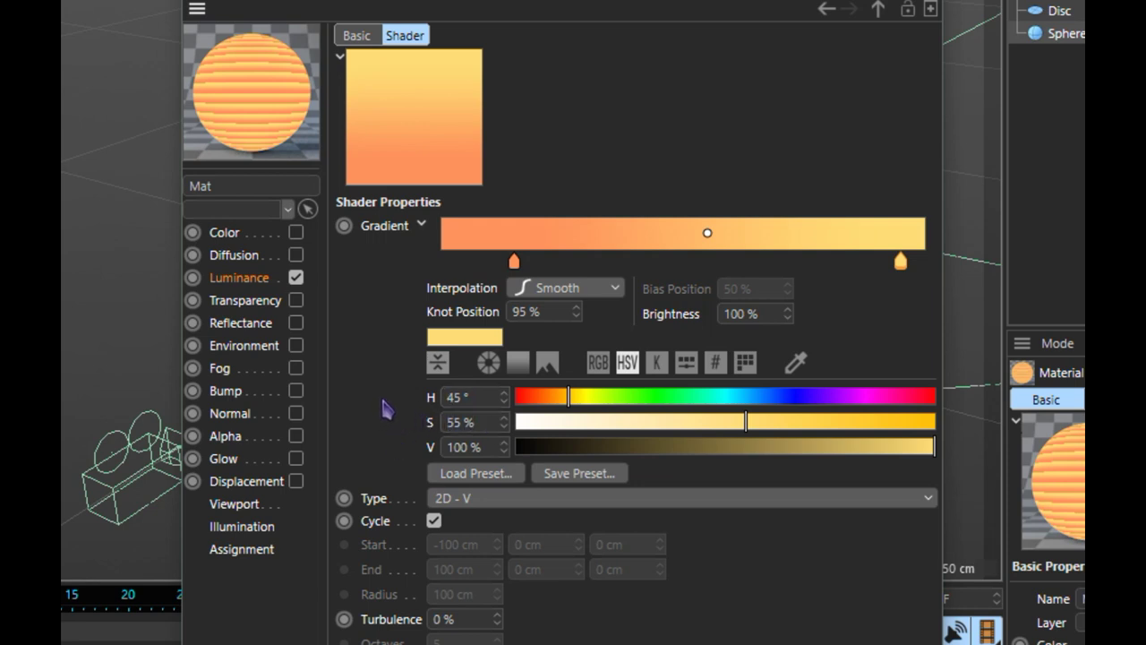
# - Check the stripes' transform scale, Y at 0.05, in the layer list
pyautogui.click(877, 9)
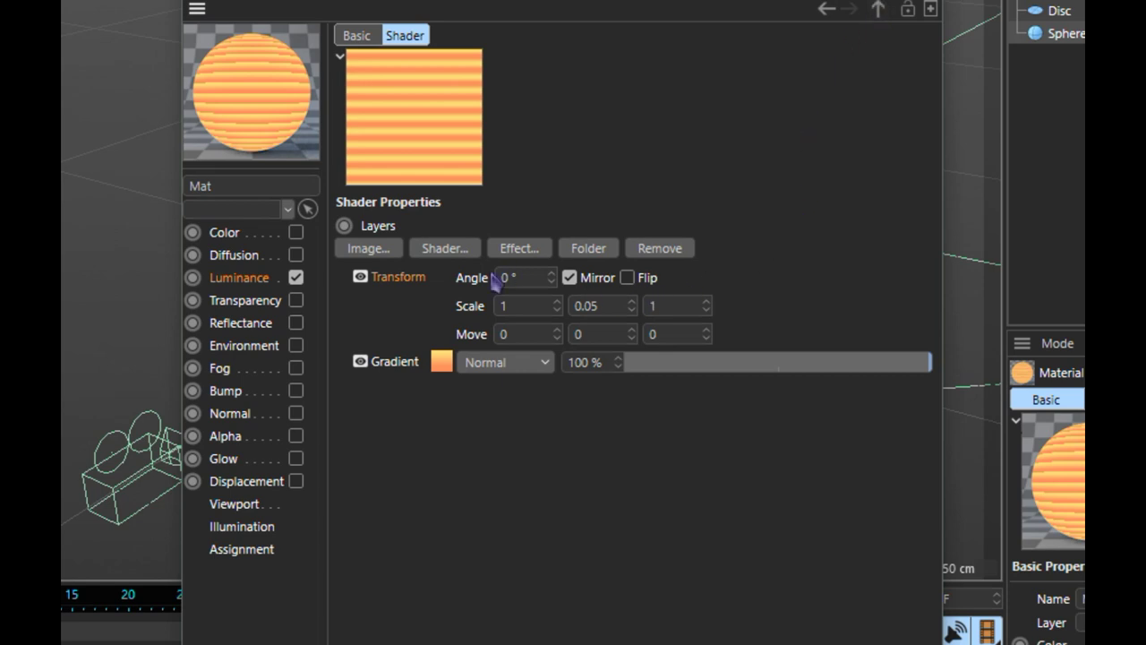
pyautogui.doubleClick(609, 306)
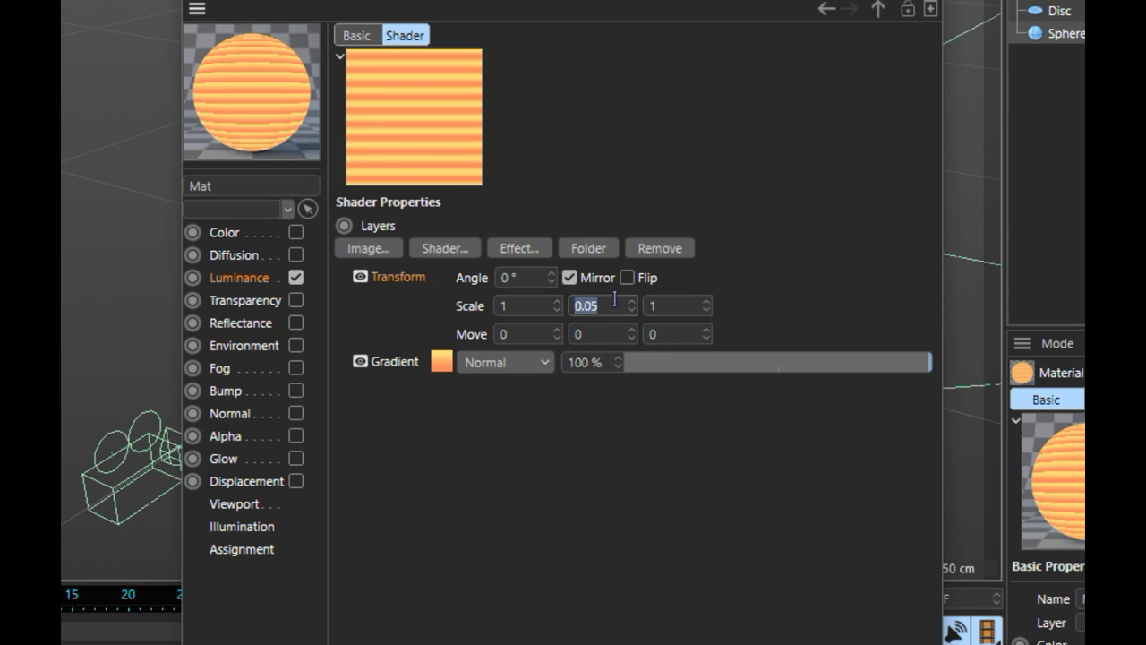
pyautogui.click(525, 305)
pyautogui.press('Tab')
pyautogui.press('Tab')
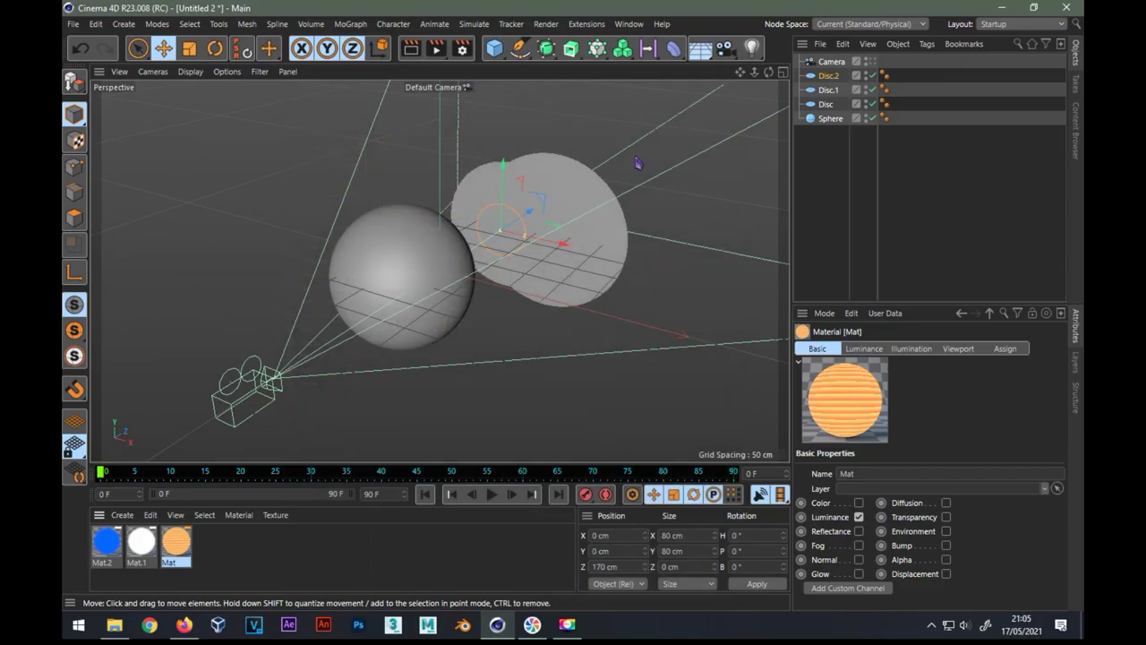
# - Apply blue Mat.2 to Disc, white Mat.1 to Disc.1 and orange Mat to Disc.2
pyautogui.click(106, 542)
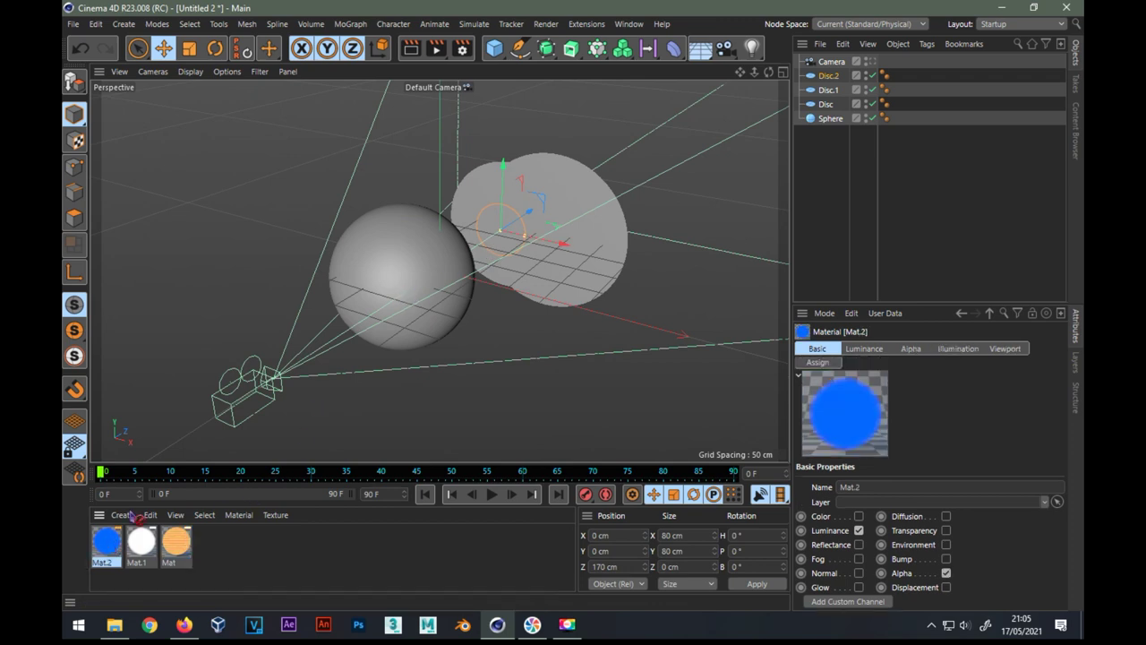
pyautogui.moveTo(400, 435); pyautogui.dragTo(578, 285)
pyautogui.moveTo(618, 243); pyautogui.dragTo(618, 245)
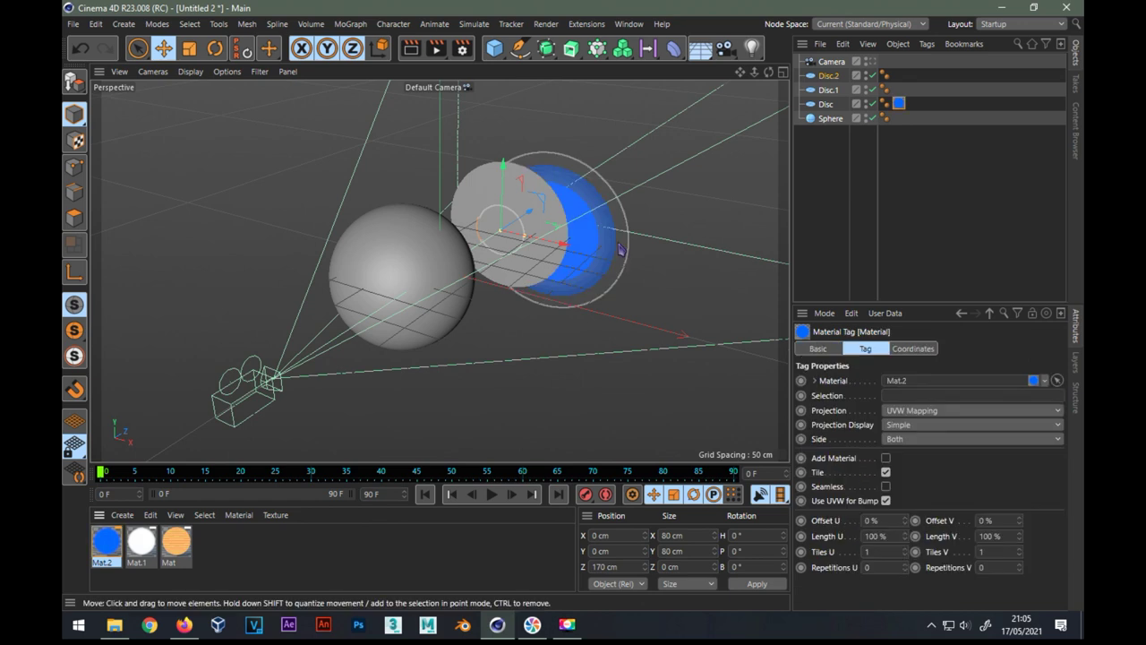
pyautogui.moveTo(143, 538); pyautogui.dragTo(556, 224)
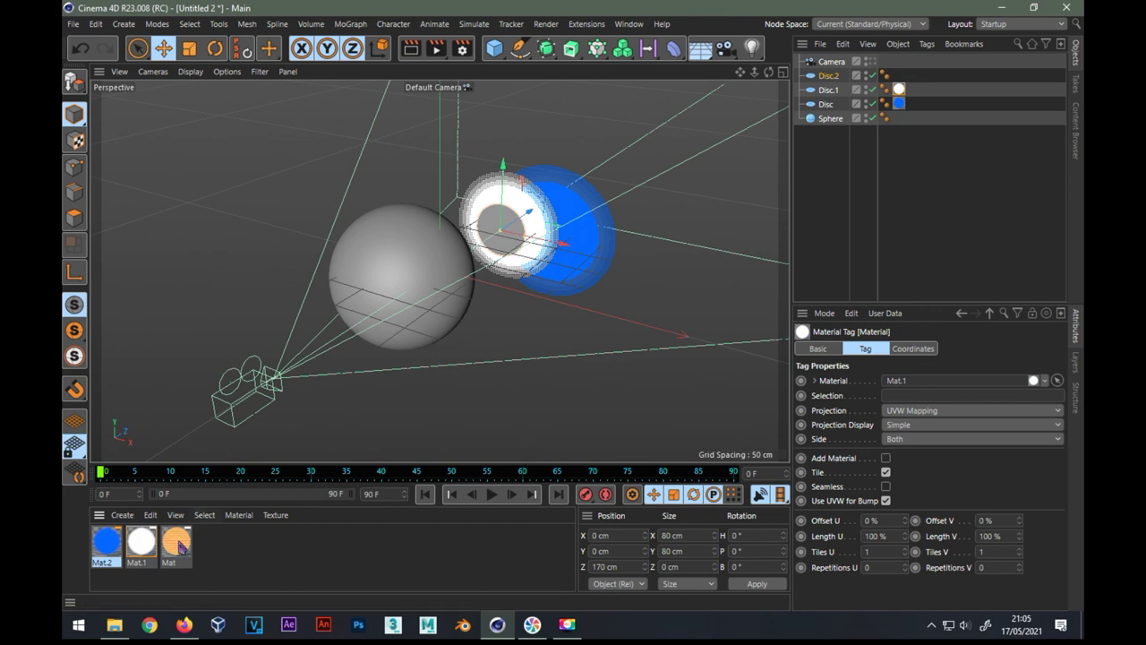
pyautogui.moveTo(347, 385); pyautogui.dragTo(536, 240)
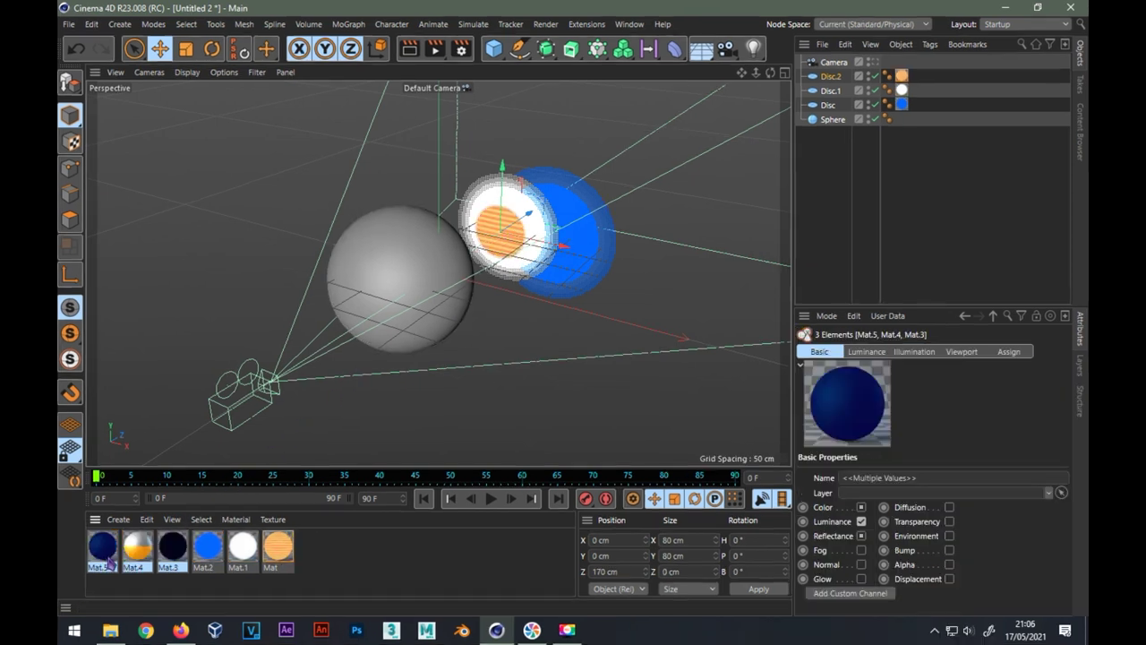
# - Give Mat.3 a dark navy luminance of H 240°, S 100%, V 8%
pyautogui.doubleClick(175, 550)
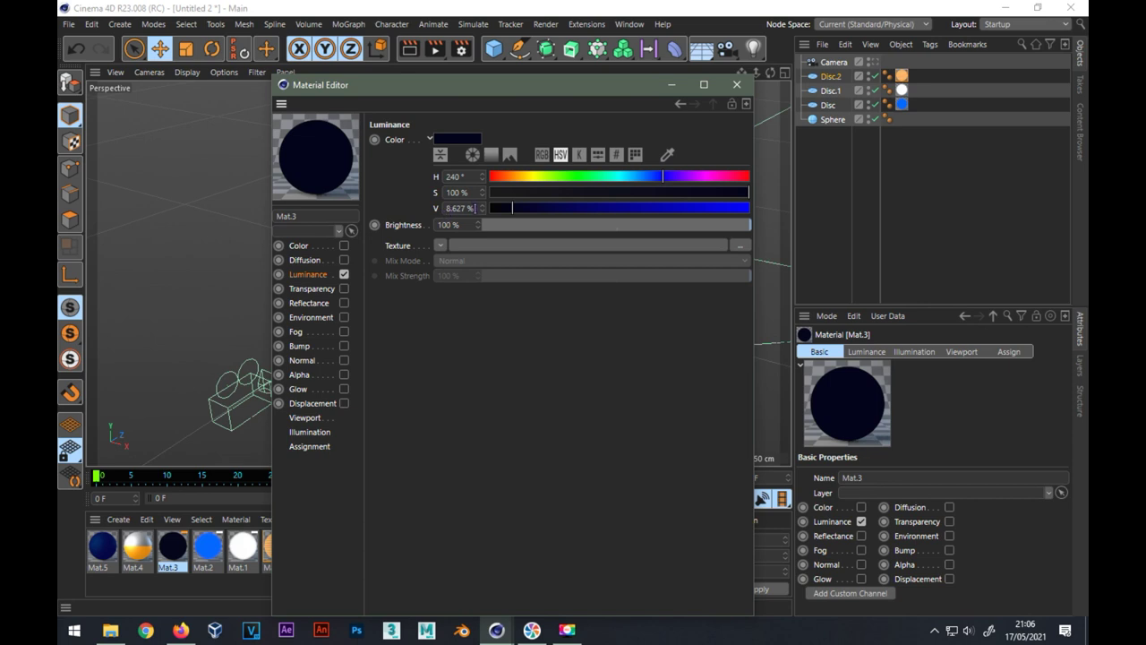
pyautogui.press('Return')
pyautogui.click(454, 176)
pyautogui.click(469, 208)
# - Add a Background object and apply the dark navy Mat.3 to it
pyautogui.click(736, 85)
pyautogui.click(702, 50)
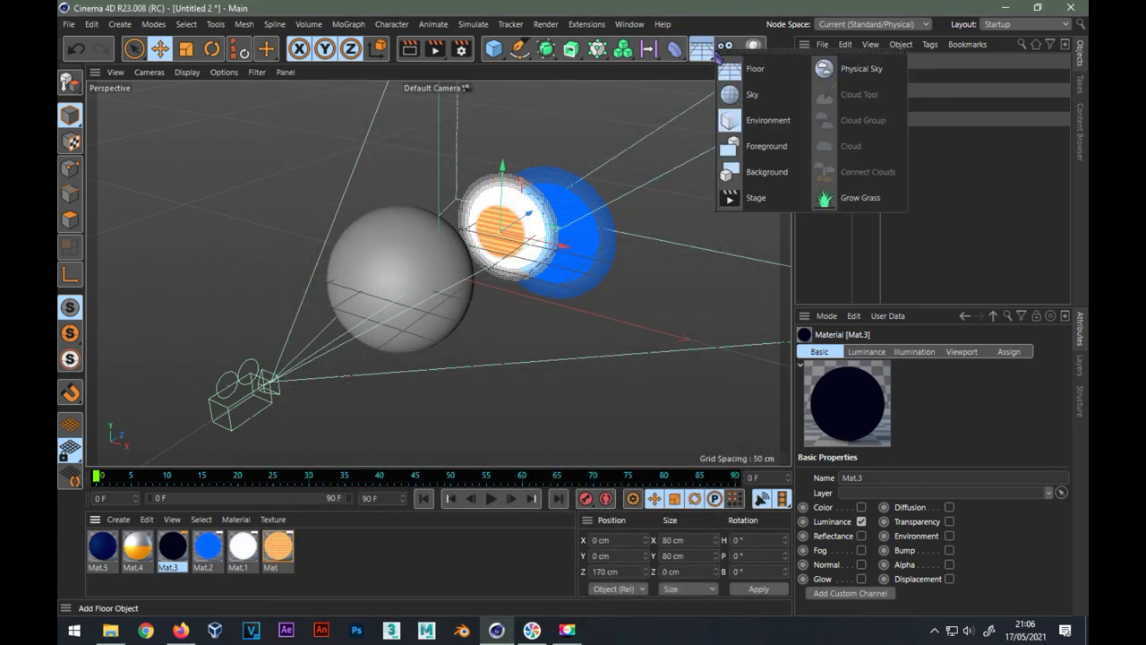
pyautogui.click(748, 171)
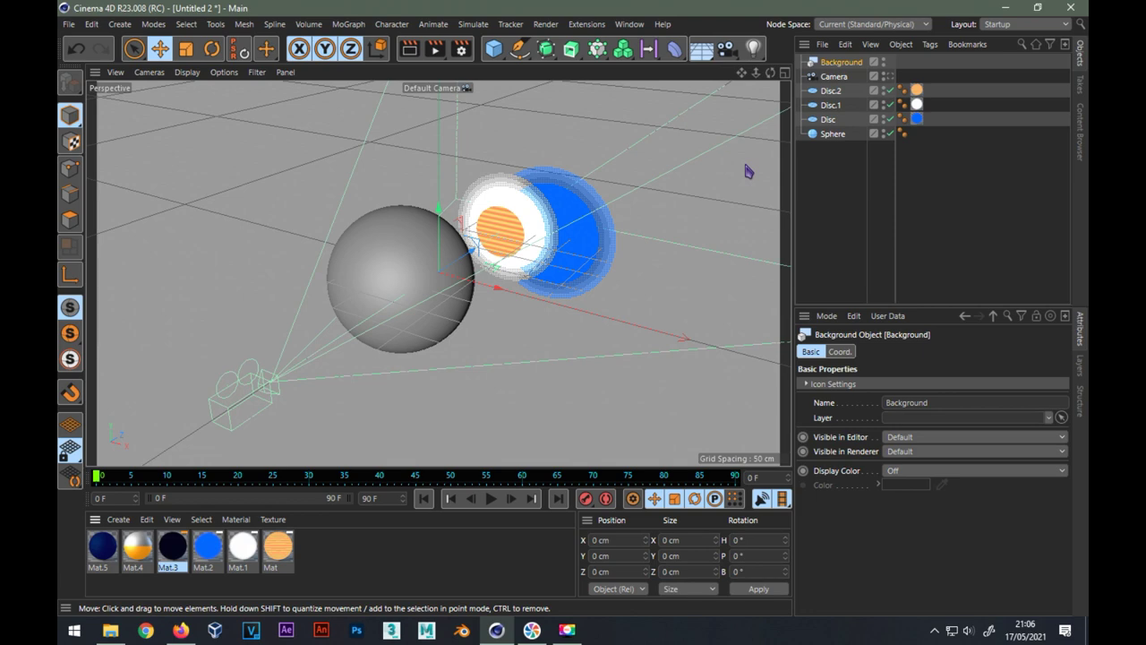
pyautogui.moveTo(172, 548); pyautogui.dragTo(833, 64)
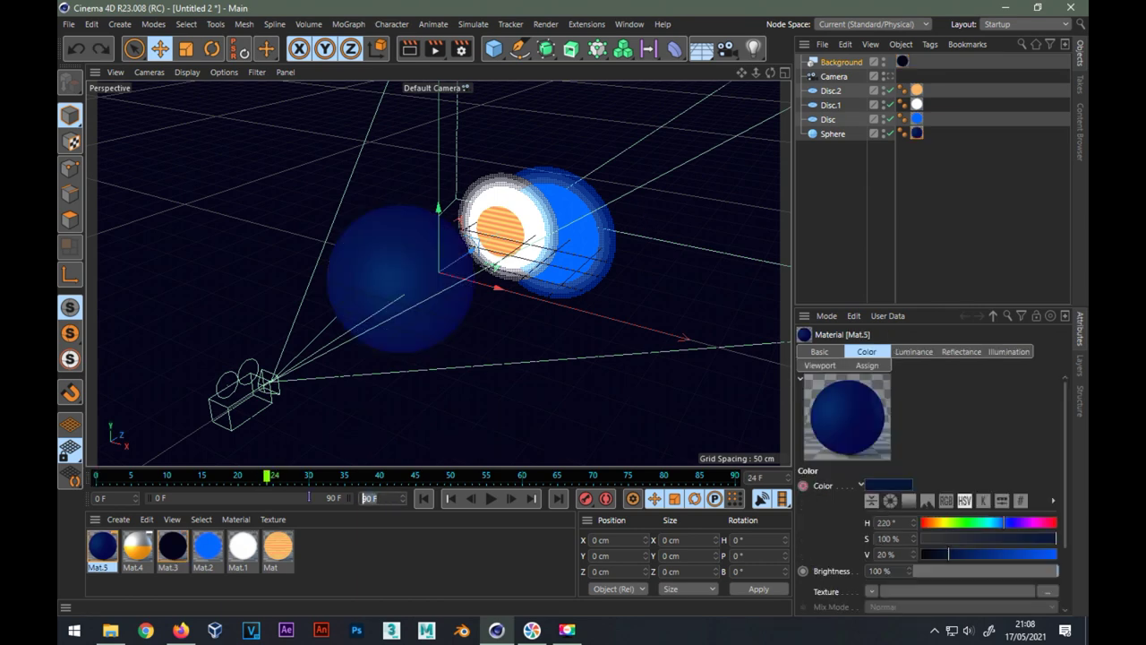
# - Extend the animation to 500 frames and bring up Mat.5's Color channel
pyautogui.write('500')
pyautogui.press('Return')
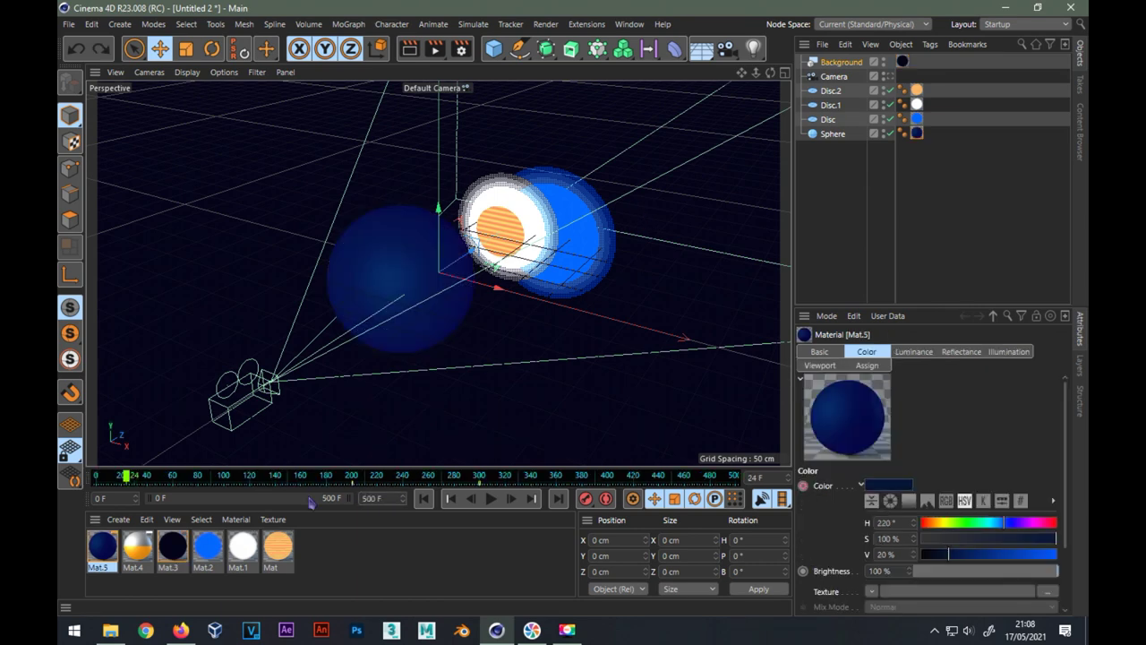
pyautogui.doubleClick(102, 545)
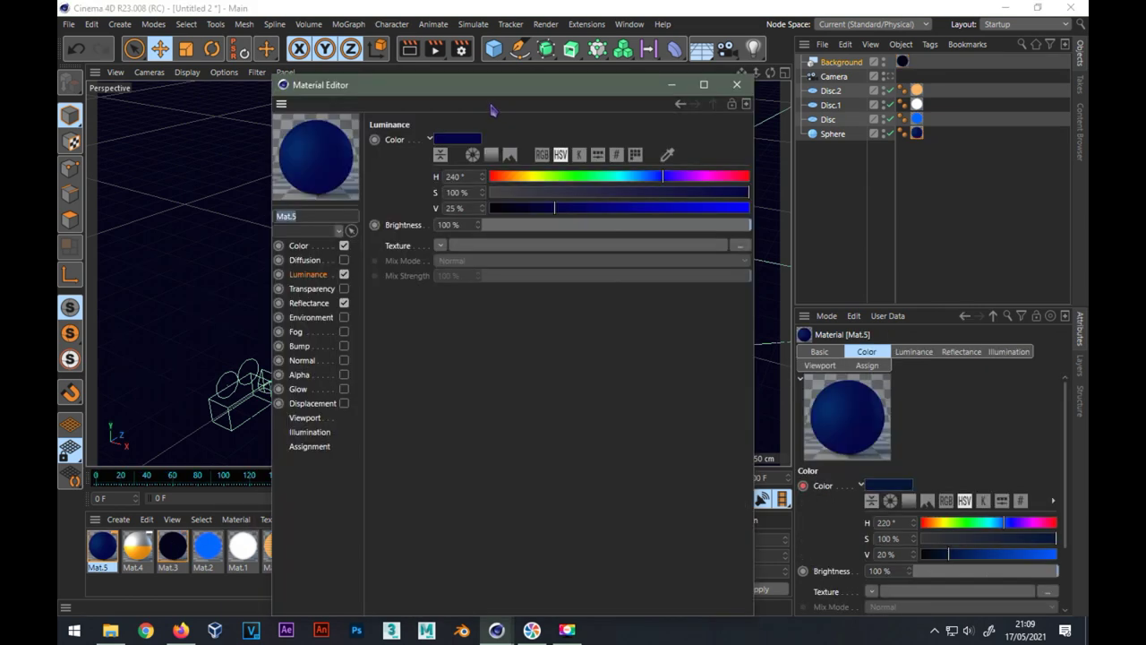
pyautogui.moveTo(508, 93); pyautogui.dragTo(730, 62)
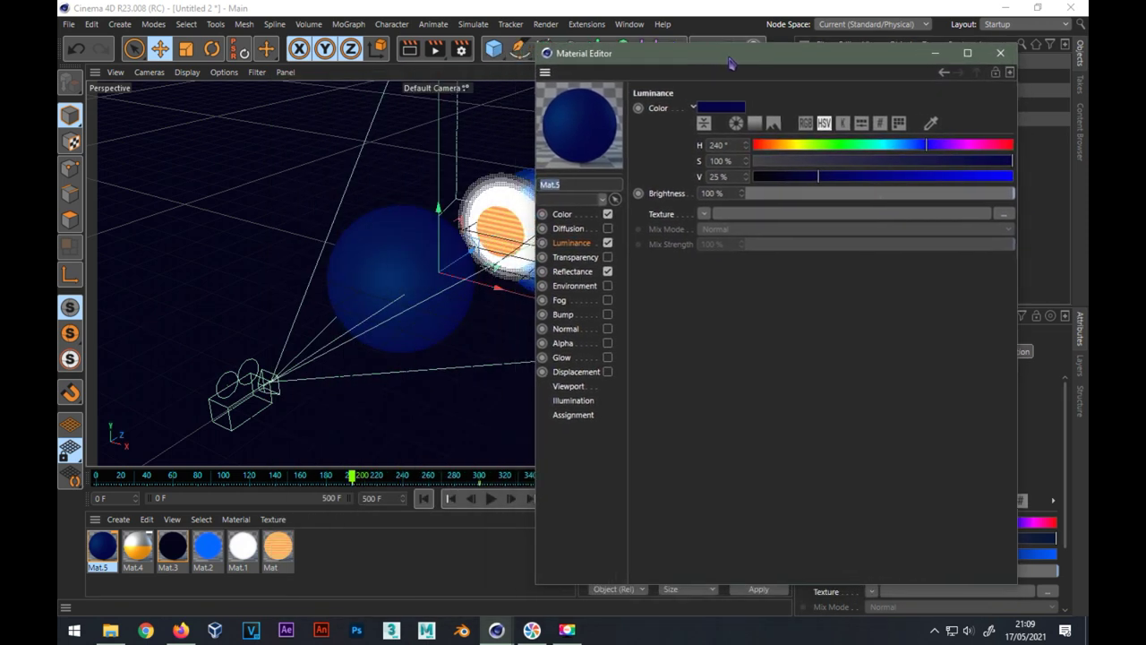
pyautogui.click(600, 179)
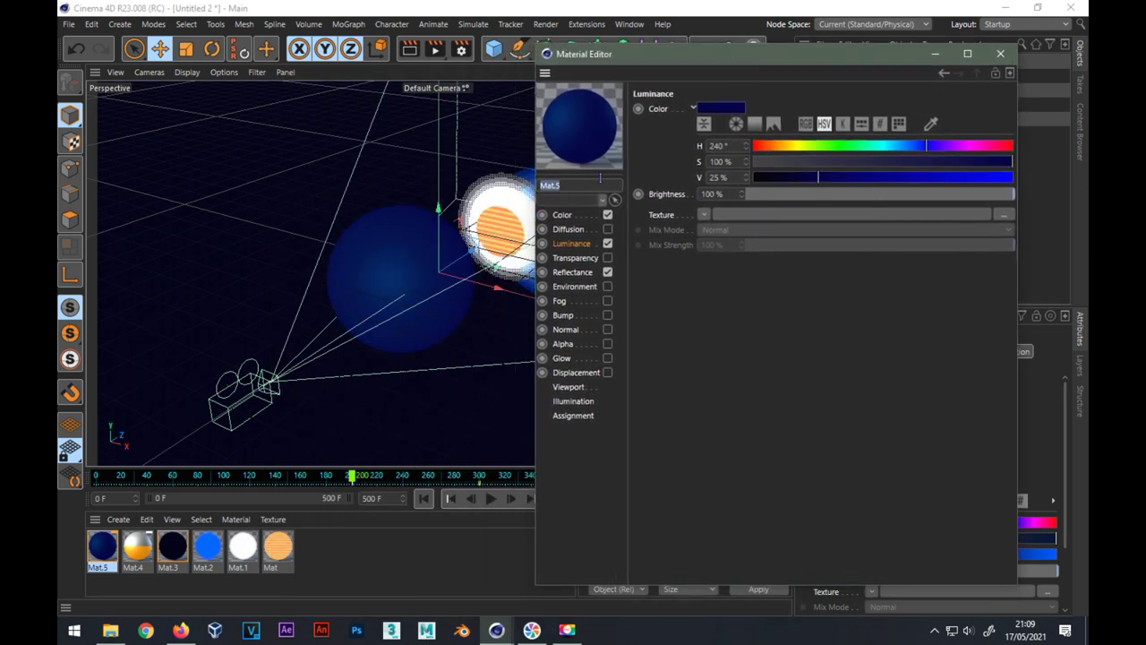
pyautogui.click(578, 217)
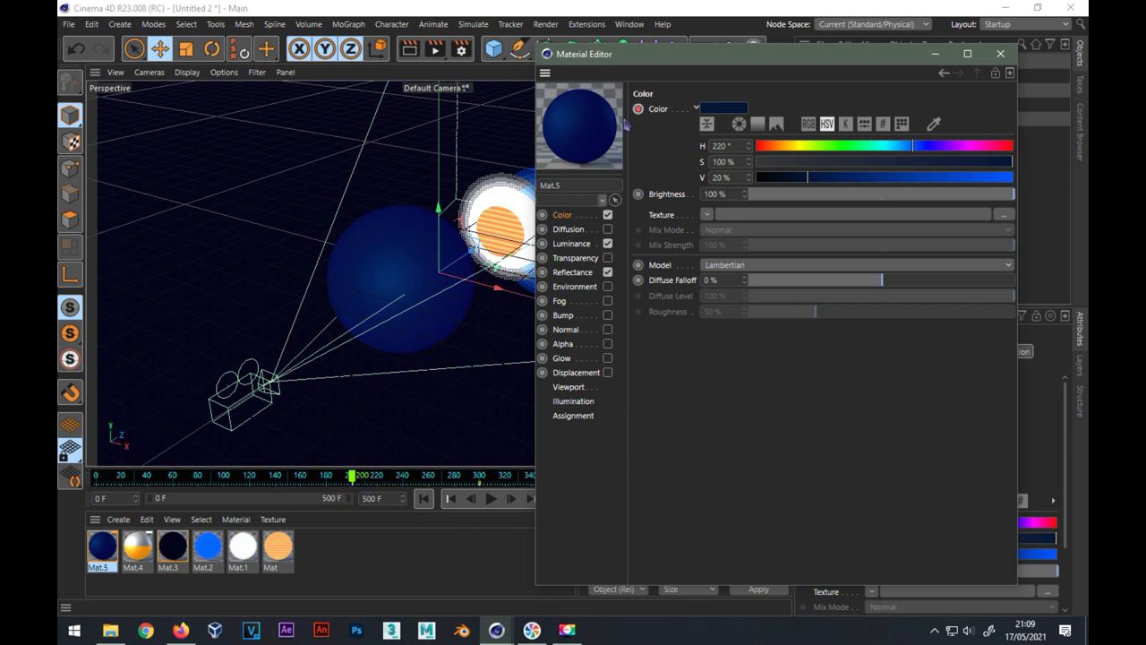
# - Keyframe Mat.5's colour V at 20% on frame 200 and 65% on frame 300
pyautogui.click(351, 478)
pyautogui.moveTo(353, 481); pyautogui.dragTo(355, 482)
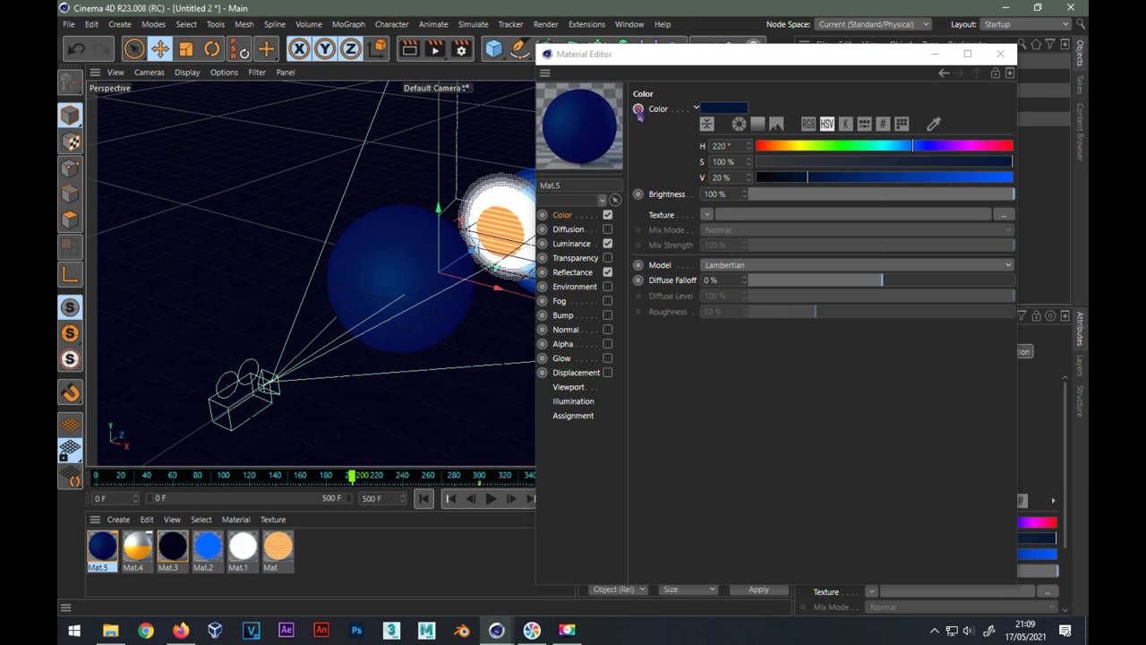
pyautogui.moveTo(353, 476); pyautogui.dragTo(481, 484)
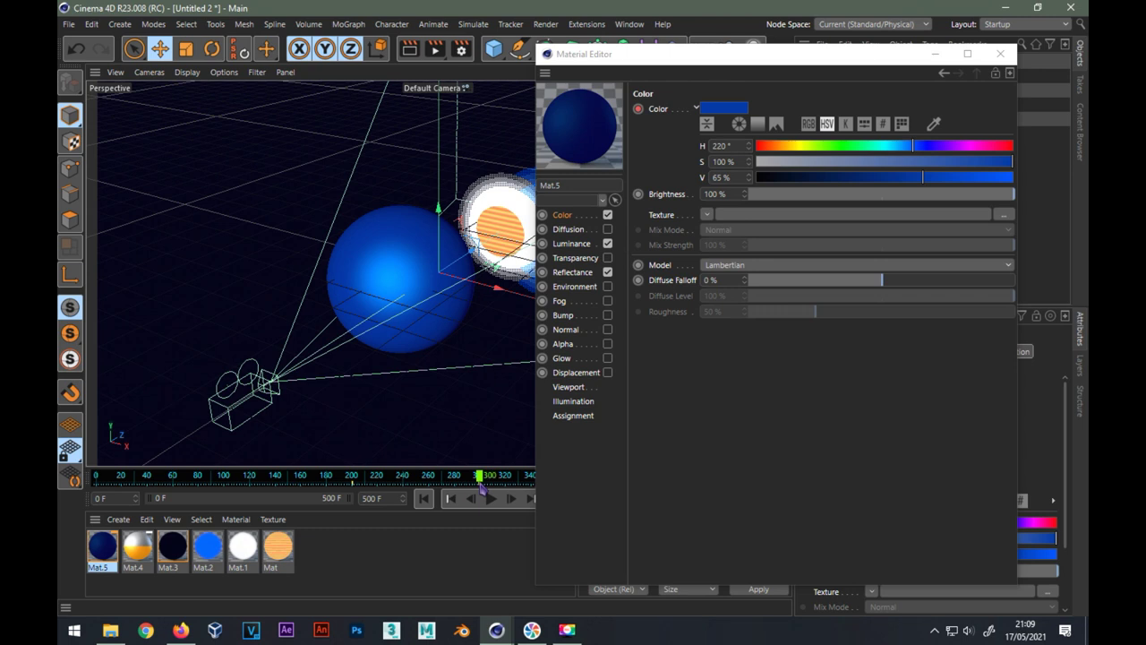
pyautogui.moveTo(740, 170); pyautogui.dragTo(686, 176)
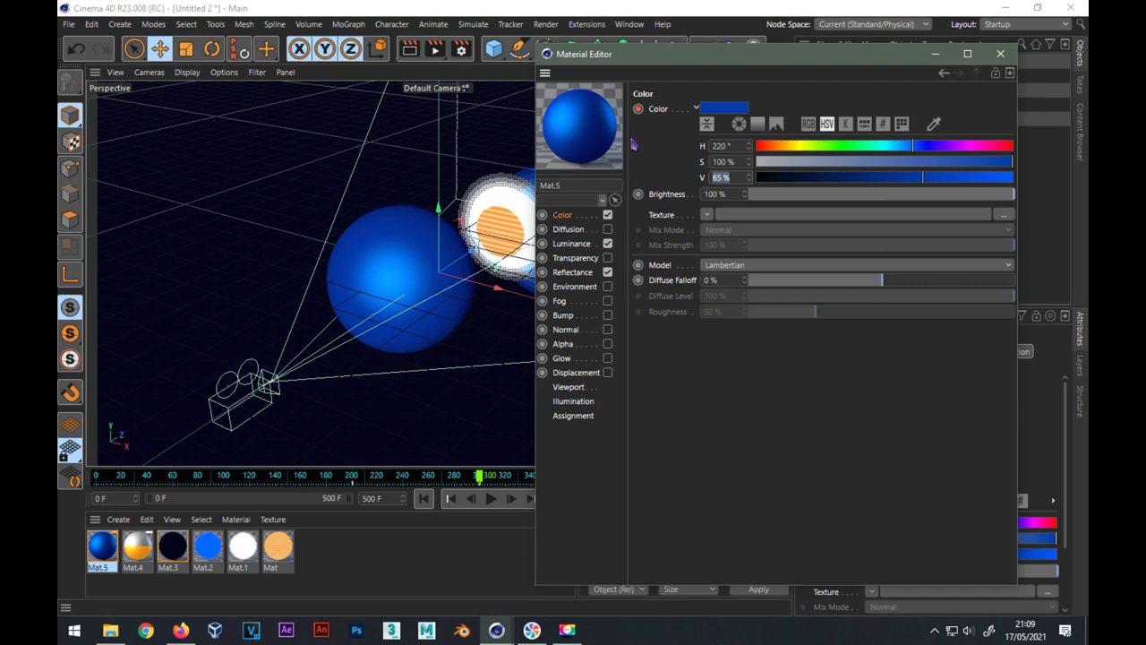
pyautogui.click(639, 108)
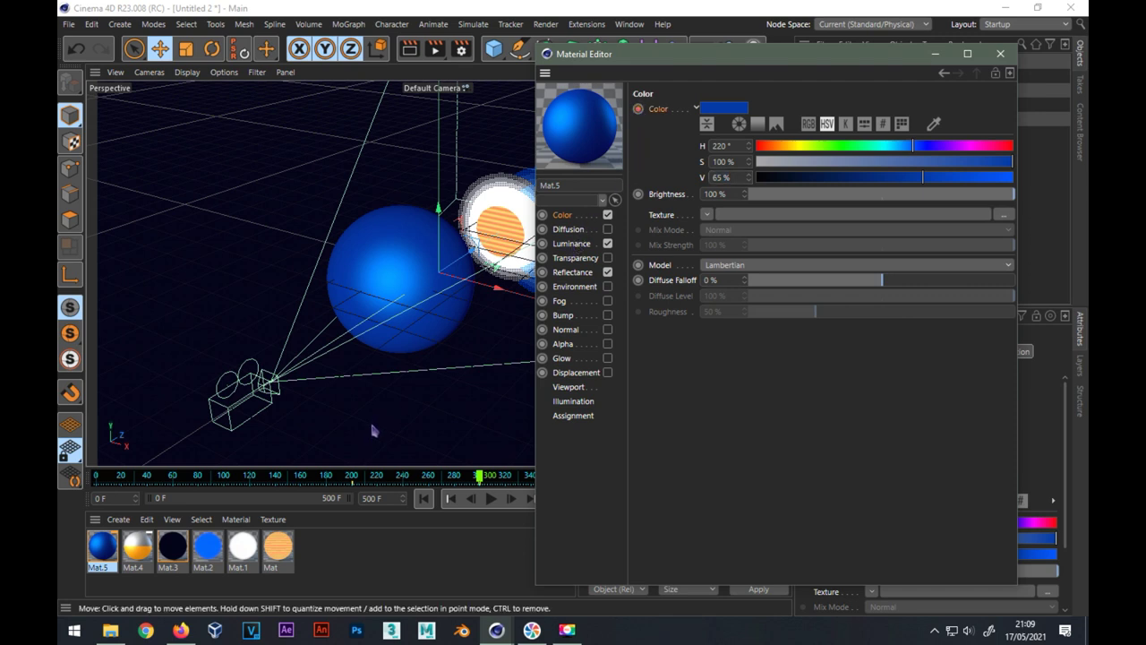
pyautogui.click(353, 476)
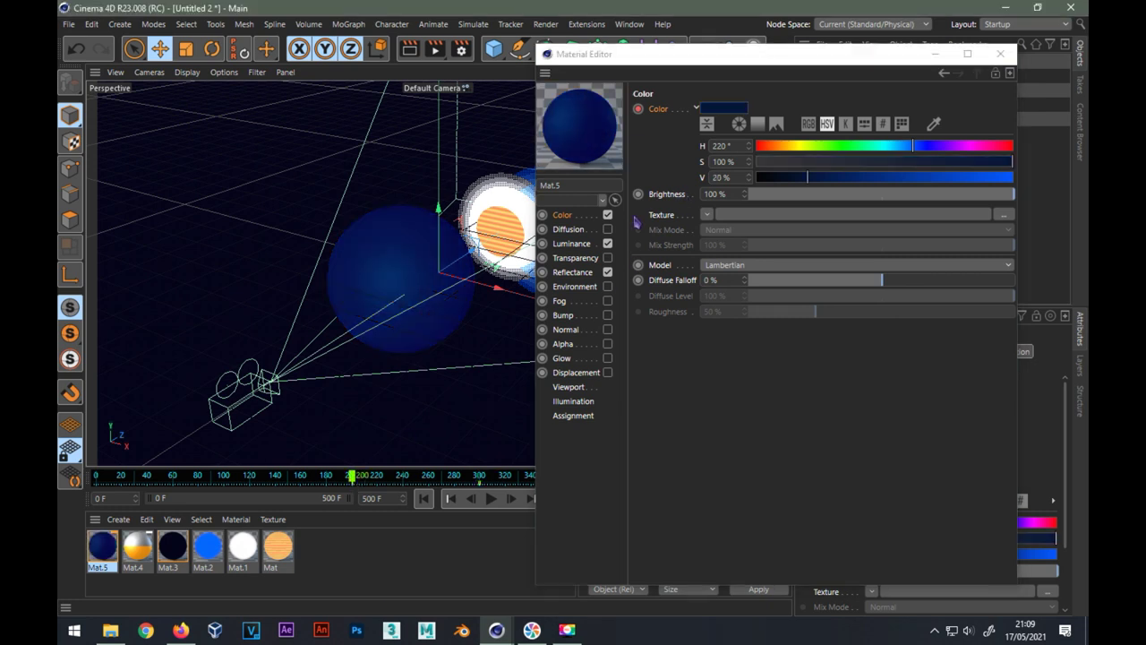
pyautogui.click(586, 247)
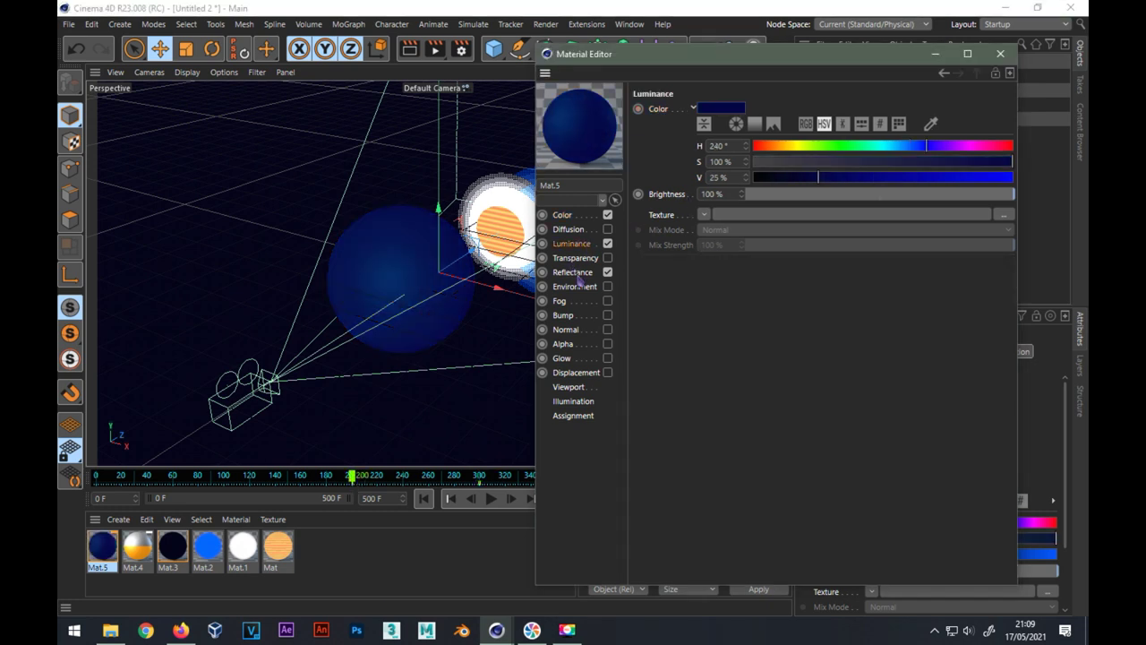
# - Keyframe Mat.5's Specular Strength at 5% on frame 200 and 100% on frame 300
pyautogui.click(573, 273)
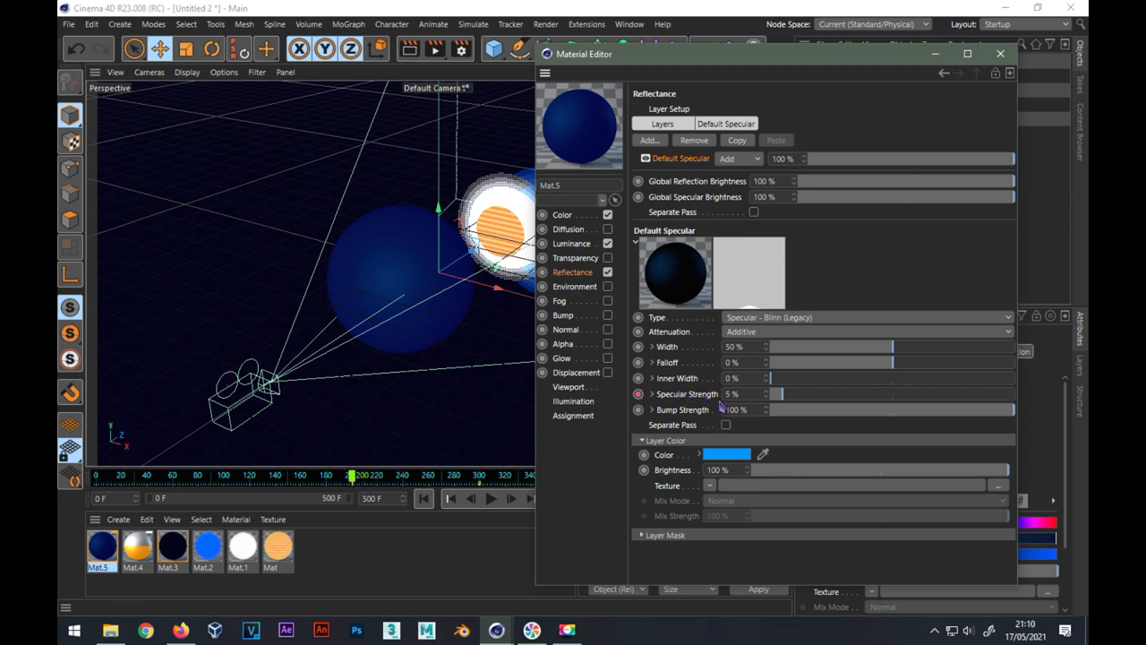
pyautogui.click(638, 395)
pyautogui.click(638, 395)
pyautogui.moveTo(748, 394); pyautogui.dragTo(689, 394)
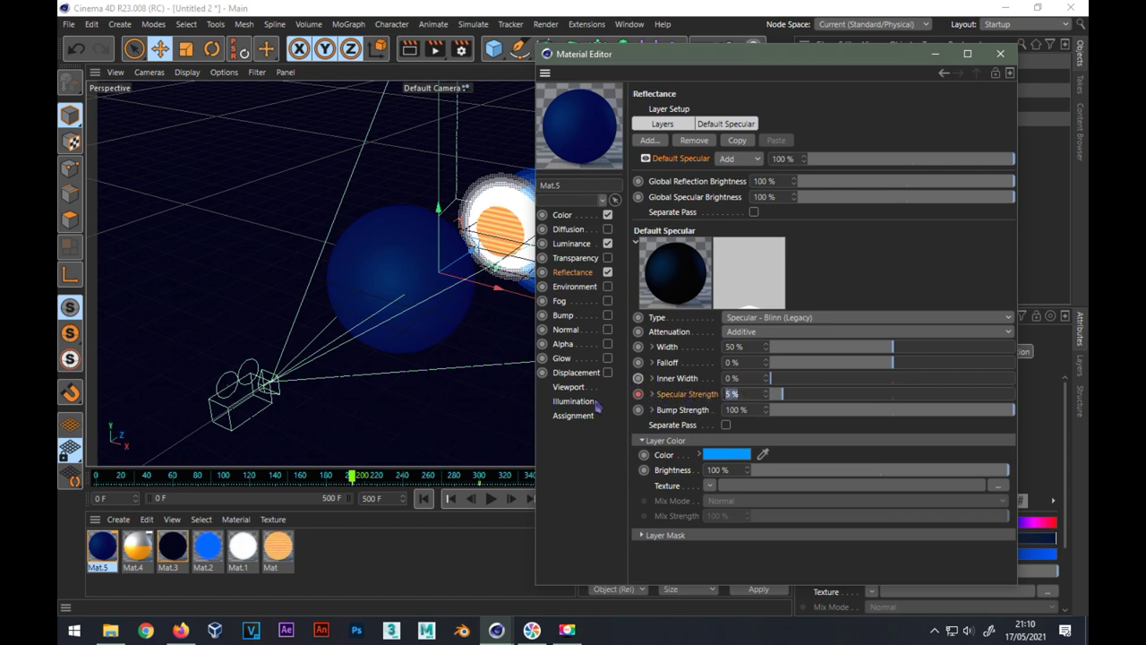
pyautogui.click(481, 477)
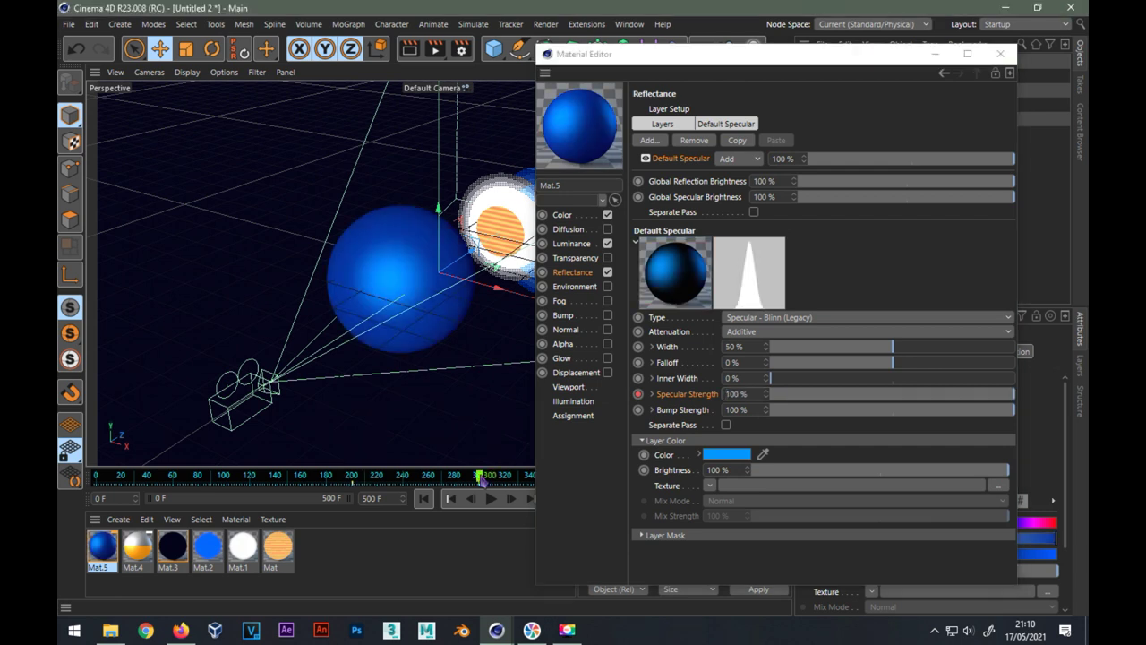
pyautogui.moveTo(745, 394); pyautogui.dragTo(699, 394)
pyautogui.press('Return')
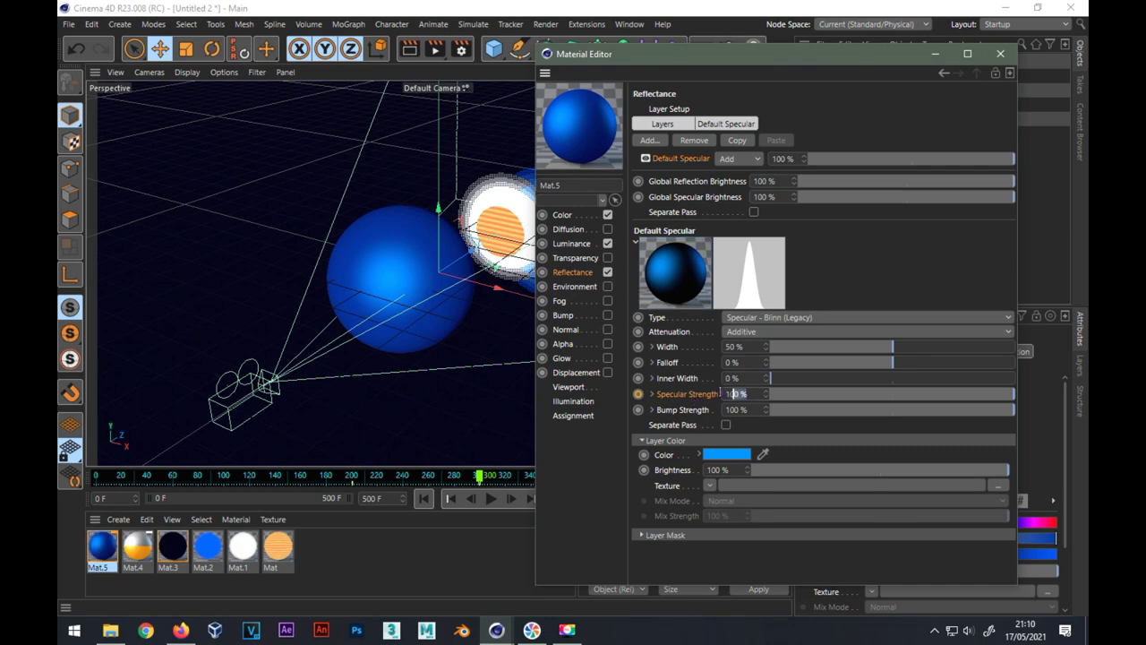
pyautogui.click(637, 396)
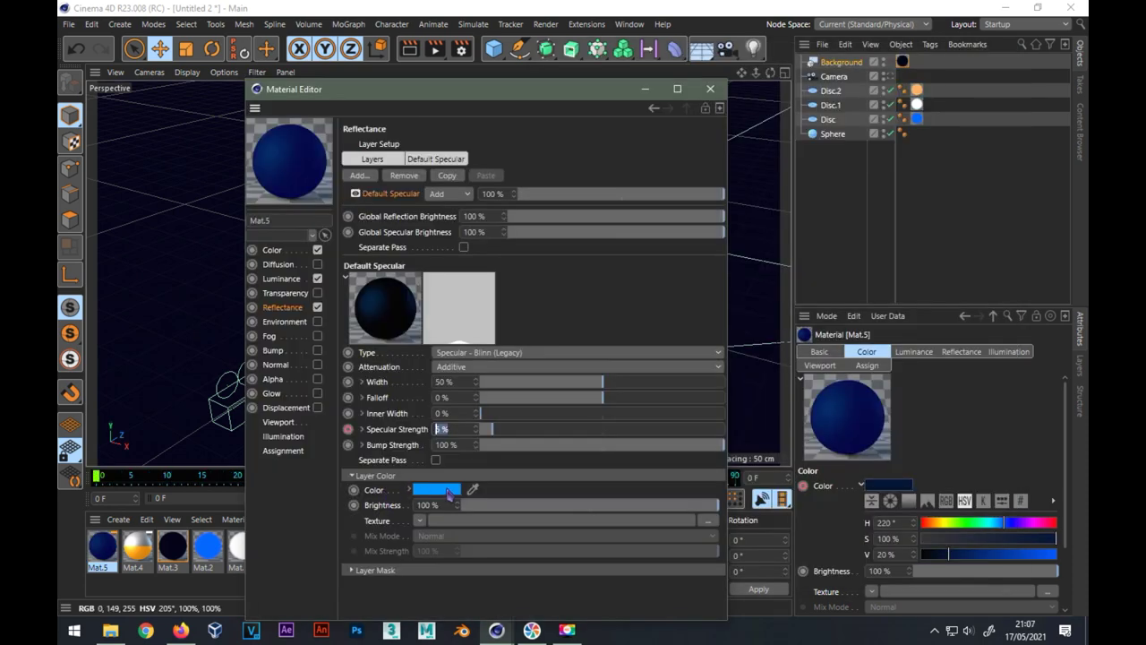
# - Set the specular Layer Color to light blue and preview the animated sphere
pyautogui.click(439, 489)
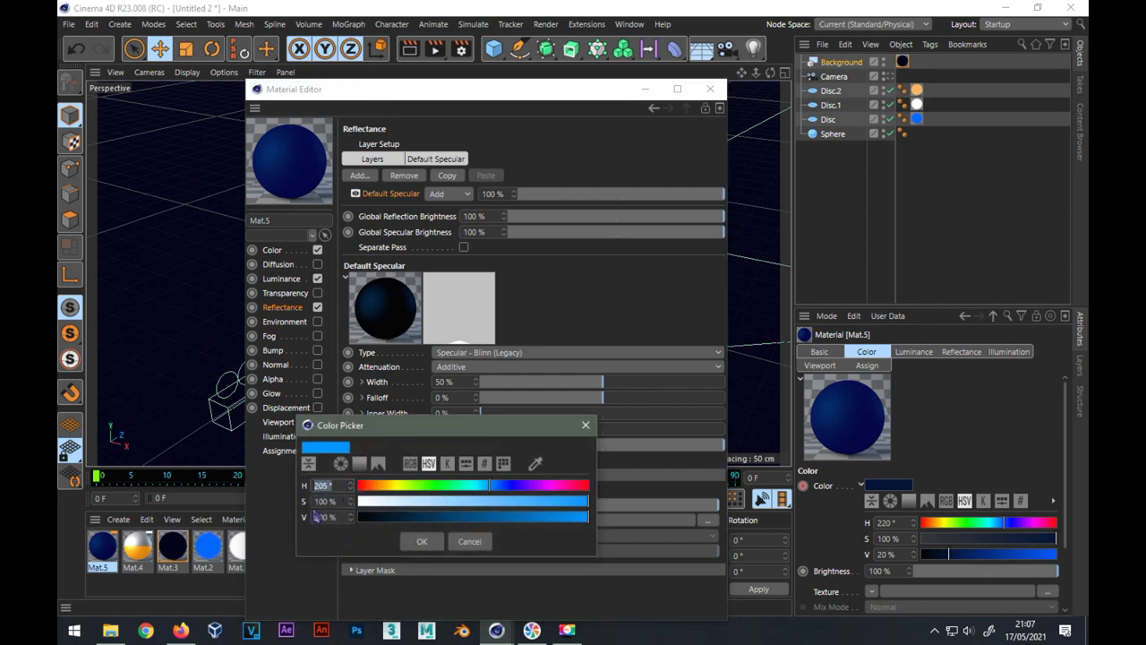
pyautogui.click(414, 541)
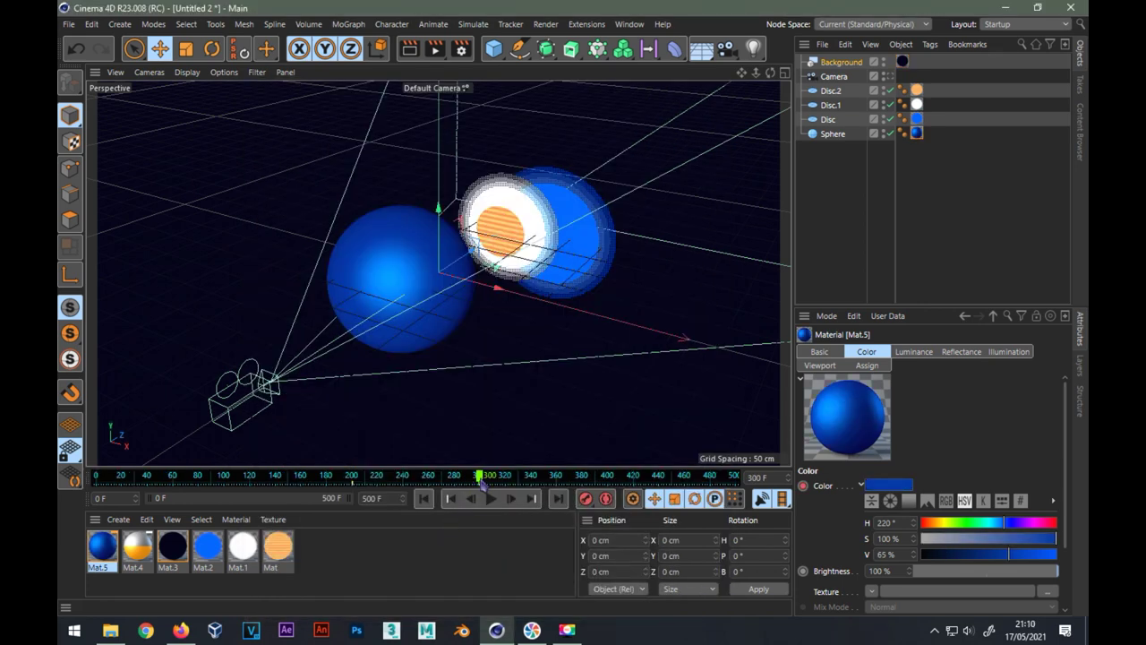
pyautogui.moveTo(482, 481)
pyautogui.mouseDown()
pyautogui.moveTo(559, 481)
pyautogui.moveTo(479, 480)
pyautogui.mouseUp()
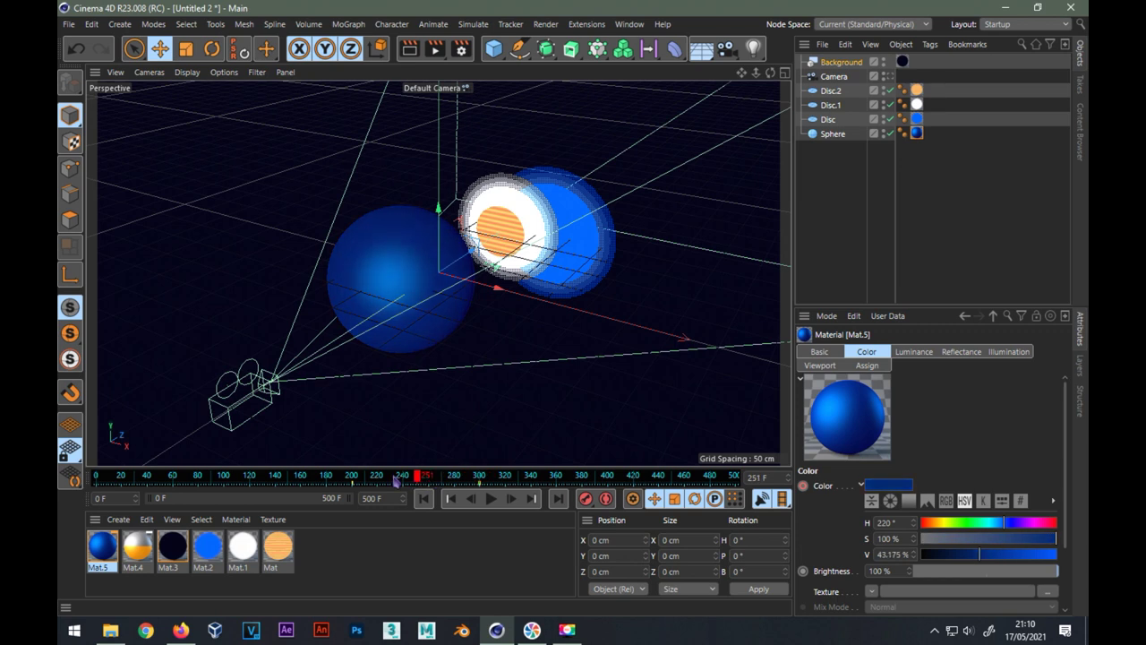
# - Keyframe Disc.2's Outer Radius at 40 cm on frame 300 and 60 cm on frame 400
pyautogui.click(506, 229)
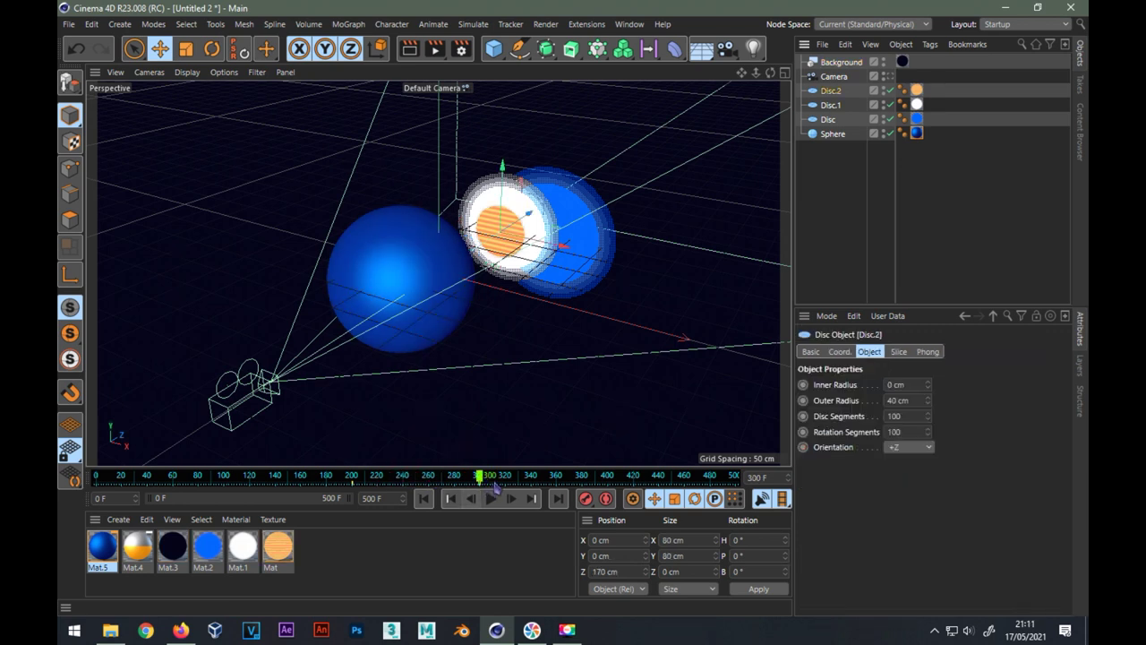
pyautogui.click(835, 92)
pyautogui.moveTo(916, 400); pyautogui.dragTo(837, 401)
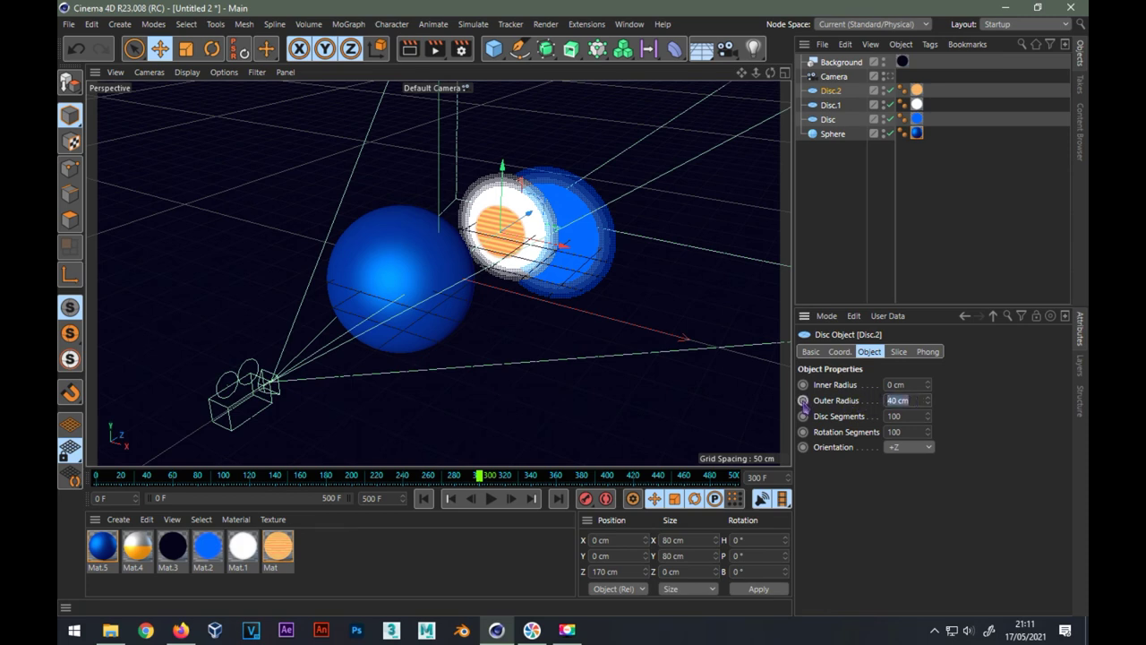
pyautogui.click(803, 402)
pyautogui.moveTo(480, 477); pyautogui.dragTo(609, 482)
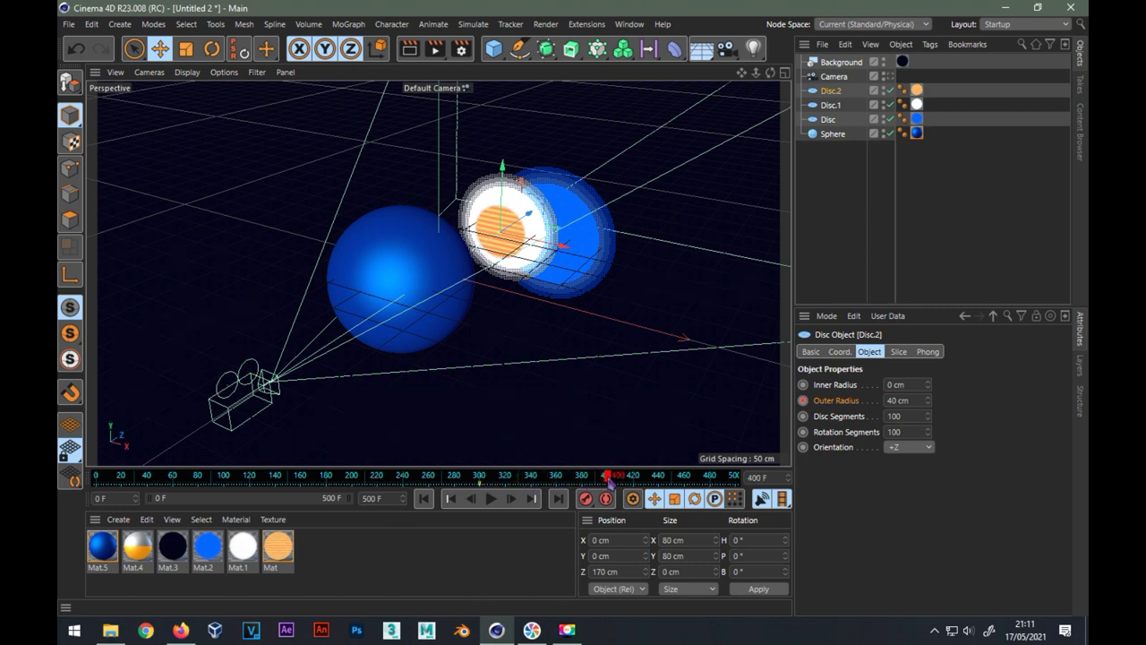
pyautogui.click(888, 401)
pyautogui.write('60')
pyautogui.press('Return')
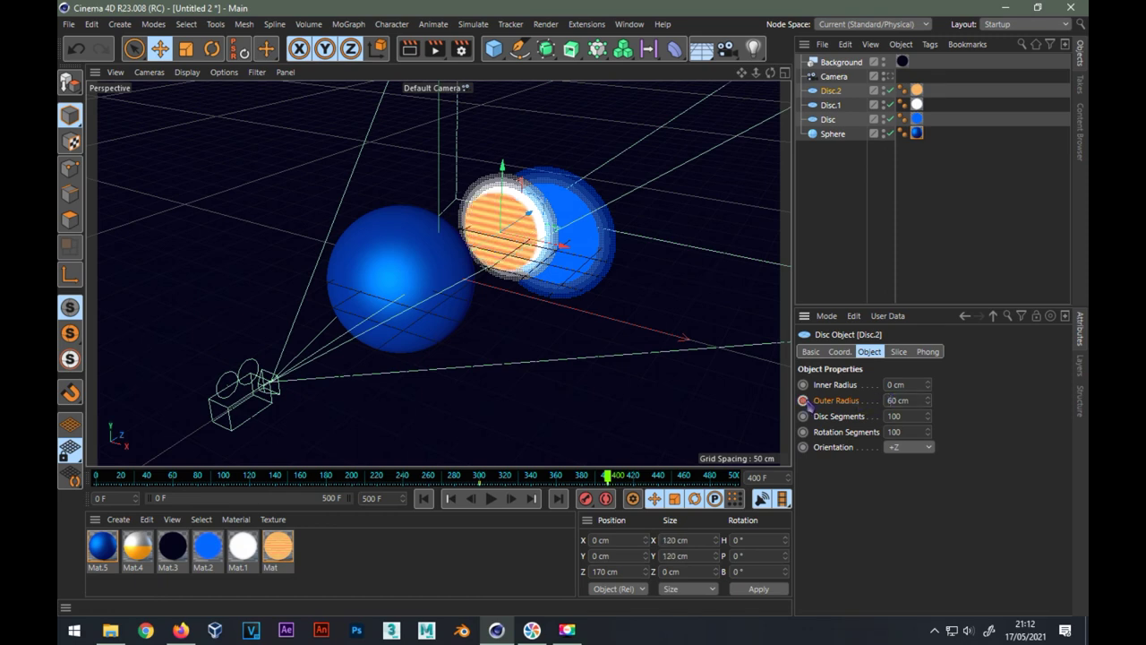
pyautogui.click(886, 76)
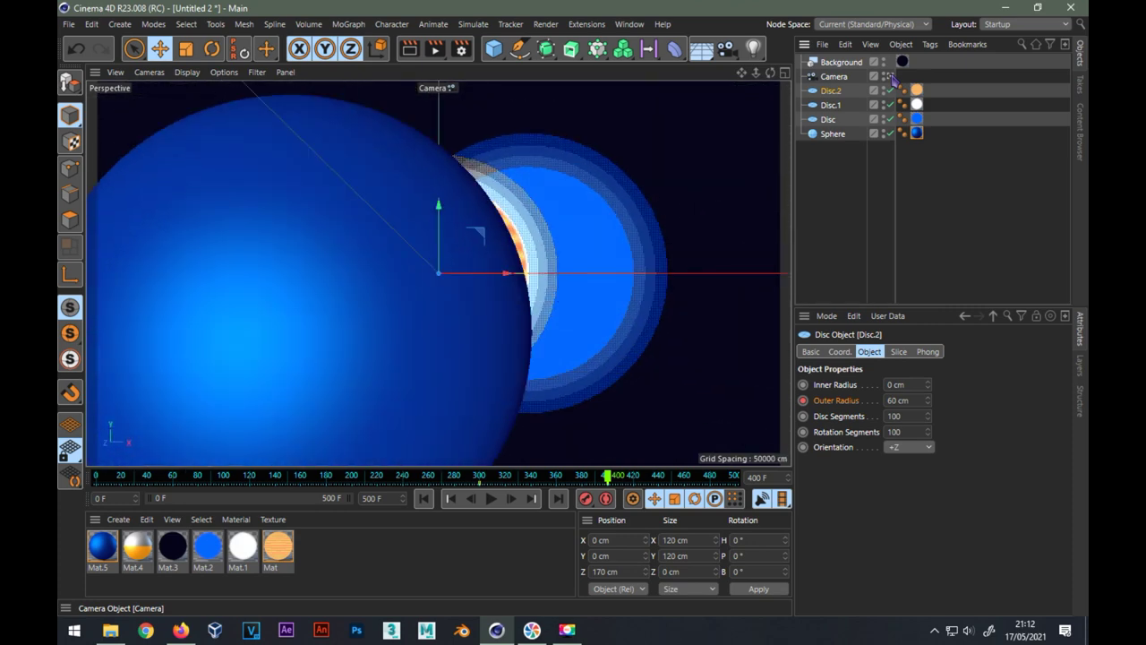
# - Set the white disc Disc.1's Outer Radius to 110 cm
pyautogui.click(888, 77)
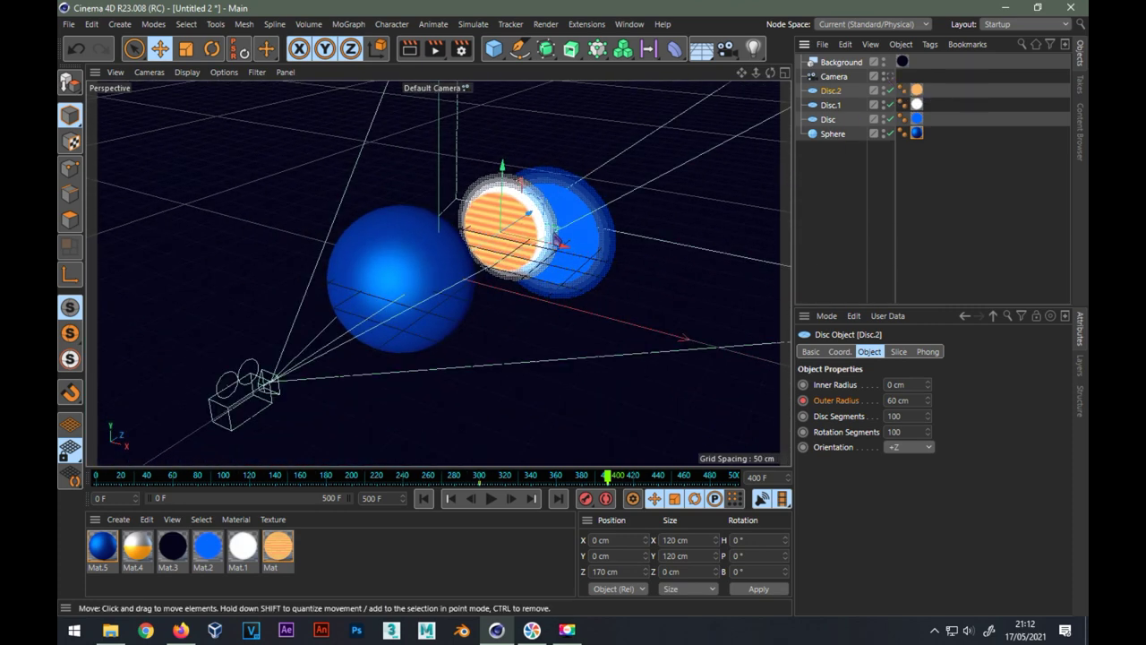
pyautogui.click(542, 231)
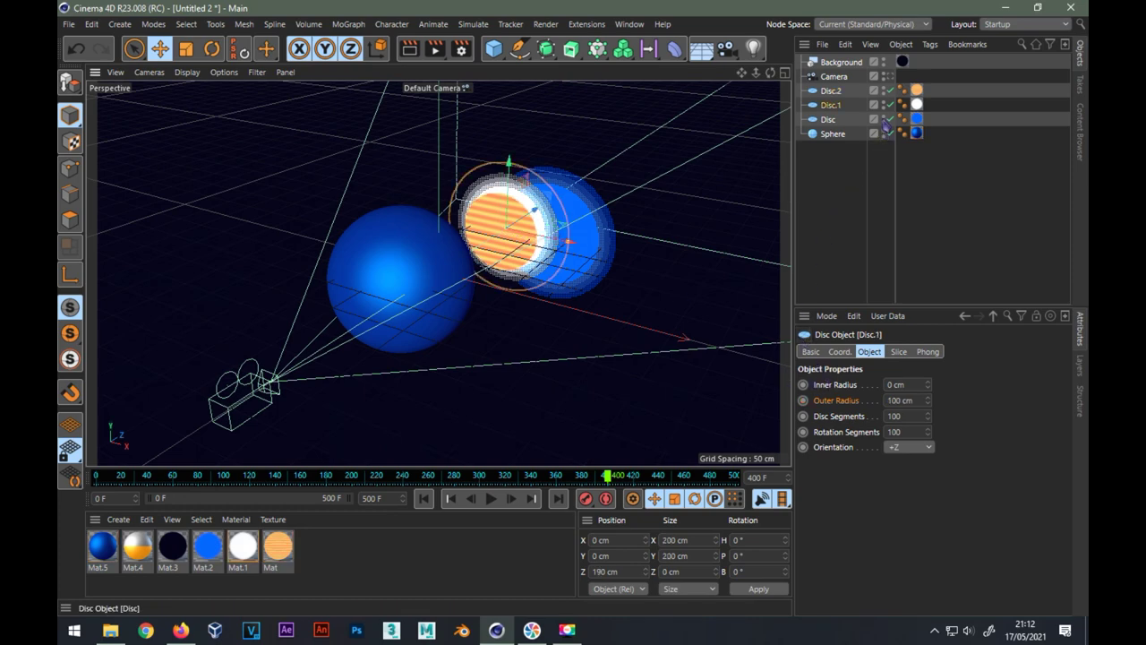
pyautogui.moveTo(545, 223)
pyautogui.keyDown('alt'); pyautogui.mouseDown()
pyautogui.moveTo(588, 198)
pyautogui.moveTo(573, 224)
pyautogui.mouseUp(); pyautogui.keyUp('alt')
pyautogui.moveTo(596, 261); pyautogui.dragTo(608, 265)
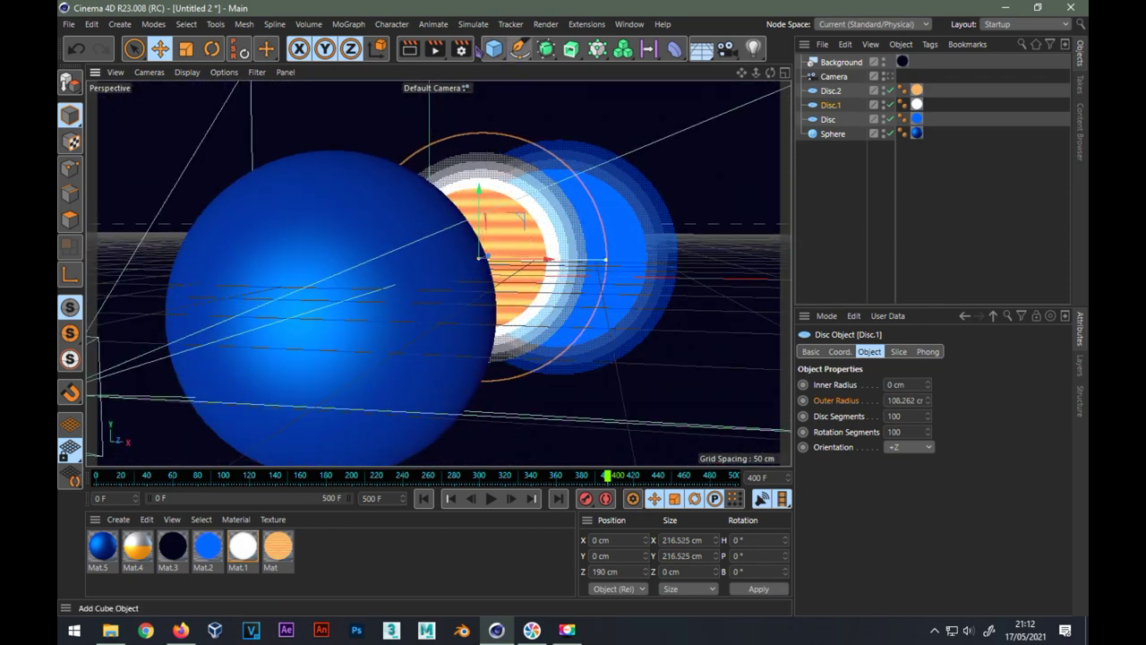
pyautogui.click(410, 50)
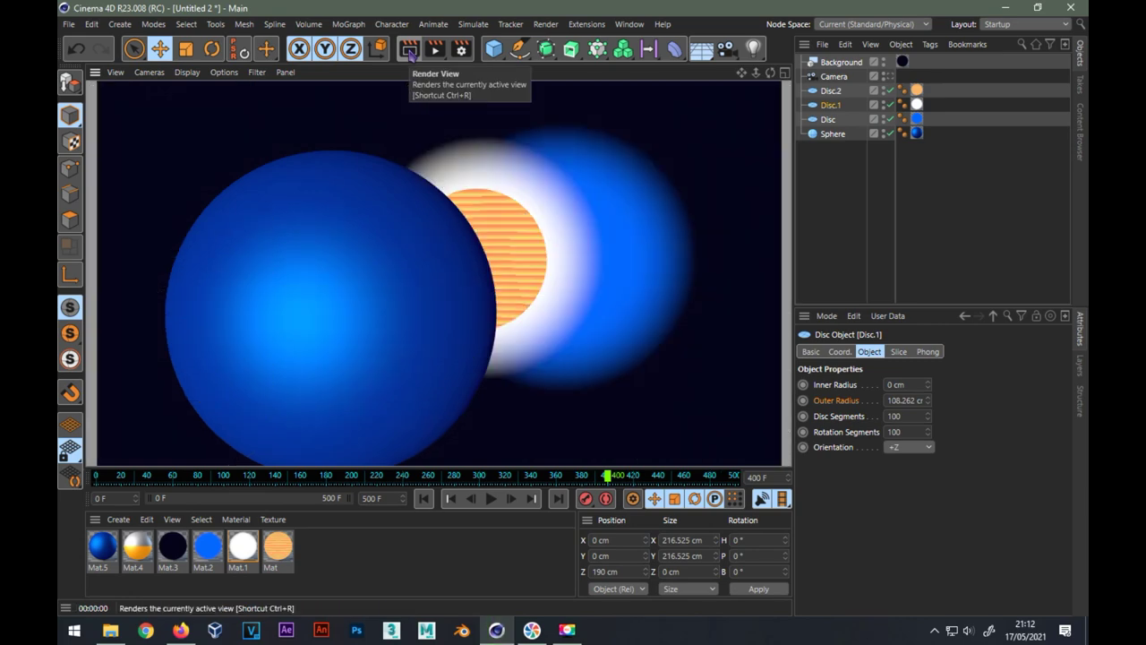
pyautogui.doubleClick(889, 400)
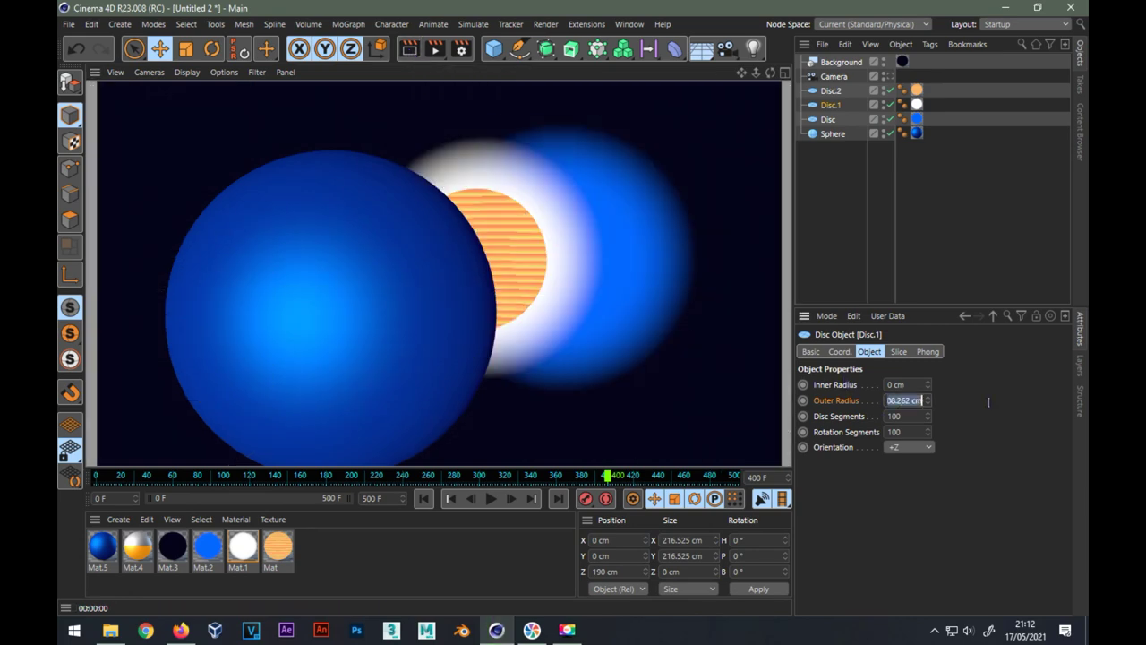
pyautogui.write('110')
pyautogui.press('Return')
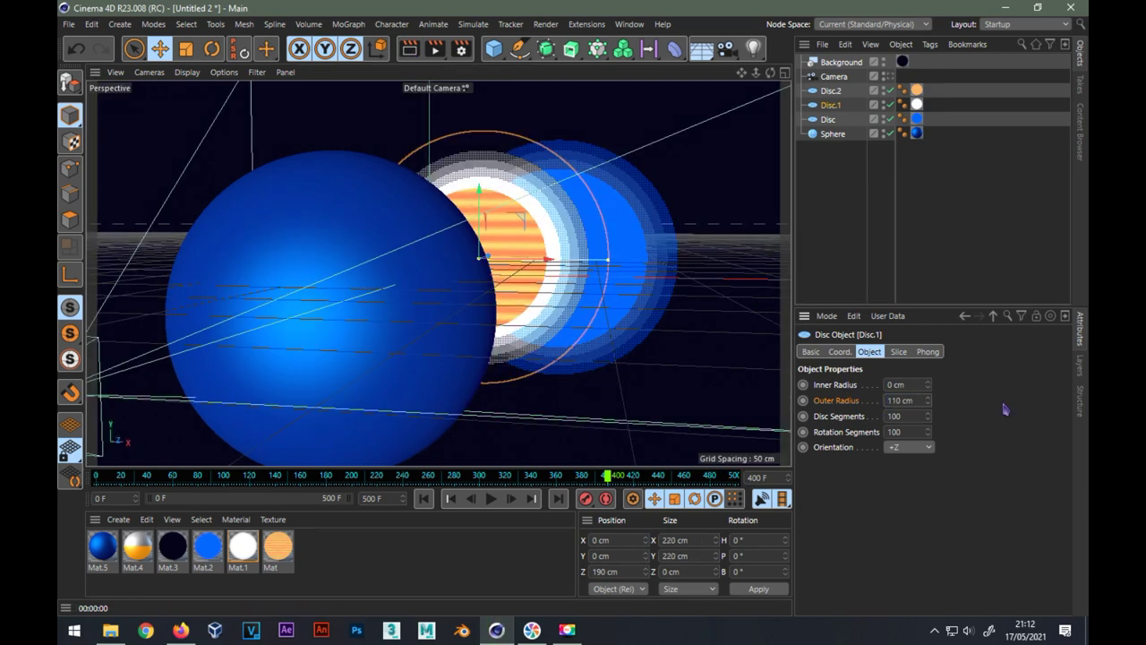
# - Keyframe the blue Disc's Outer Radius at 120 cm, then 200 cm on frame 400
pyautogui.doubleClick(910, 400)
pyautogui.doubleClick(916, 401)
pyautogui.click(803, 401)
pyautogui.click(608, 475)
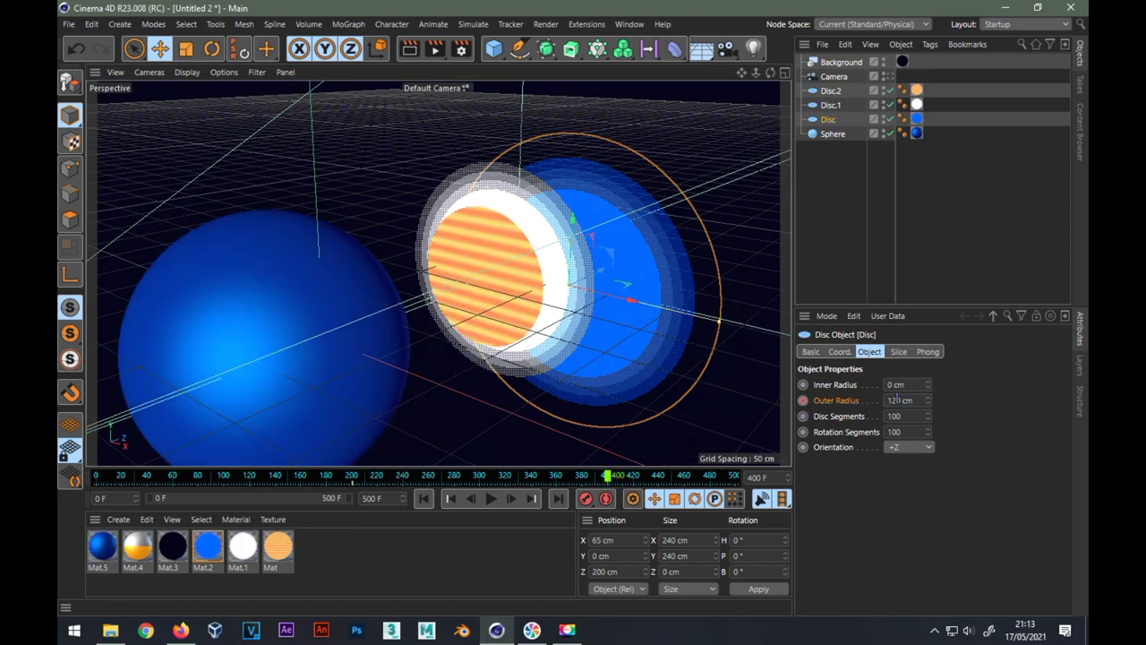
pyautogui.write('200')
pyautogui.press('Return')
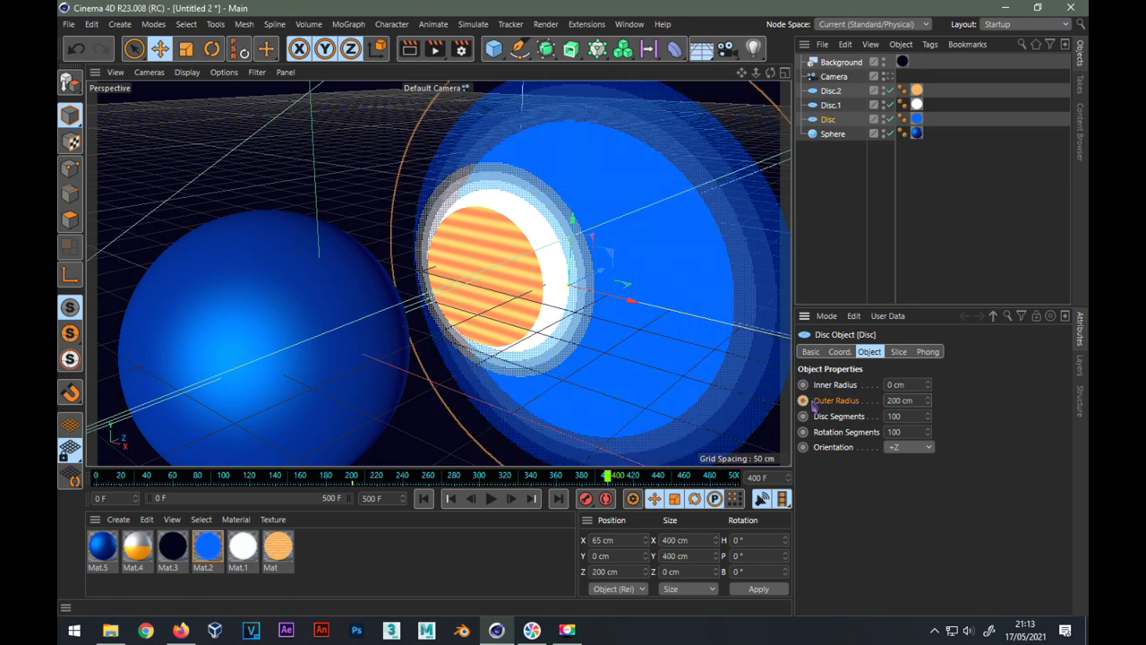
pyautogui.click(803, 400)
pyautogui.click(884, 76)
pyautogui.moveTo(618, 481)
pyautogui.mouseDown()
pyautogui.moveTo(453, 476)
pyautogui.moveTo(678, 475)
pyautogui.mouseUp()
# - Position the sphere at X -70, Y -30, Z 110 cm in the Coordinates manager
pyautogui.click(304, 339)
pyautogui.moveTo(331, 336); pyautogui.dragTo(337, 335)
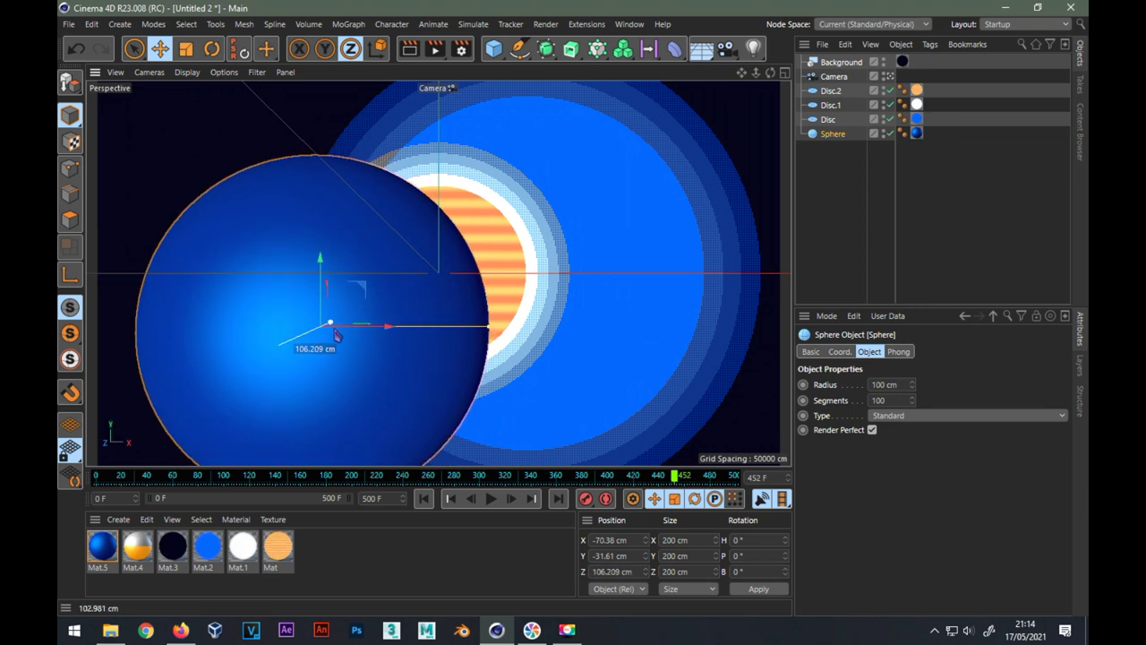
pyautogui.moveTo(336, 335); pyautogui.dragTo(340, 338)
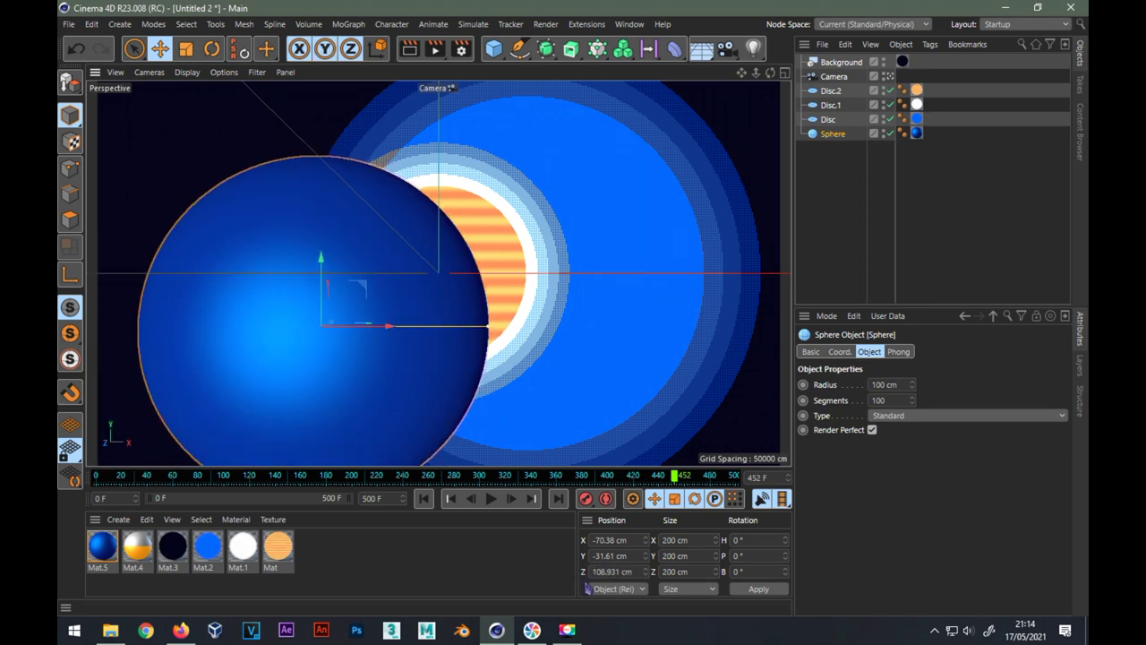
pyautogui.doubleClick(596, 571)
pyautogui.write('10')
pyautogui.press('Return')
pyautogui.doubleClick(597, 556)
pyautogui.write('-30')
pyautogui.press('Return')
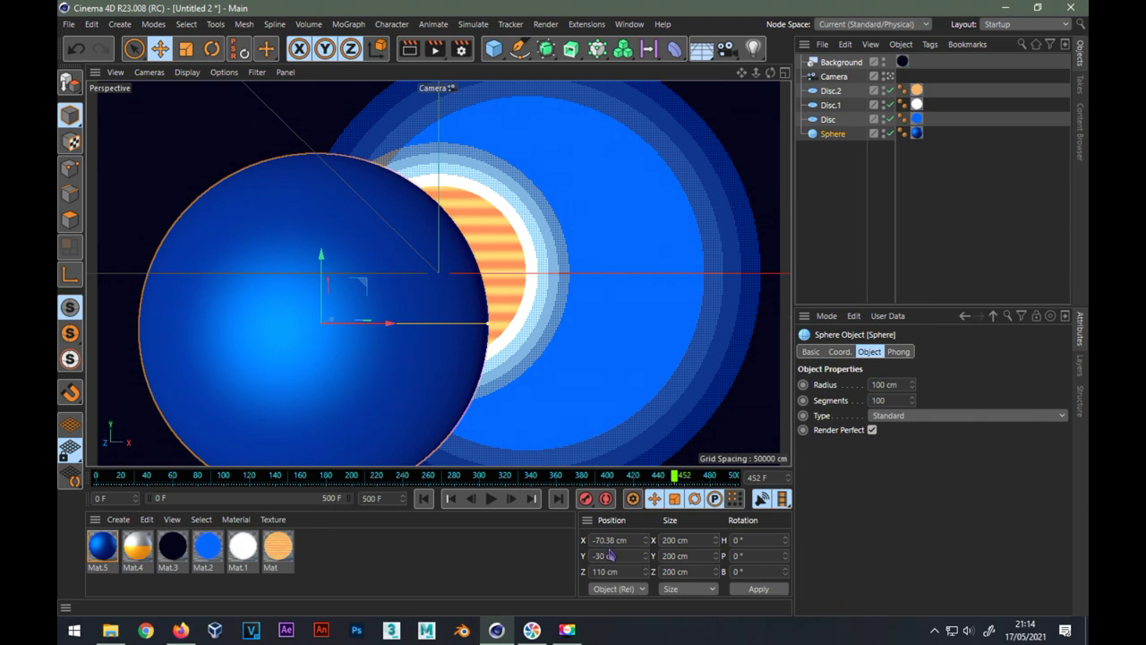
pyautogui.press('BackSpace')
pyautogui.press('Return')
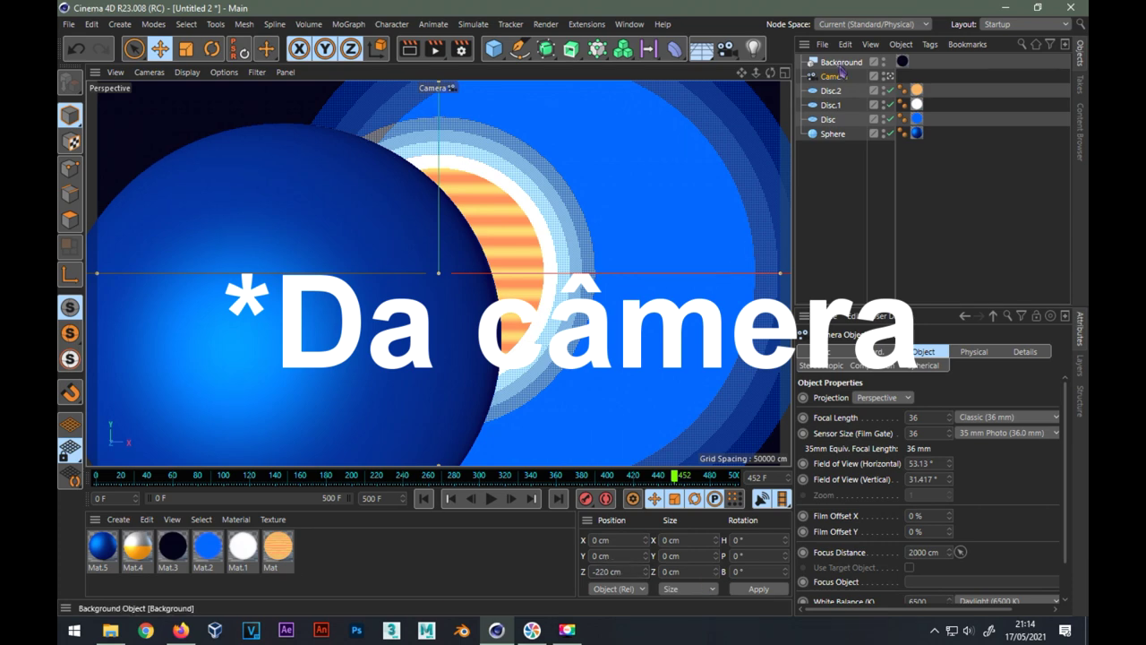
pyautogui.moveTo(625, 571); pyautogui.dragTo(532, 558)
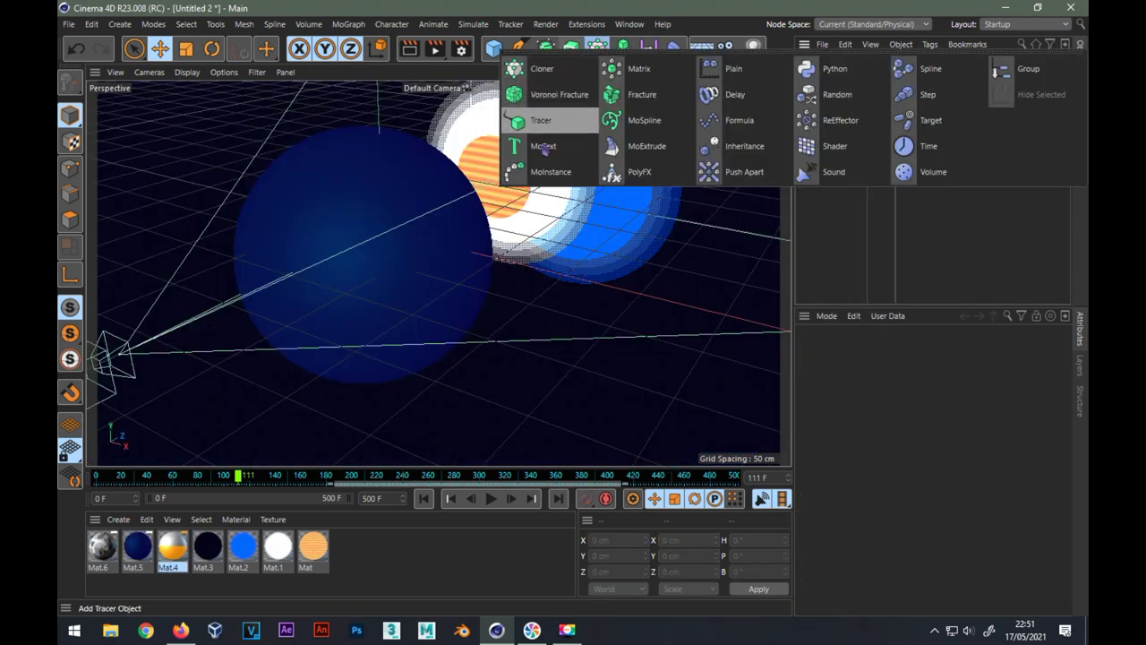
# - Centre-align the MoText and set its height to 80 cm
pyautogui.click(922, 521)
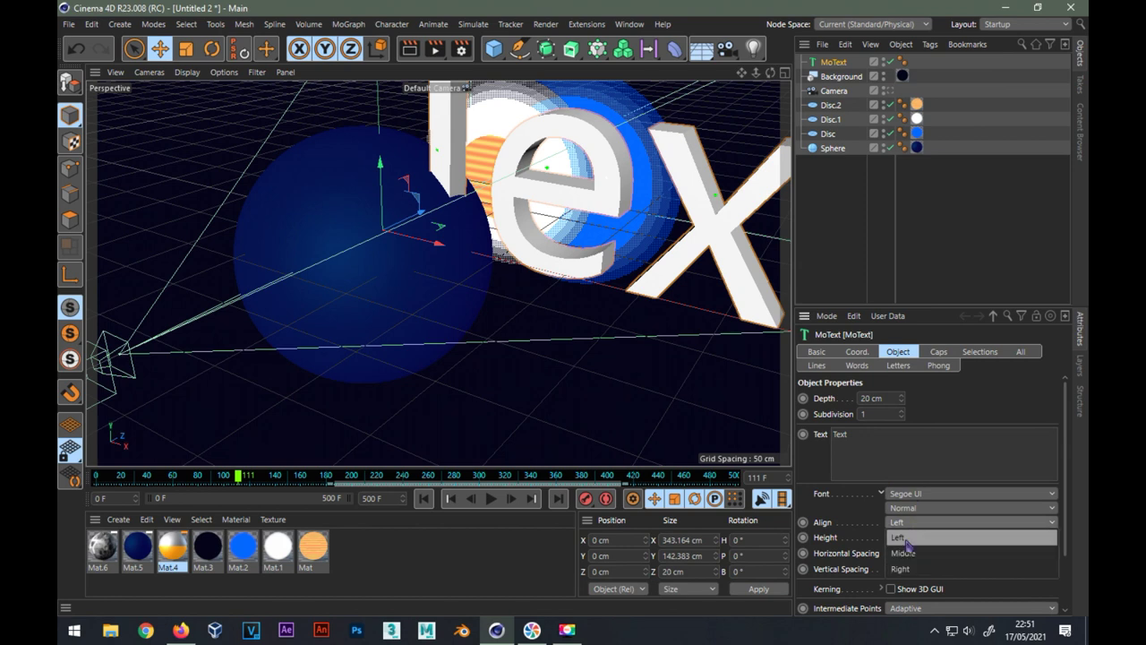
pyautogui.click(904, 538)
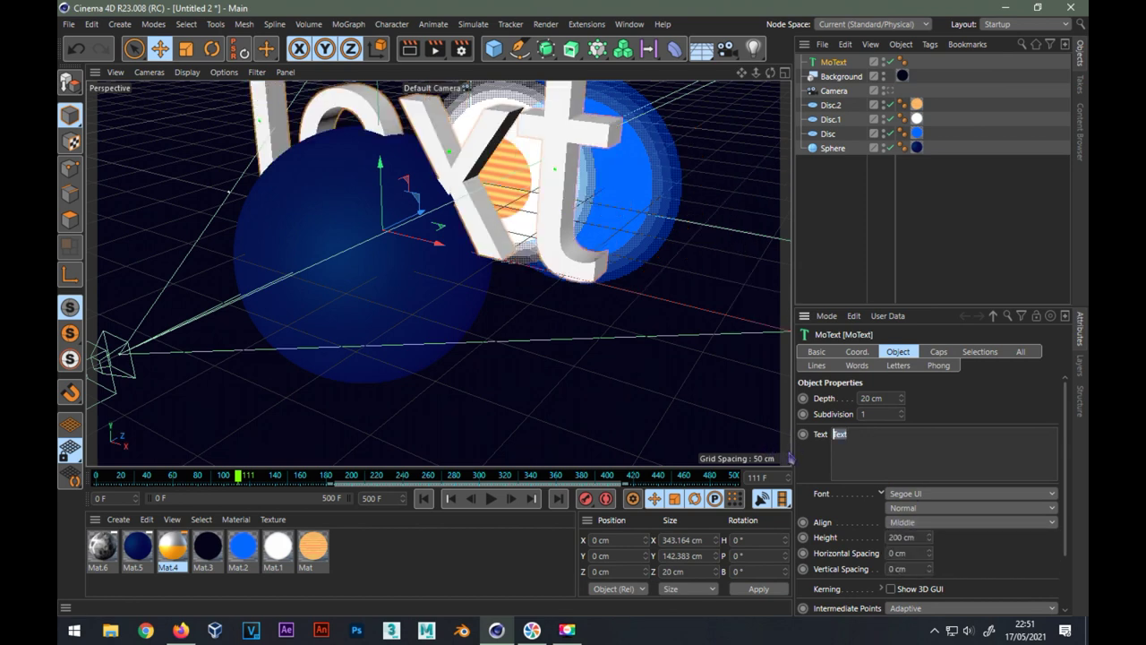
pyautogui.write('BOM DIA')
pyautogui.click(920, 536)
pyautogui.write('80')
pyautogui.press('Return')
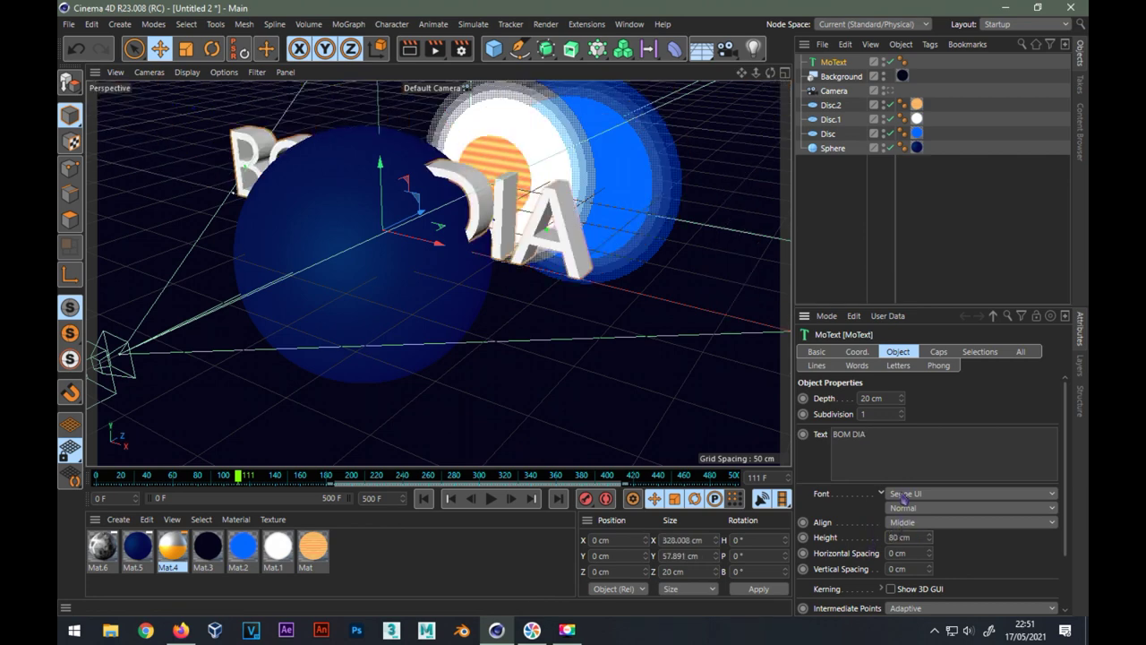
# - Set the text font to ITC_Avant_Garde Bold and add a Wrap deformer
pyautogui.click(903, 495)
pyautogui.scroll(3, 897, 483)
pyautogui.scroll(5, 896, 448)
pyautogui.scroll(4, 897, 421)
pyautogui.scroll(5, 897, 422)
pyautogui.scroll(3, 895, 412)
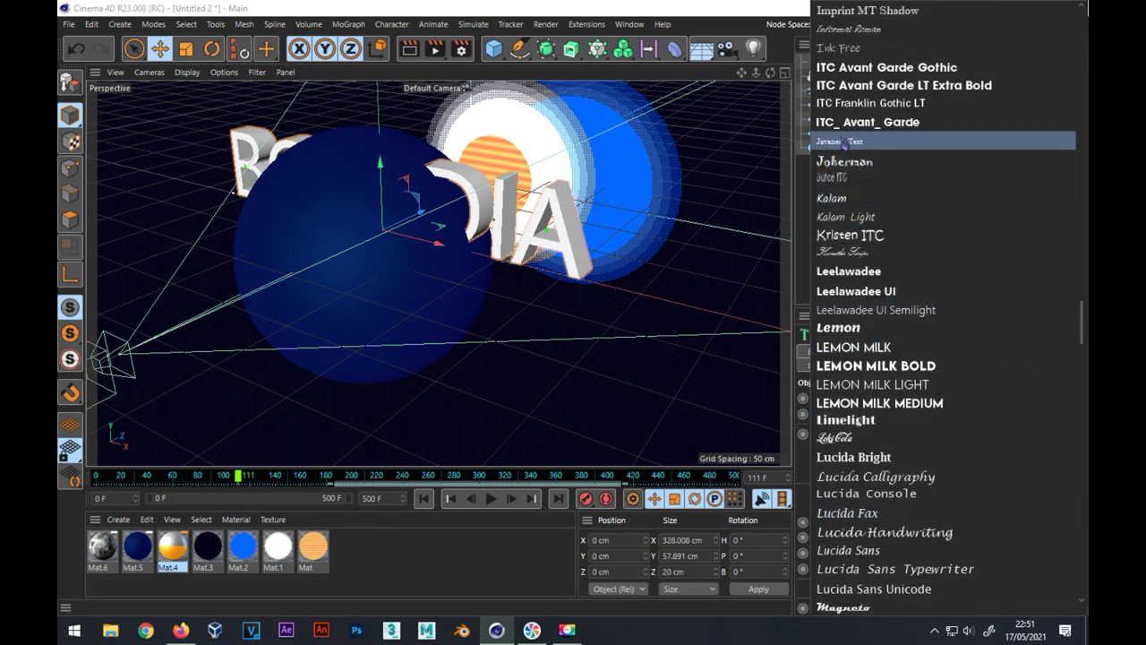
pyautogui.click(846, 124)
pyautogui.click(673, 48)
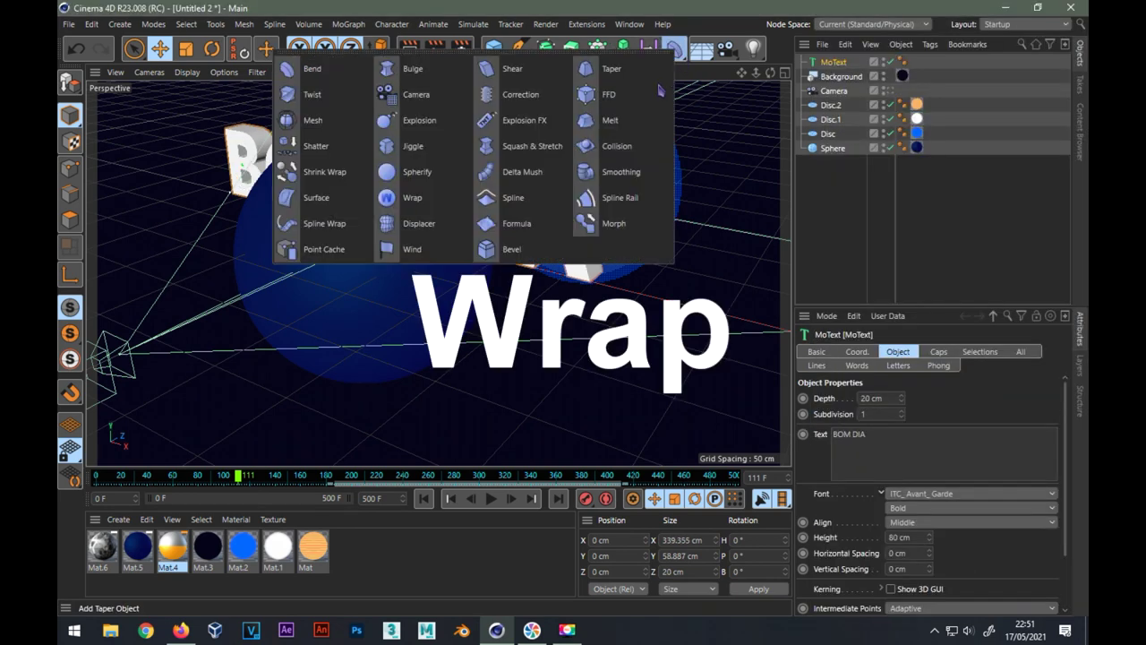
pyautogui.click(437, 198)
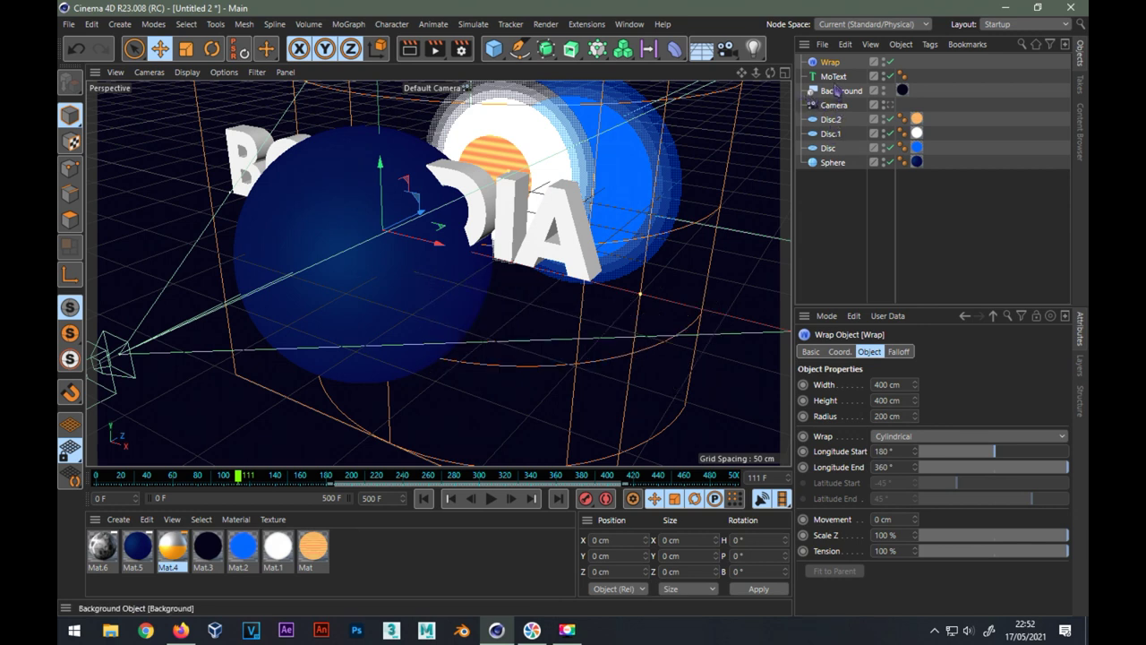
# - Put the Wrap under MoText with width 400, height 400 and radius 100 cm
pyautogui.moveTo(831, 63); pyautogui.dragTo(832, 77)
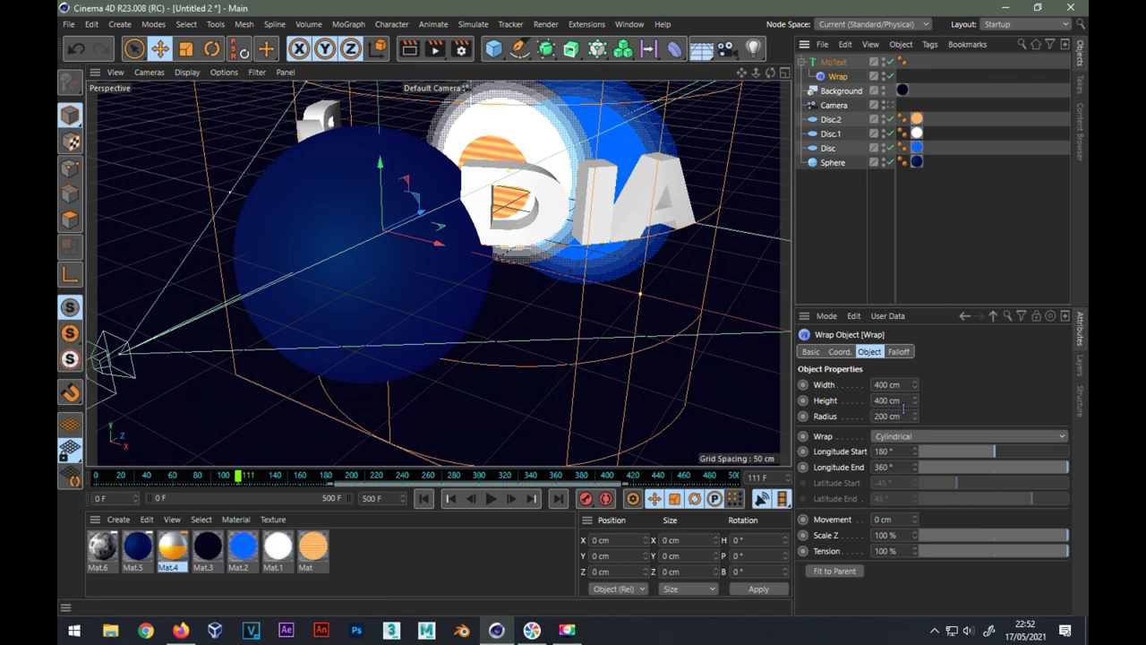
pyautogui.click(834, 570)
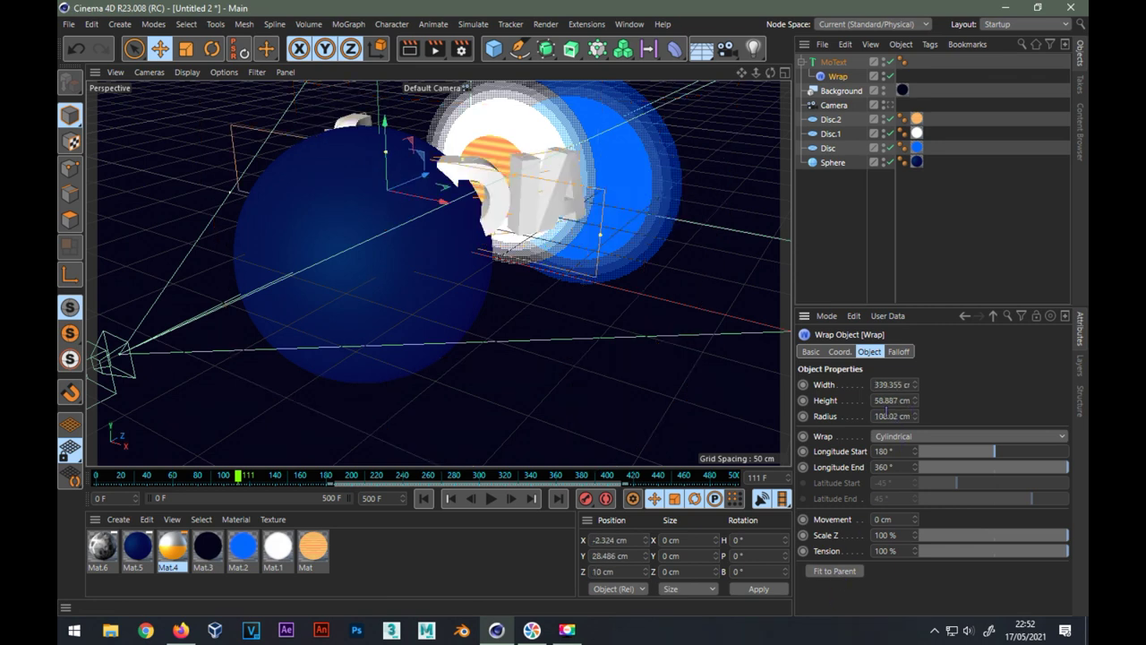
pyautogui.click(875, 387)
pyautogui.write('400')
pyautogui.press('Tab')
pyautogui.write('40')
pyautogui.press('Tab')
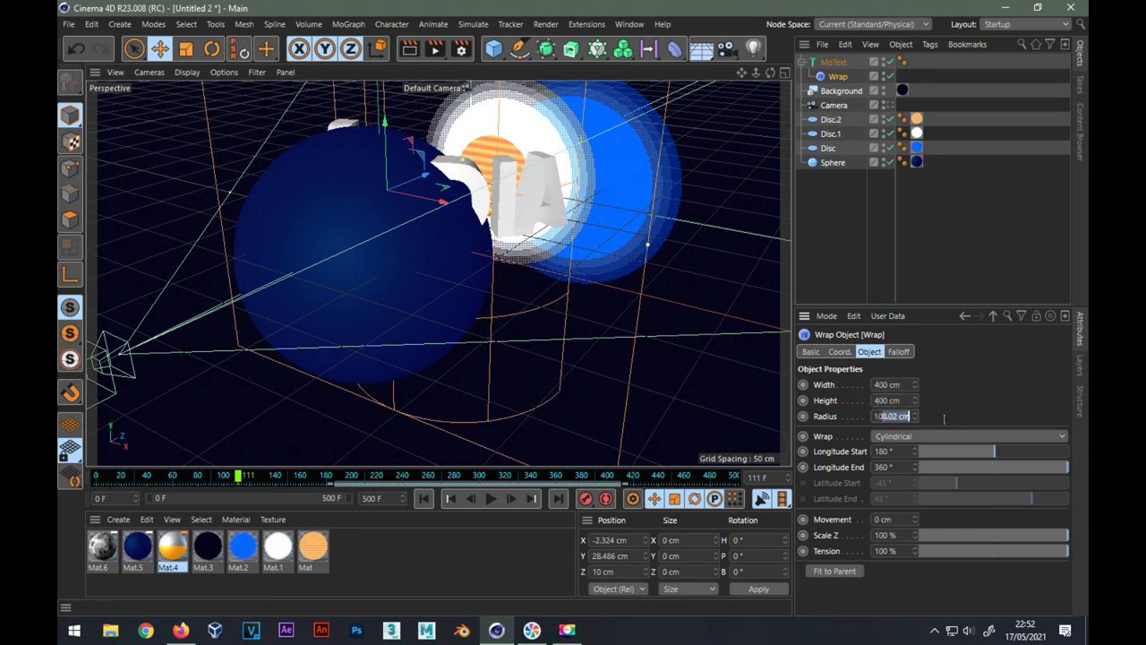
pyautogui.write('100')
pyautogui.press('Return')
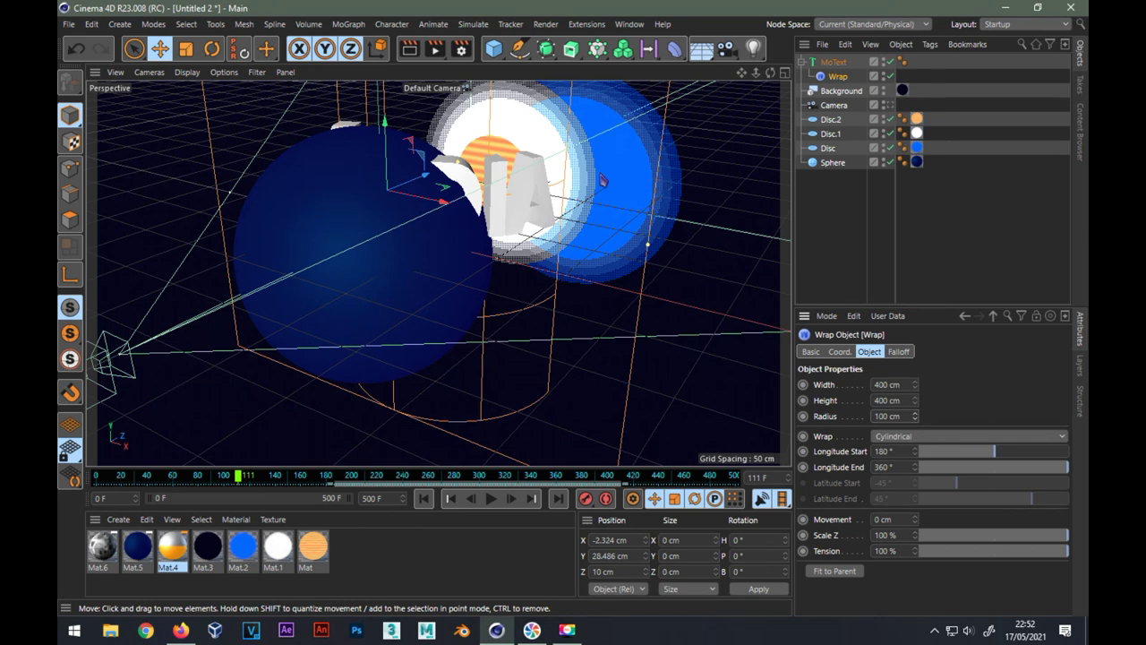
# - Switch to the Top view and temporarily delete the wrap to compare
pyautogui.middleClick(602, 179)
pyautogui.middleClick(632, 169)
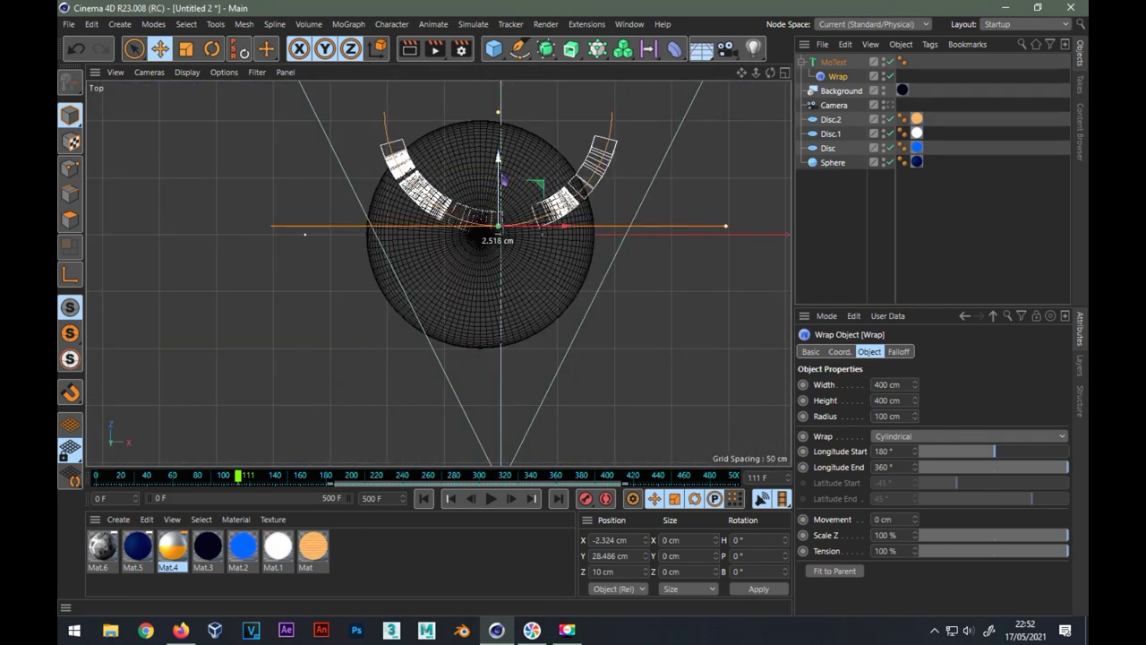
pyautogui.press('Delete')
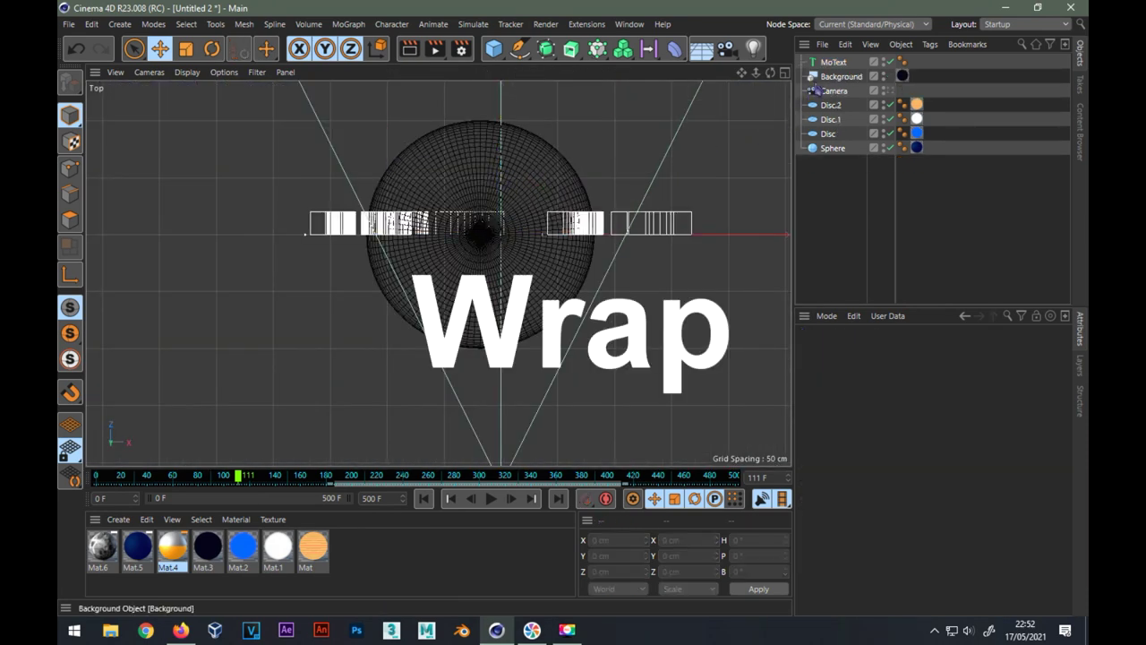
# - Restore the wrap and nudge the wrapped text toward the camera and left
pyautogui.hotkey('ctrl', 'z')
pyautogui.click(566, 154)
pyautogui.moveTo(502, 188); pyautogui.dragTo(503, 309)
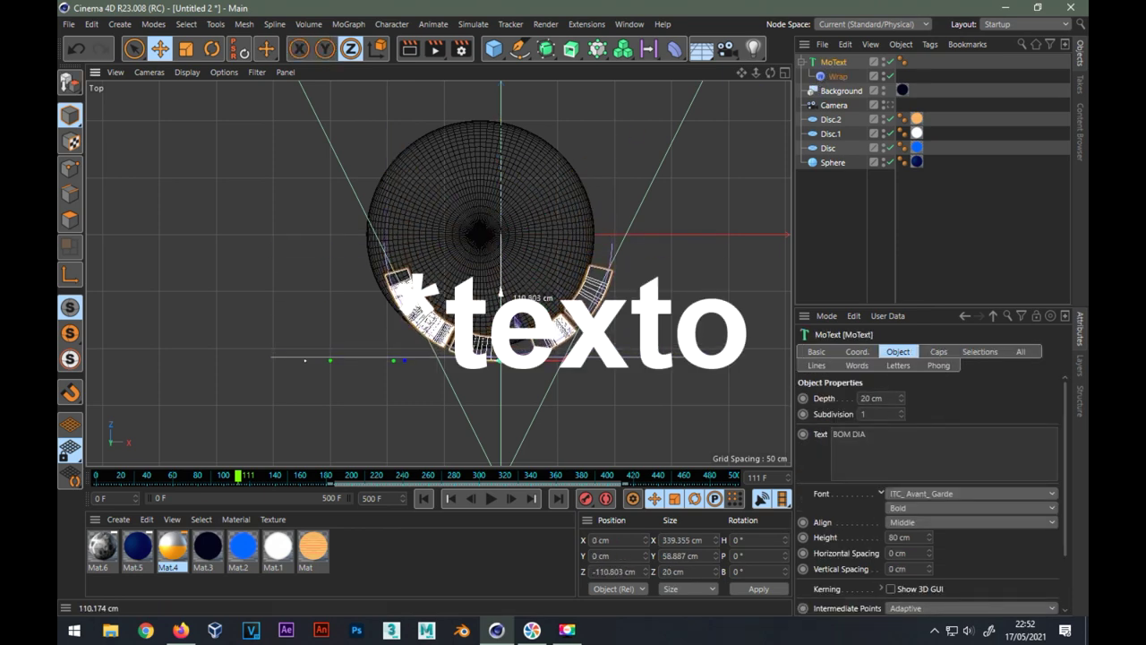
pyautogui.scroll(3, 528, 349)
pyautogui.moveTo(546, 387); pyautogui.dragTo(523, 385)
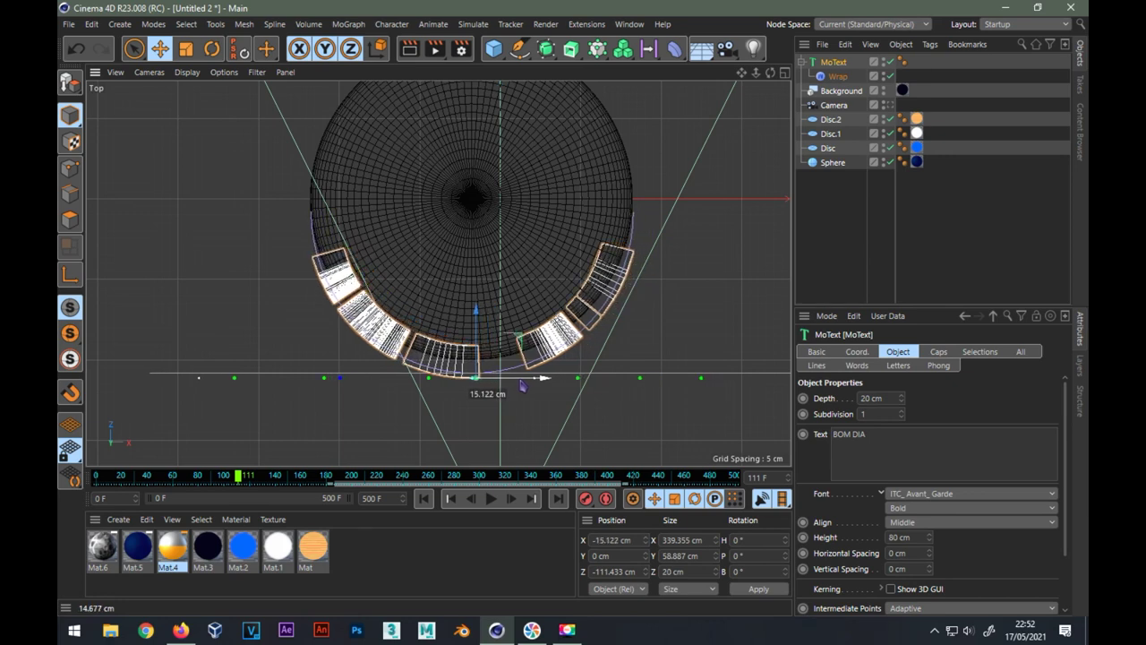
pyautogui.moveTo(523, 385); pyautogui.dragTo(522, 385)
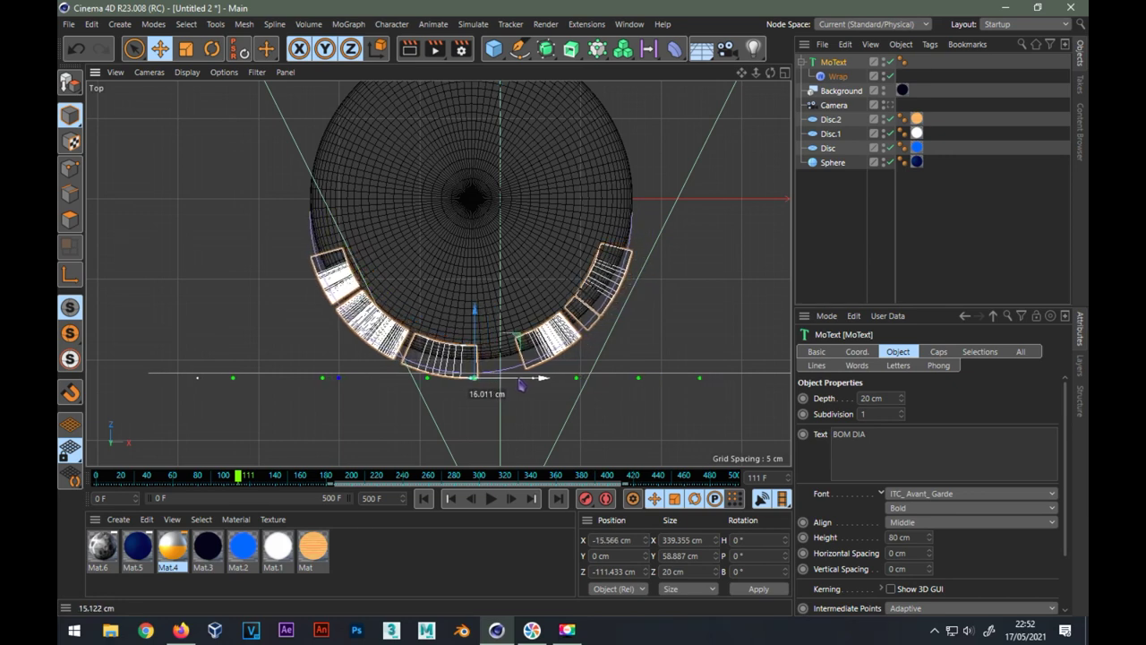
# - Raise the text ring along Z, set wrap radius to 100 cm, maximize Perspective
pyautogui.click(535, 371)
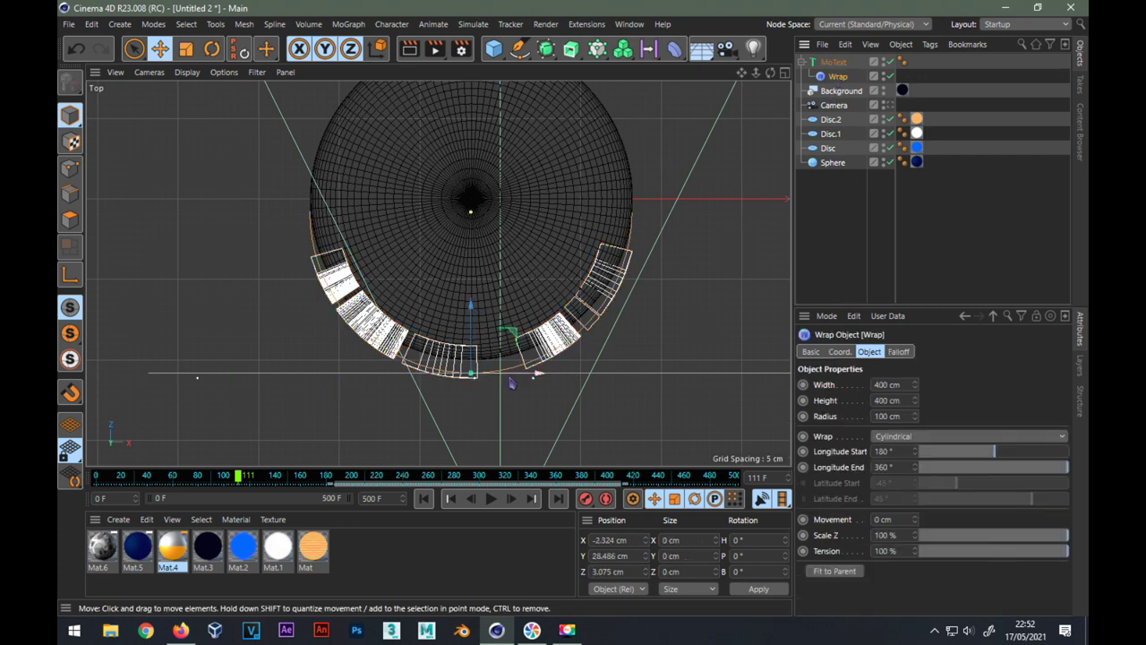
pyautogui.moveTo(470, 213); pyautogui.dragTo(477, 200)
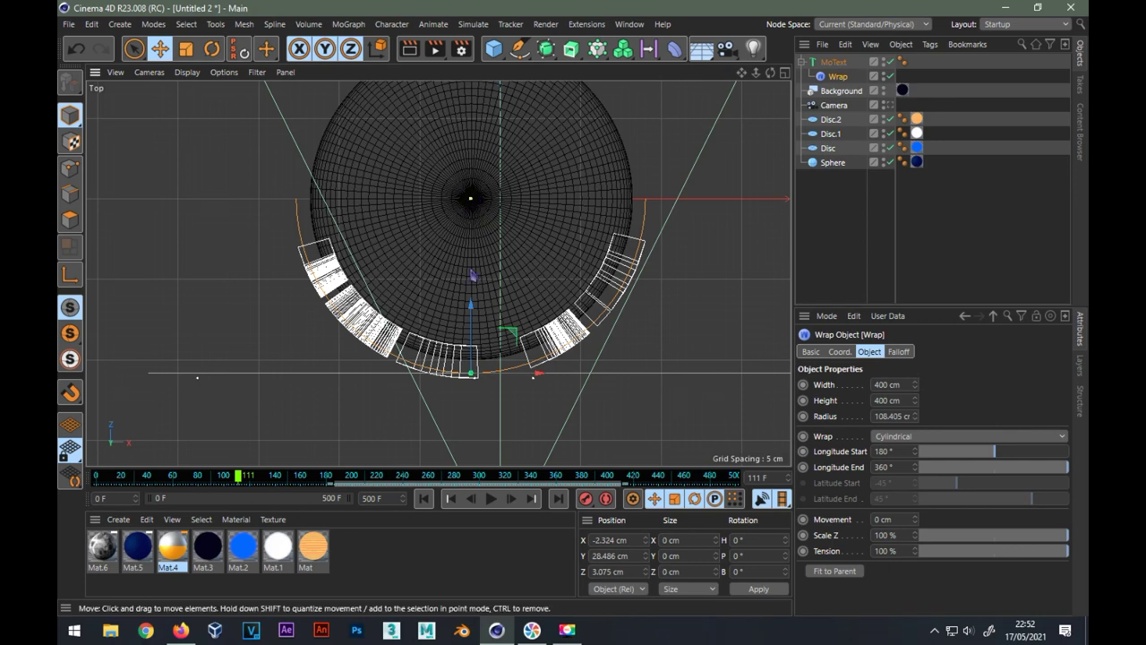
pyautogui.moveTo(471, 322); pyautogui.dragTo(472, 309)
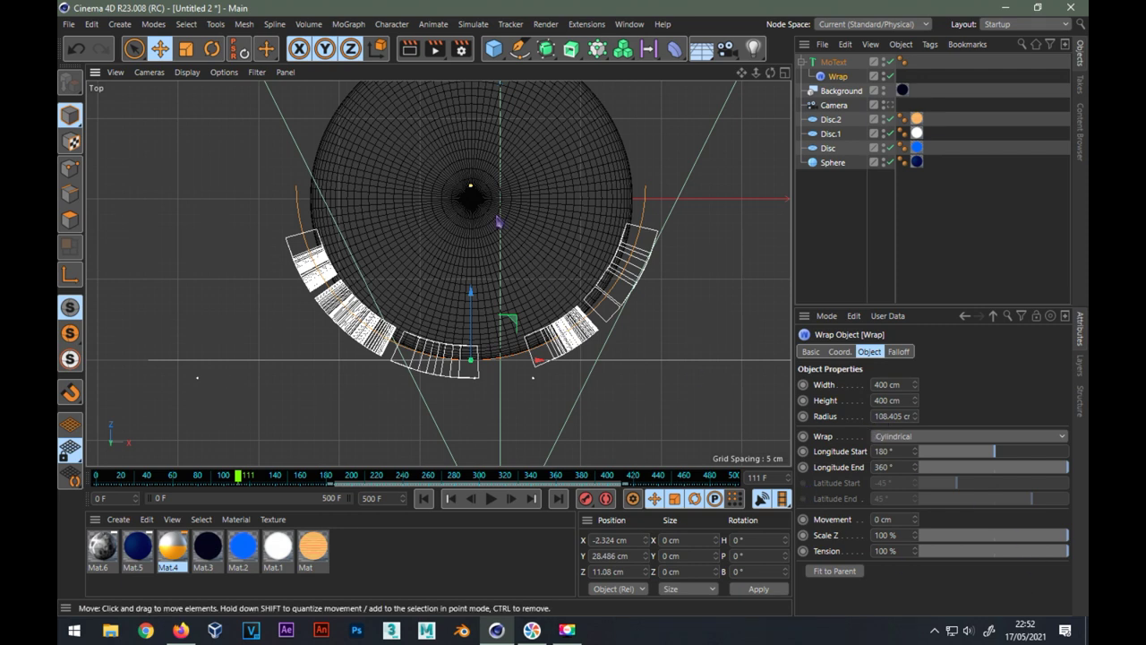
pyautogui.moveTo(471, 187); pyautogui.dragTo(471, 202)
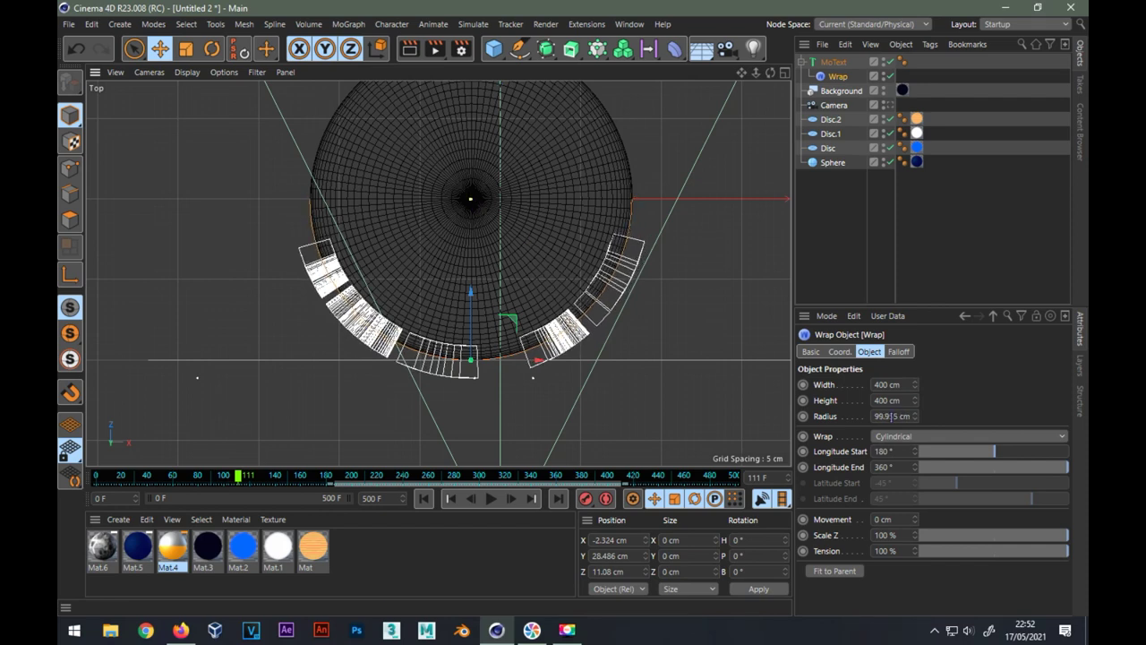
pyautogui.click(876, 416)
pyautogui.write('1')
pyautogui.press('Return')
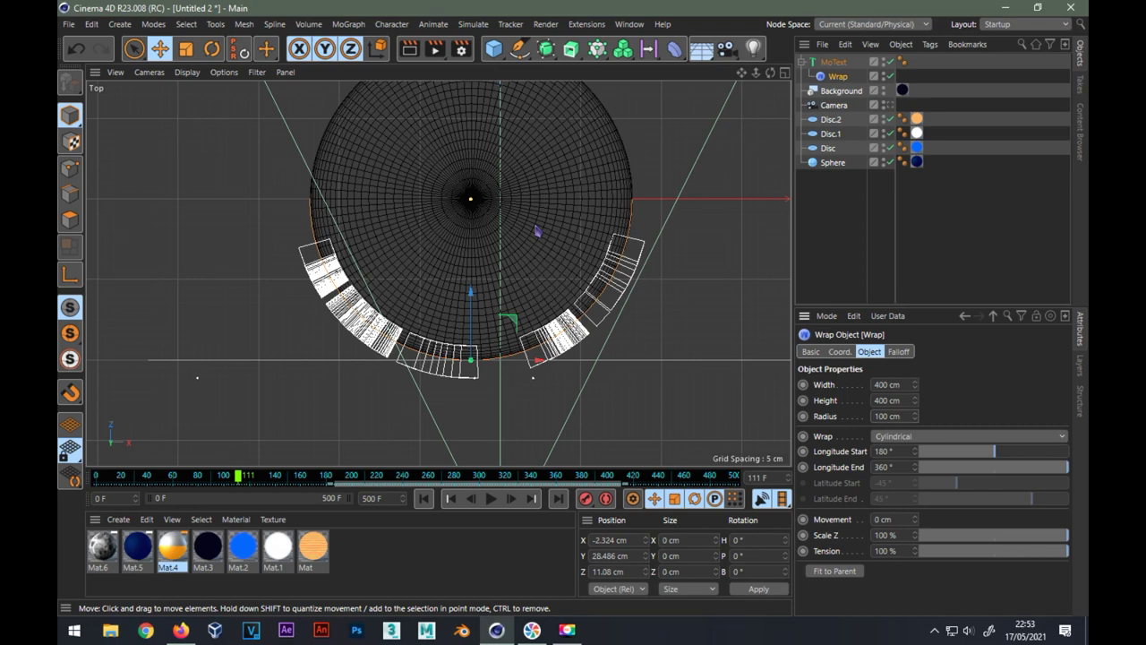
pyautogui.middleClick(535, 231)
pyautogui.middleClick(298, 170)
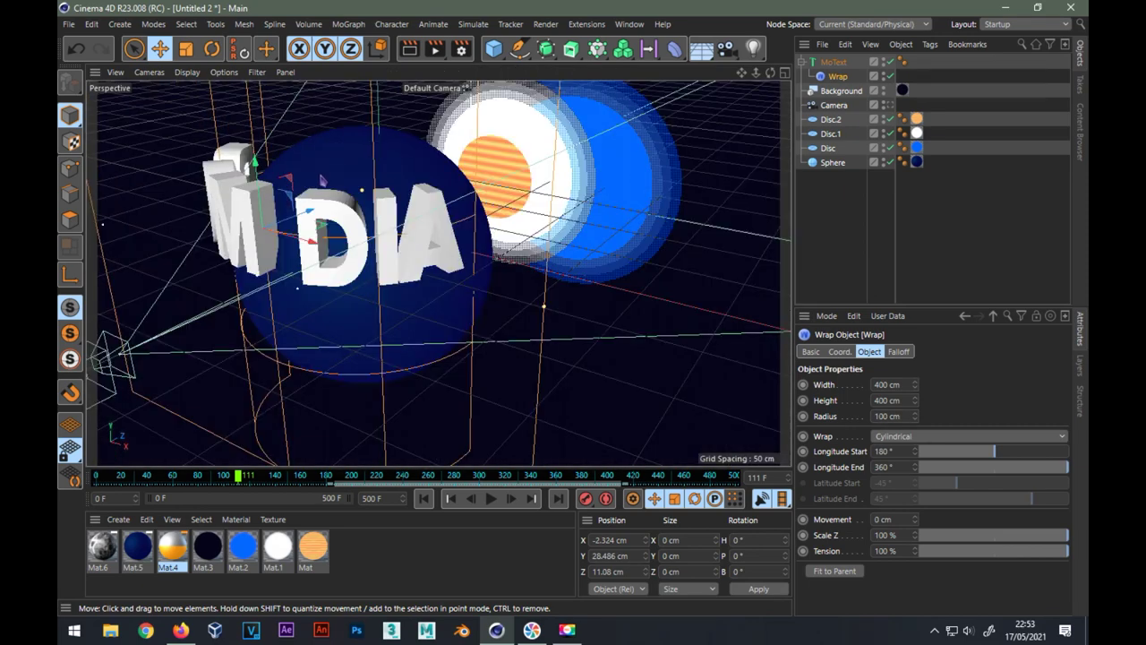
# - Set the MoText's position to Y -50 cm and Z -110 cm
pyautogui.click(833, 62)
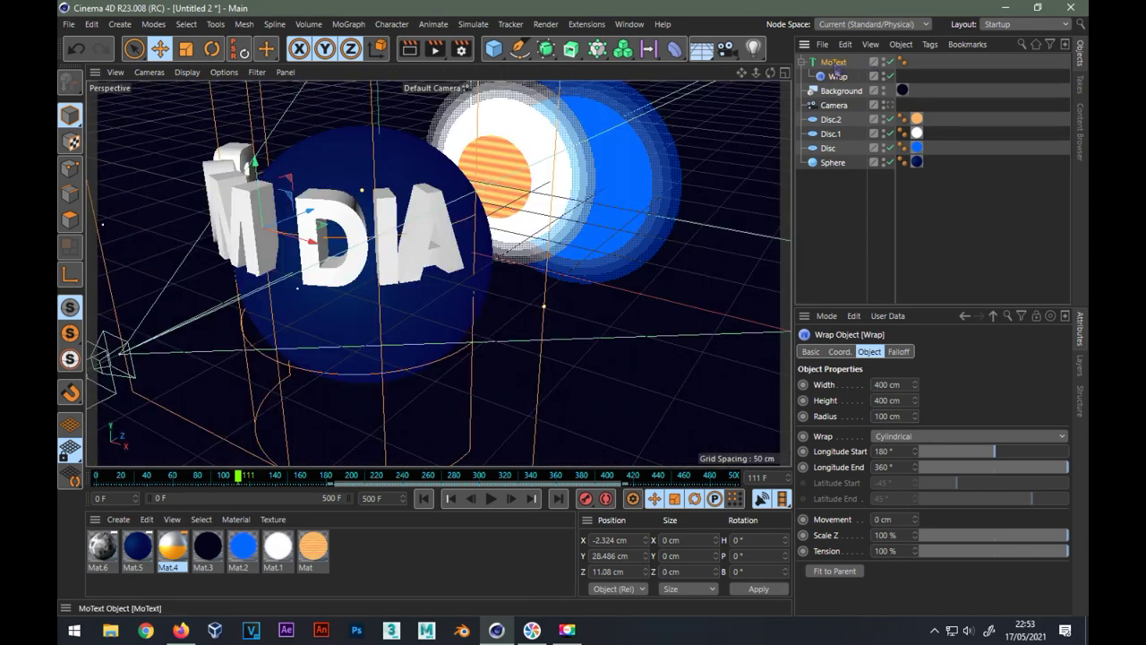
pyautogui.moveTo(645, 555); pyautogui.dragTo(717, 556)
pyautogui.write('-50')
pyautogui.press('Return')
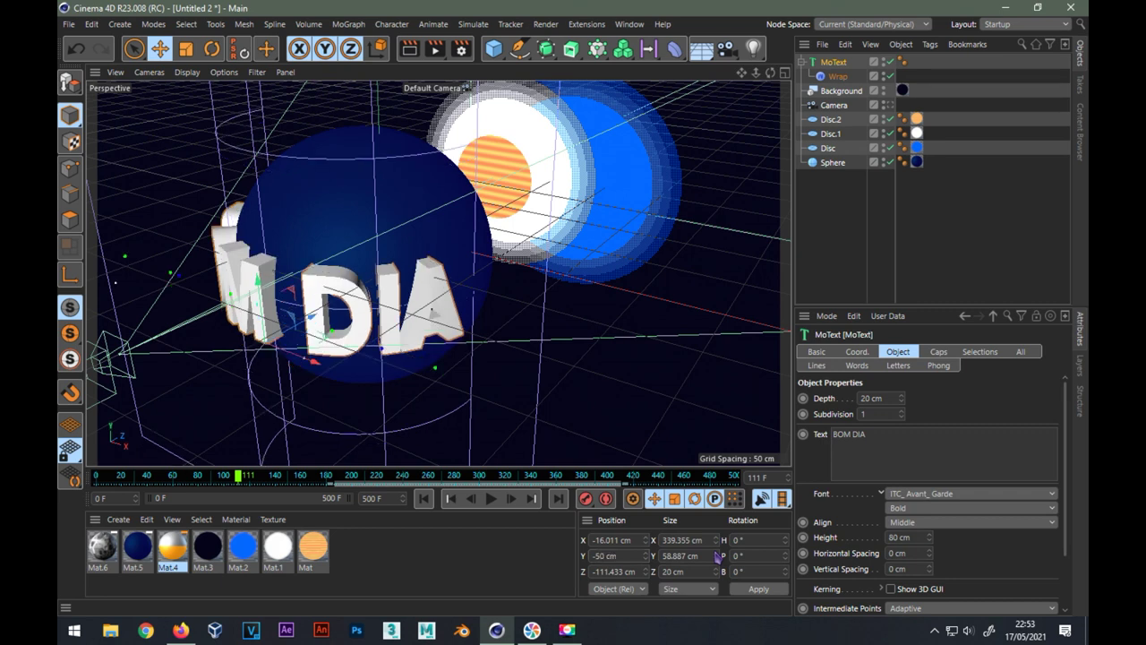
pyautogui.doubleClick(613, 571)
pyautogui.write('-110')
pyautogui.press('Return')
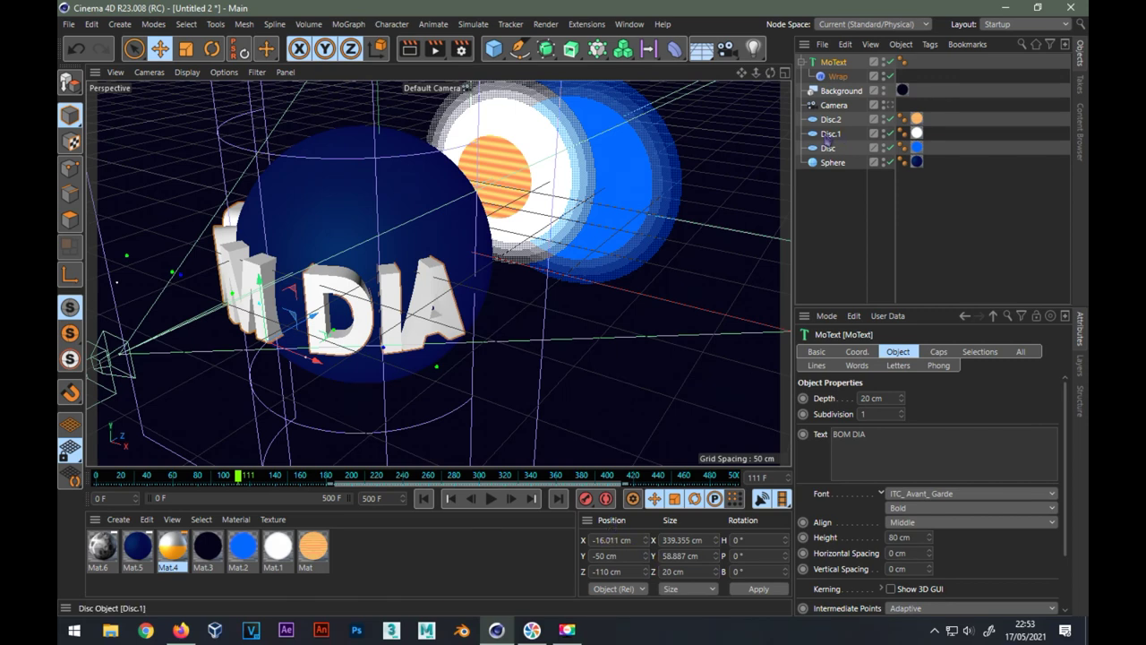
# - Check the sphere's position, then set the text's X to -18 cm
pyautogui.click(834, 162)
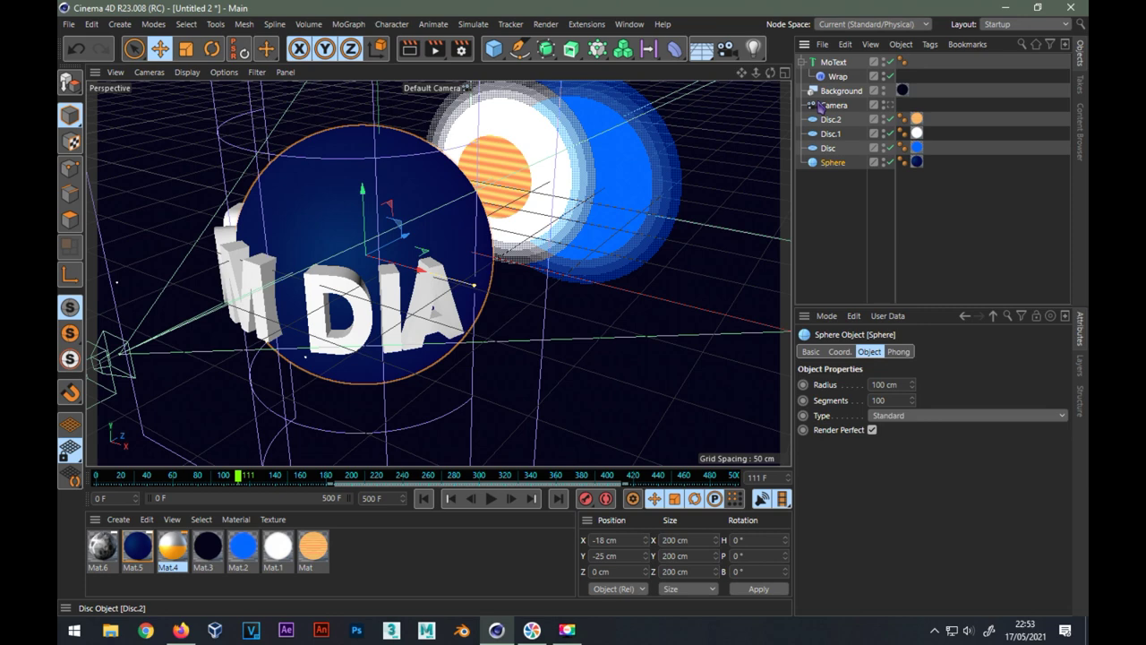
pyautogui.click(833, 62)
pyautogui.write('-18')
pyautogui.press('Return')
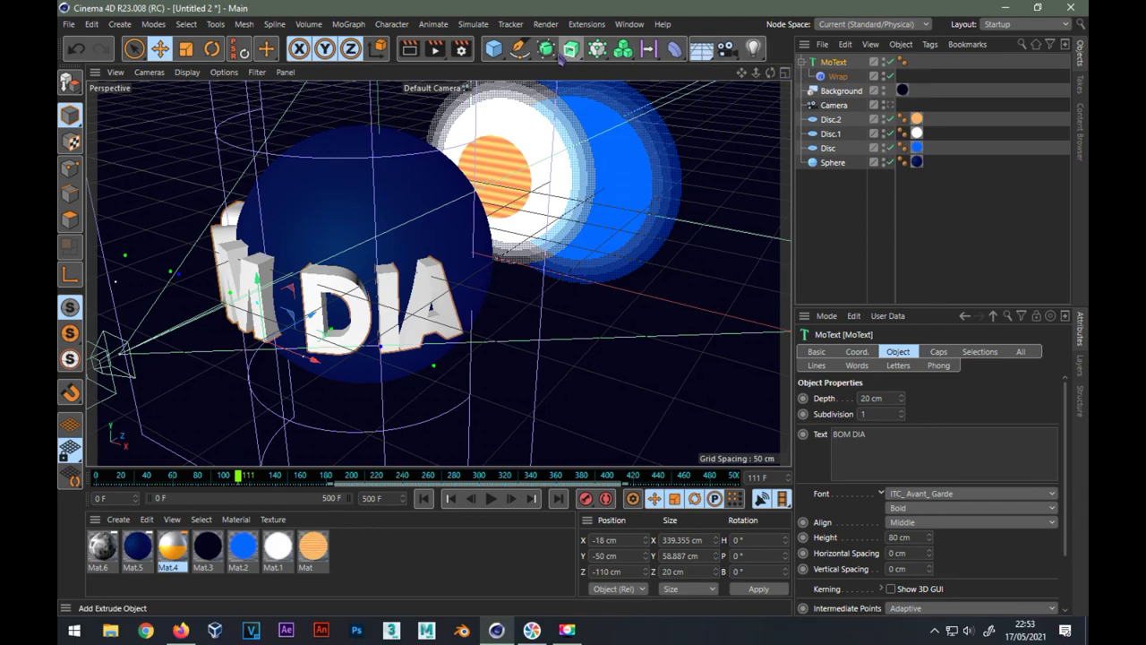
pyautogui.moveTo(547, 49); pyautogui.dragTo(582, 150)
# - Add a Boole holding a material-free Sphere.1 copy, set to A intersect B
pyautogui.click(582, 147)
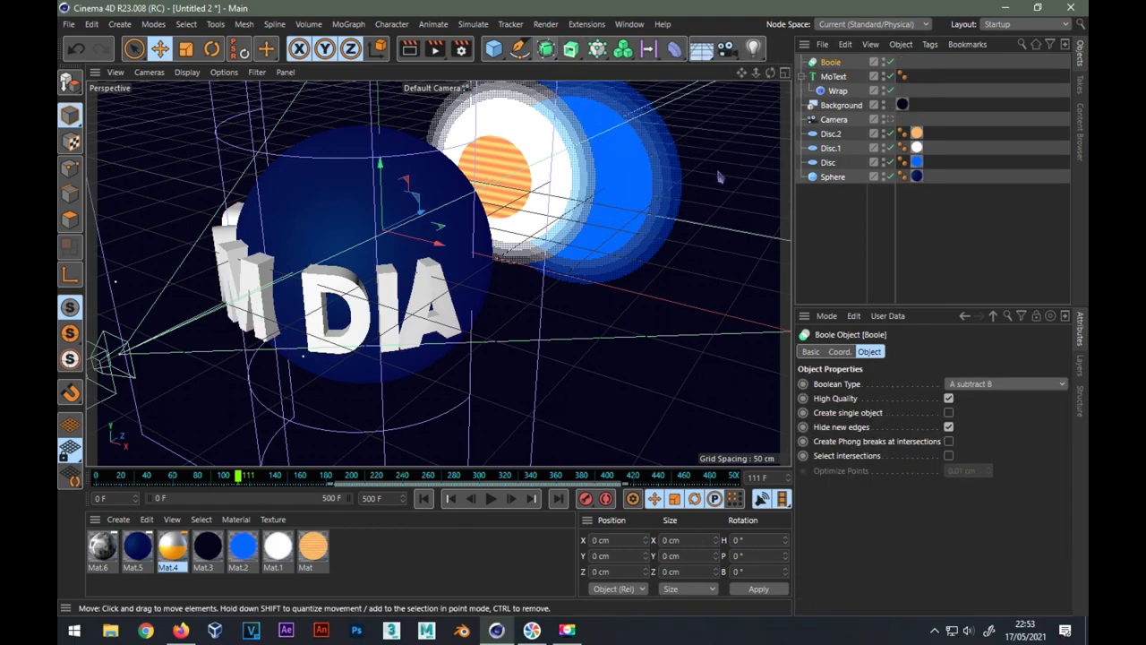
pyautogui.click(832, 177)
pyautogui.keyDown('ctrl'); pyautogui.moveTo(832, 177); pyautogui.dragTo(834, 188); pyautogui.keyUp('ctrl')
pyautogui.click(917, 191)
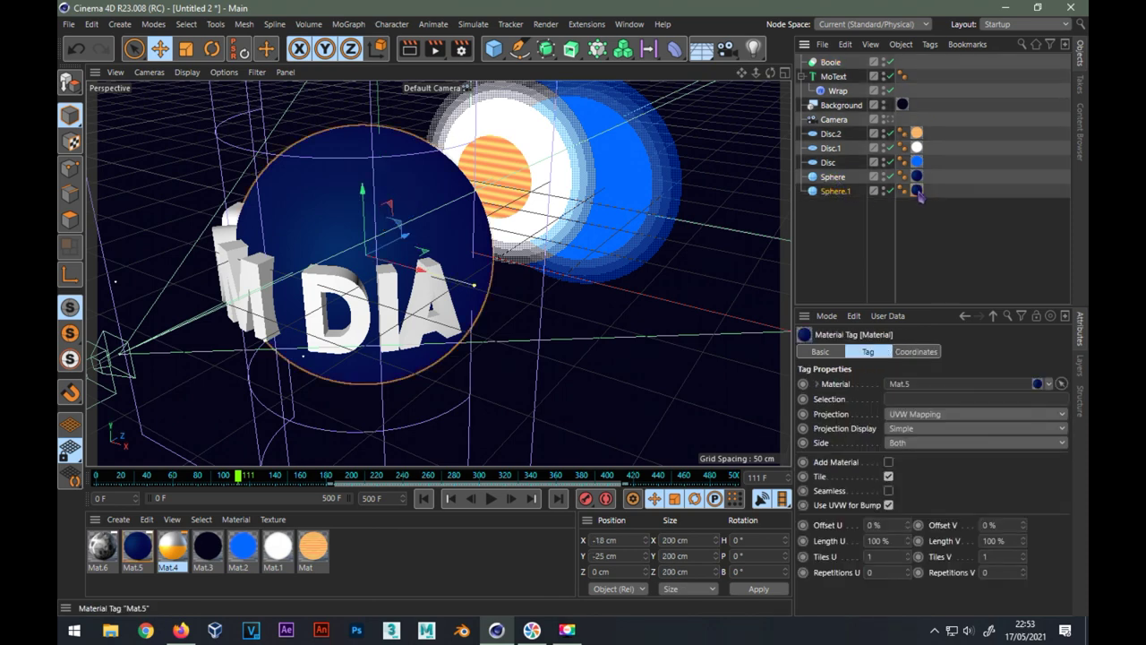
pyautogui.press('Delete')
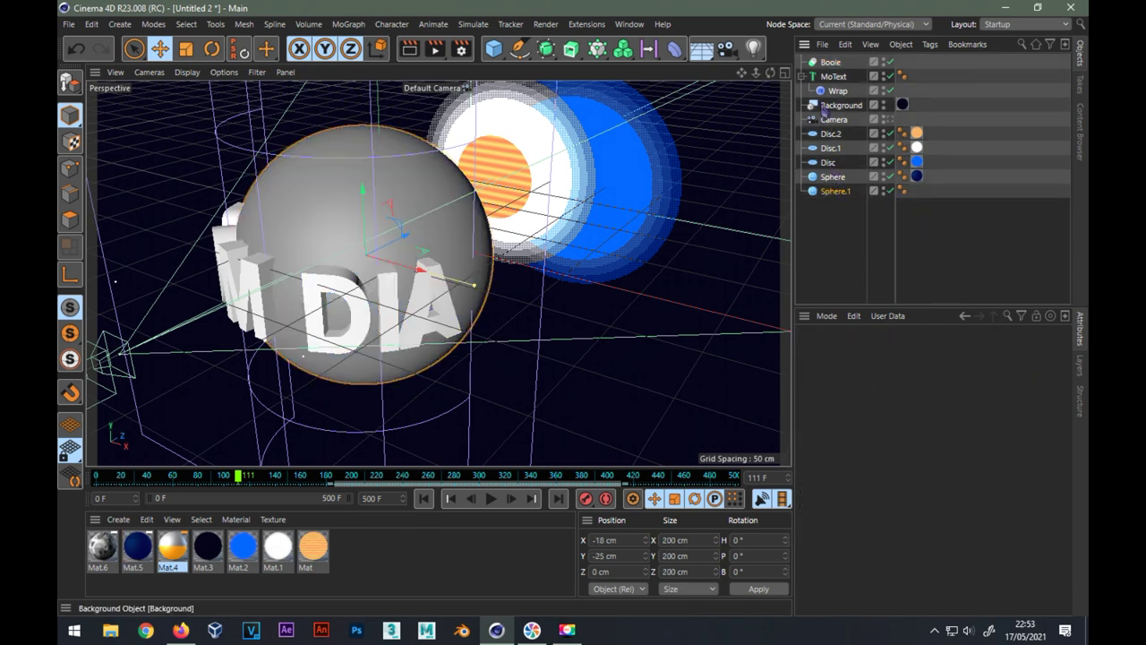
pyautogui.moveTo(835, 191)
pyautogui.mouseDown()
pyautogui.moveTo(838, 70)
pyautogui.moveTo(842, 78)
pyautogui.mouseUp()
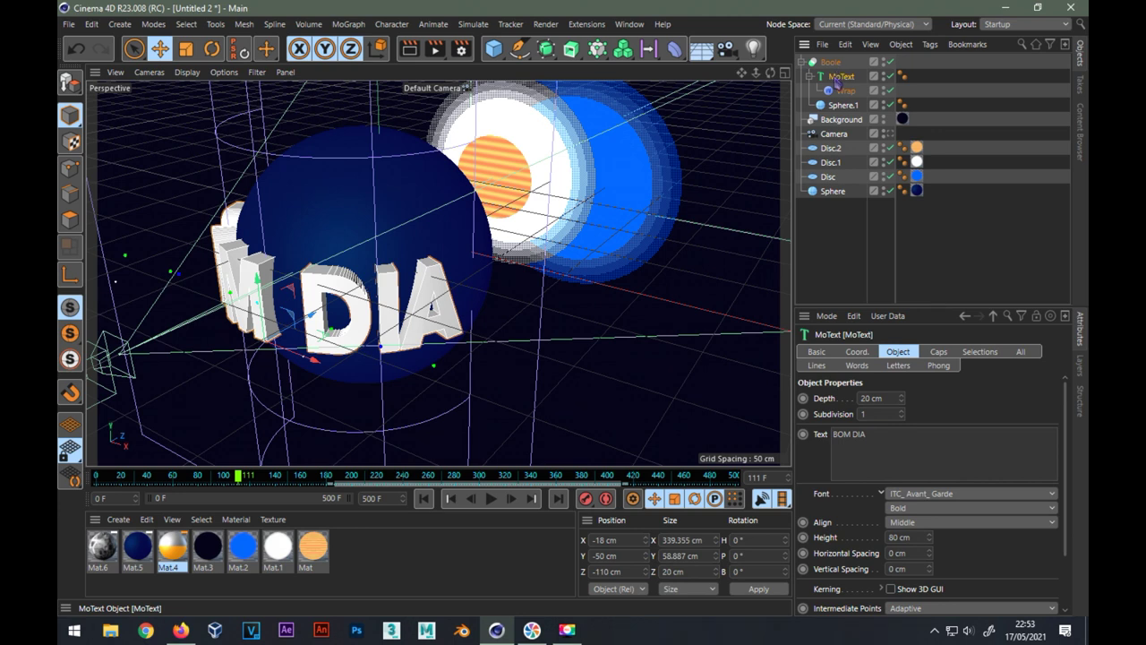
pyautogui.click(829, 63)
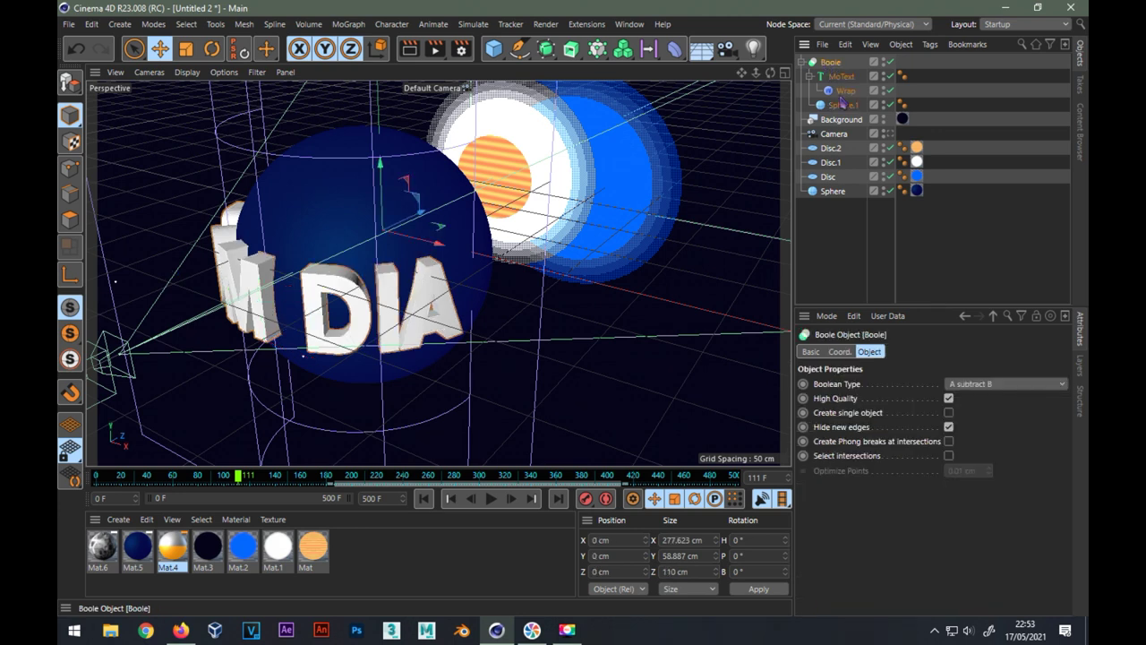
pyautogui.click(984, 383)
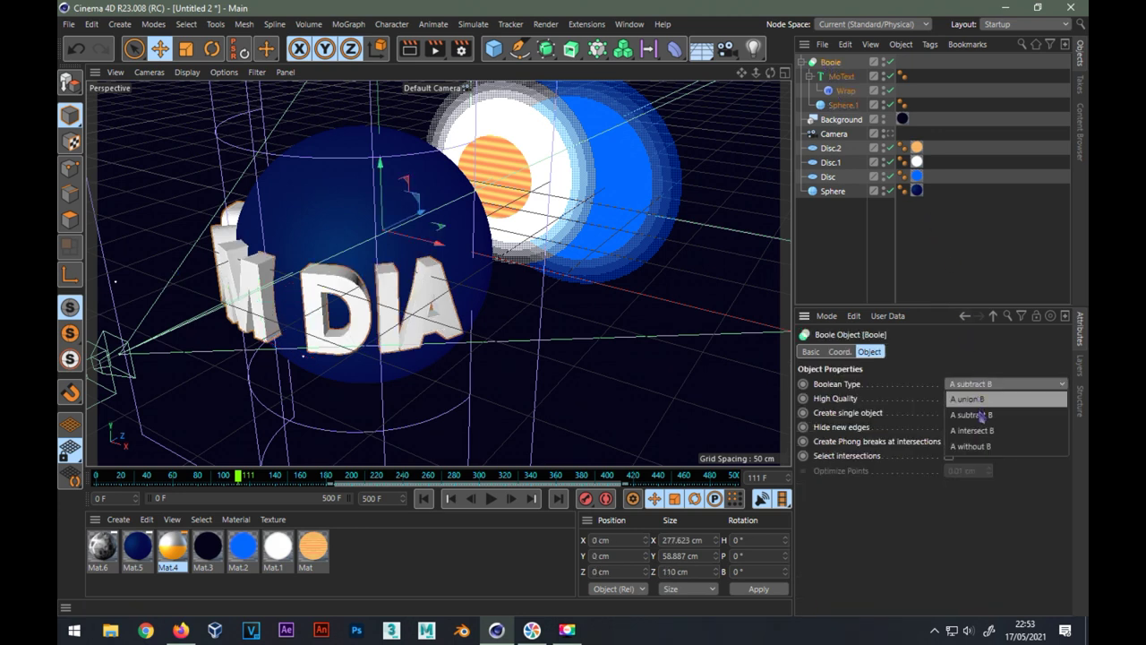
pyautogui.click(962, 430)
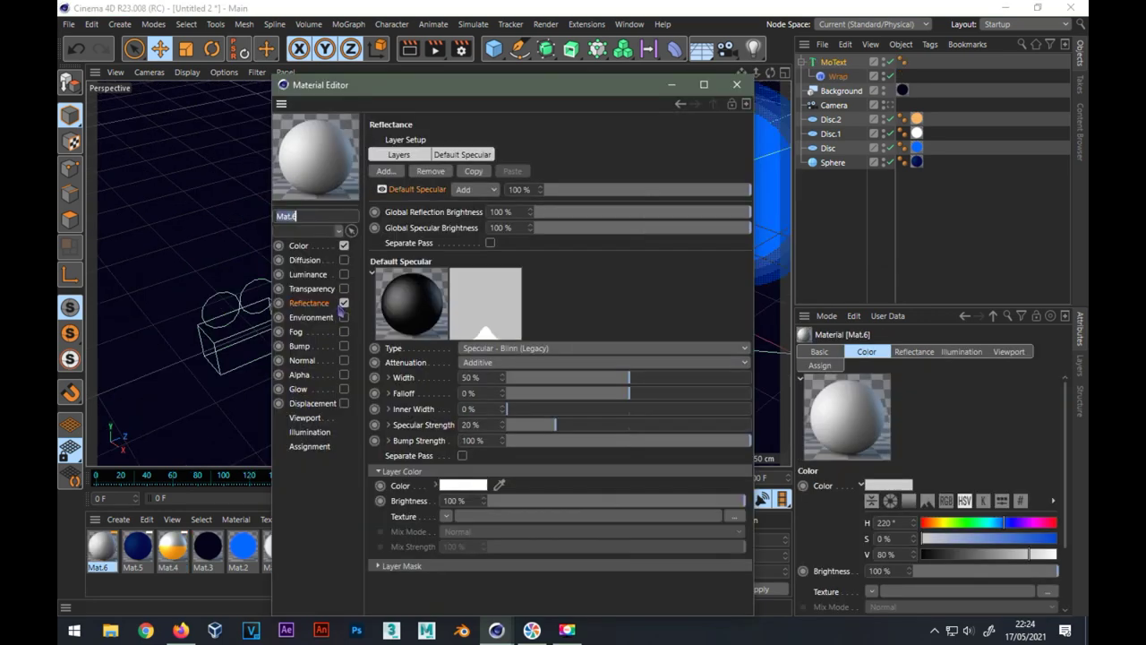
# - Load the Reflexo Chromado image as Mat.4's Color channel texture
pyautogui.click(302, 246)
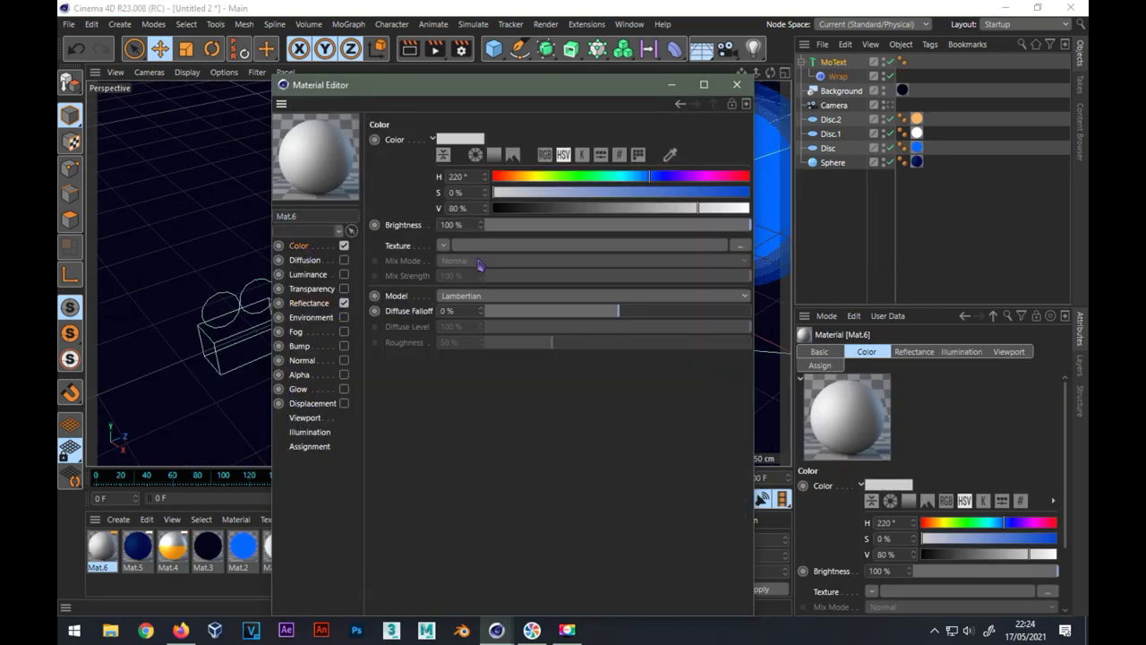
pyautogui.click(559, 251)
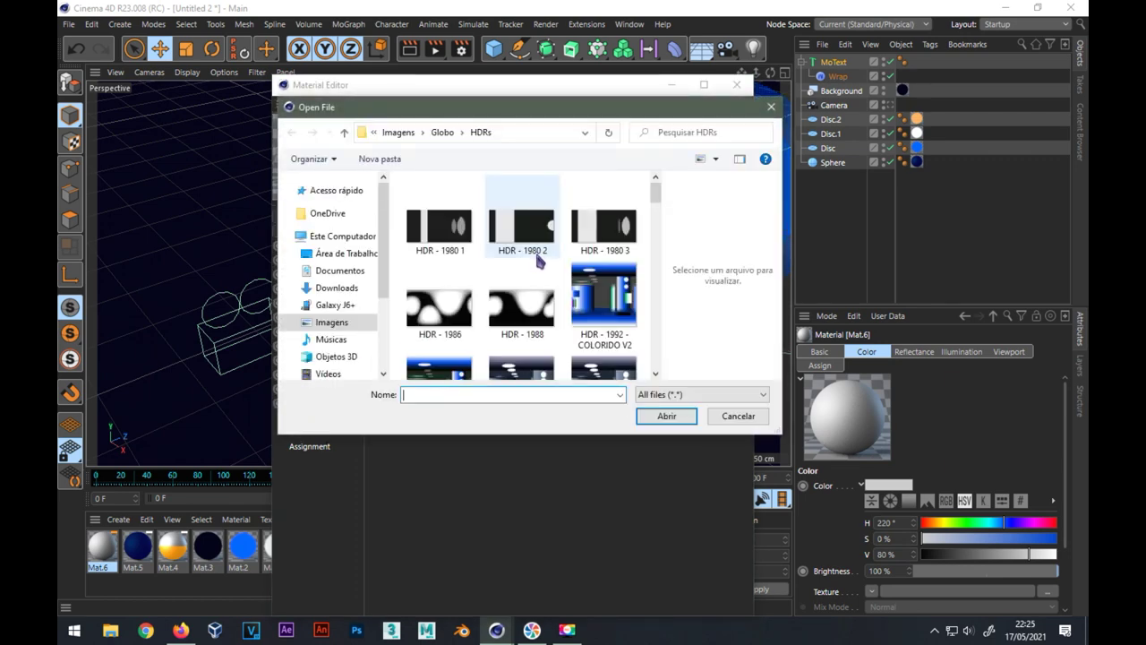
pyautogui.moveTo(655, 190); pyautogui.dragTo(640, 383)
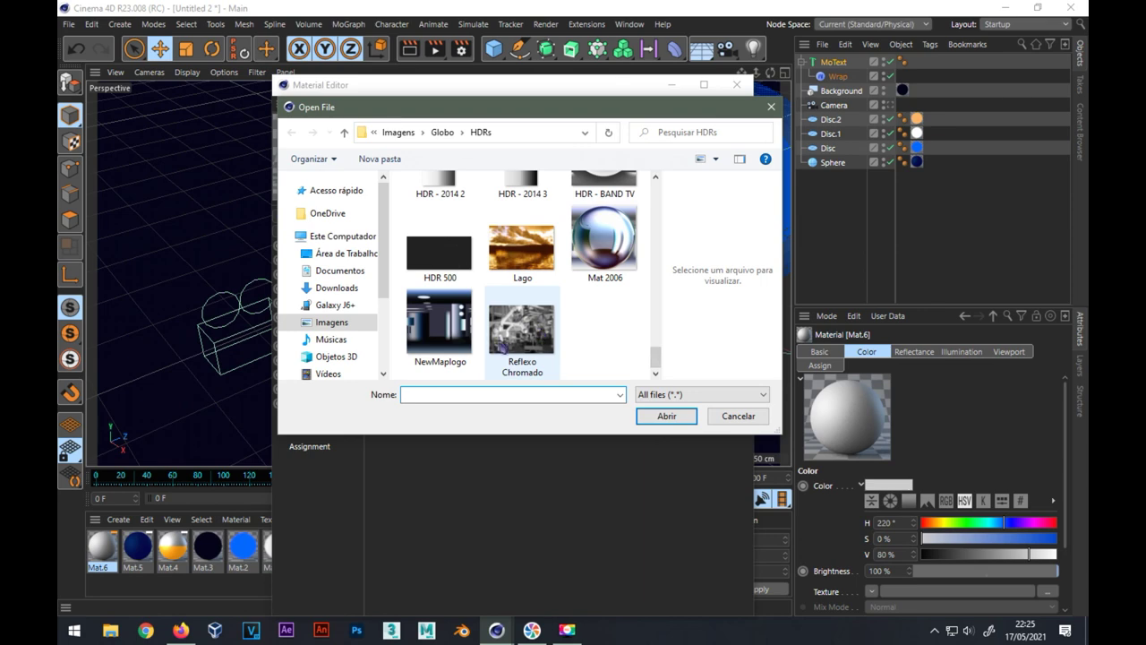
pyautogui.click(531, 331)
pyautogui.press('Return')
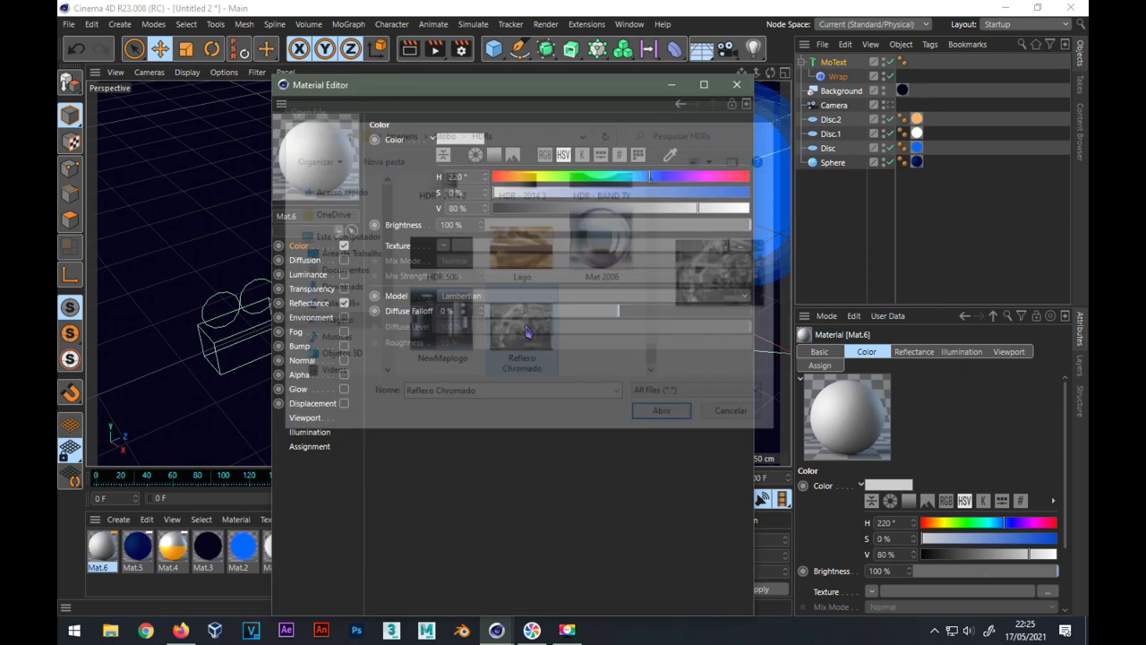
pyautogui.click(672, 380)
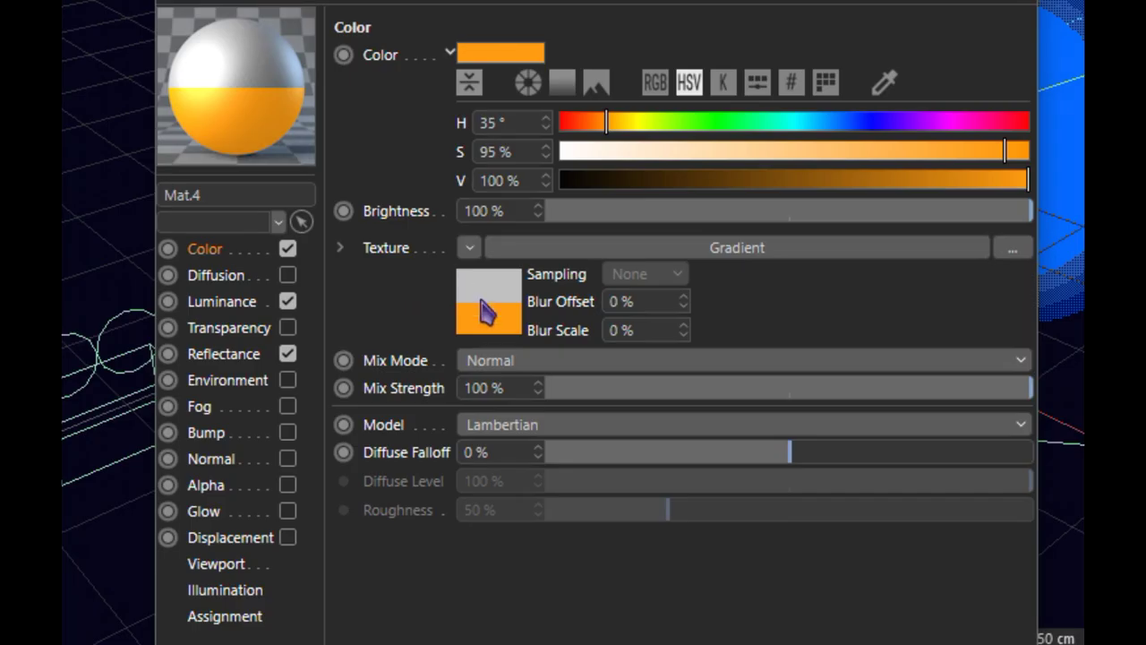
# - Use a Gradient shader for the colour and set its first knot to orange at 0%
pyautogui.click(469, 247)
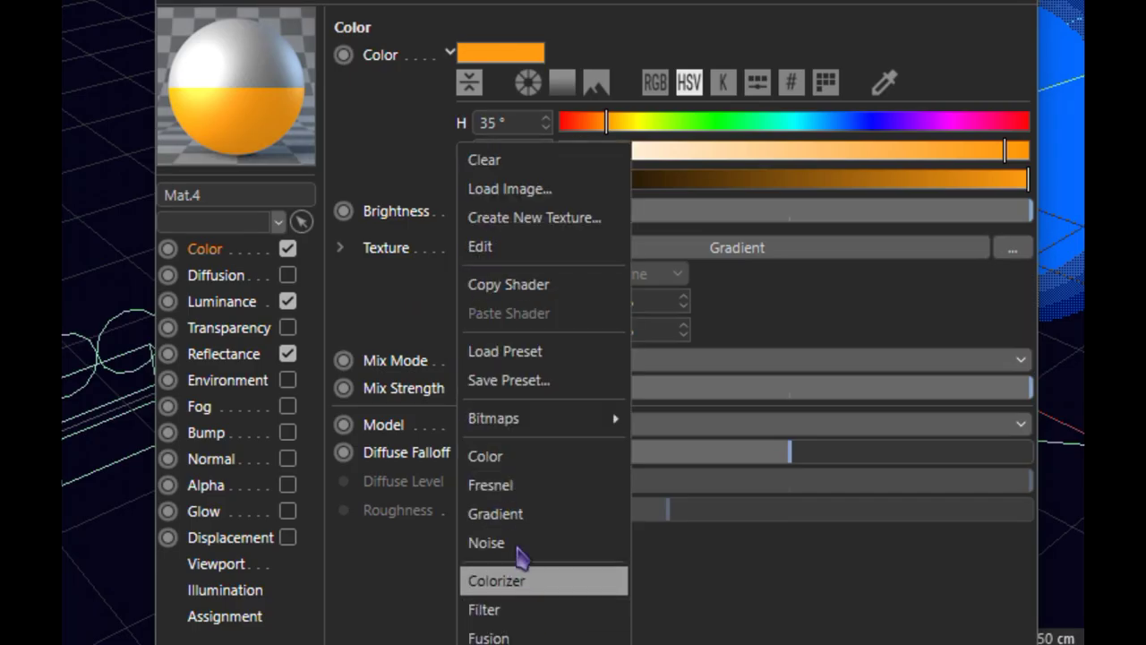
pyautogui.click(437, 309)
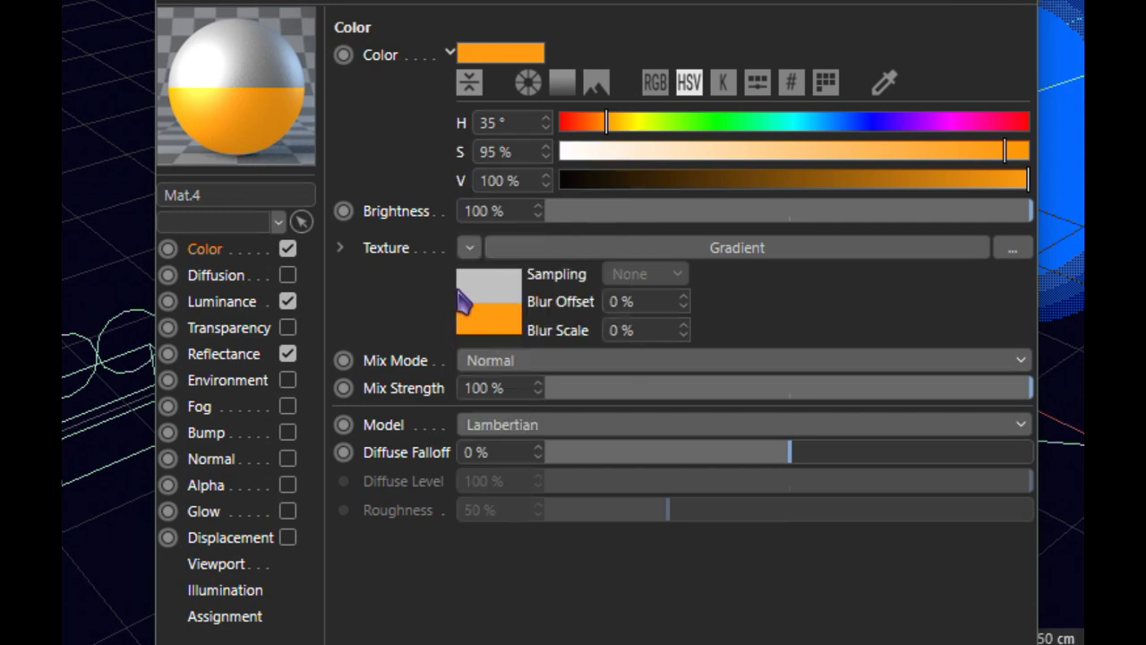
pyautogui.click(461, 303)
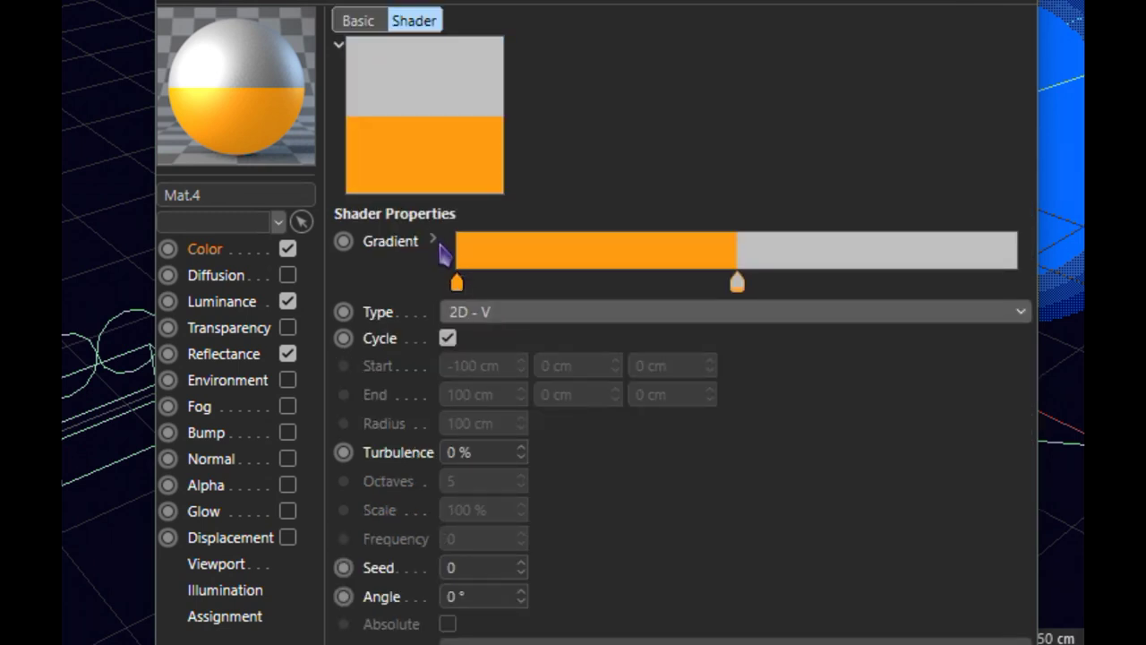
pyautogui.click(434, 241)
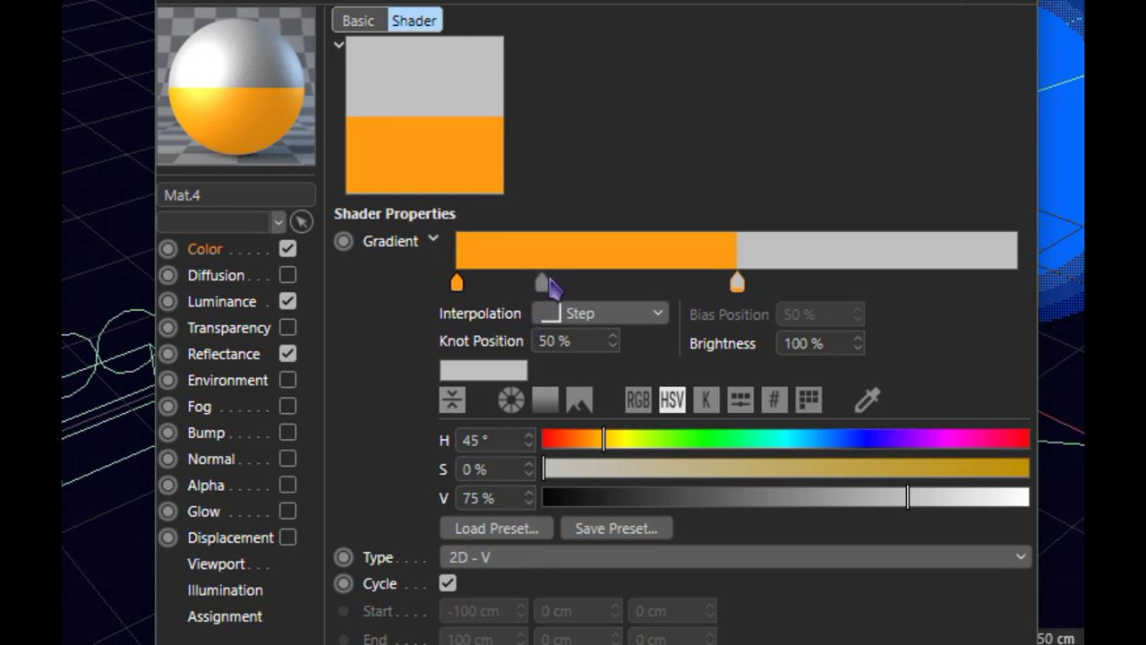
pyautogui.click(457, 283)
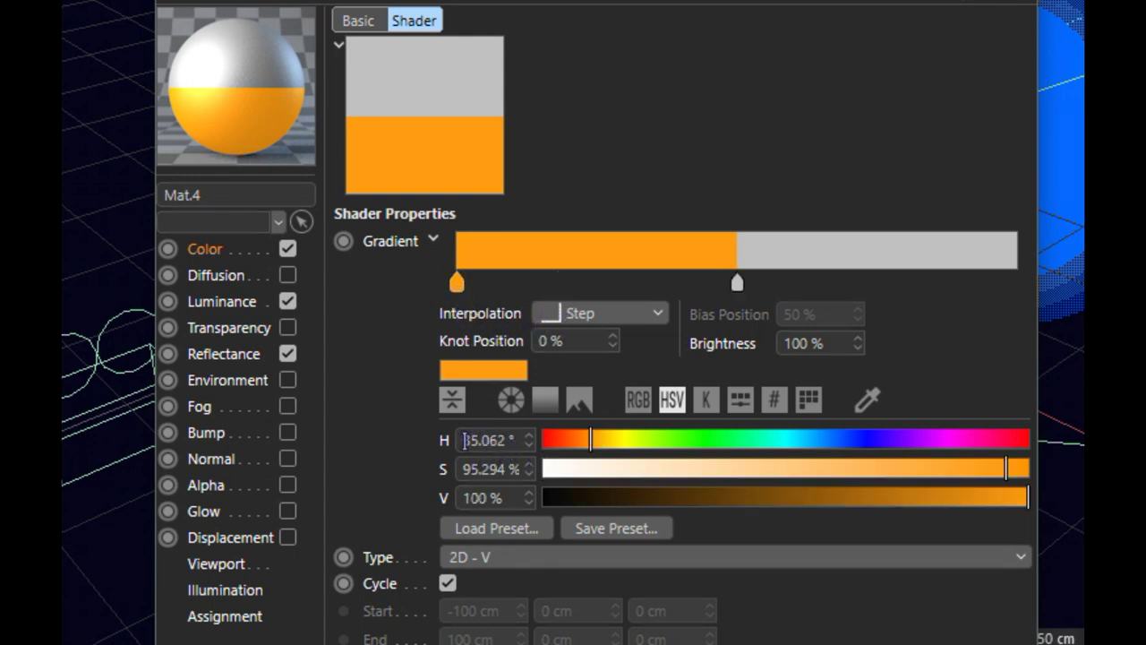
pyautogui.click(510, 440)
pyautogui.click(488, 468)
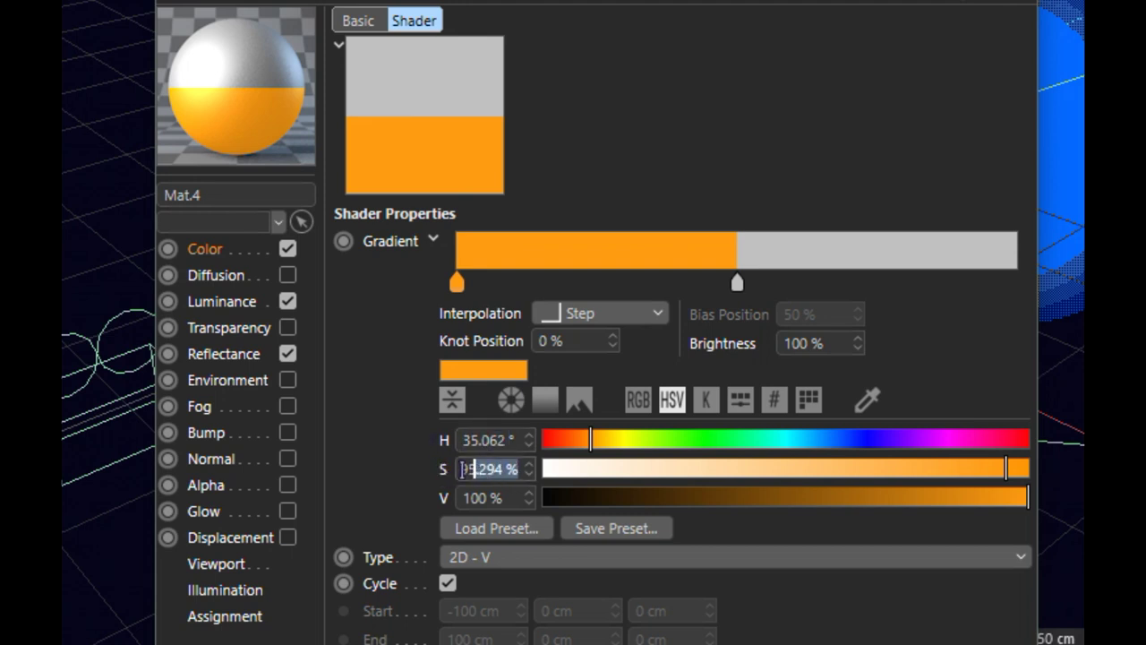
pyautogui.click(472, 497)
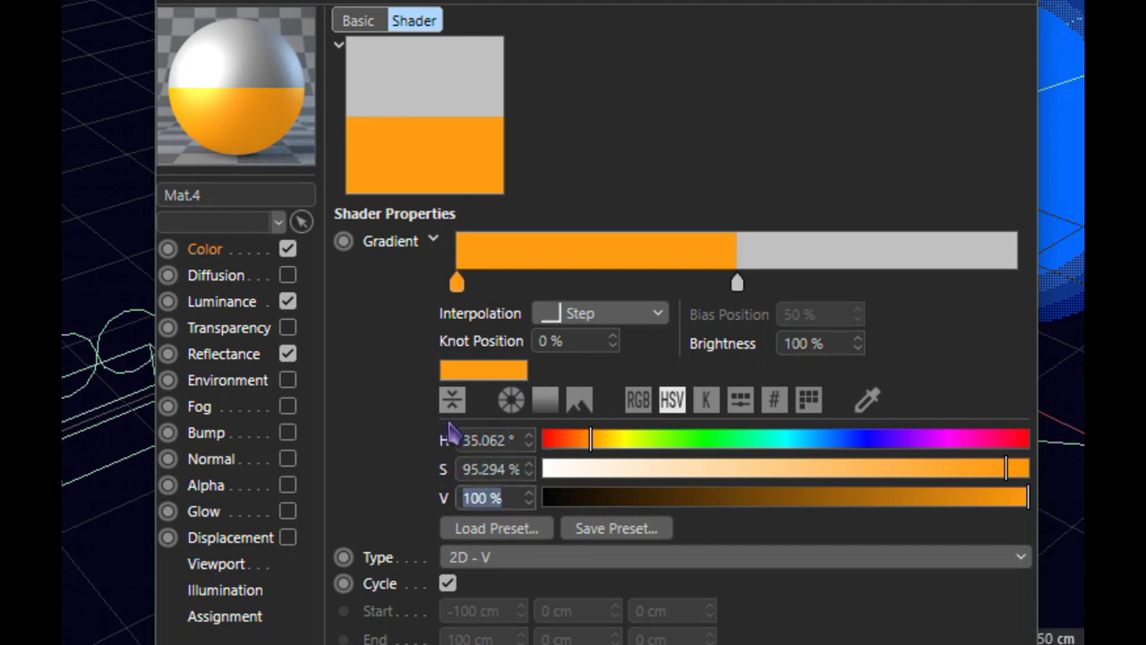
# - Give the colour gradient Step interpolation and a grey knot (S 0%, V 75%) at 50%
pyautogui.click(737, 283)
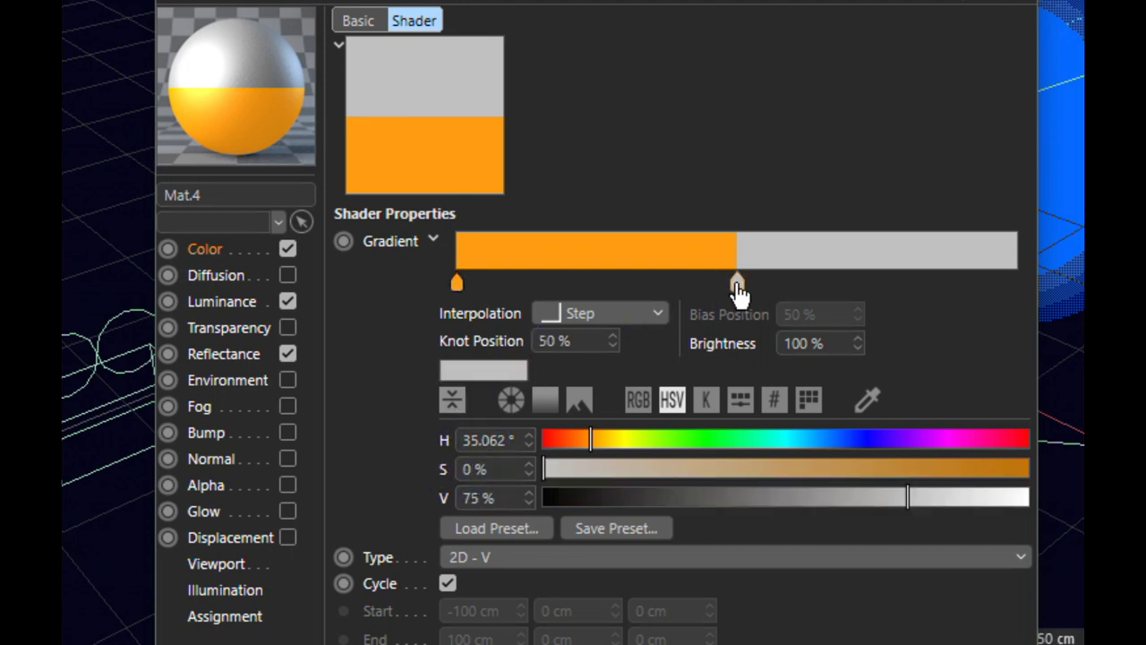
pyautogui.click(457, 284)
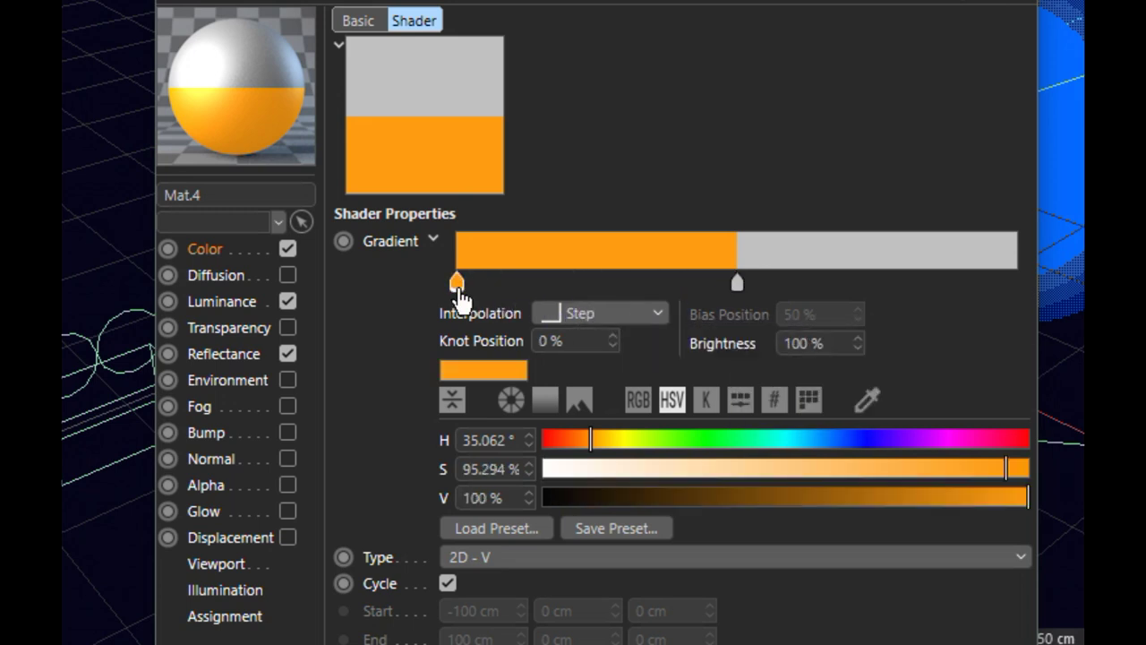
pyautogui.click(587, 315)
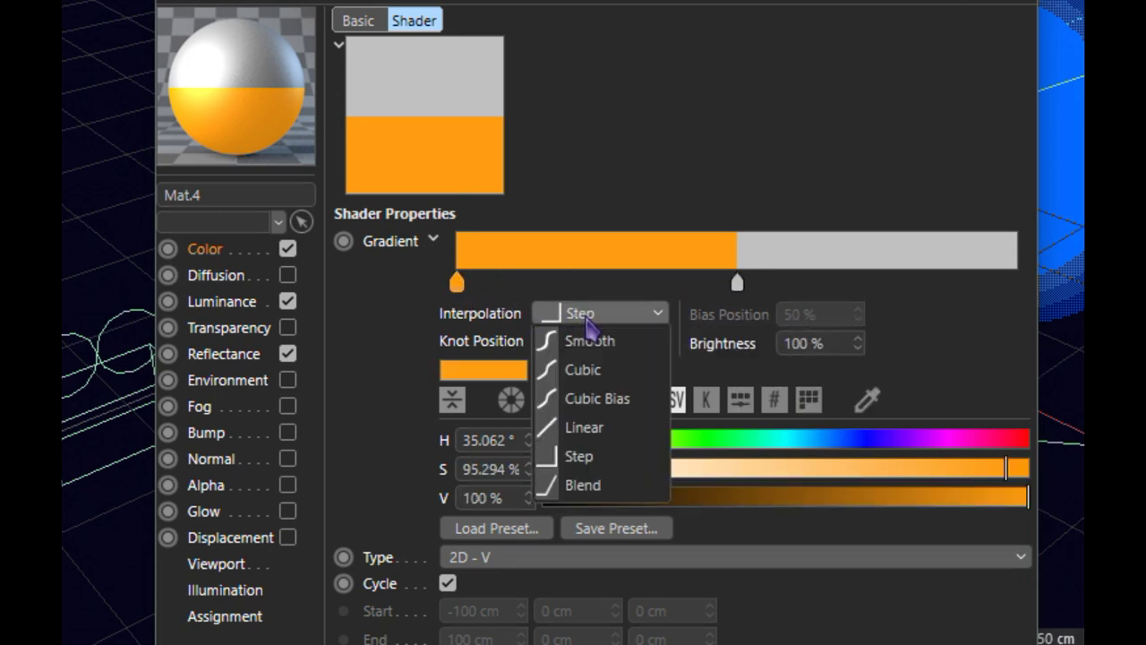
pyautogui.click(576, 461)
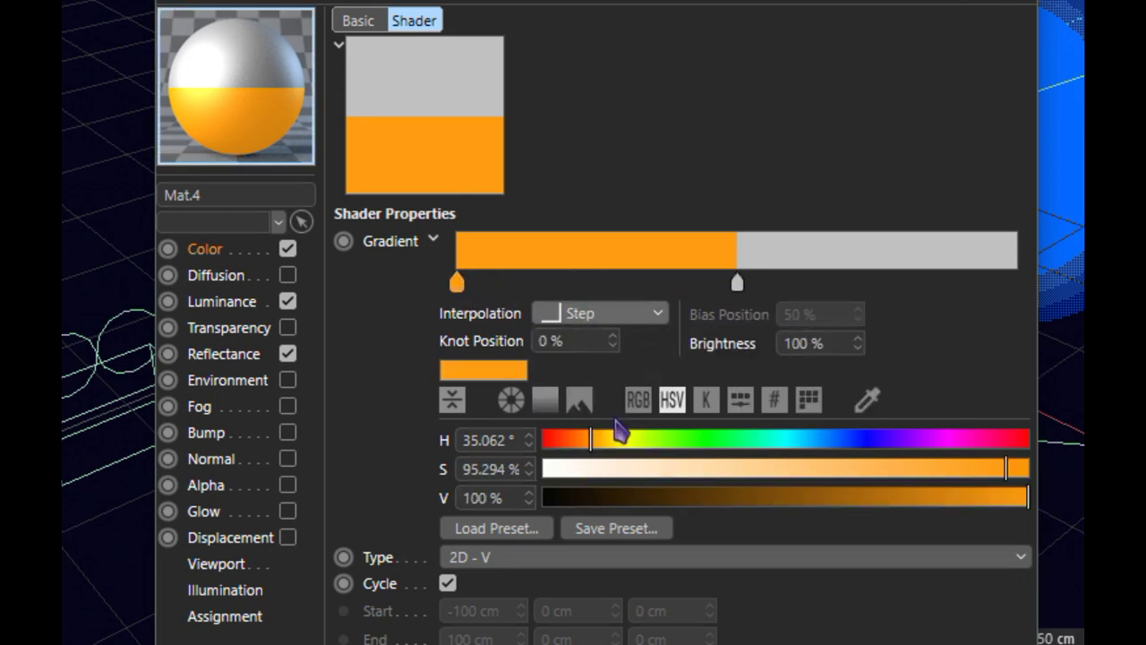
pyautogui.click(737, 283)
pyautogui.click(611, 315)
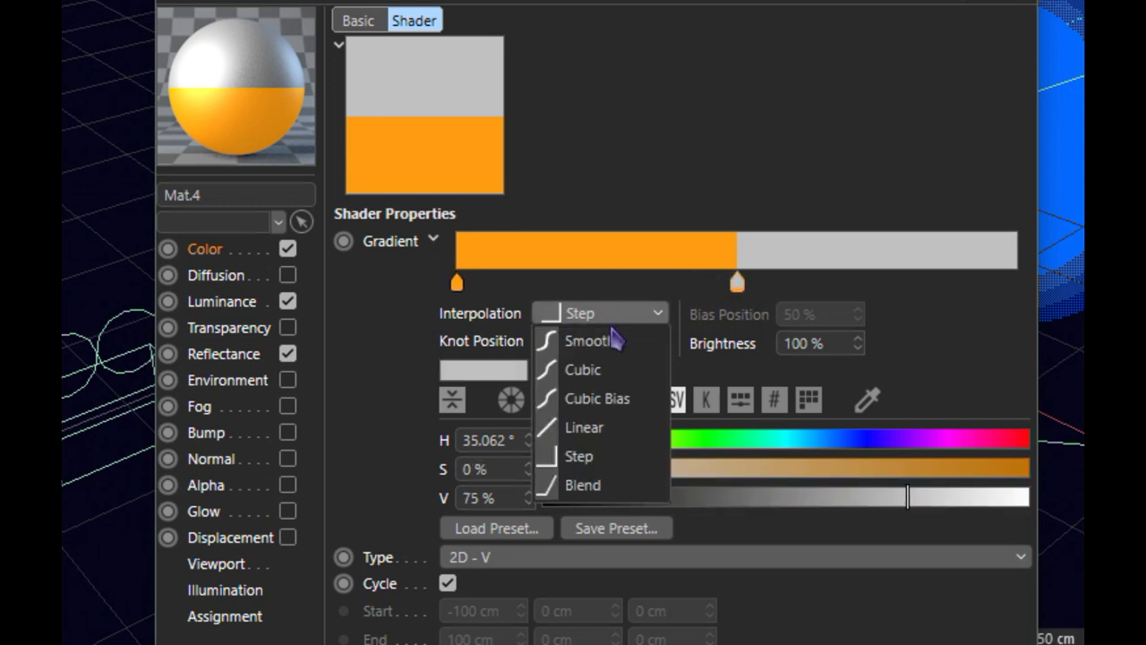
pyautogui.click(578, 457)
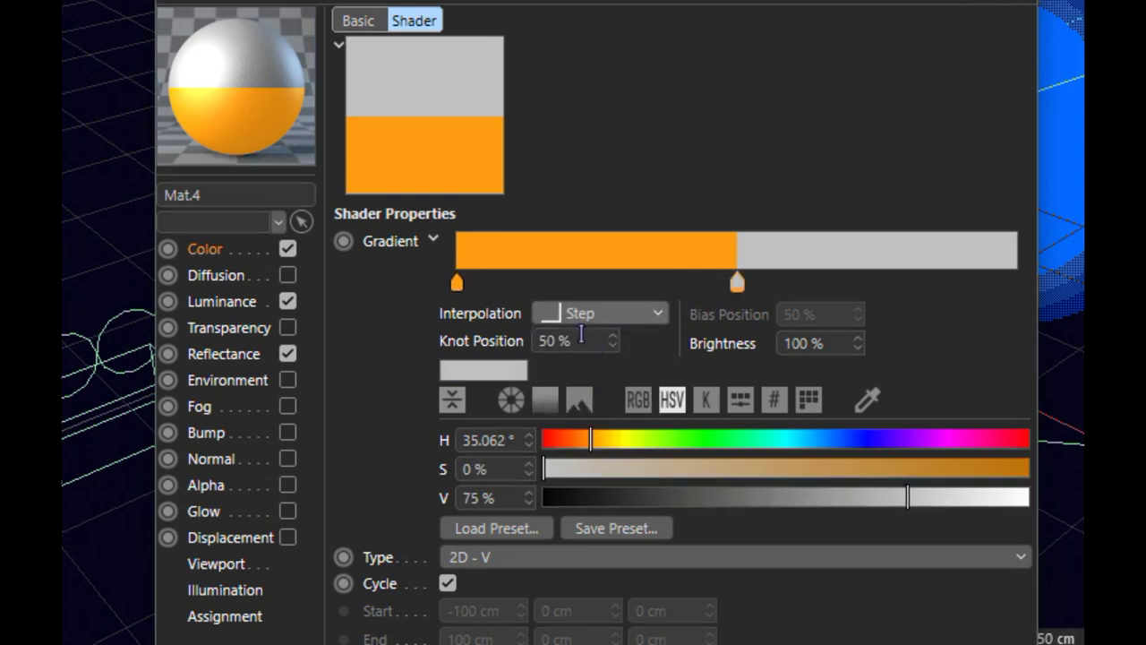
pyautogui.moveTo(580, 340); pyautogui.dragTo(512, 340)
pyautogui.moveTo(512, 439); pyautogui.dragTo(429, 443)
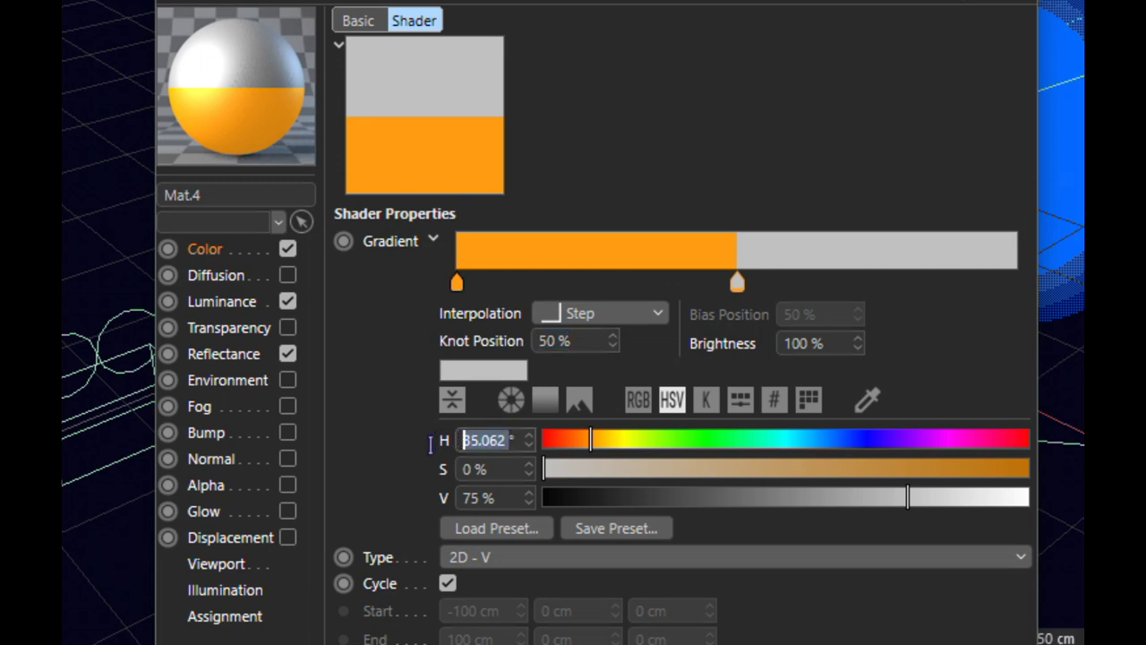
pyautogui.moveTo(491, 497); pyautogui.dragTo(437, 497)
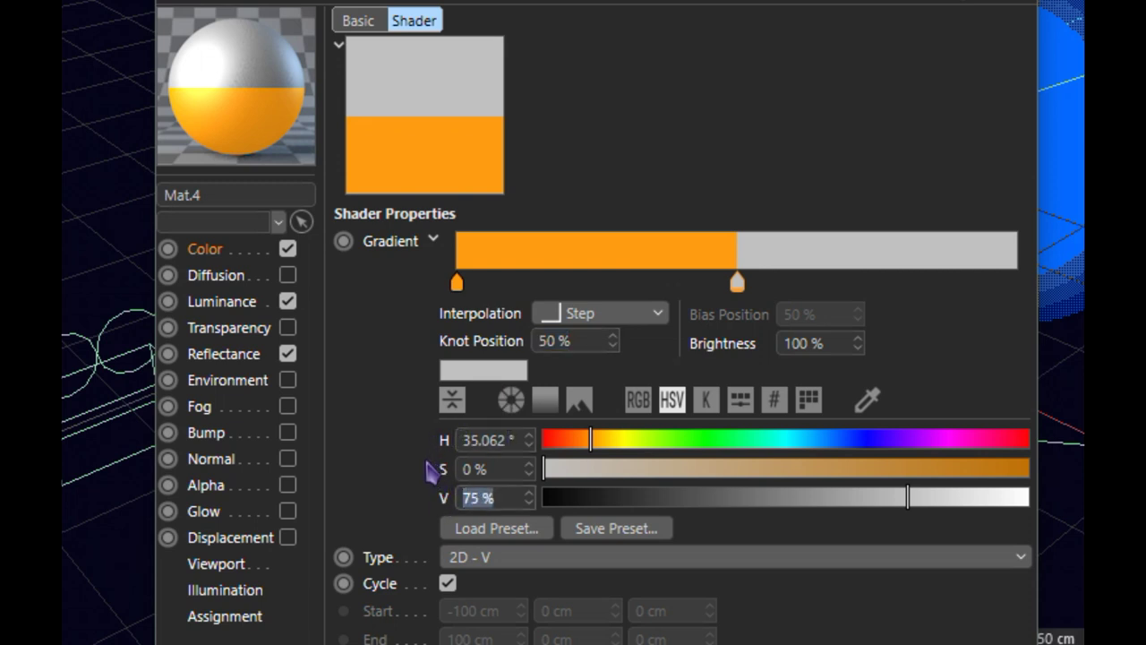
pyautogui.click(287, 301)
# - Enable Luminance with a Step-interpolated Gradient texture whose first knot is orange
pyautogui.click(288, 301)
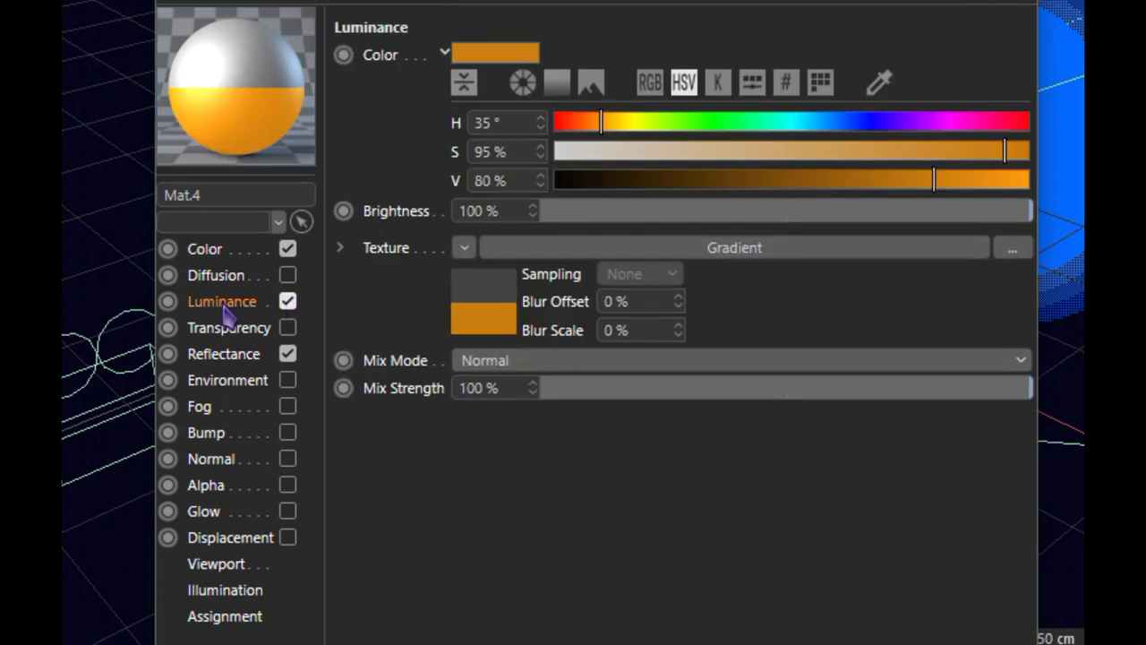
pyautogui.click(494, 190)
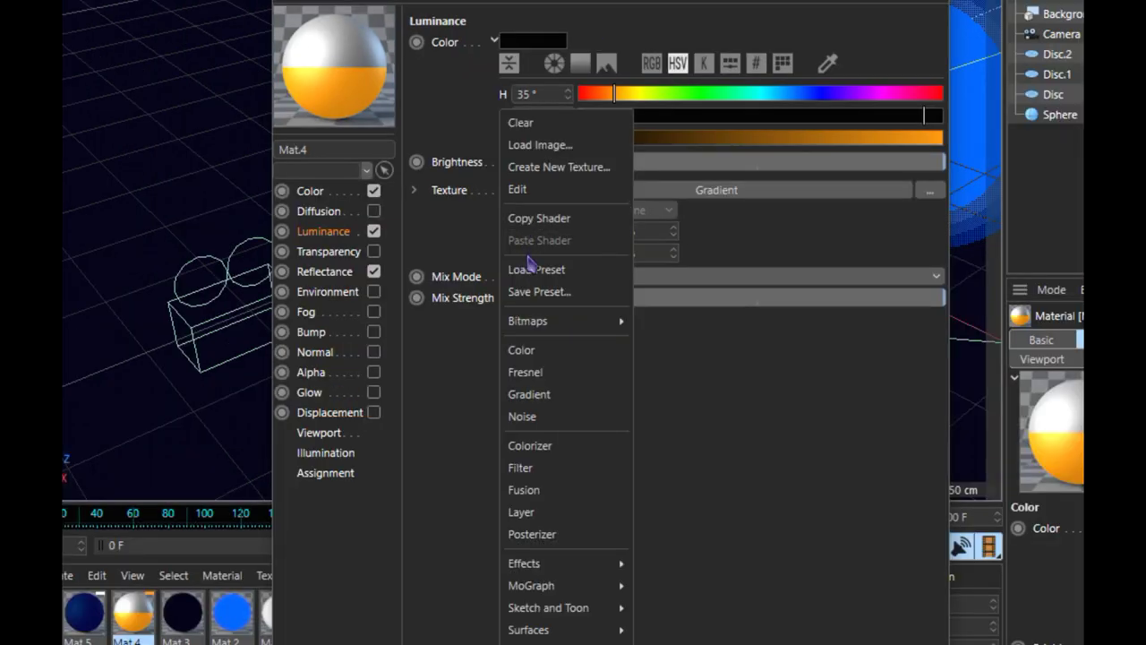
pyautogui.click(521, 394)
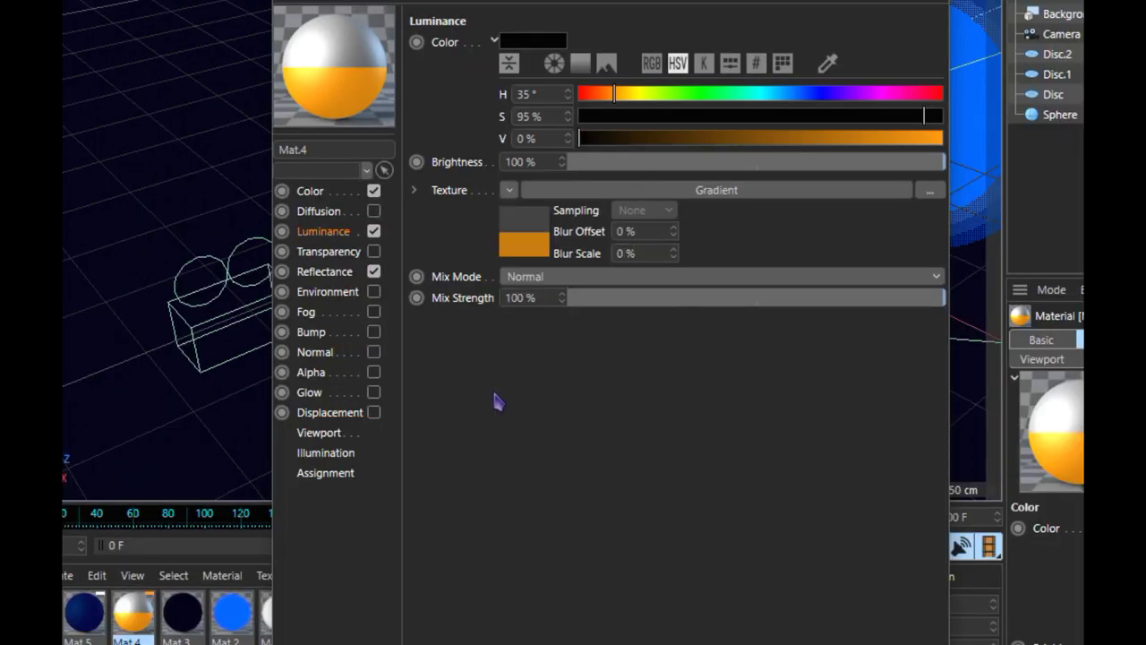
pyautogui.click(529, 242)
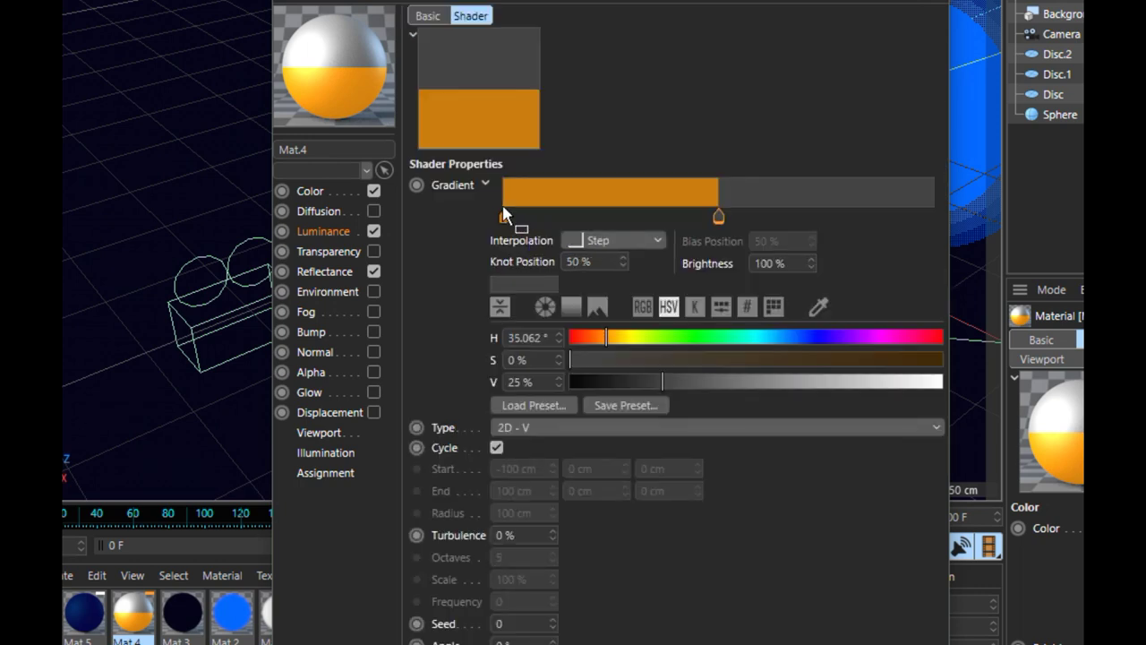
pyautogui.click(503, 216)
pyautogui.click(600, 241)
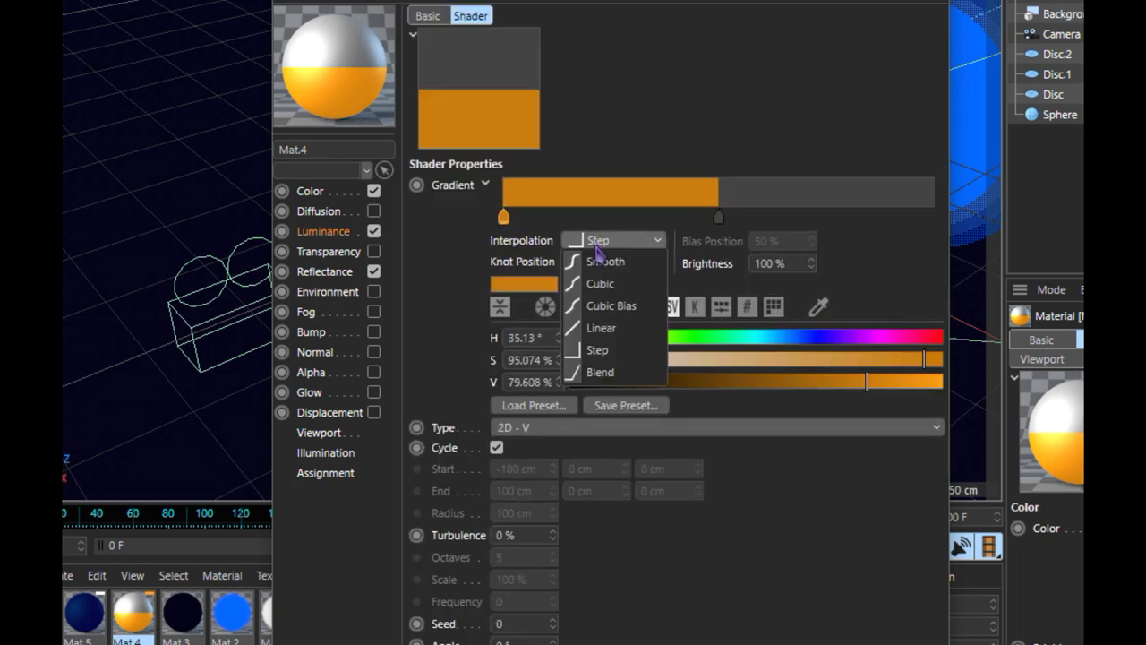
pyautogui.click(591, 351)
pyautogui.click(549, 339)
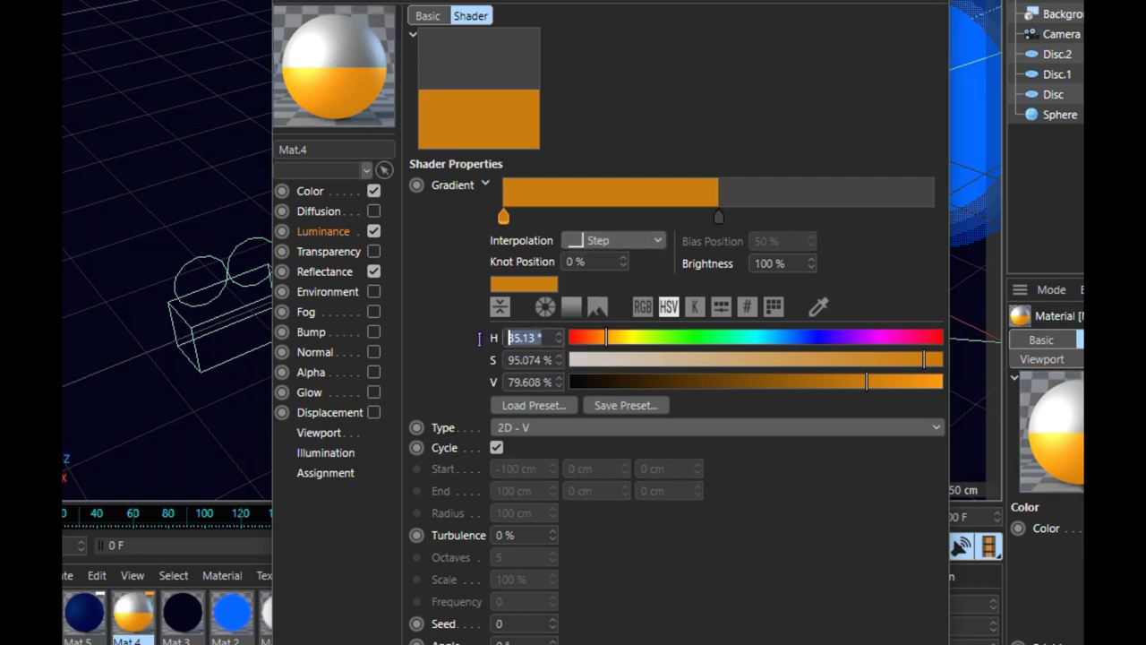
pyautogui.click(548, 360)
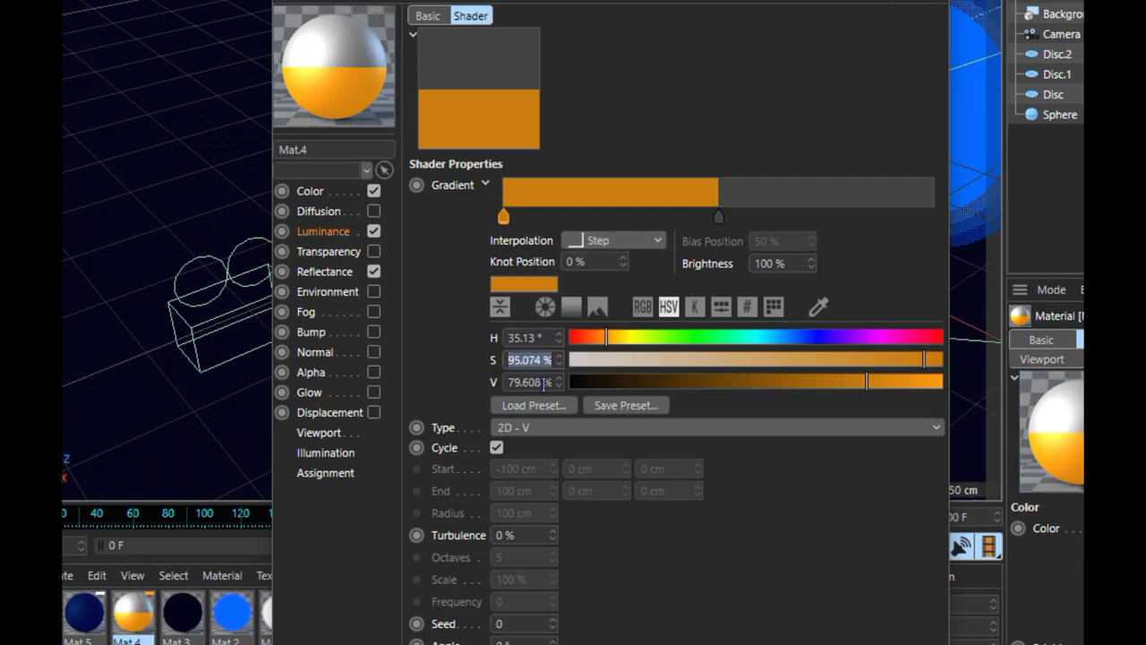
pyautogui.click(549, 382)
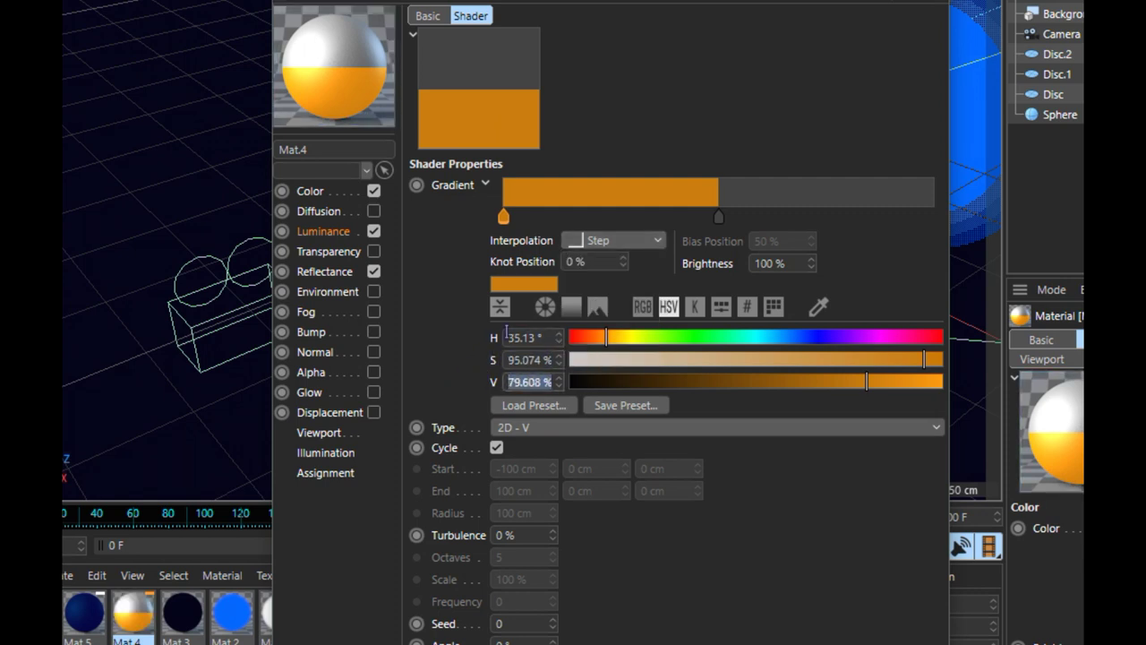
# - Set the luminance gradient's second knot to dark grey (V 25%) at 50%
pyautogui.click(719, 217)
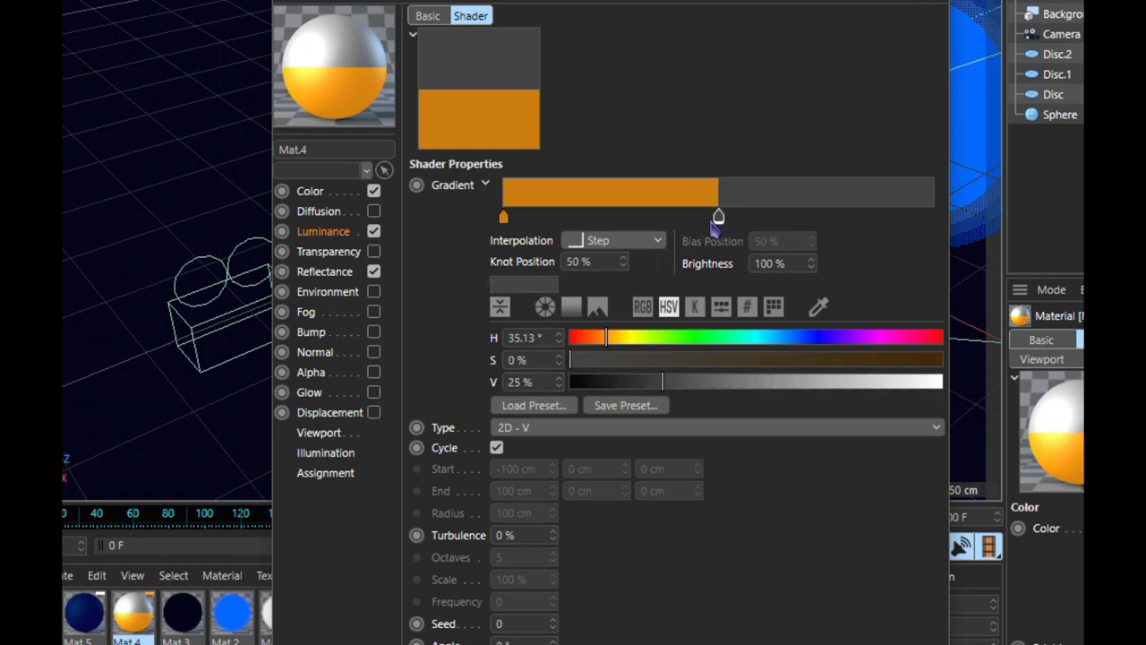
pyautogui.click(625, 241)
pyautogui.click(595, 351)
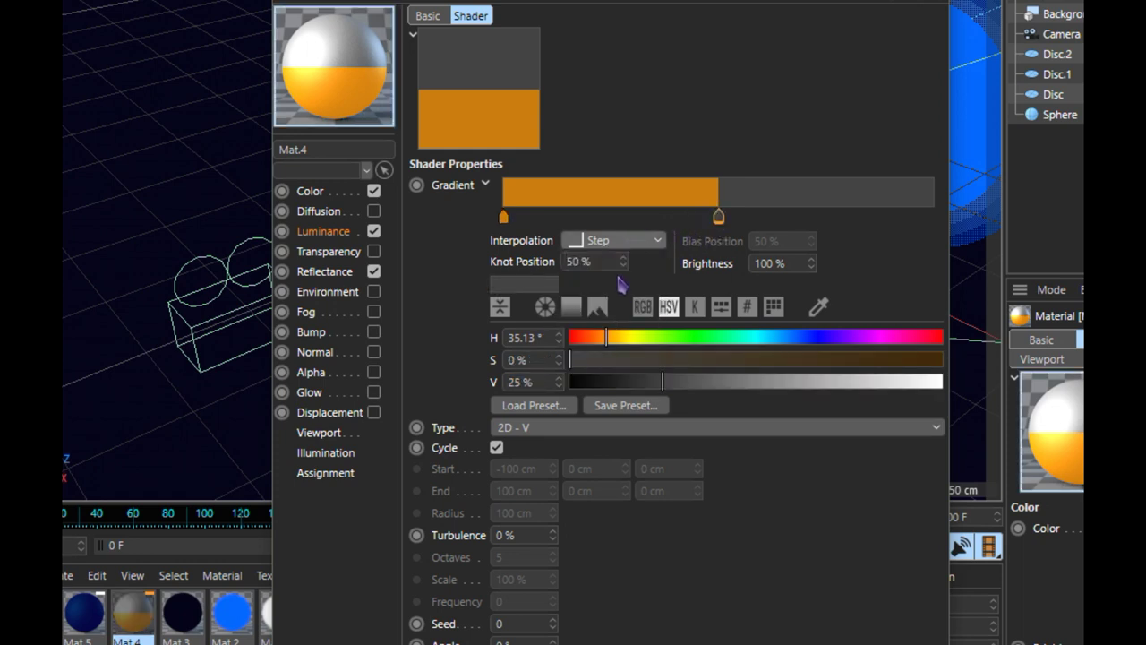
pyautogui.click(590, 261)
pyautogui.click(537, 337)
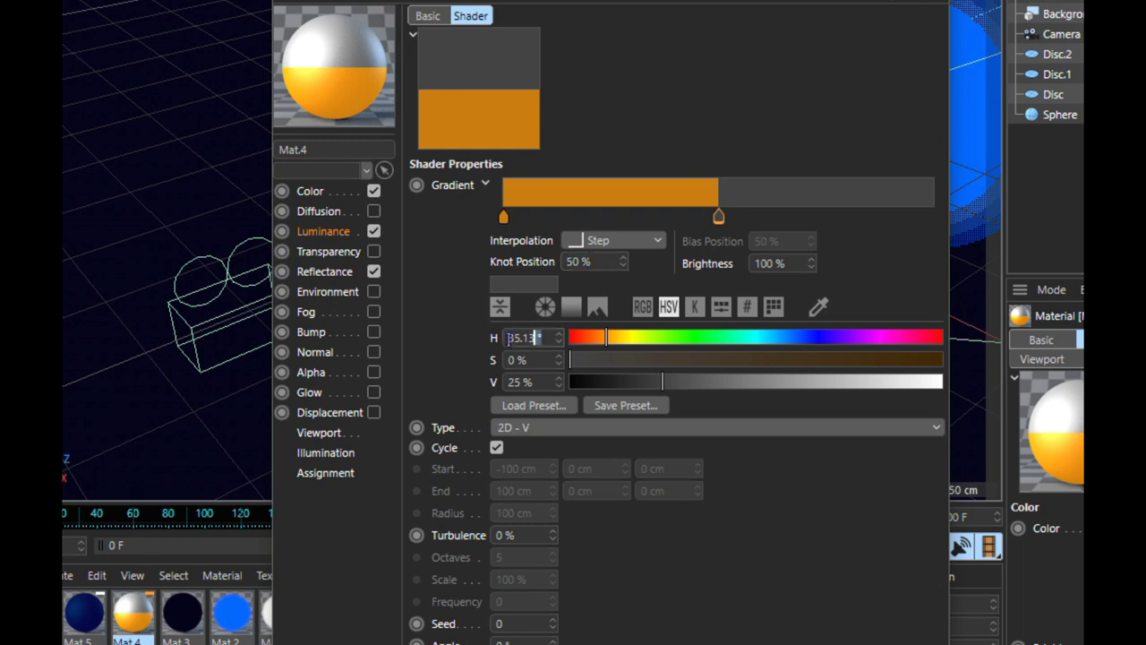
pyautogui.click(549, 375)
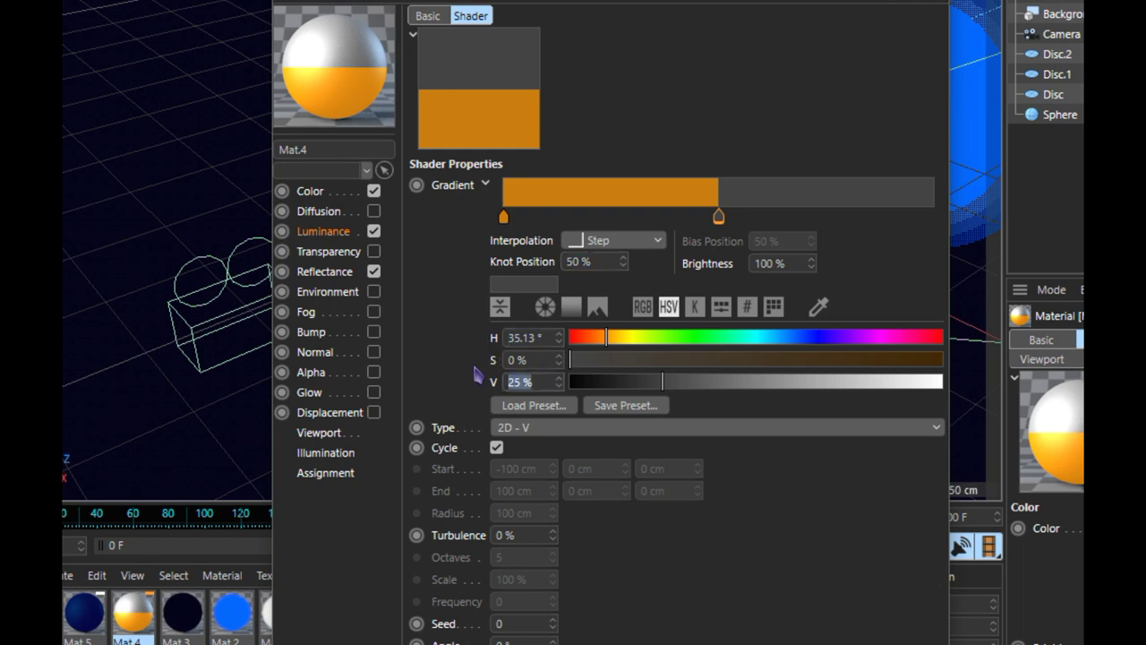
pyautogui.click(358, 272)
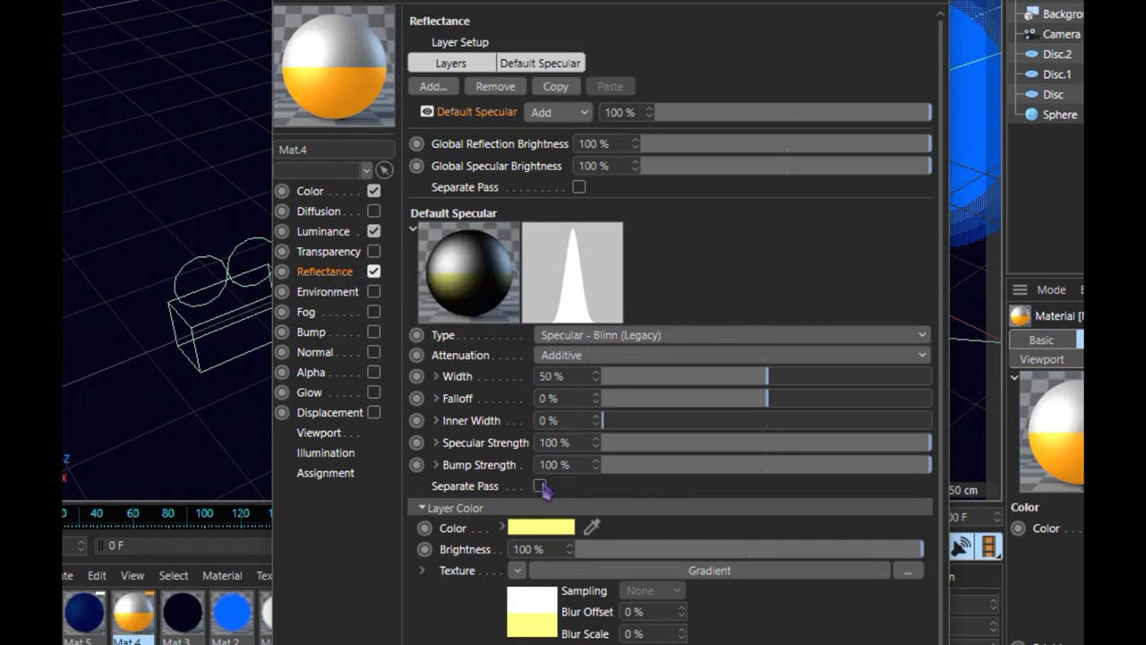
# - Keep the pale-yellow specular colour and apply a Gradient as the Reflectance texture
pyautogui.click(555, 528)
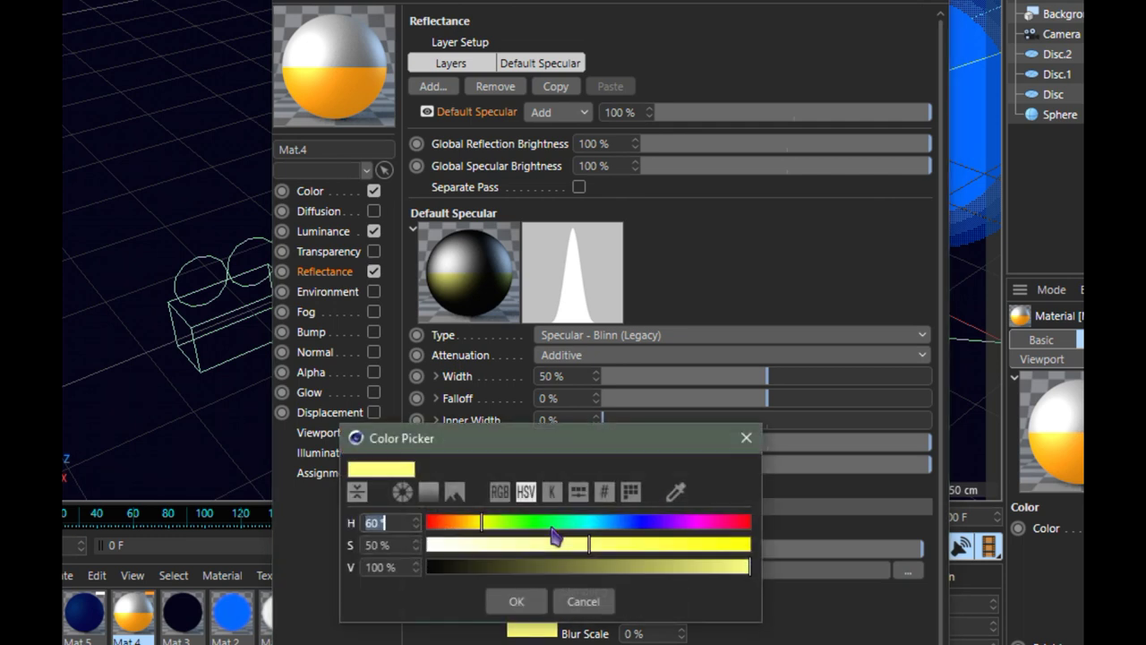
pyautogui.moveTo(400, 546)
pyautogui.mouseDown()
pyautogui.moveTo(356, 544)
pyautogui.moveTo(355, 565)
pyautogui.mouseUp()
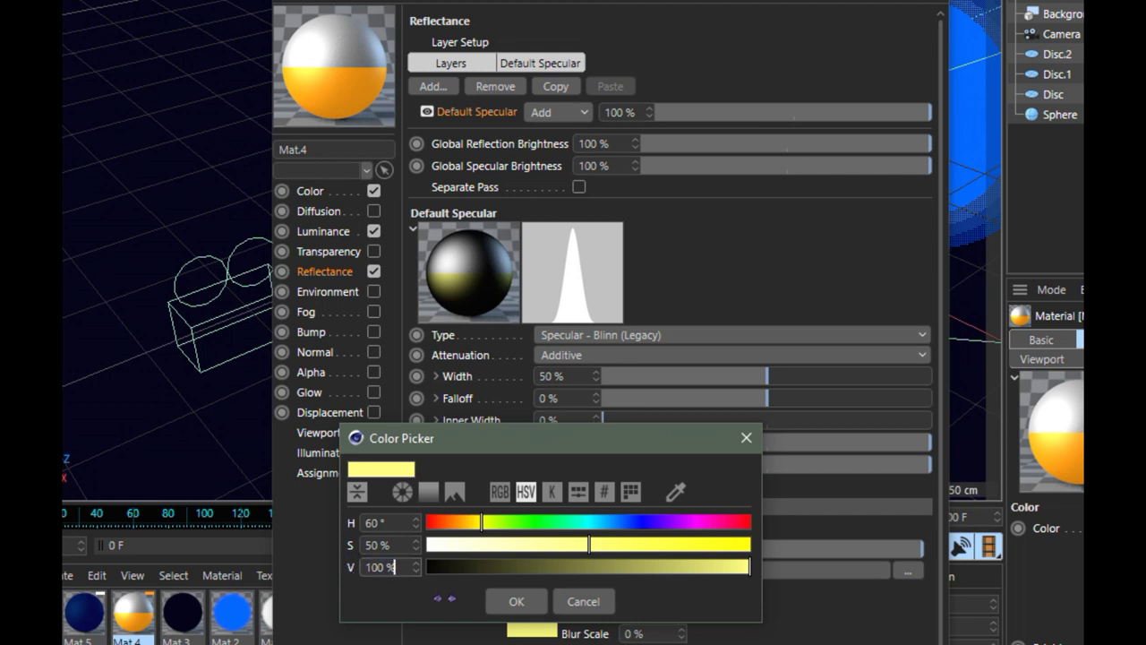
pyautogui.click(518, 602)
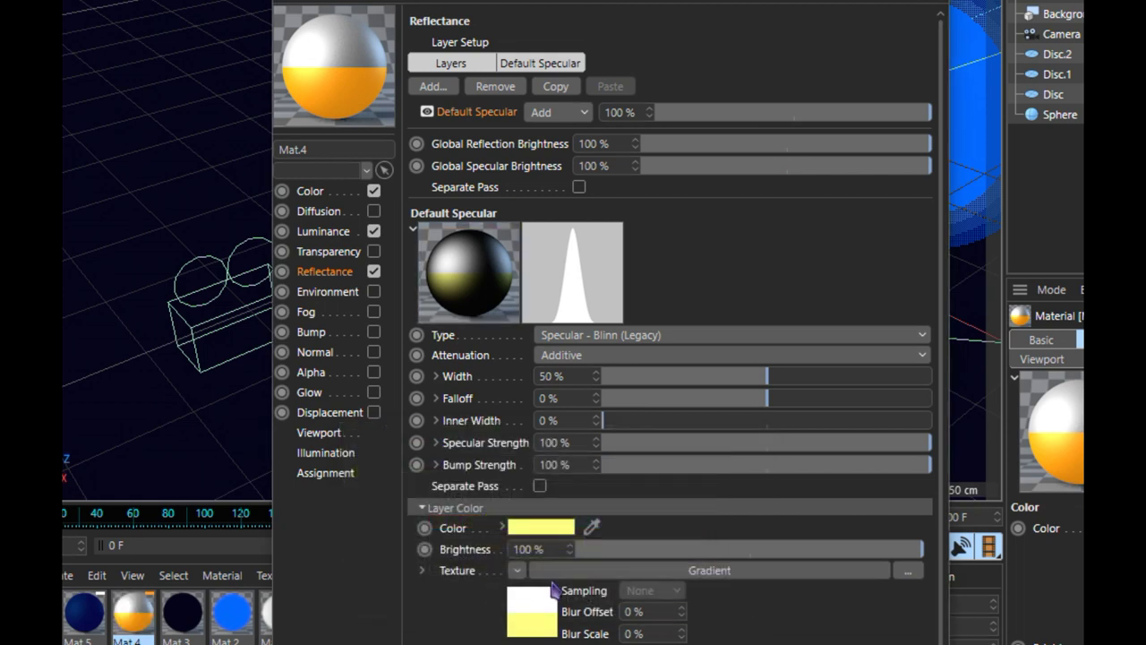
pyautogui.click(518, 569)
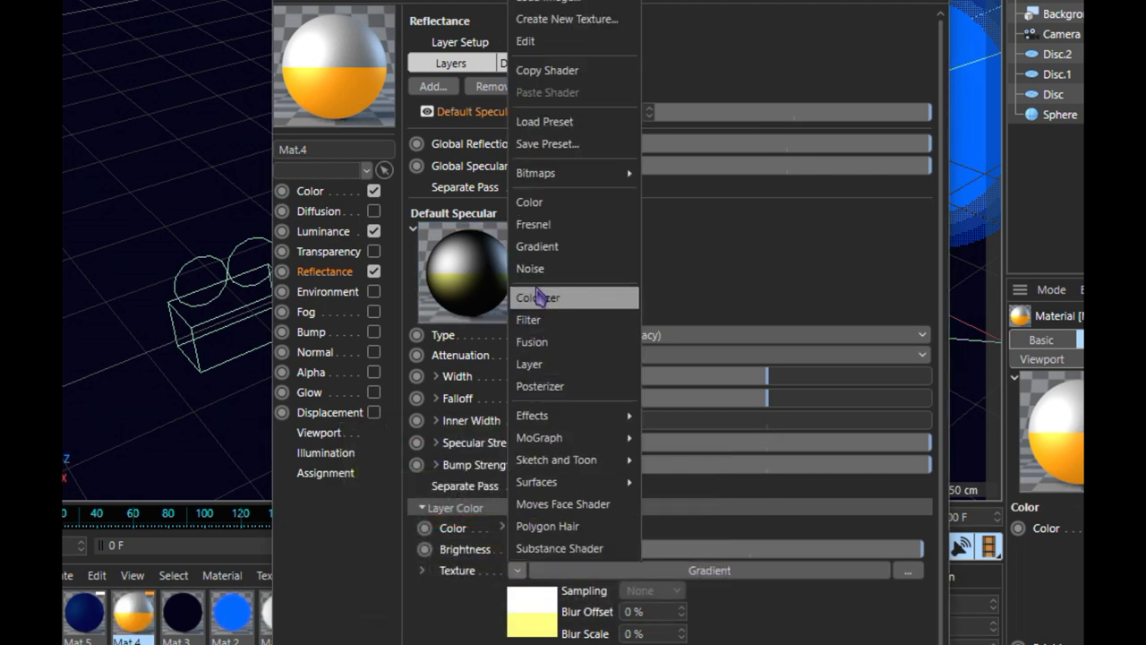
pyautogui.click(530, 627)
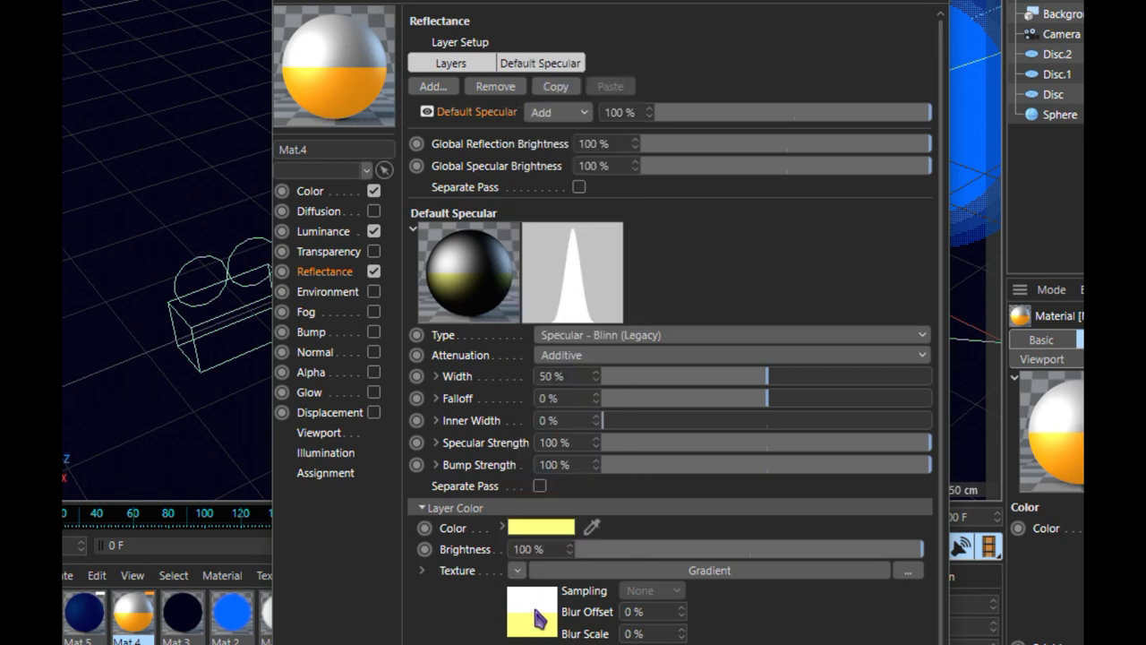
pyautogui.click(535, 618)
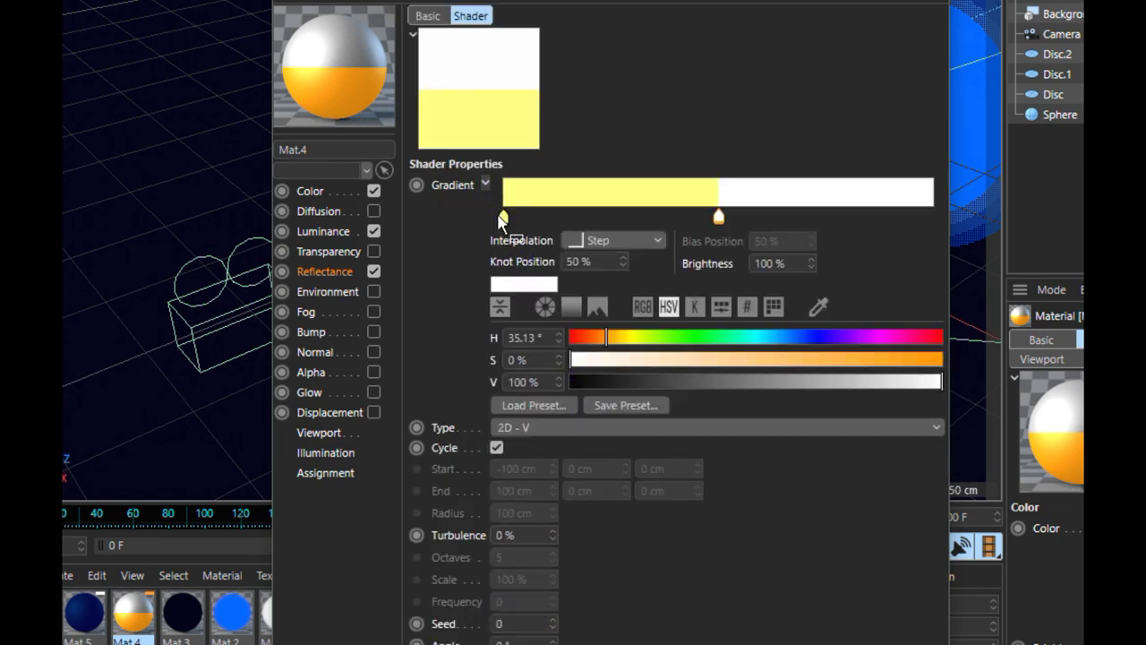
# - Confirm the yellow knot (H 60°, S 50%, V 100%) and switch the gradient to Step
pyautogui.click(503, 218)
pyautogui.doubleClick(516, 337)
pyautogui.doubleClick(538, 360)
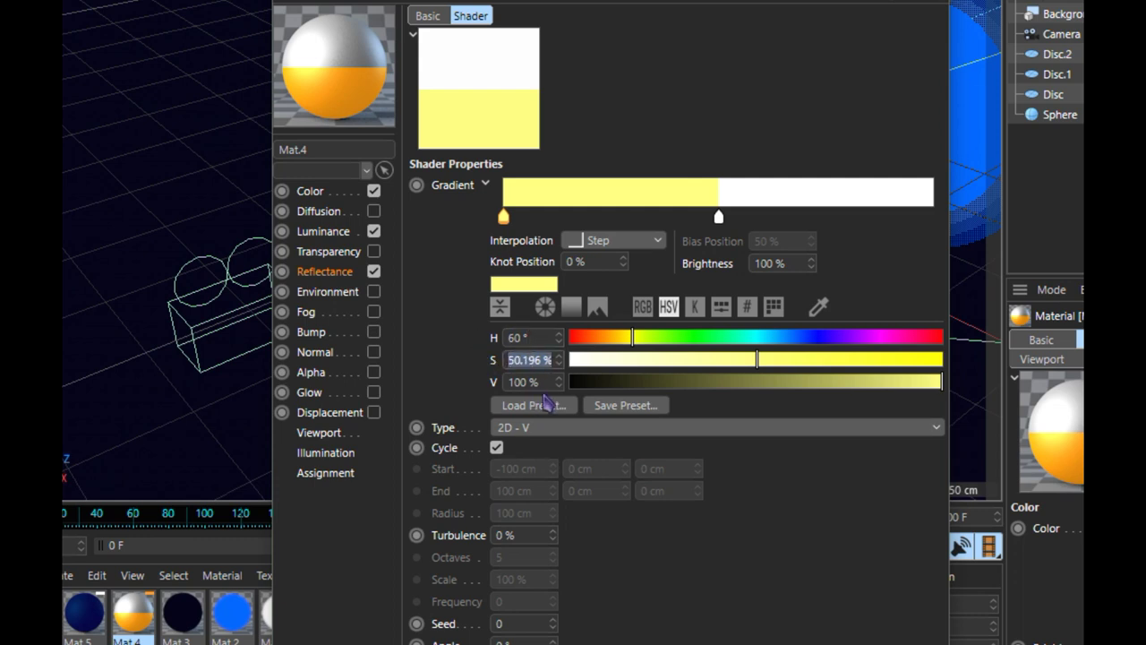
pyautogui.doubleClick(541, 384)
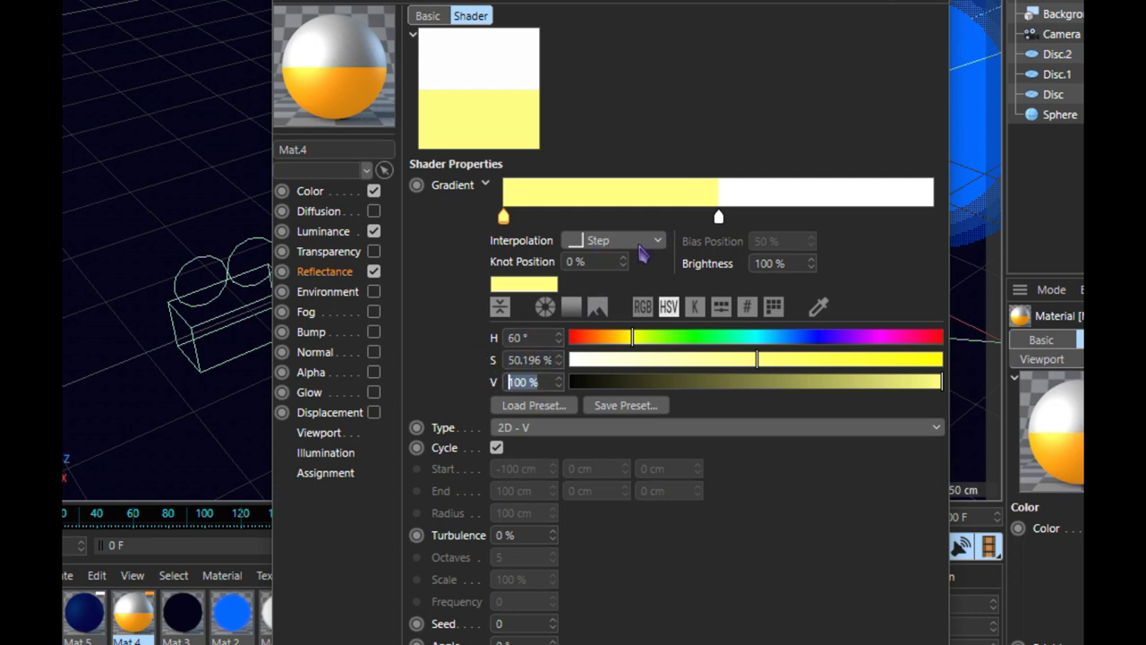
pyautogui.click(656, 241)
pyautogui.click(615, 350)
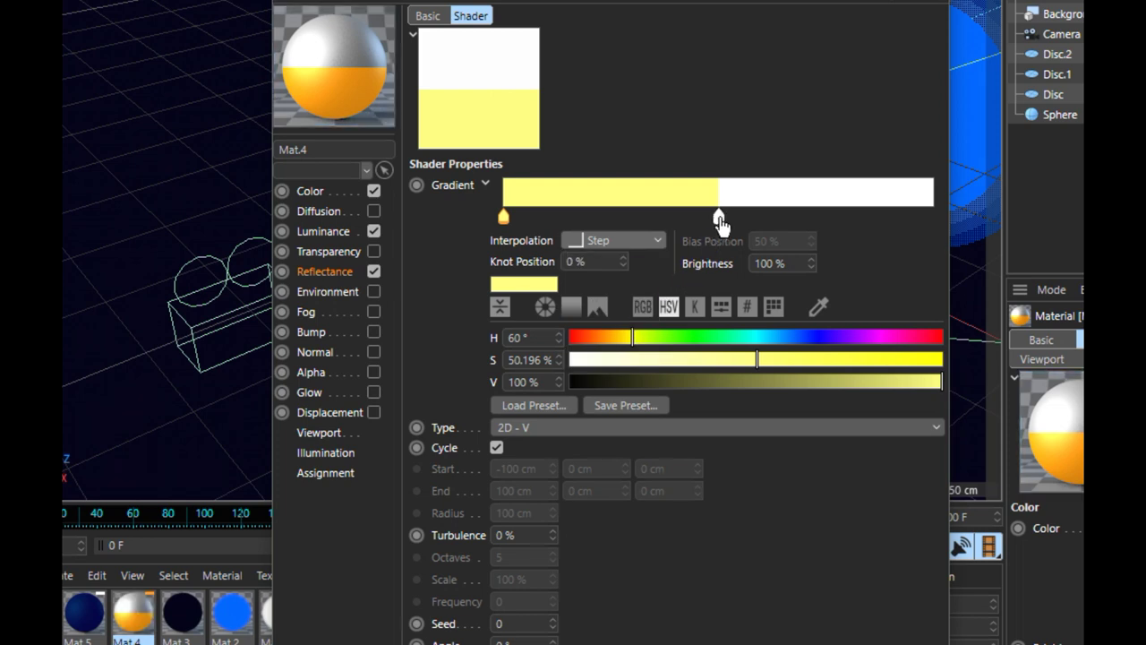
# - Move the right-hand gradient knot to 50% and make it white
pyautogui.click(718, 218)
pyautogui.click(618, 240)
pyautogui.click(598, 350)
pyautogui.doubleClick(582, 261)
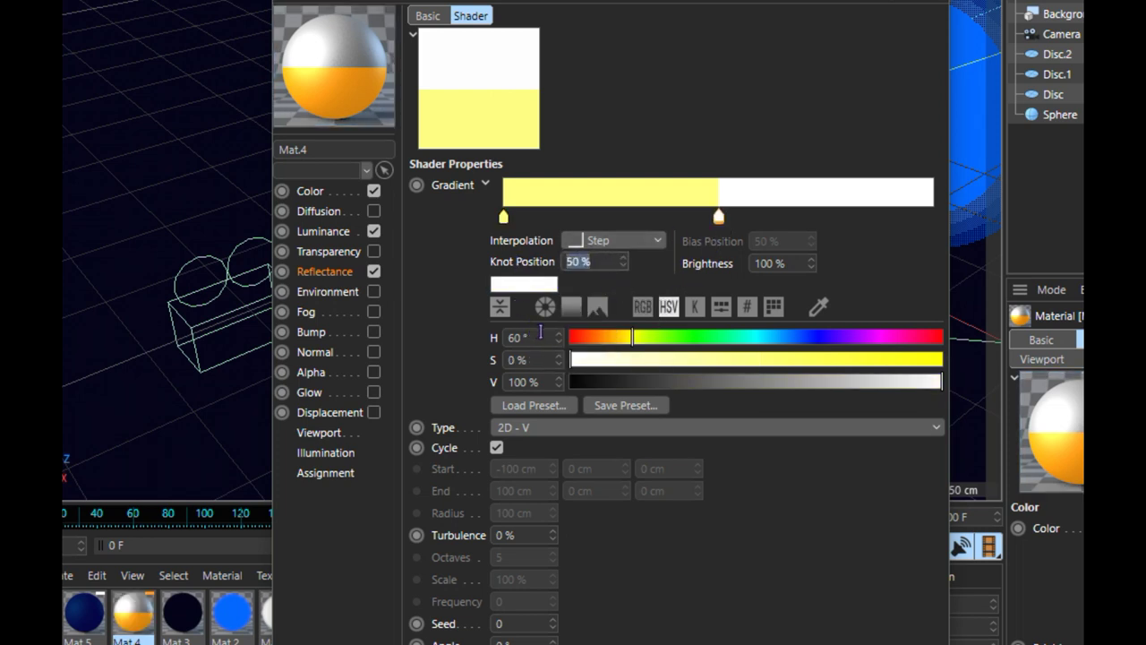
pyautogui.doubleClick(540, 334)
pyautogui.doubleClick(536, 381)
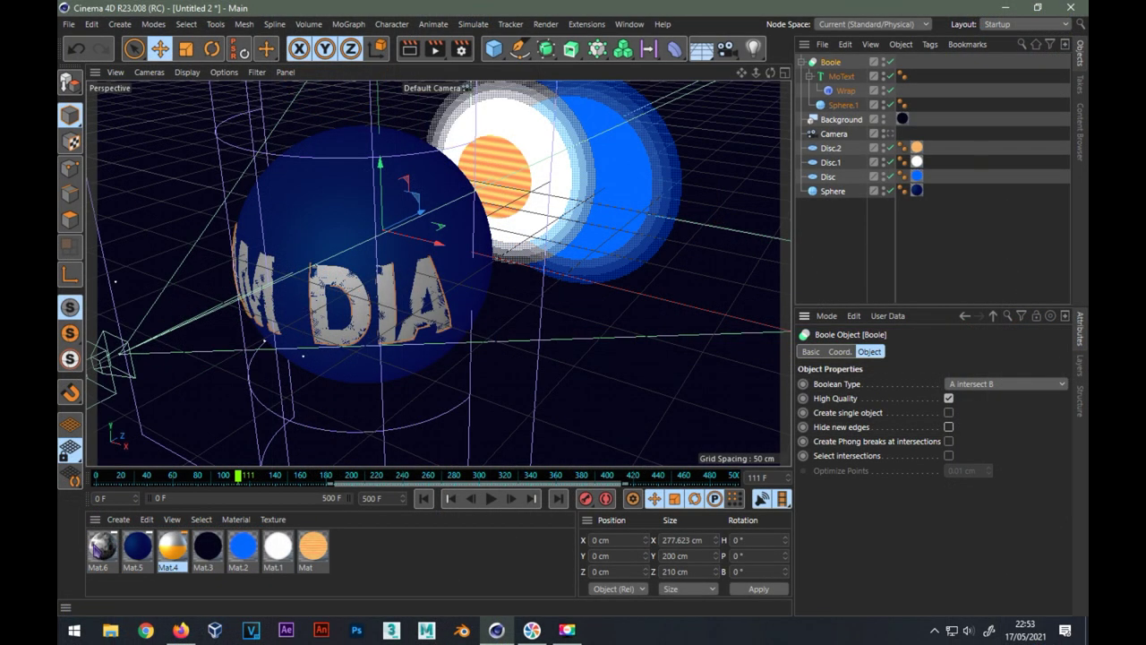
# - Apply Mat.6 to the MoText and Mat.4 to the Boole with Spherical projection
pyautogui.moveTo(812, 105); pyautogui.dragTo(844, 78)
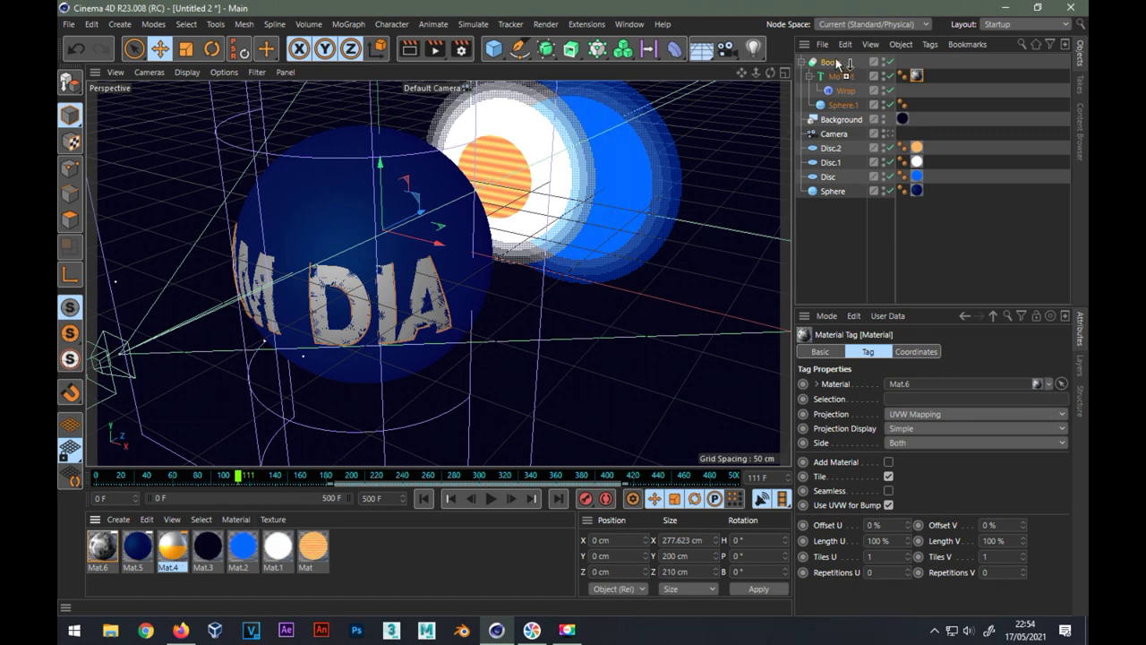
pyautogui.moveTo(838, 62); pyautogui.dragTo(838, 64)
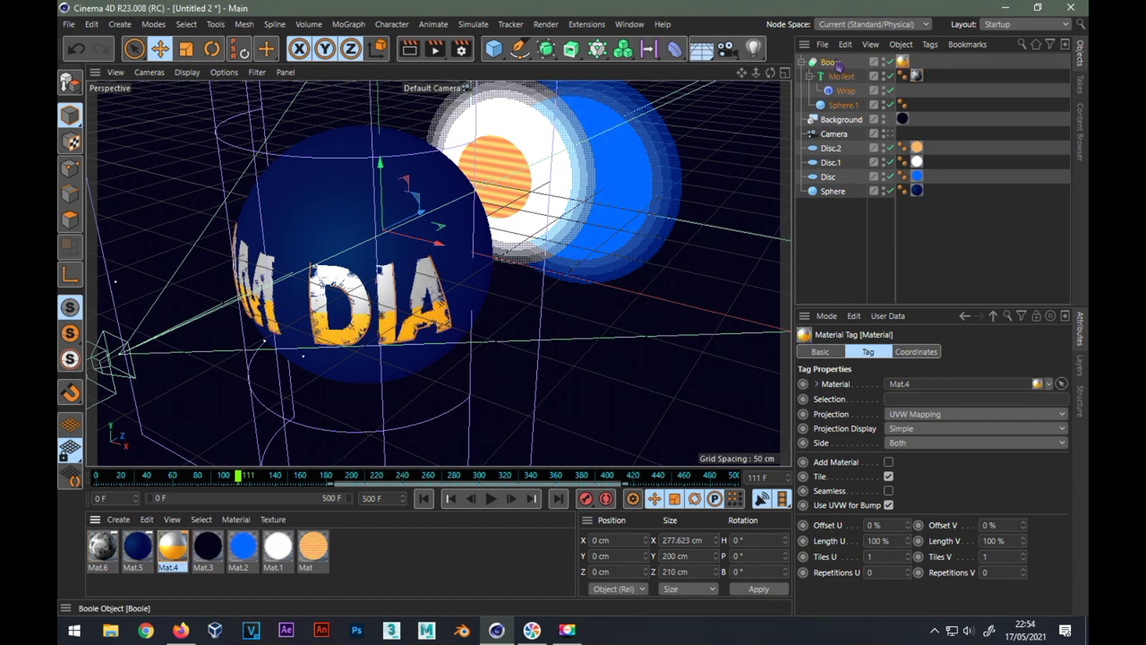
pyautogui.click(915, 415)
pyautogui.click(915, 430)
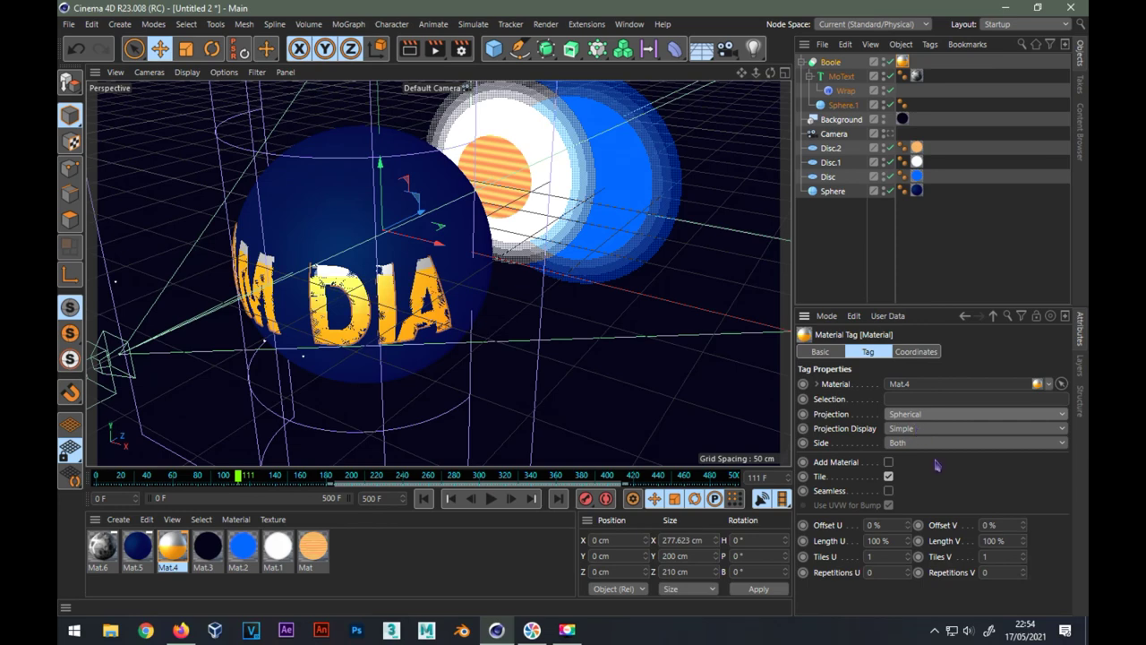
pyautogui.moveTo(1015, 541); pyautogui.dragTo(982, 540)
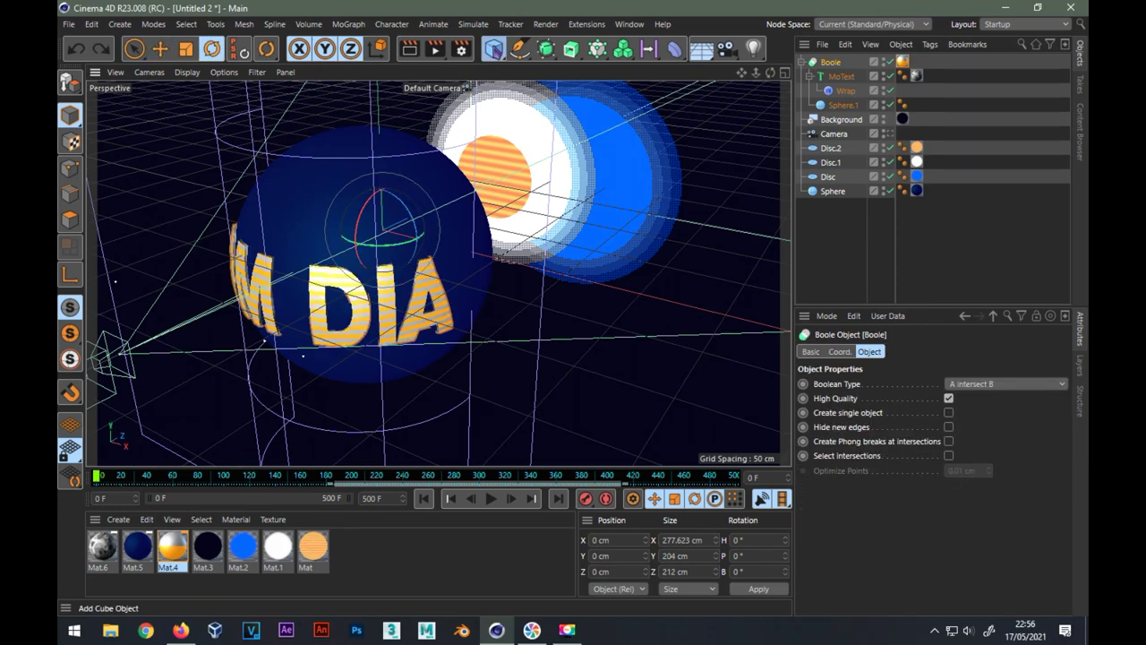
# - Add a Null, nest the Boole inside it, and collapse the hierarchy
pyautogui.moveTo(493, 48); pyautogui.dragTo(524, 67)
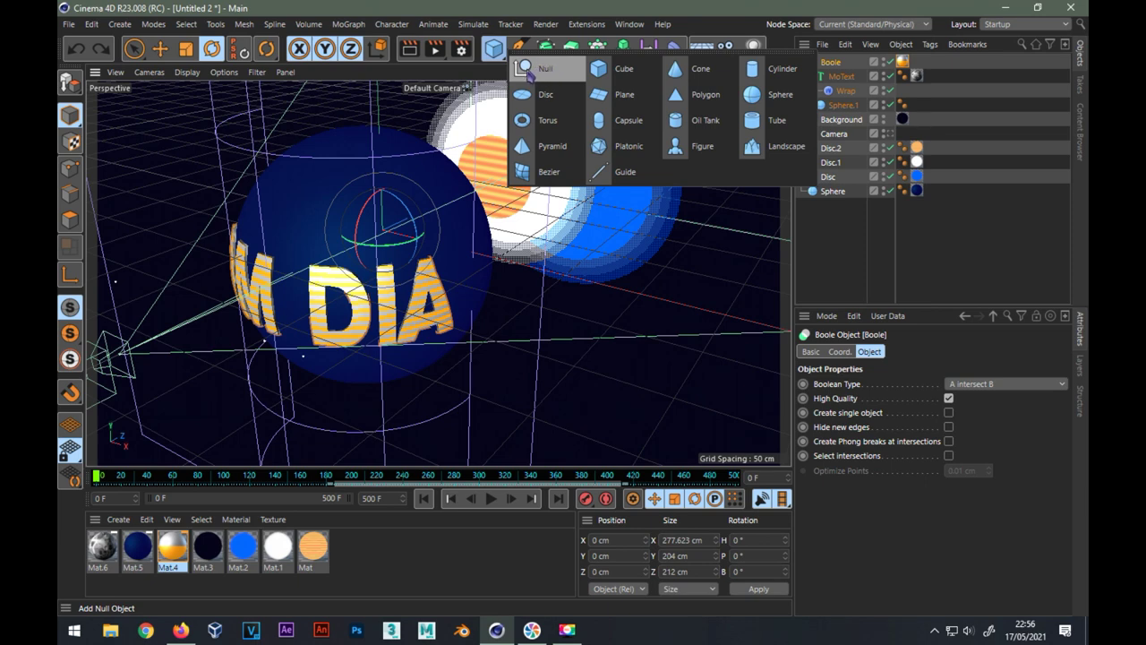
pyautogui.click(527, 72)
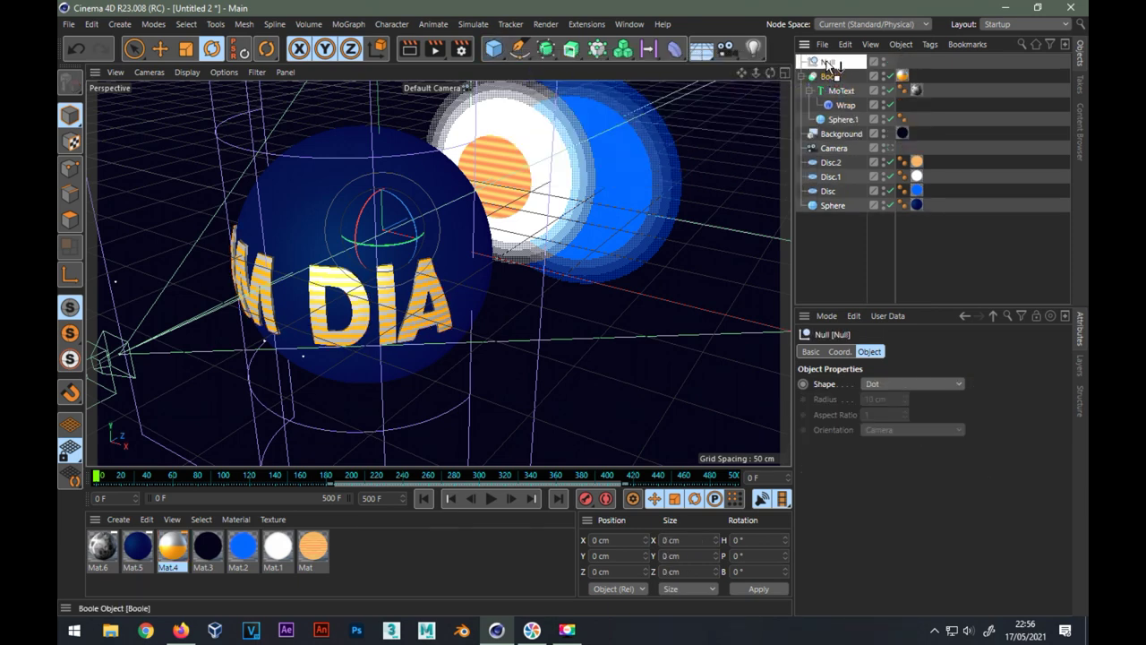
pyautogui.moveTo(831, 77); pyautogui.dragTo(808, 65)
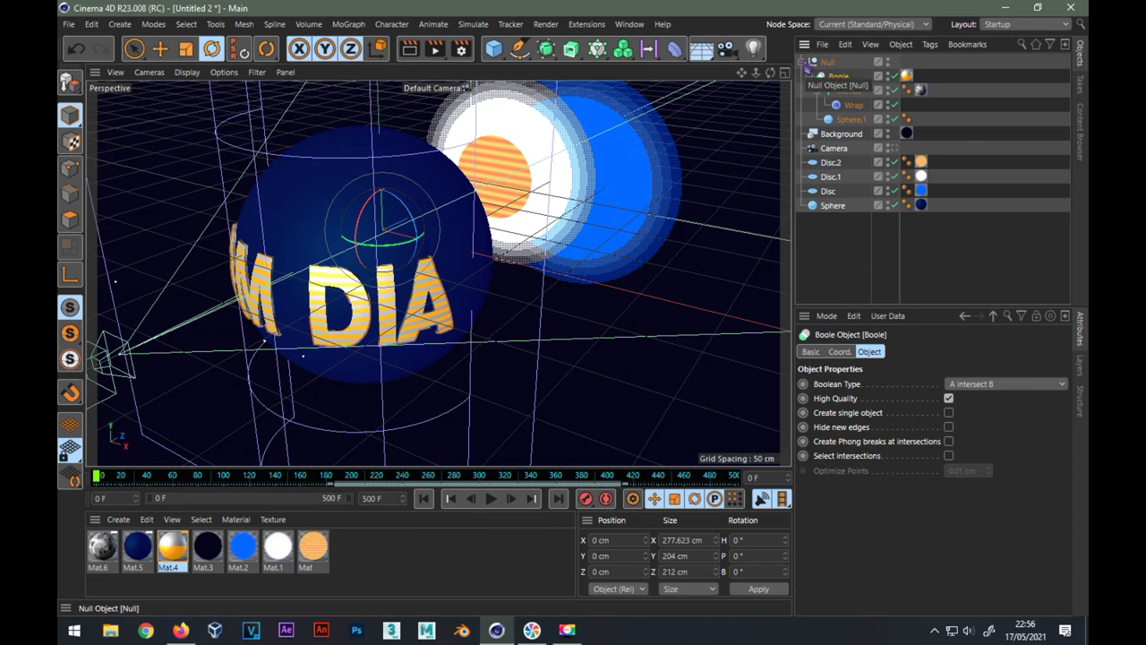
pyautogui.click(805, 63)
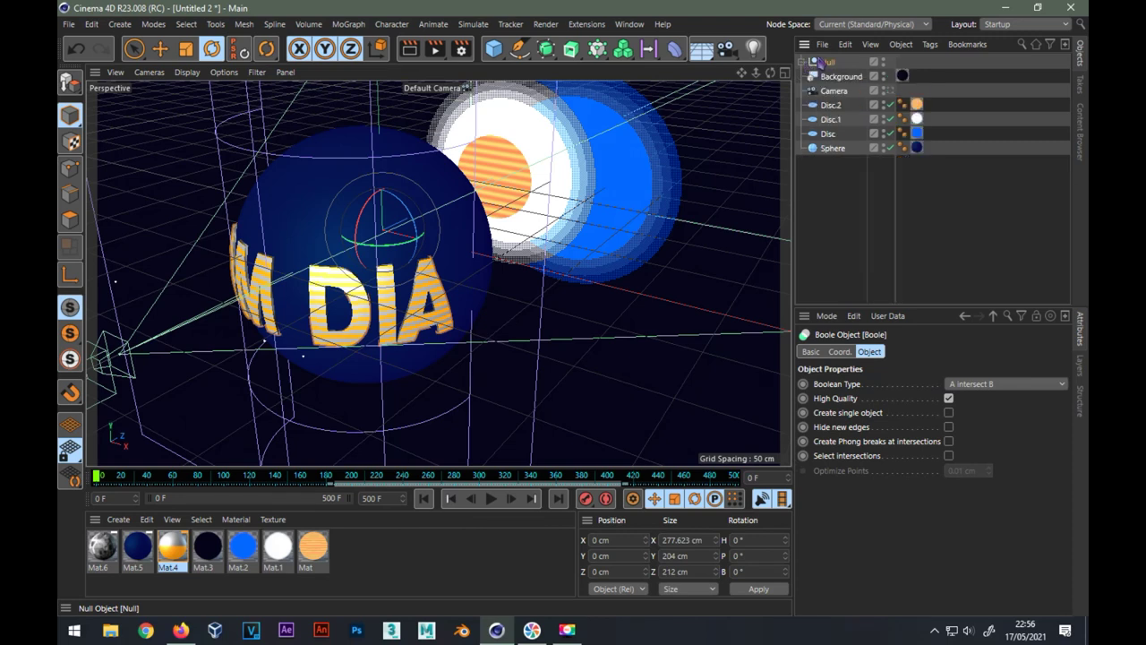
pyautogui.click(815, 61)
# - Maximize the Top viewport and enable Axis Modification with the Move tool
pyautogui.middleClick(545, 121)
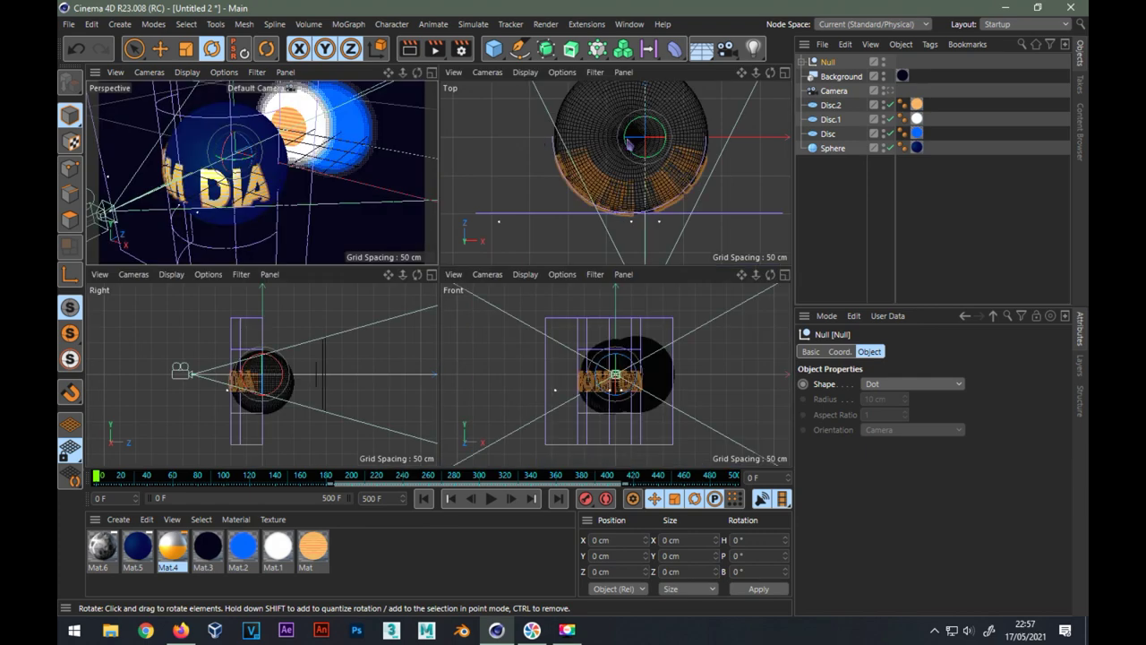
pyautogui.middleClick(632, 141)
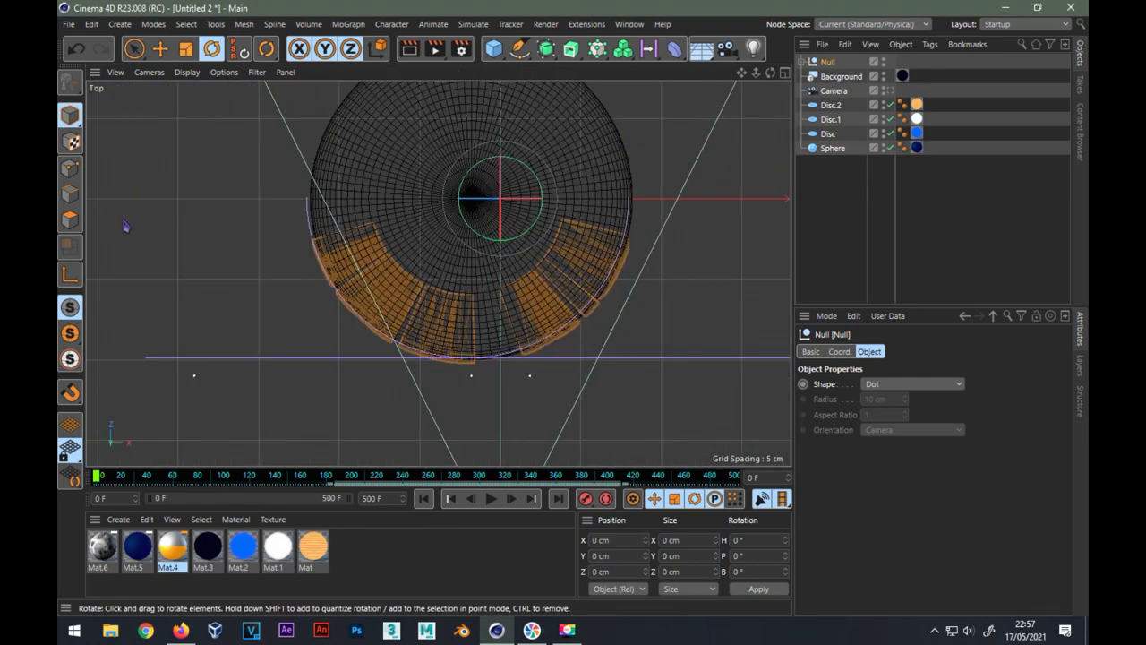
pyautogui.click(70, 274)
pyautogui.click(159, 48)
pyautogui.write('-18')
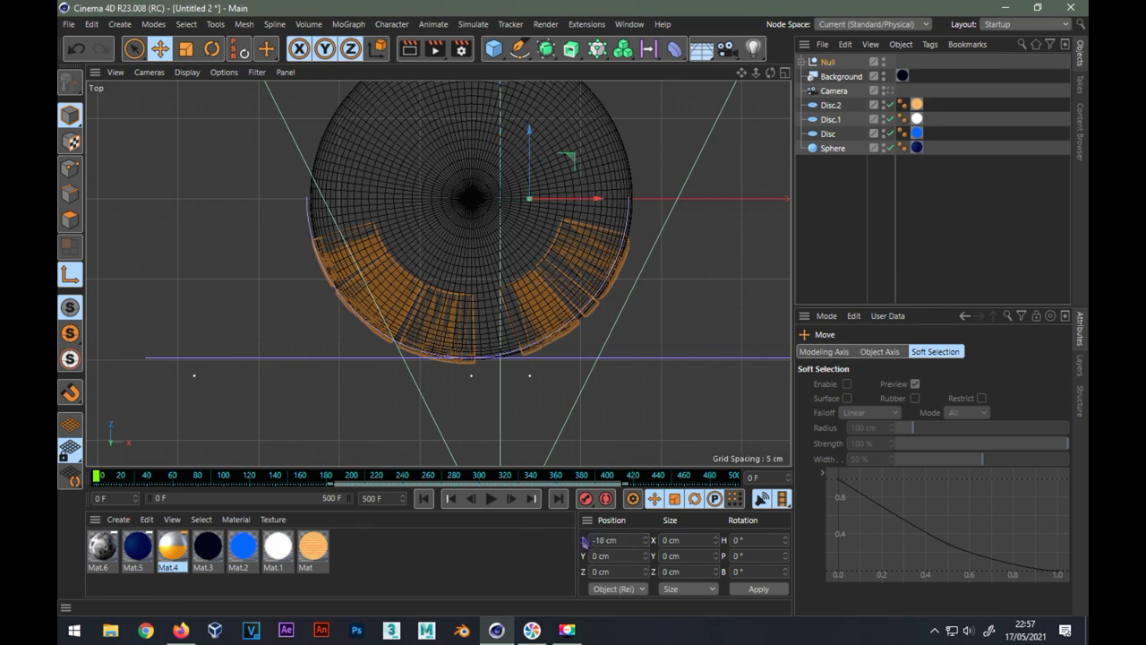
# - Set the Null's axis to X -18 cm, turn off Axis Modification, and maximize Perspective
pyautogui.press('Return')
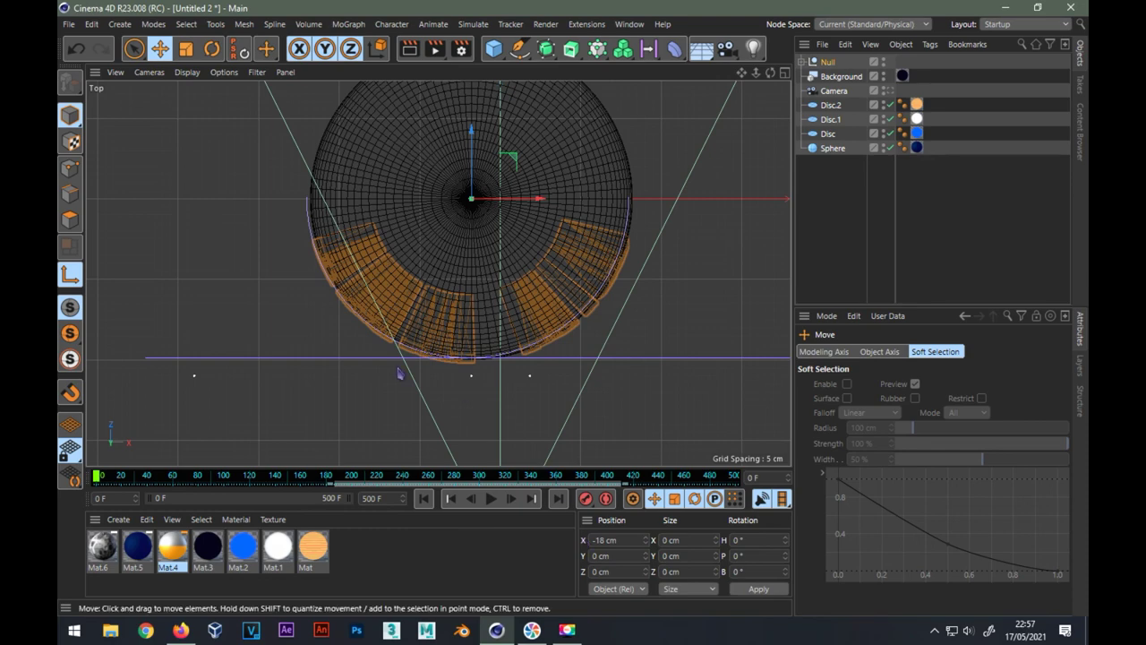
pyautogui.click(69, 273)
pyautogui.middleClick(411, 231)
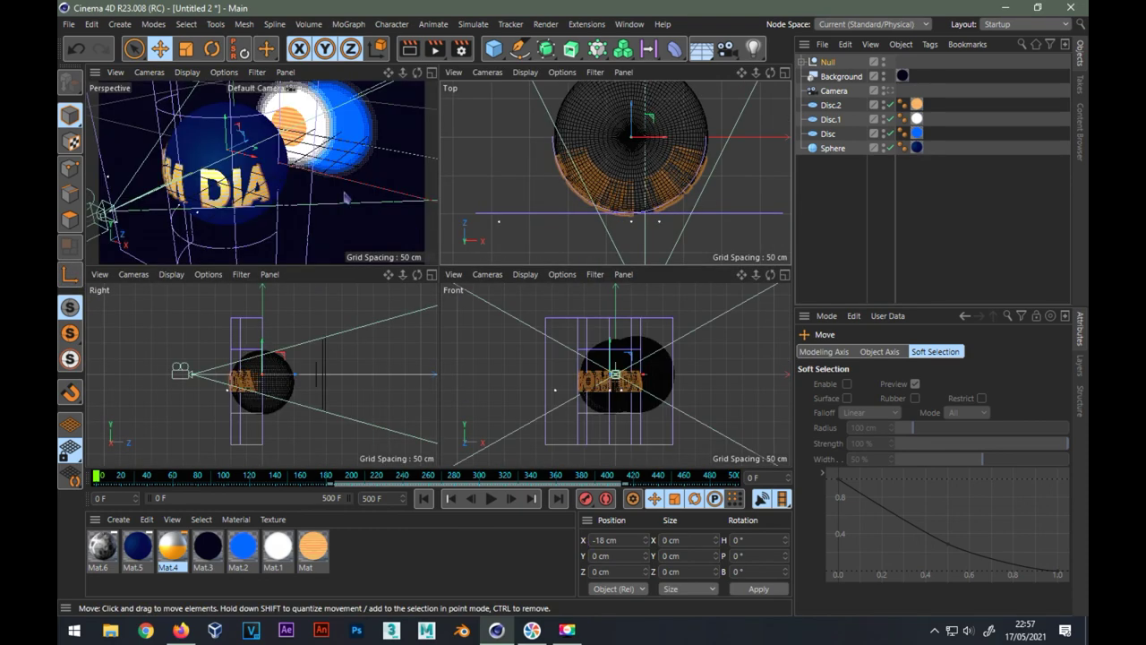
pyautogui.middleClick(305, 176)
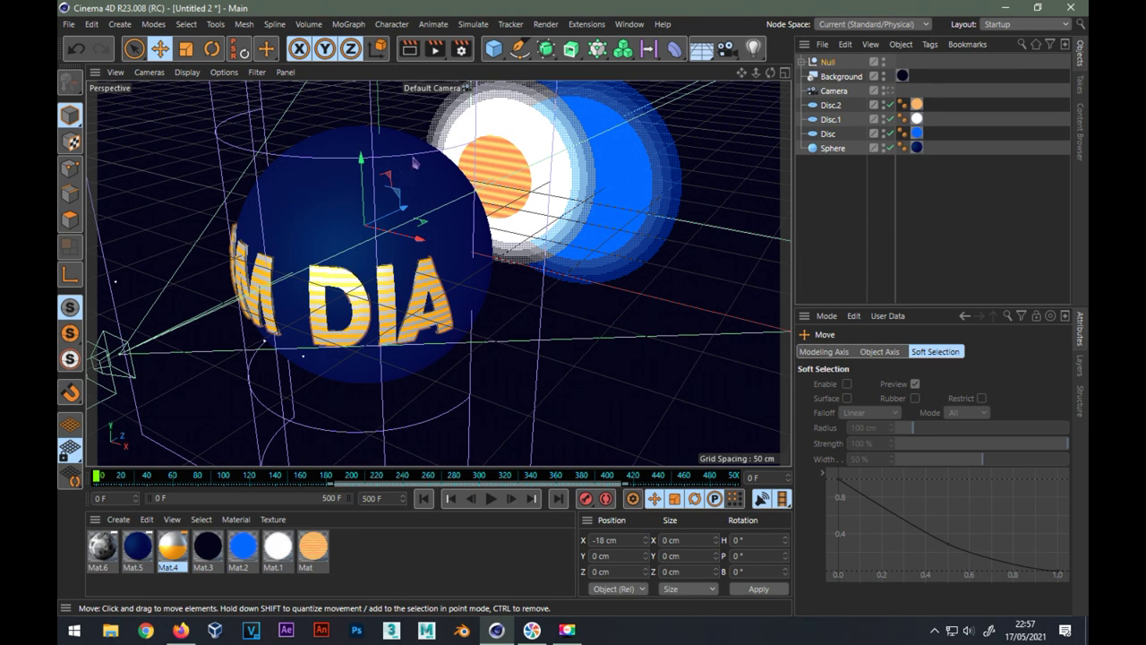
# - Keyframe the Null's heading from 180° at frame 0 to -140° at frame 200
pyautogui.click(212, 49)
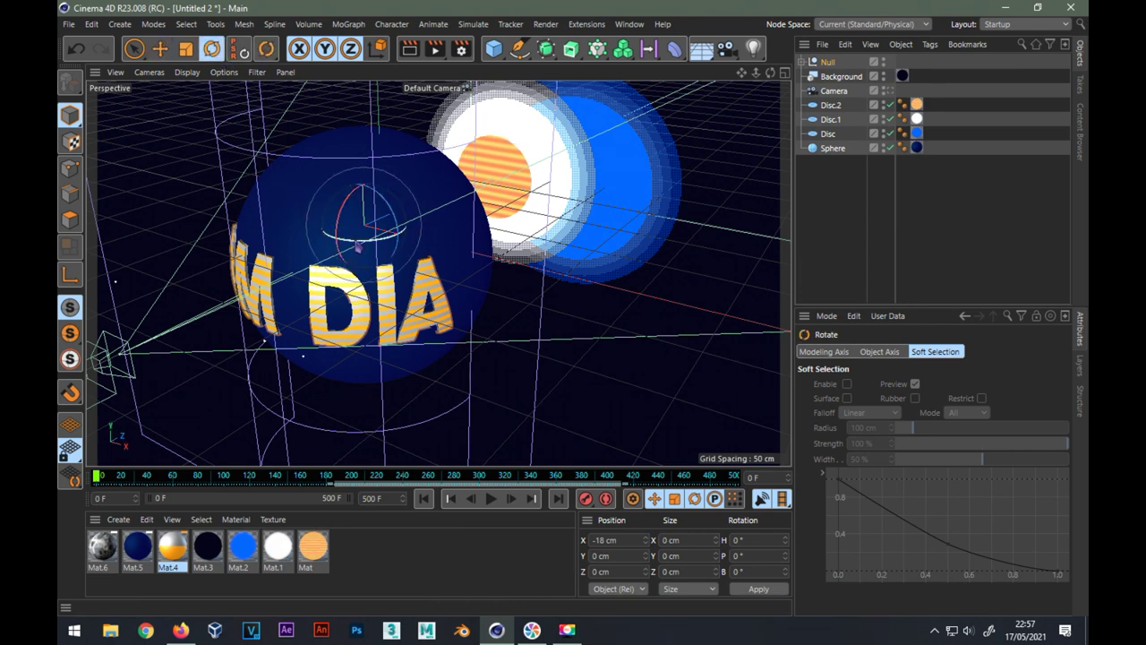
pyautogui.moveTo(106, 479); pyautogui.dragTo(96, 479)
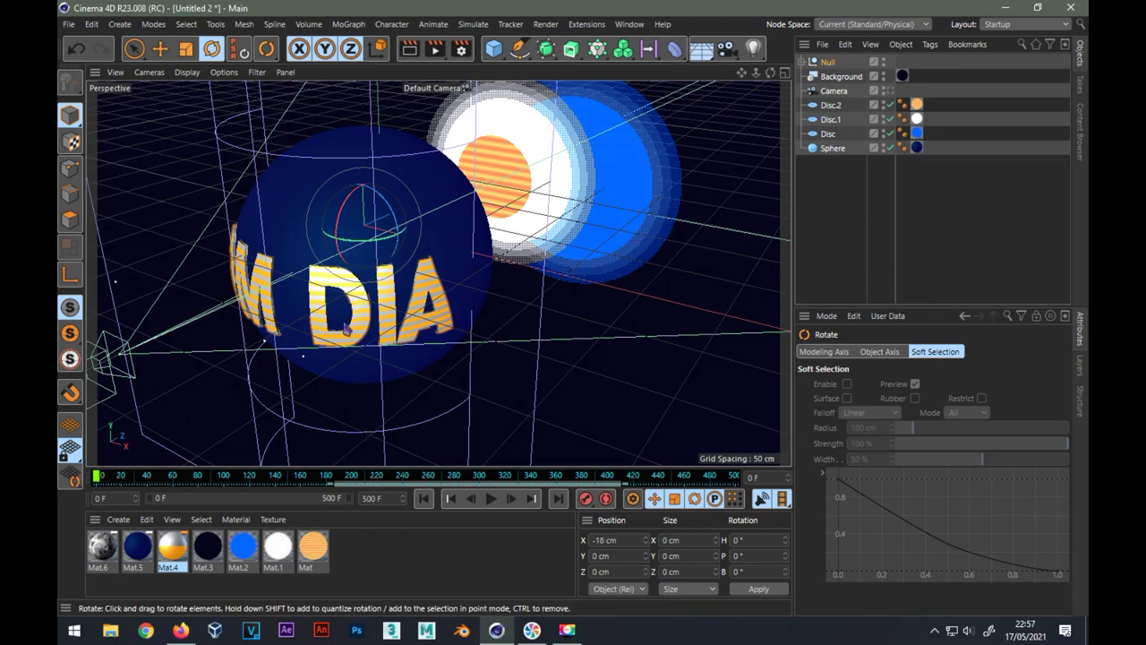
pyautogui.press('x')
pyautogui.press('z')
pyautogui.moveTo(365, 251)
pyautogui.mouseDown()
pyautogui.moveTo(407, 248)
pyautogui.moveTo(456, 213)
pyautogui.moveTo(381, 185)
pyautogui.mouseUp()
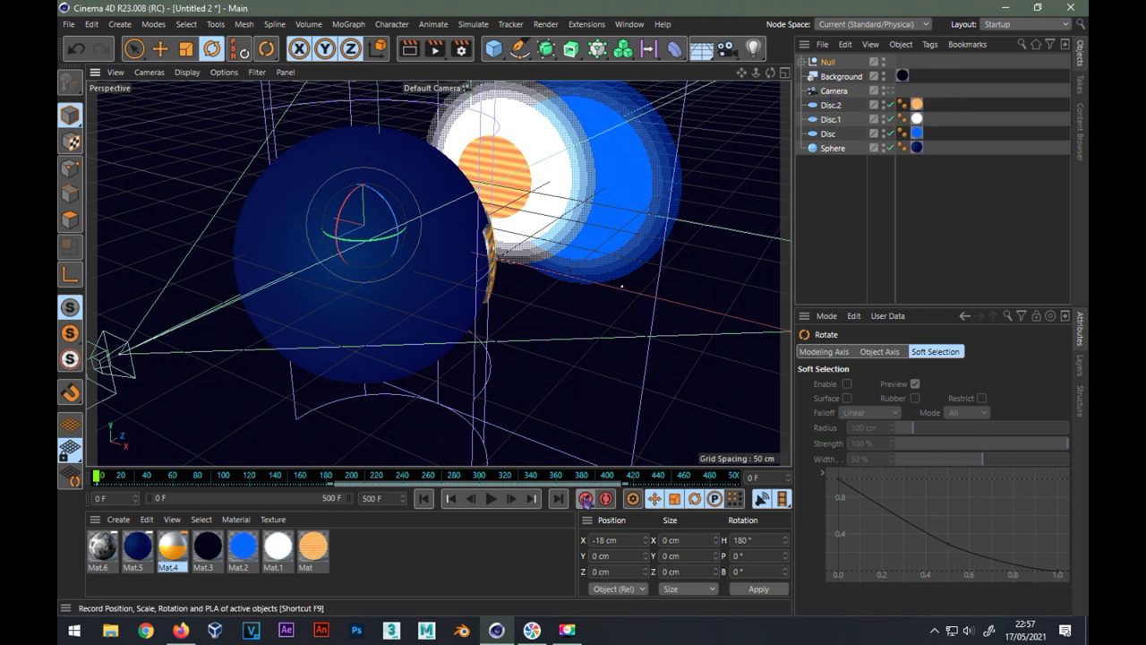
pyautogui.moveTo(98, 476)
pyautogui.mouseDown()
pyautogui.moveTo(462, 491)
pyautogui.moveTo(321, 490)
pyautogui.moveTo(350, 490)
pyautogui.mouseUp()
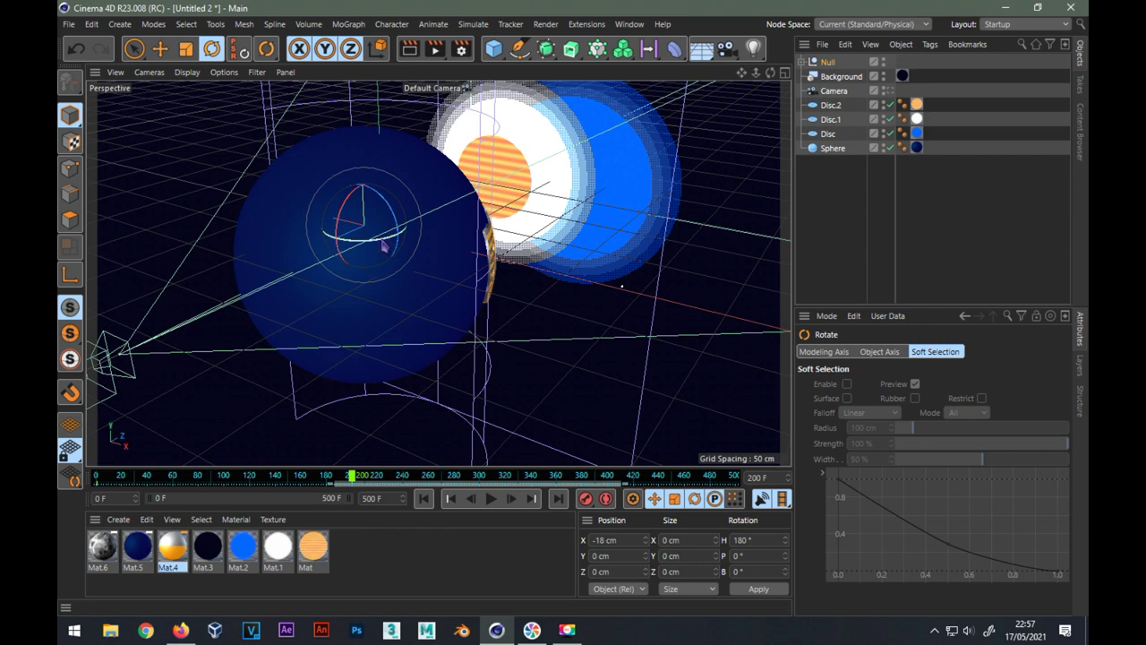
pyautogui.moveTo(384, 244)
pyautogui.mouseDown()
pyautogui.moveTo(271, 233)
pyautogui.moveTo(423, 215)
pyautogui.moveTo(399, 253)
pyautogui.moveTo(421, 240)
pyautogui.mouseUp()
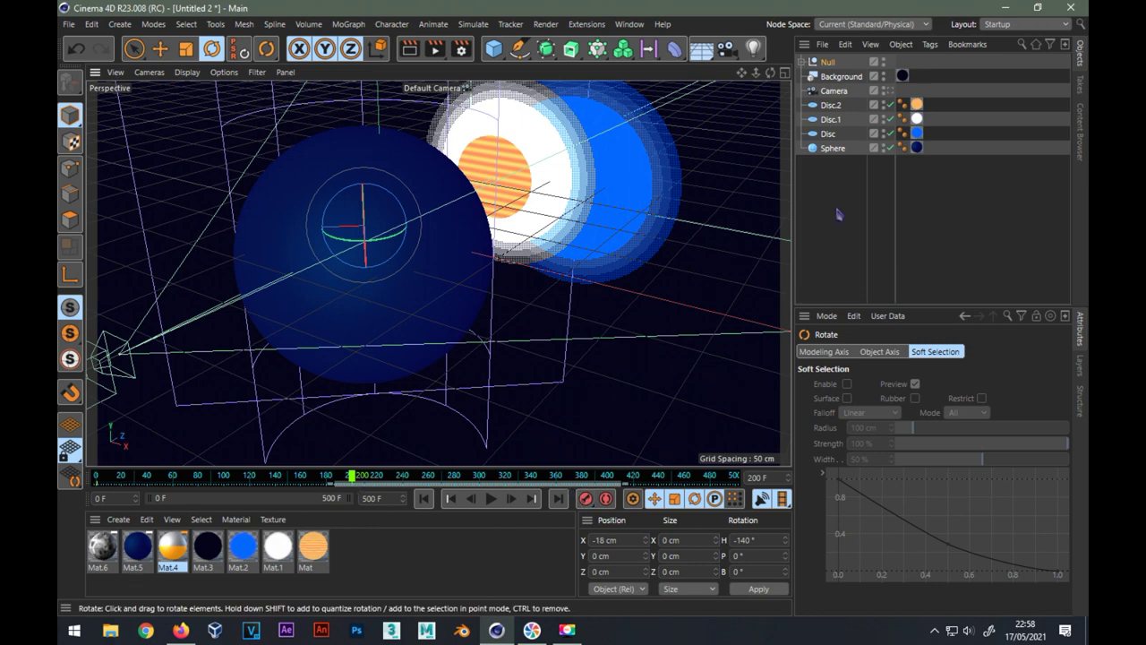
pyautogui.click(889, 90)
pyautogui.moveTo(357, 477); pyautogui.dragTo(96, 481)
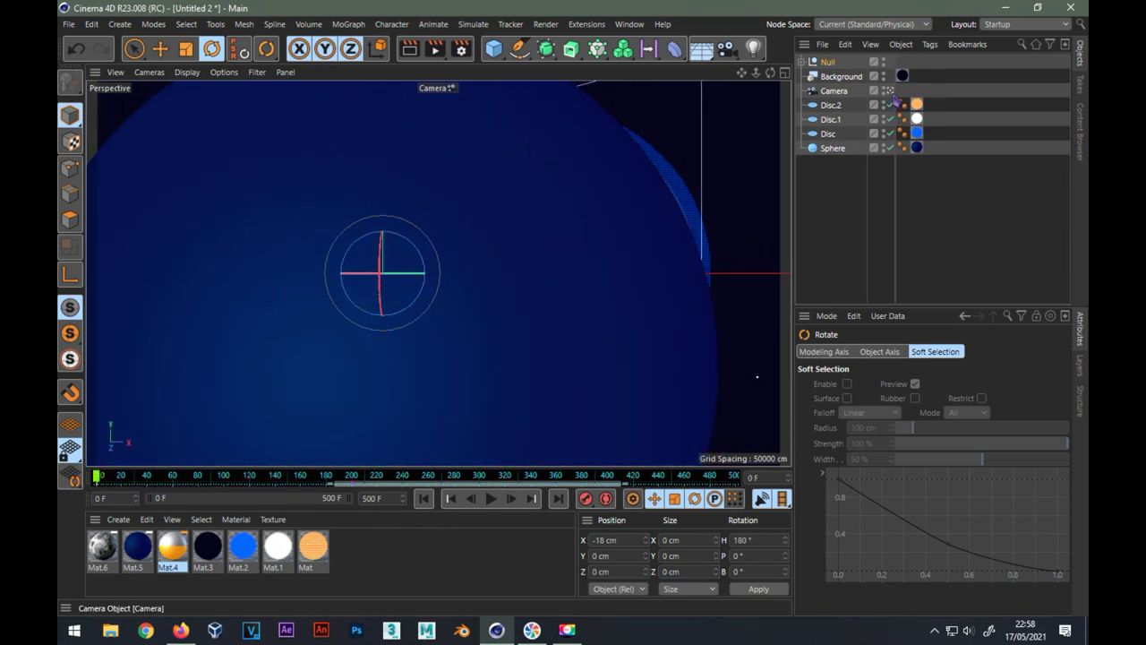
pyautogui.click(889, 91)
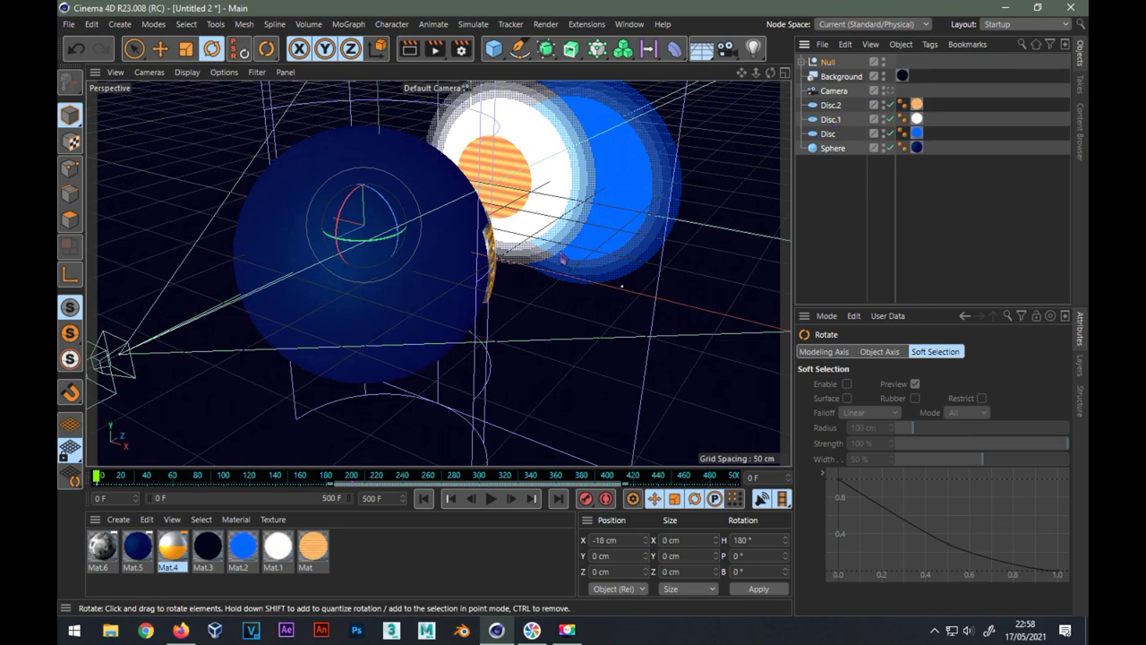
# - Add Null.1 and nest the first Null inside it
pyautogui.click(493, 48)
pyautogui.click(523, 69)
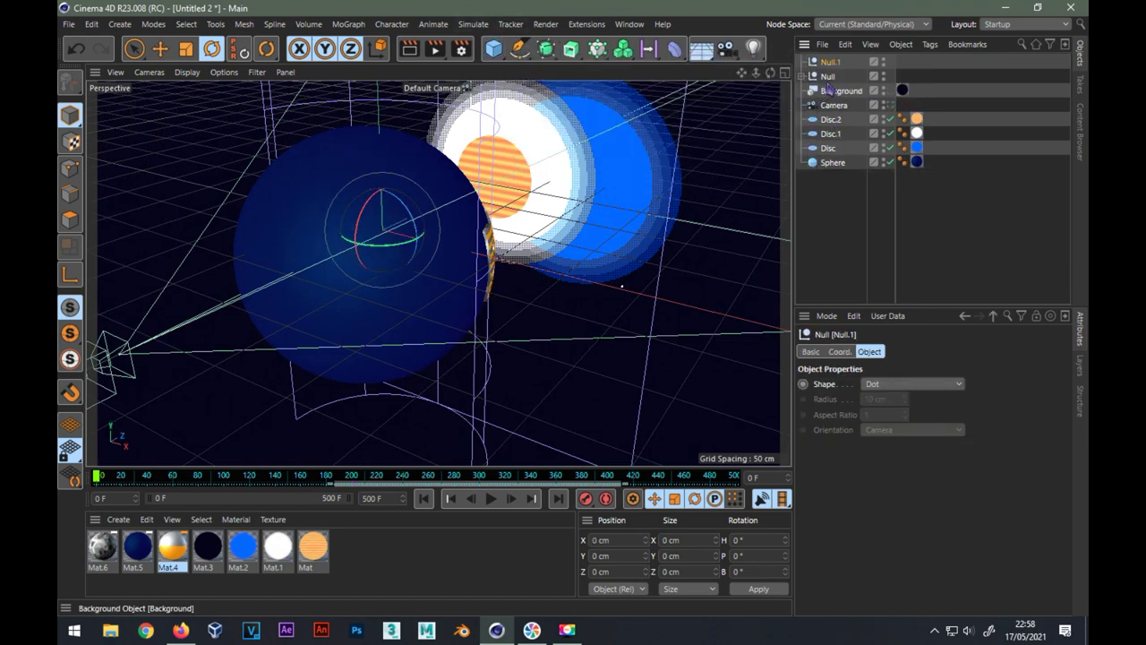
pyautogui.moveTo(828, 77); pyautogui.dragTo(833, 65)
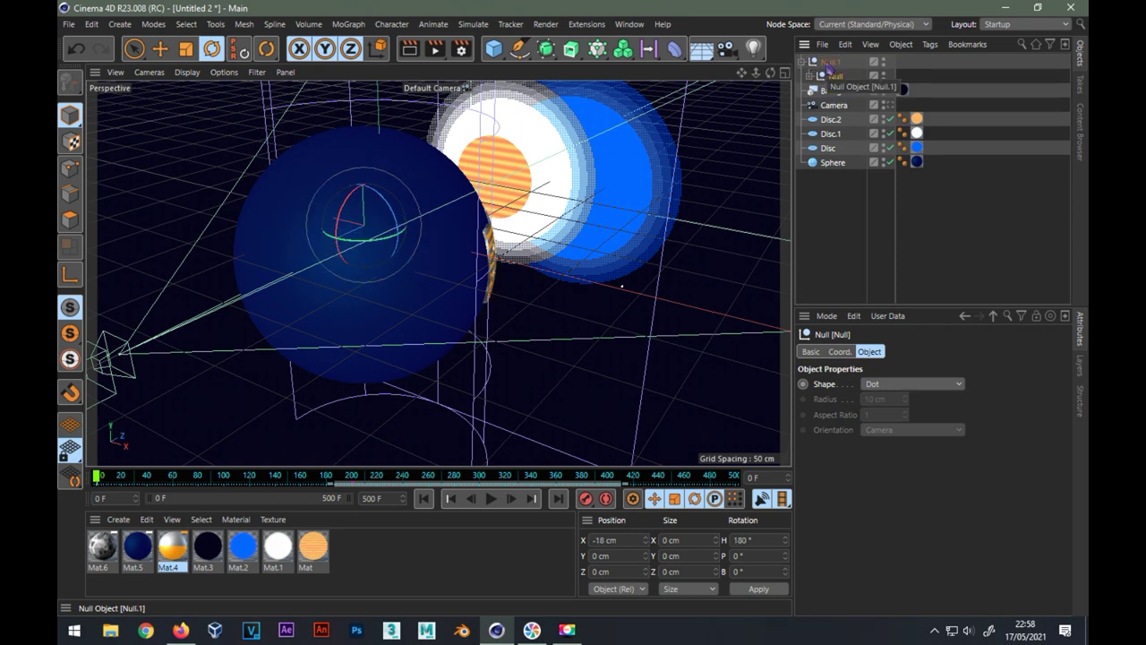
pyautogui.click(803, 61)
pyautogui.click(828, 62)
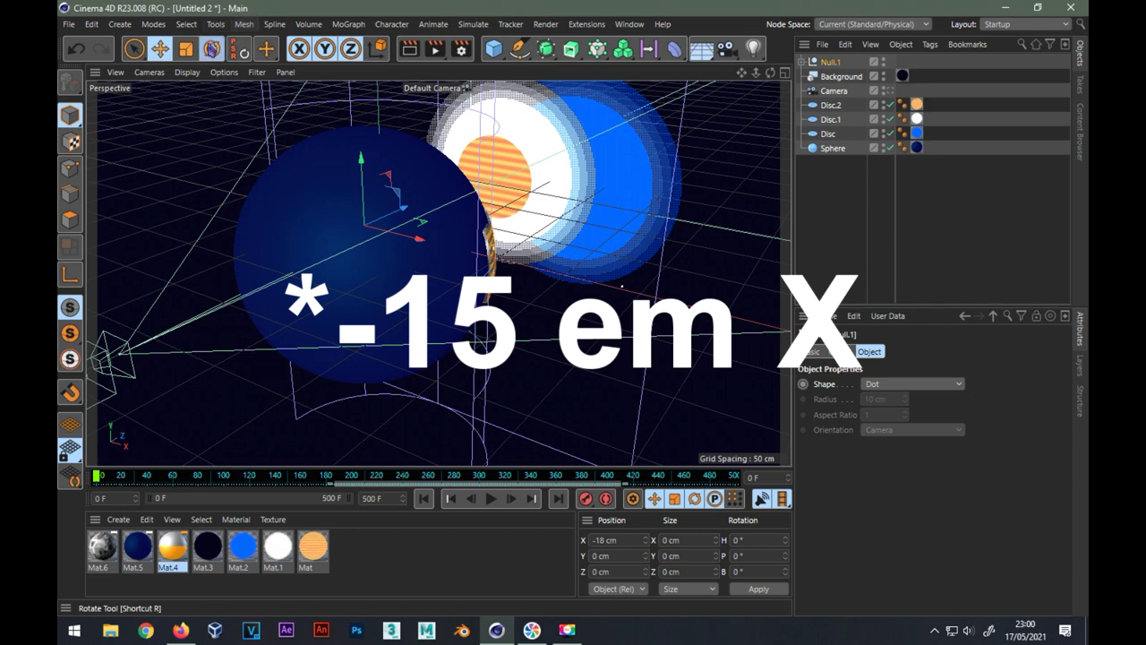
# - Bank Null.1 about -22° and move it to X -11.678, Y 5.615 cm
pyautogui.click(212, 50)
pyautogui.moveTo(392, 235)
pyautogui.mouseDown()
pyautogui.moveTo(640, 205)
pyautogui.moveTo(640, 195)
pyautogui.moveTo(640, 207)
pyautogui.mouseUp()
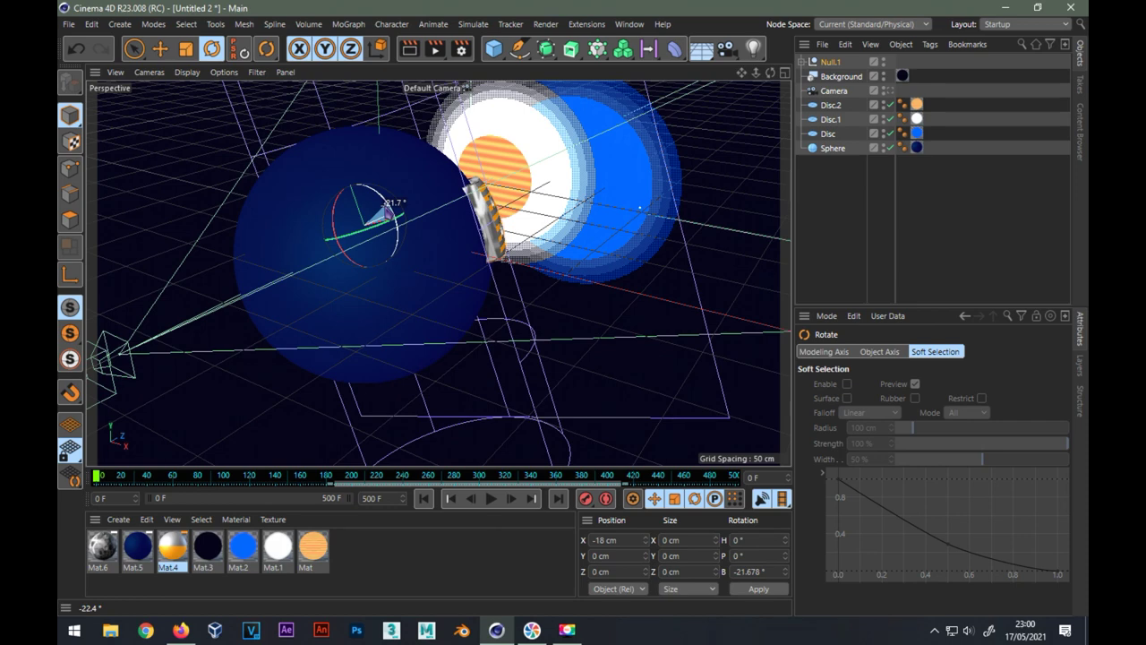
pyautogui.moveTo(639, 207); pyautogui.dragTo(639, 206)
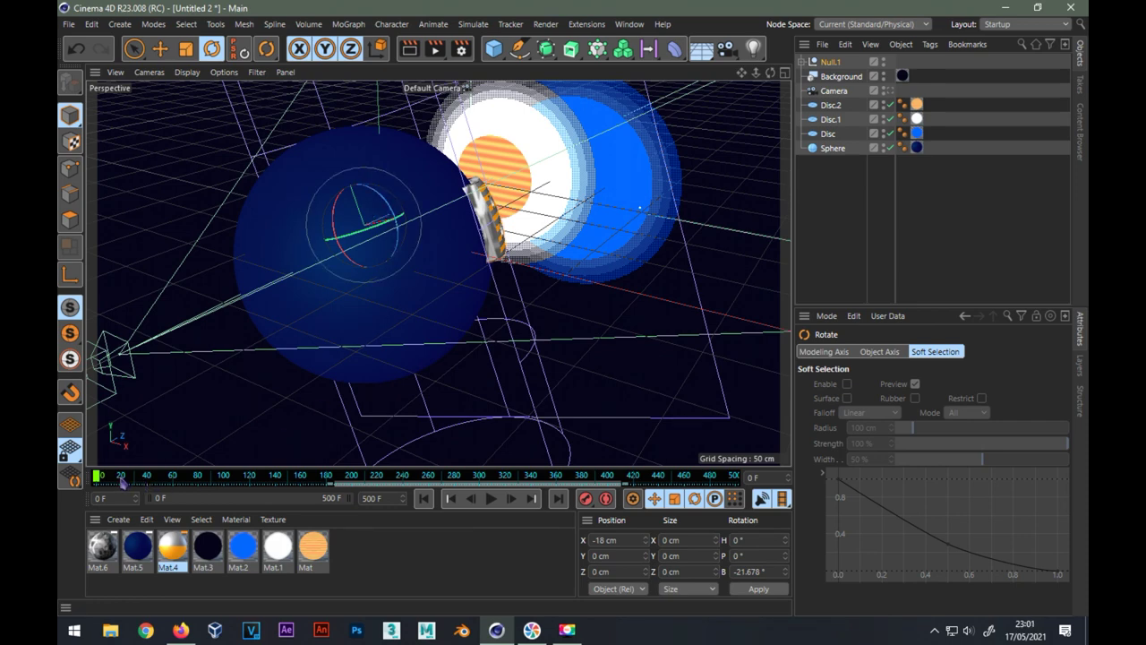
pyautogui.moveTo(100, 480)
pyautogui.mouseDown()
pyautogui.moveTo(224, 475)
pyautogui.moveTo(96, 477)
pyautogui.mouseUp()
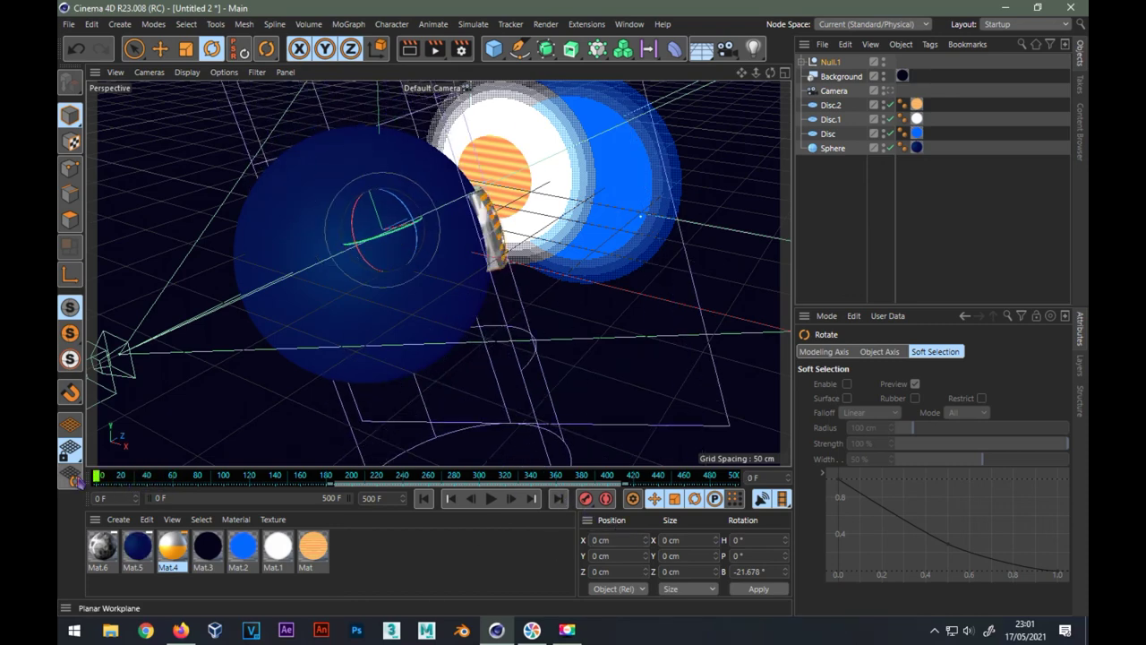
pyautogui.moveTo(122, 482)
pyautogui.mouseDown()
pyautogui.moveTo(204, 487)
pyautogui.moveTo(61, 493)
pyautogui.mouseUp()
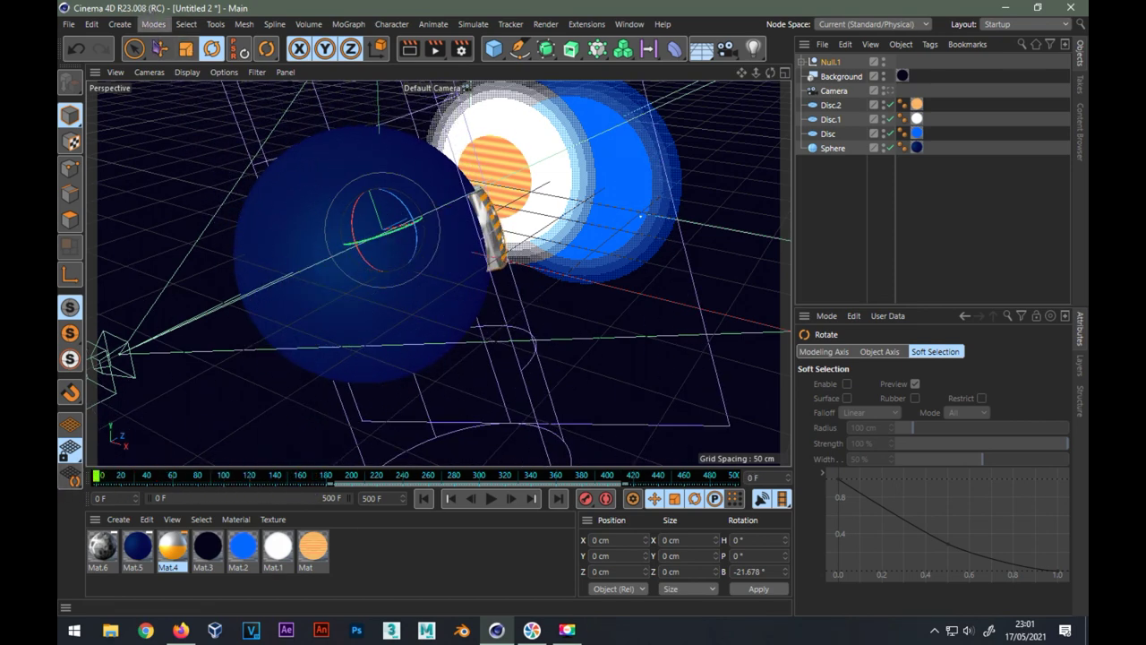
pyautogui.click(161, 48)
pyautogui.moveTo(360, 163)
pyautogui.mouseDown()
pyautogui.moveTo(422, 208)
pyautogui.moveTo(410, 213)
pyautogui.mouseUp()
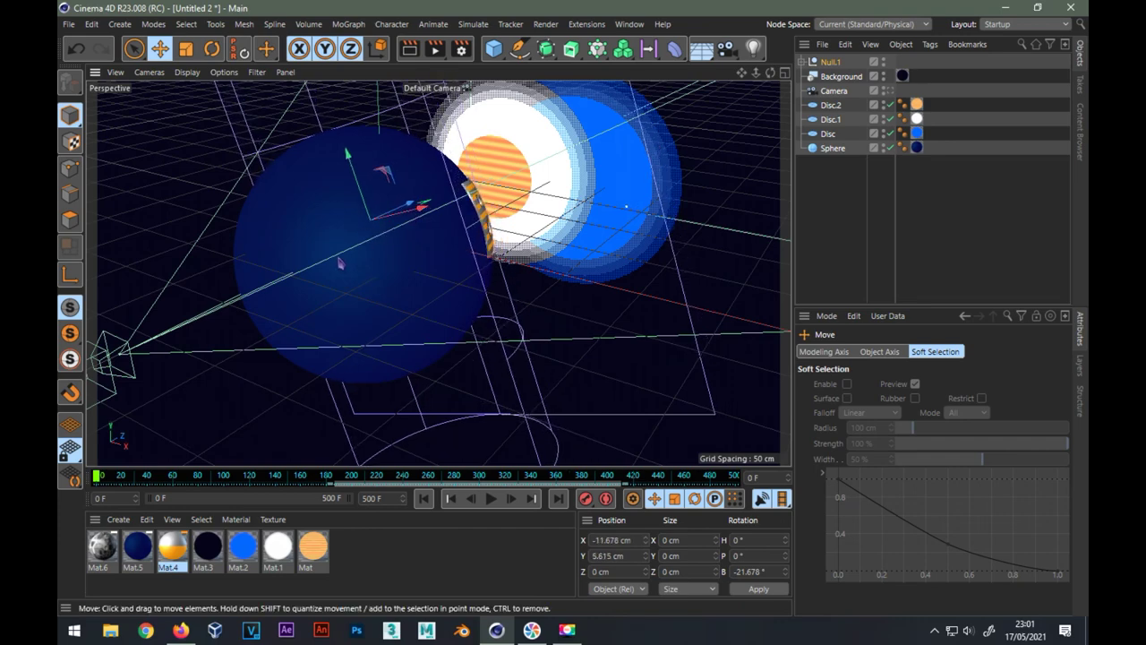
# - Through the scene camera, tilt Null.1 and move it lower toward the sphere
pyautogui.click(889, 90)
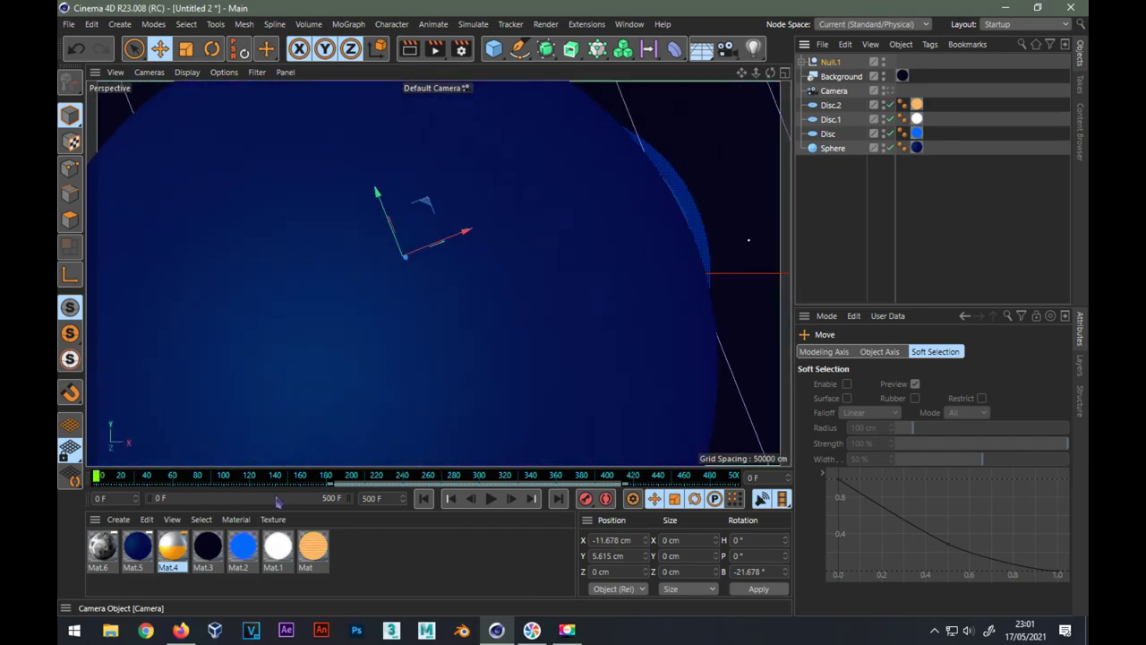
pyautogui.click(117, 475)
pyautogui.moveTo(117, 475); pyautogui.dragTo(208, 475)
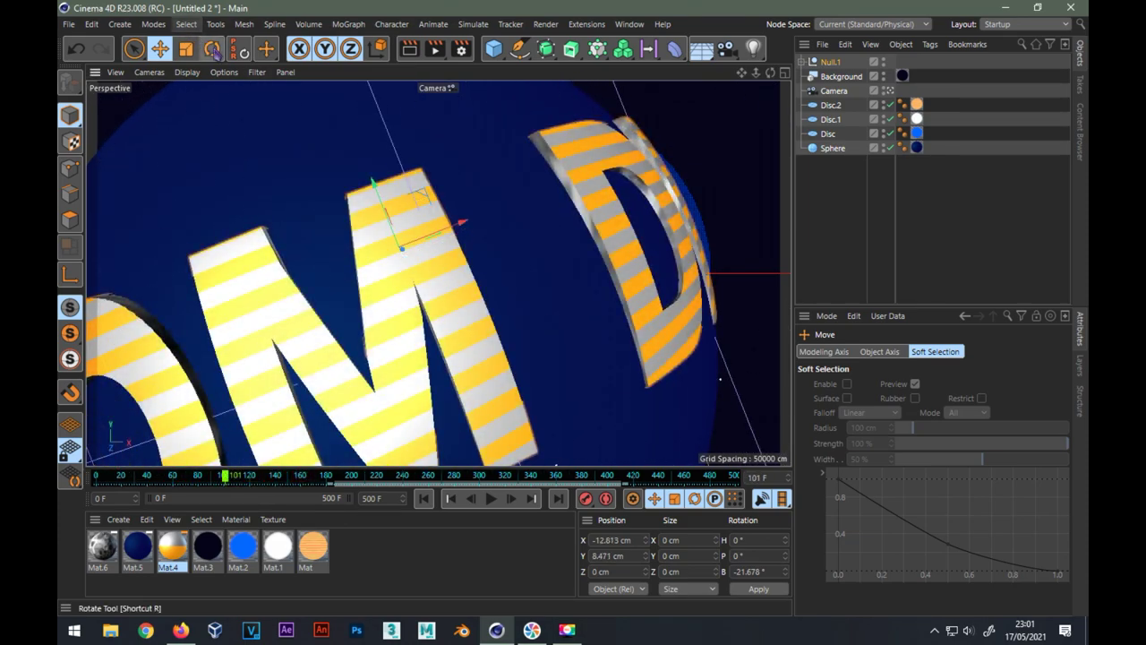
pyautogui.press('r')
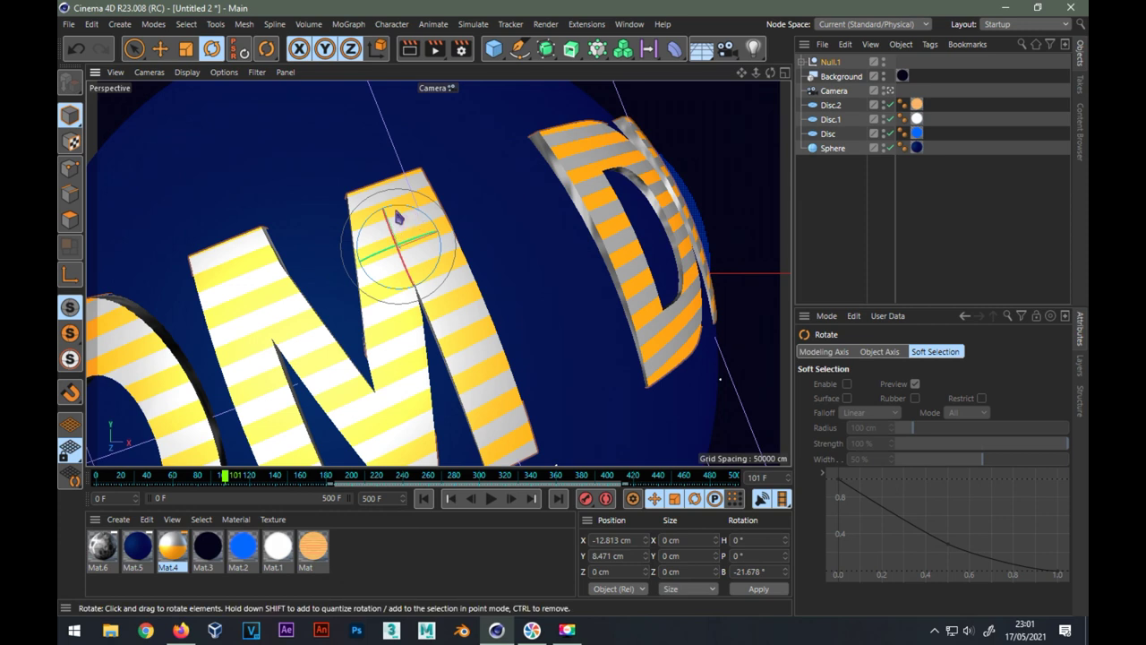
pyautogui.moveTo(385, 225); pyautogui.dragTo(397, 225)
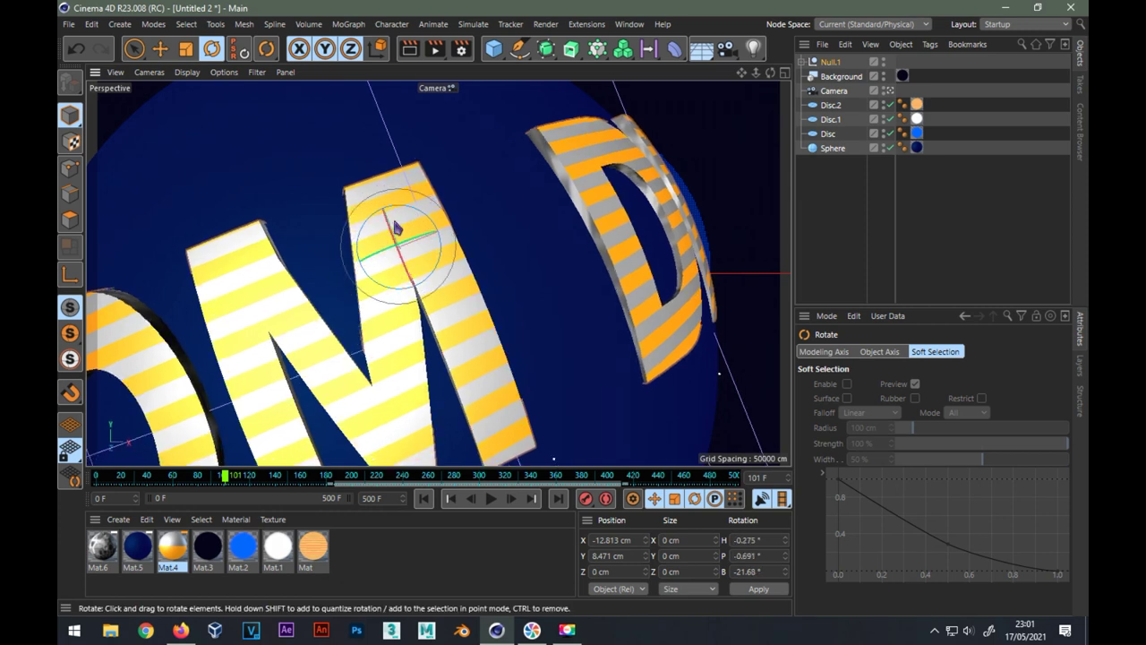
pyautogui.click(159, 48)
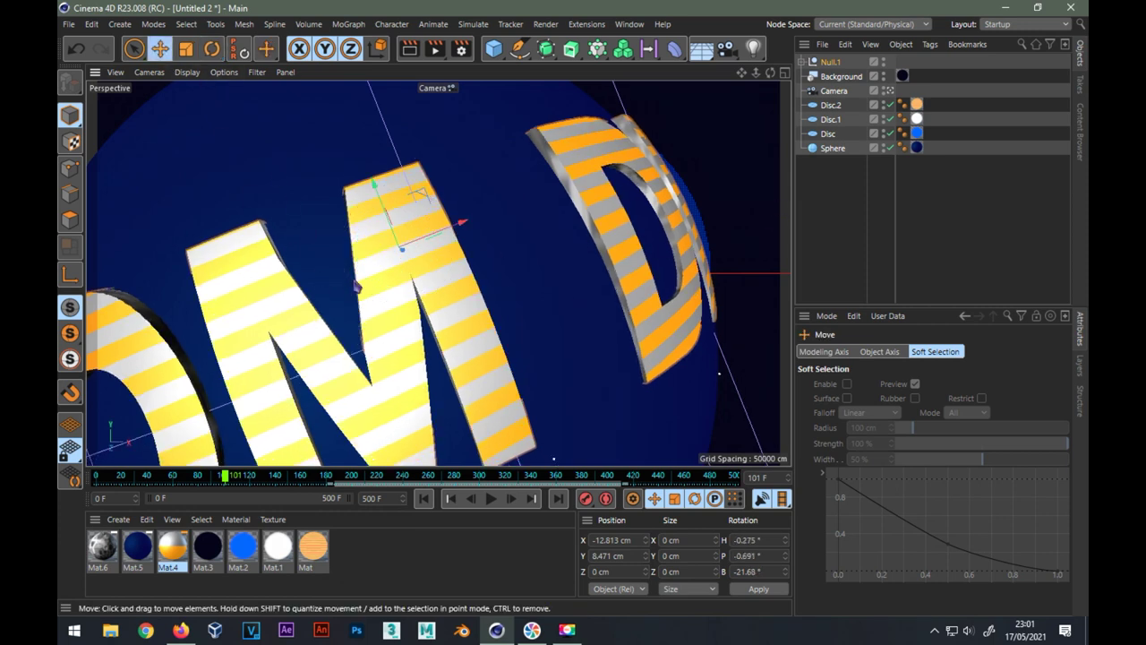
pyautogui.moveTo(398, 249); pyautogui.dragTo(403, 262)
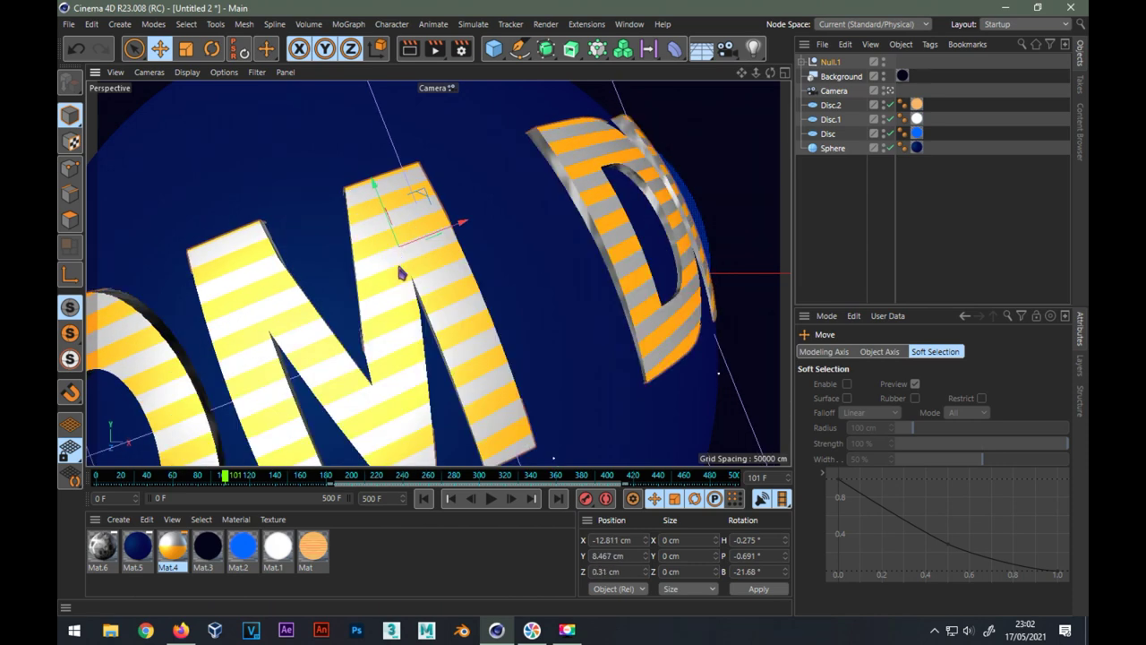
pyautogui.click(211, 48)
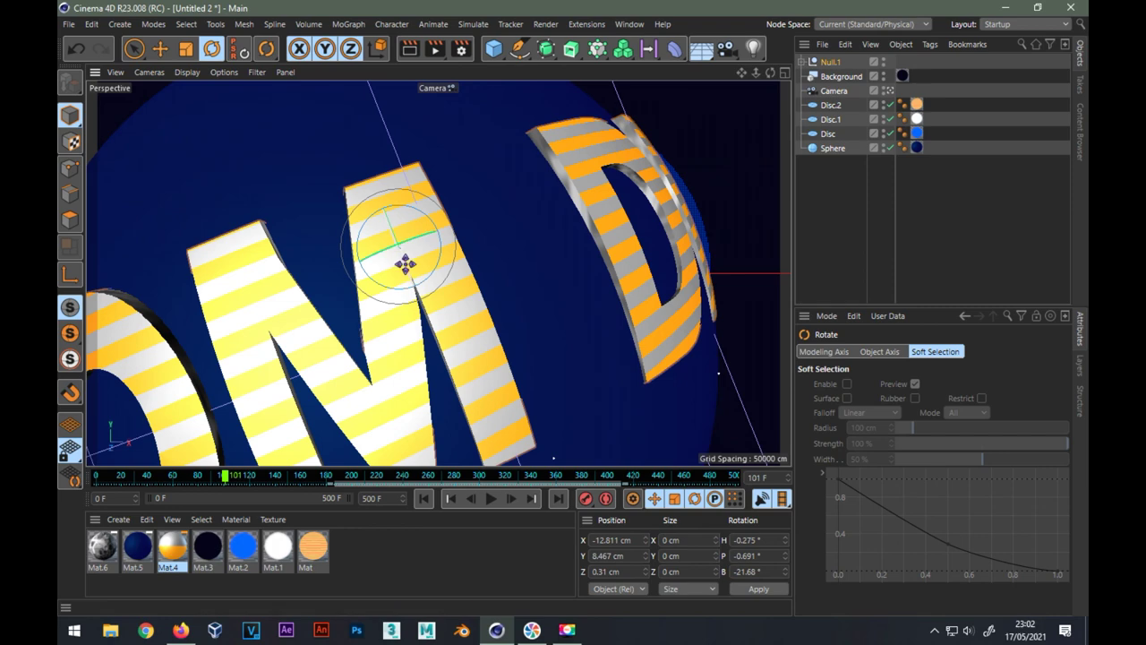
pyautogui.moveTo(405, 262); pyautogui.dragTo(403, 252)
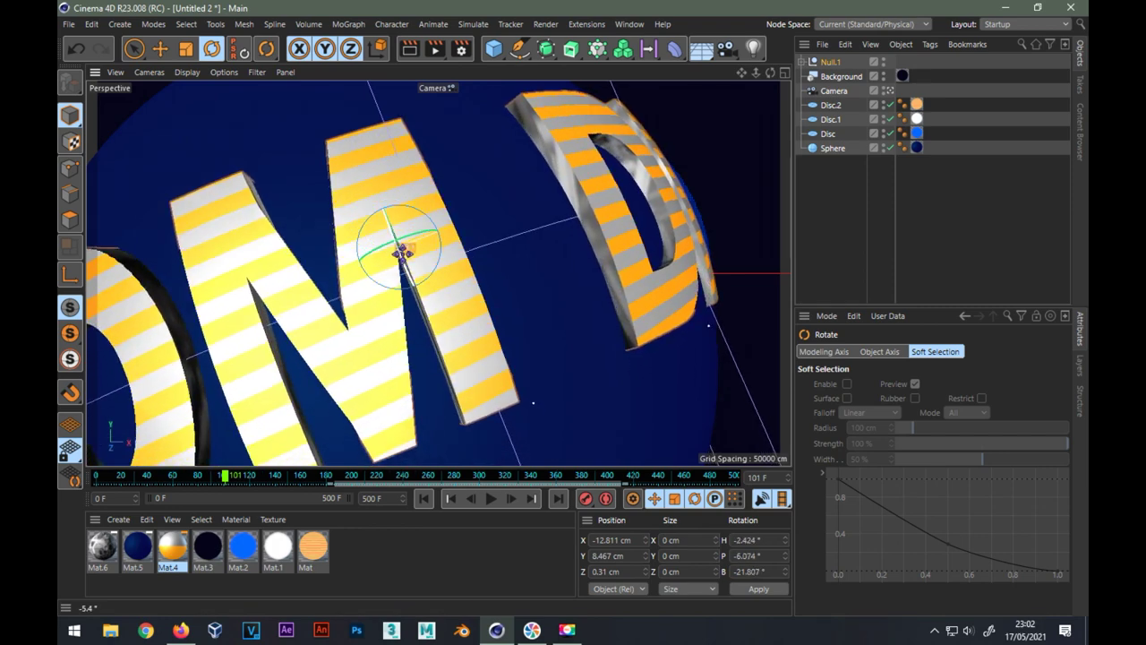
pyautogui.press('e')
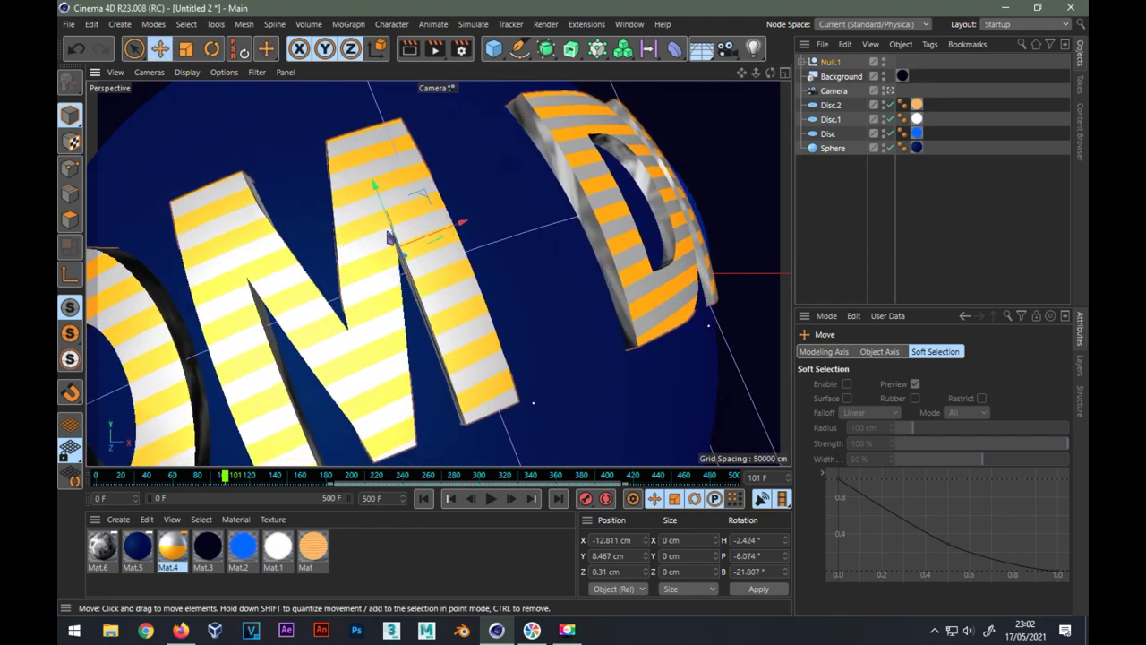
pyautogui.moveTo(394, 229)
pyautogui.mouseDown()
pyautogui.moveTo(410, 272)
pyautogui.moveTo(403, 265)
pyautogui.mouseUp()
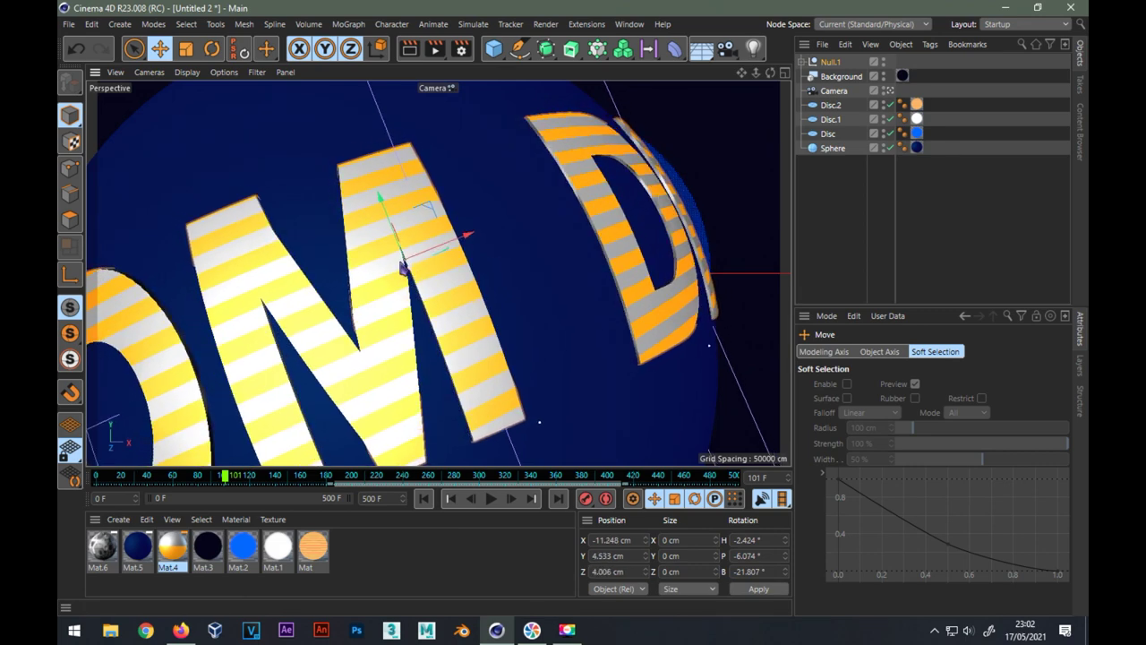
# - Fine-tune Null.1 to X -15.357, Y 5.107 cm with a -27.192° bank
pyautogui.moveTo(226, 482)
pyautogui.mouseDown()
pyautogui.moveTo(160, 483)
pyautogui.moveTo(276, 488)
pyautogui.moveTo(166, 497)
pyautogui.mouseUp()
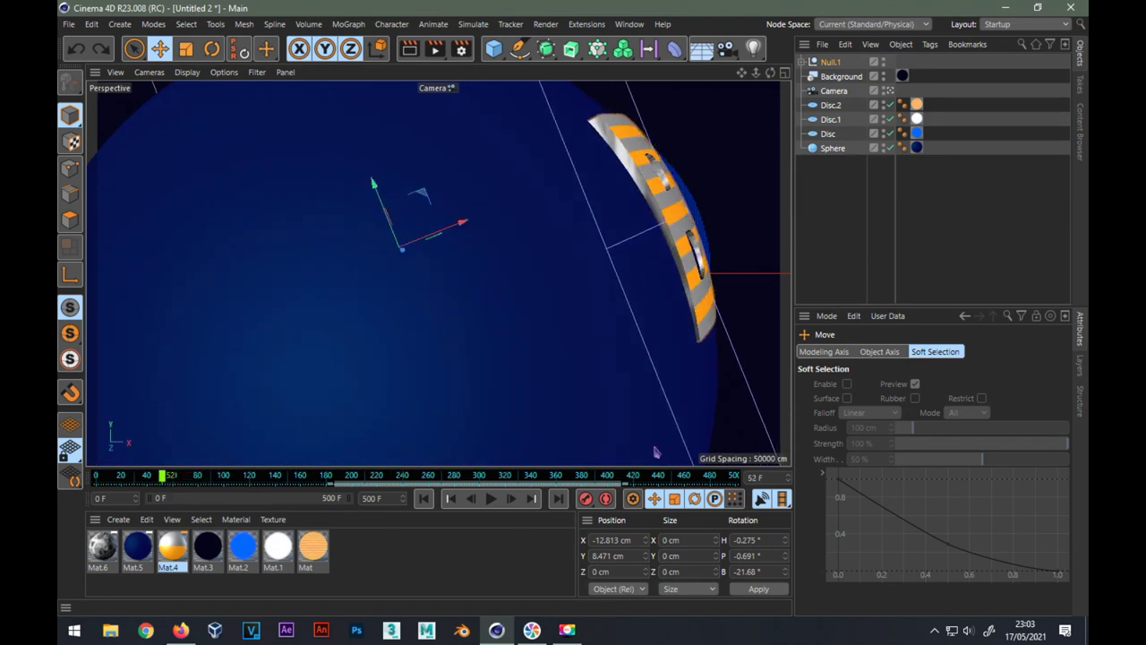
pyautogui.moveTo(374, 185); pyautogui.dragTo(373, 176)
pyautogui.press('r')
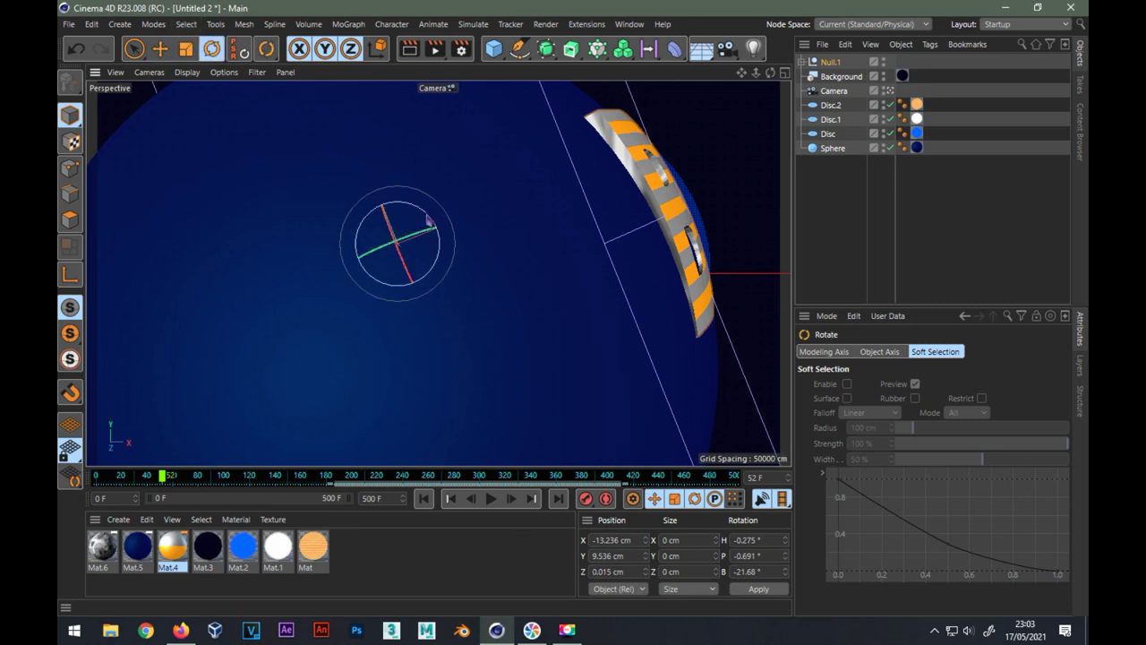
pyautogui.moveTo(428, 221); pyautogui.dragTo(425, 200)
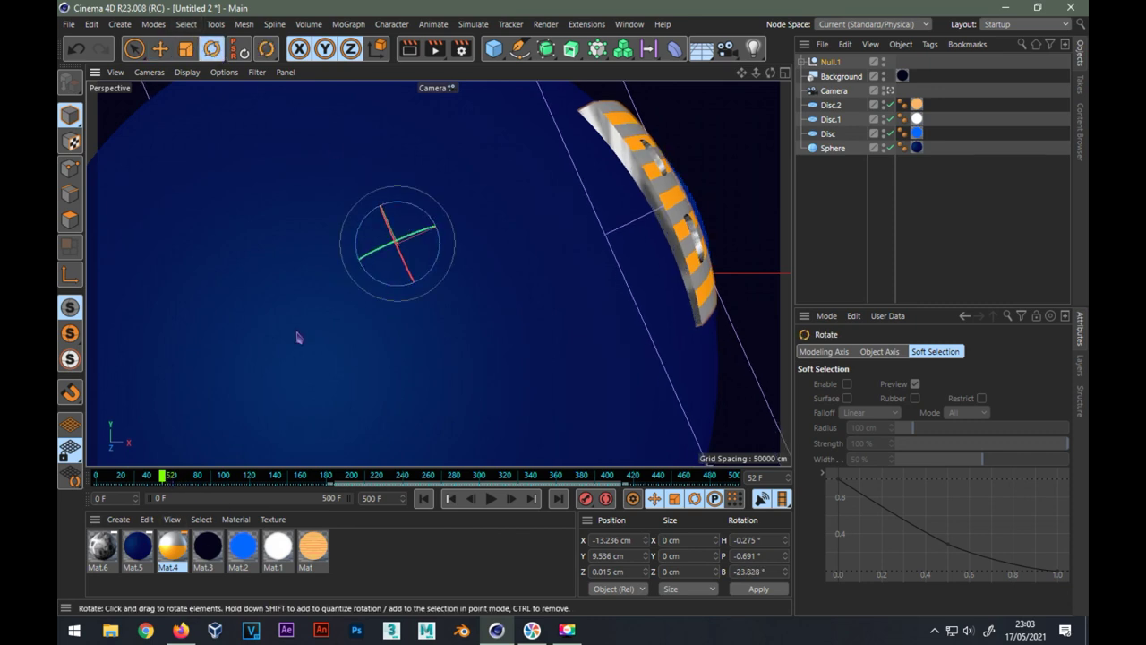
pyautogui.click(160, 49)
pyautogui.moveTo(435, 223); pyautogui.dragTo(437, 227)
pyautogui.click(212, 49)
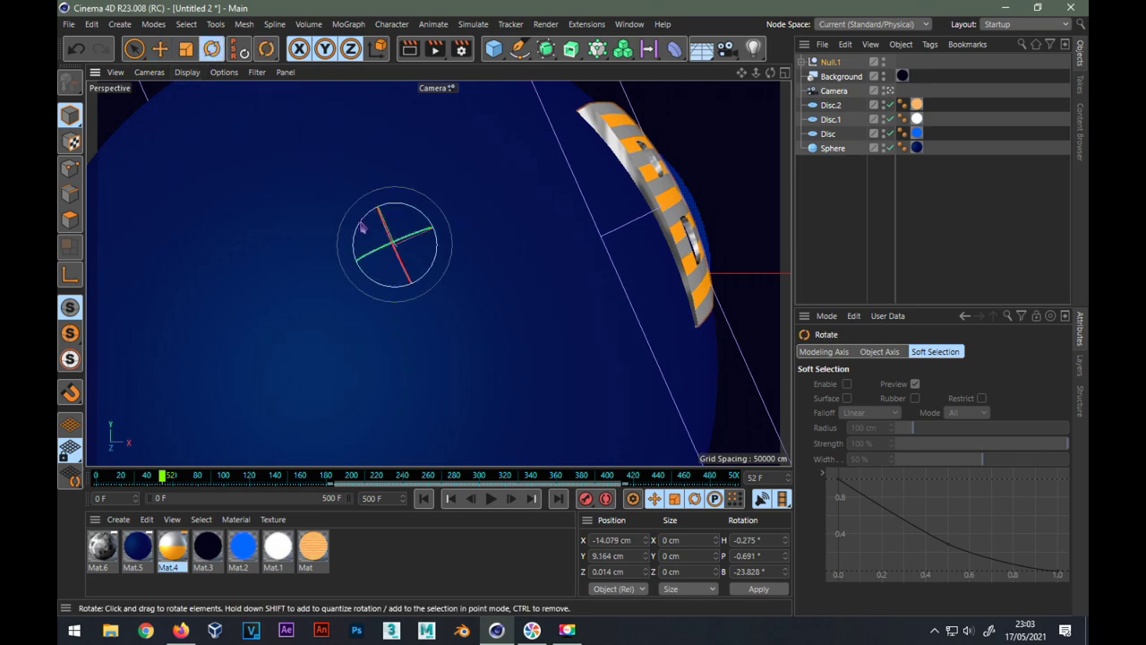
pyautogui.press('e')
pyautogui.moveTo(144, 480)
pyautogui.mouseDown()
pyautogui.moveTo(268, 481)
pyautogui.moveTo(125, 483)
pyautogui.moveTo(157, 493)
pyautogui.moveTo(340, 481)
pyautogui.mouseUp()
pyautogui.click(831, 62)
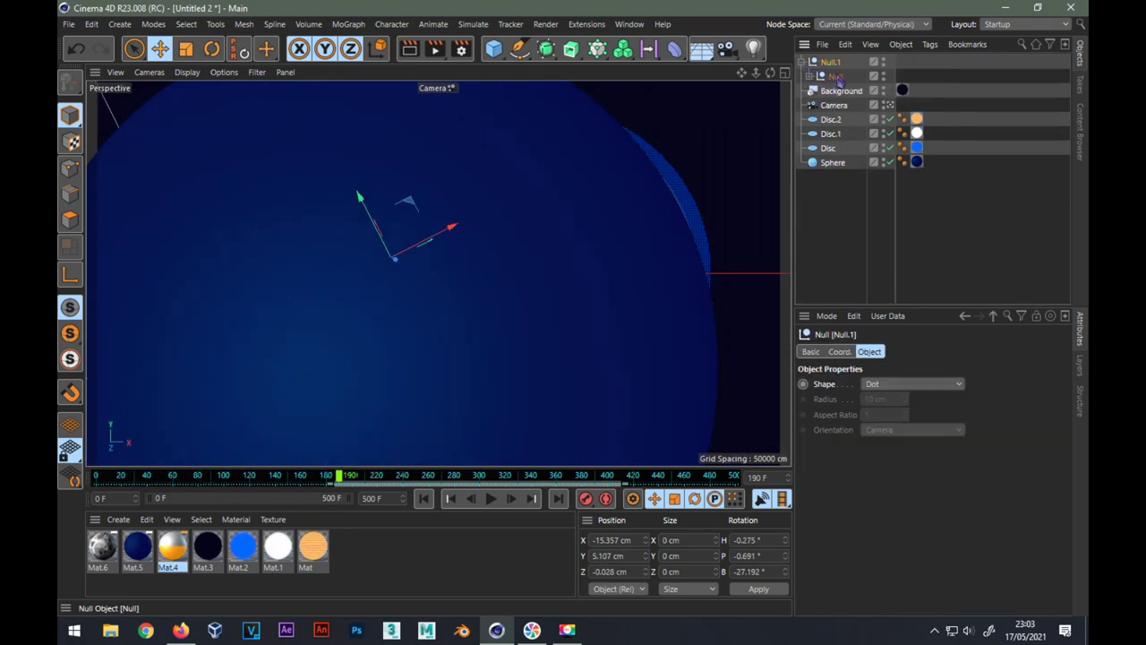
# - Drag the child Null's rotation keys later so the last sits near 240 F
pyautogui.click(835, 76)
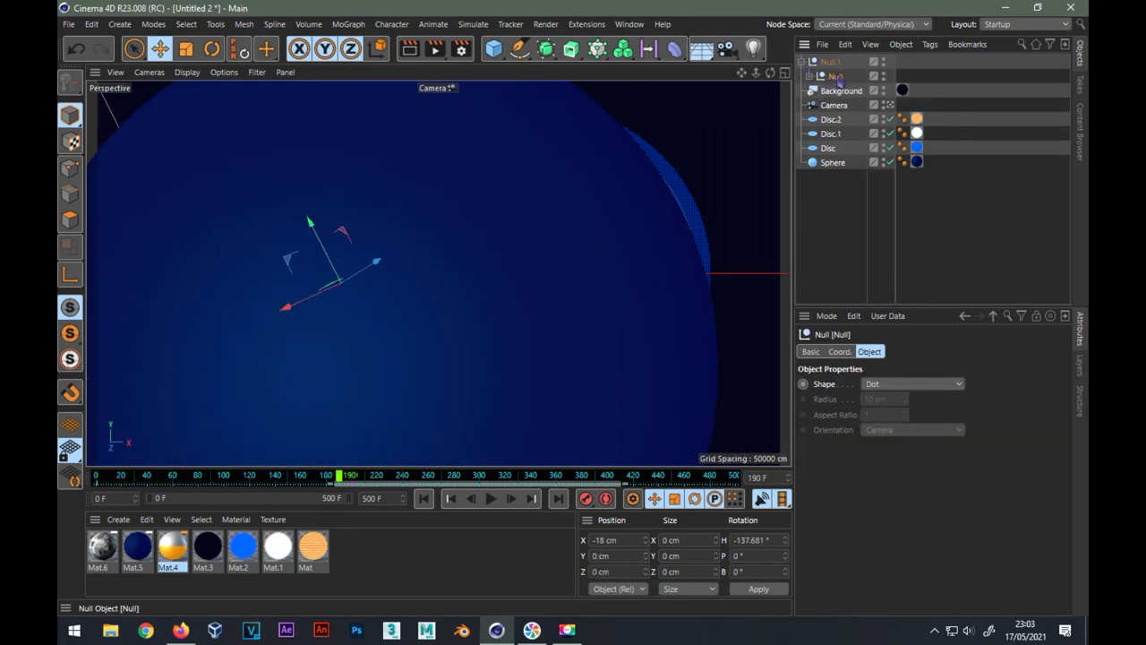
pyautogui.moveTo(343, 481)
pyautogui.mouseDown()
pyautogui.moveTo(129, 481)
pyautogui.moveTo(307, 484)
pyautogui.mouseUp()
pyautogui.click(350, 486)
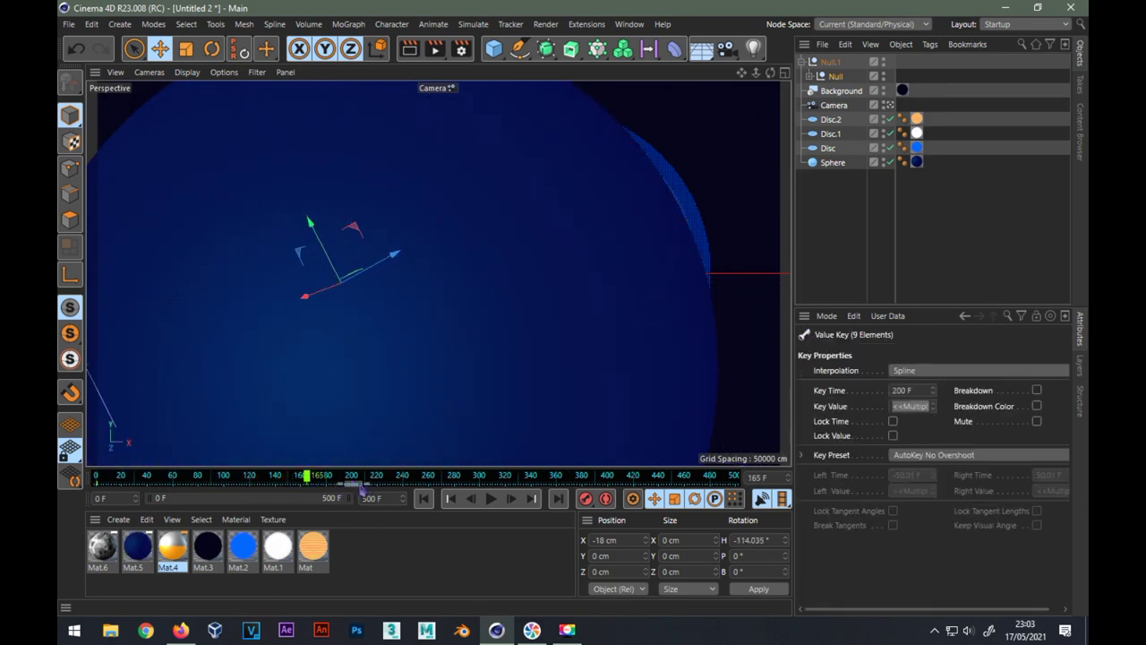
pyautogui.moveTo(354, 487); pyautogui.dragTo(410, 491)
pyautogui.moveTo(316, 484)
pyautogui.mouseDown()
pyautogui.moveTo(616, 477)
pyautogui.moveTo(169, 476)
pyautogui.moveTo(328, 474)
pyautogui.moveTo(339, 461)
pyautogui.moveTo(370, 476)
pyautogui.moveTo(528, 475)
pyautogui.moveTo(321, 478)
pyautogui.moveTo(373, 475)
pyautogui.mouseUp()
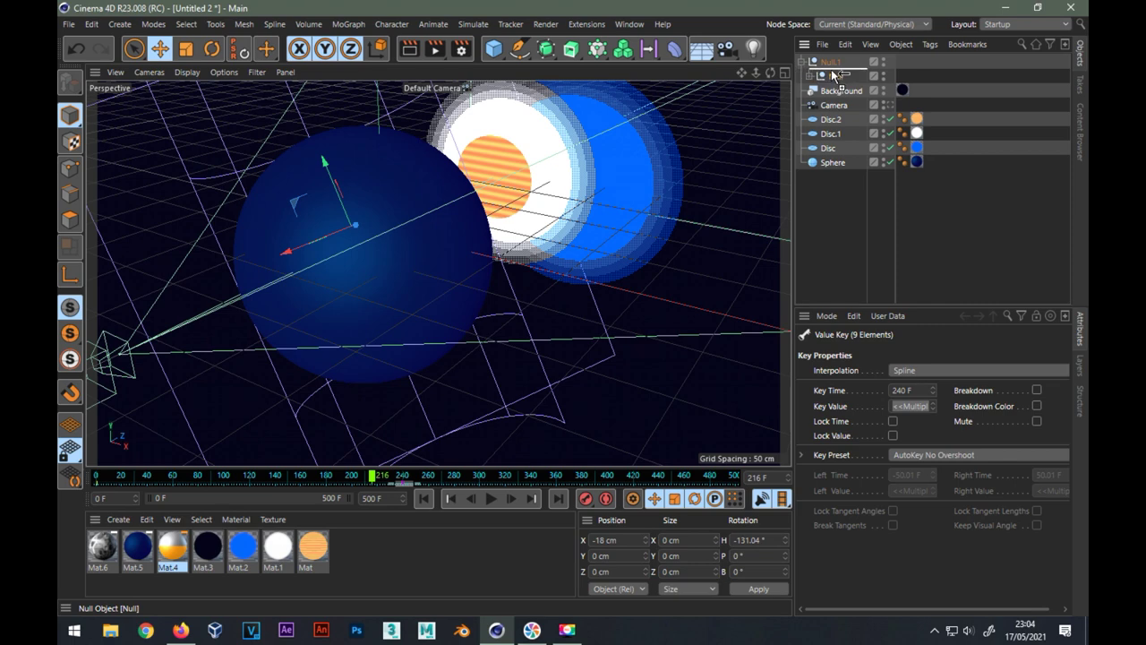
# - Re-nest the Null under Null.1, delete a spare key, and place rotation keys at 19 F and 240 F
pyautogui.moveTo(833, 74); pyautogui.dragTo(834, 77)
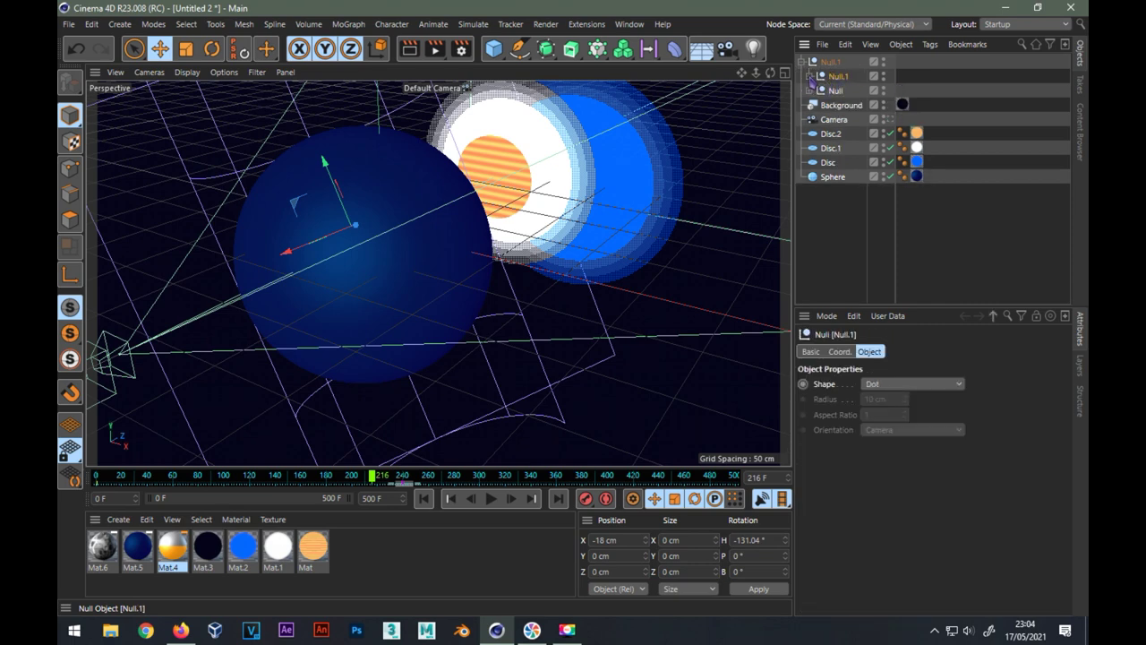
pyautogui.click(810, 77)
pyautogui.click(421, 485)
pyautogui.moveTo(421, 484); pyautogui.dragTo(389, 484)
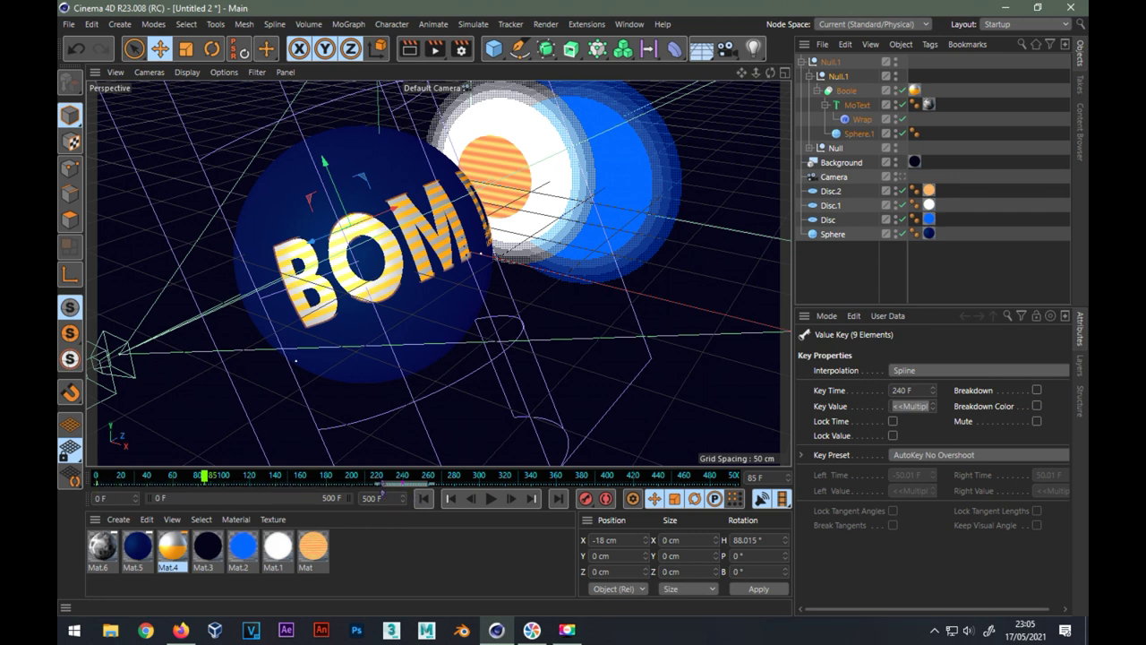
pyautogui.press('Delete')
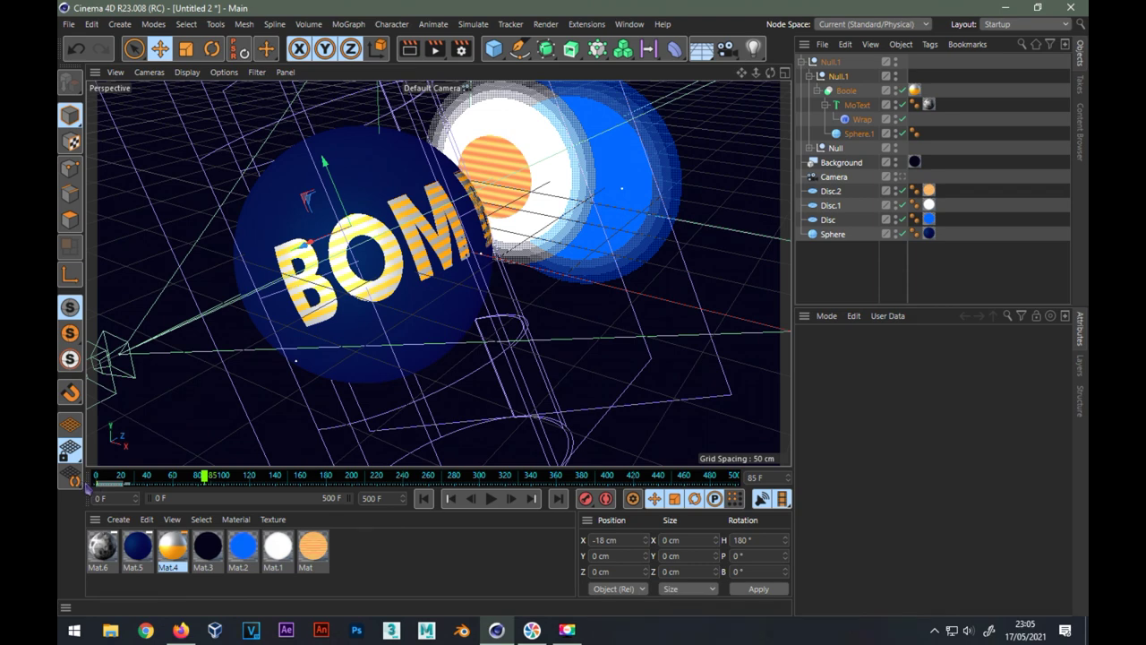
pyautogui.moveTo(104, 488); pyautogui.dragTo(129, 489)
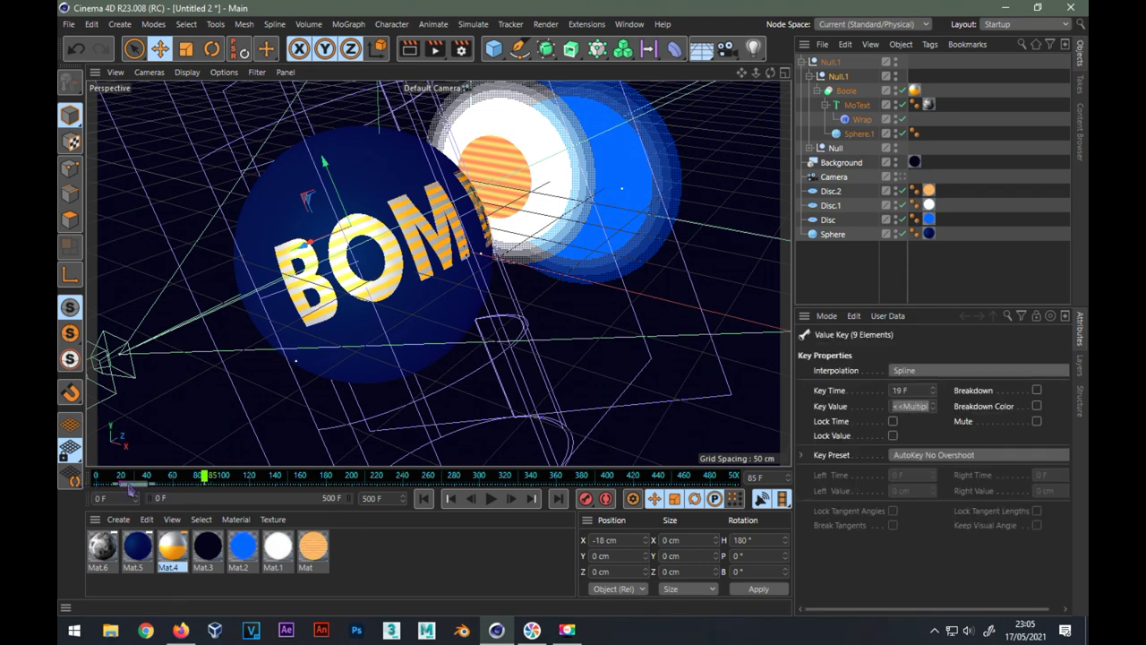
pyautogui.click(130, 486)
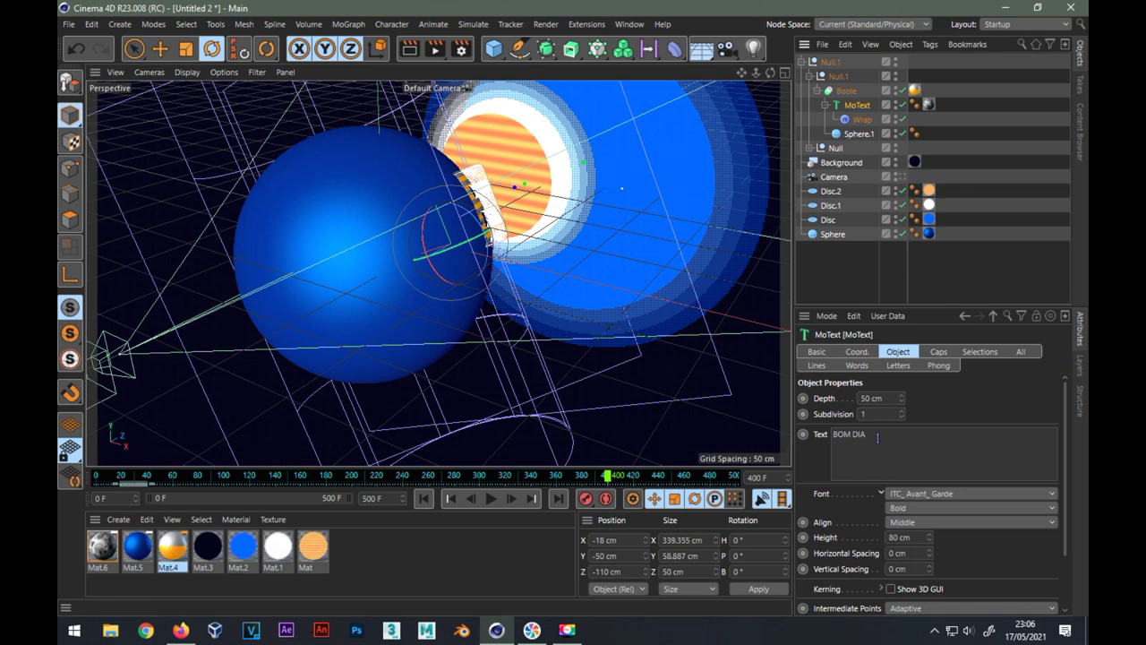
# - Erase 'BOM DIA' from the MoText Text field, leaving it blank
pyautogui.tripleClick(837, 434)
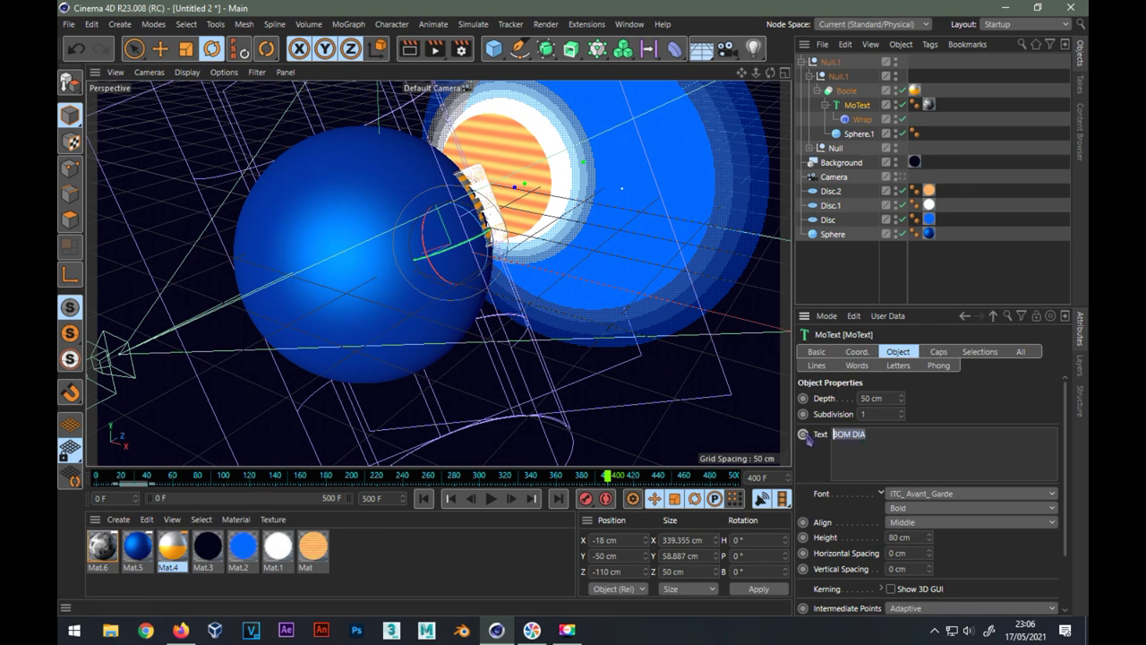
pyautogui.press('BackSpace')
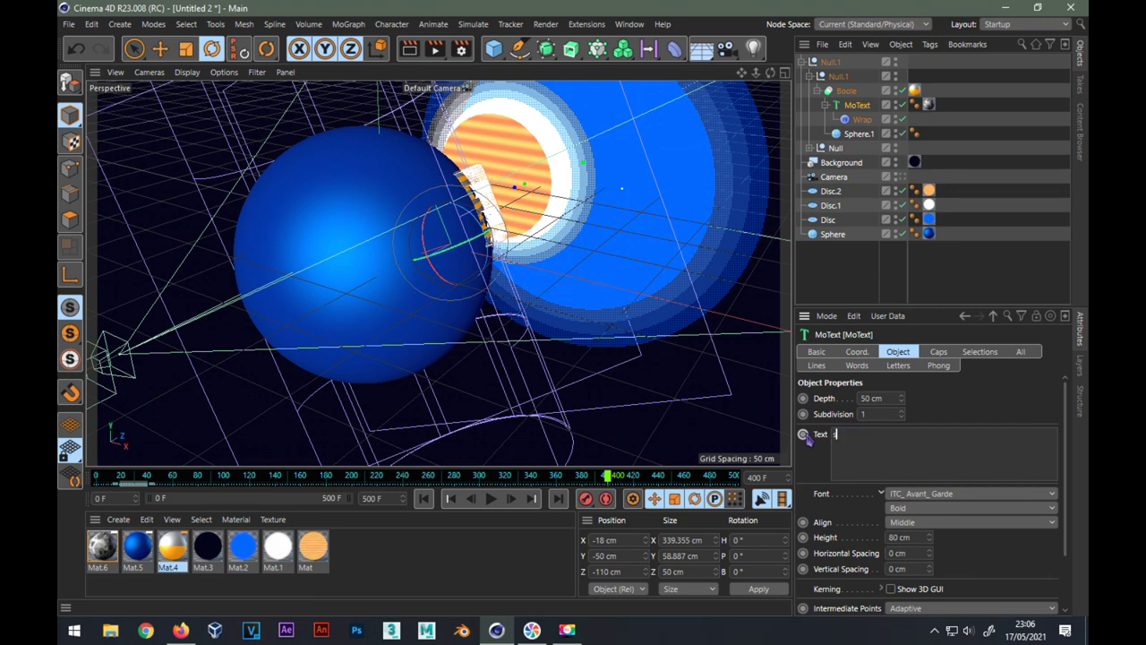
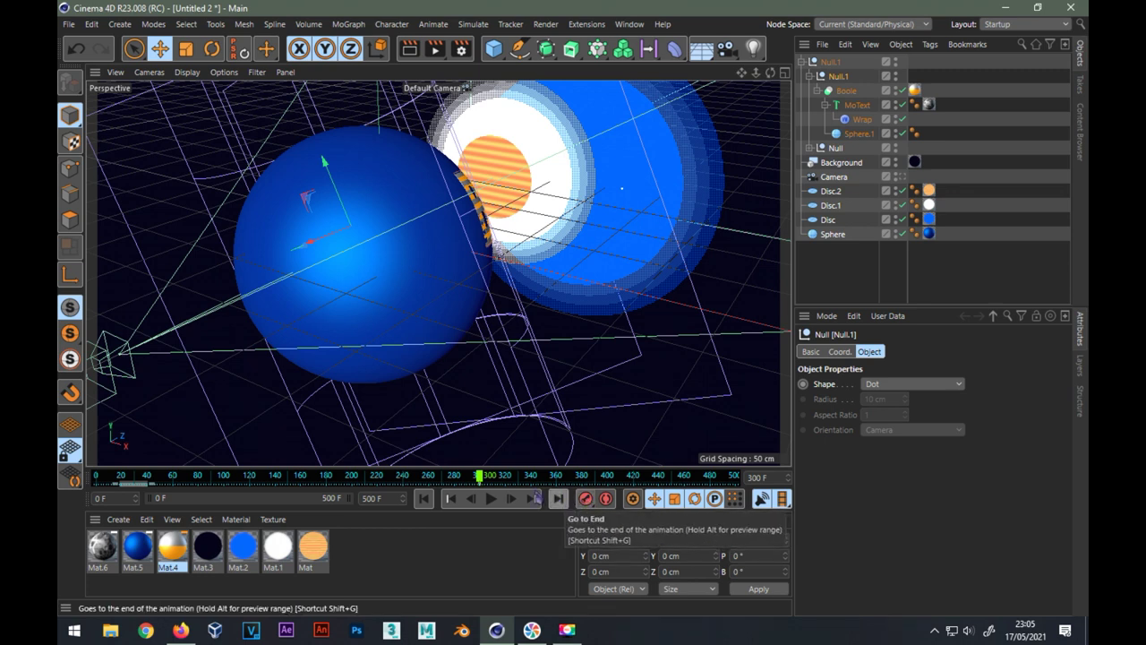
# - At frame 400, rotate Null.1 to heading about 57.7° so the S faces the camera, then paste a copy
pyautogui.moveTo(482, 476)
pyautogui.mouseDown()
pyautogui.moveTo(548, 495)
pyautogui.moveTo(616, 488)
pyautogui.mouseUp()
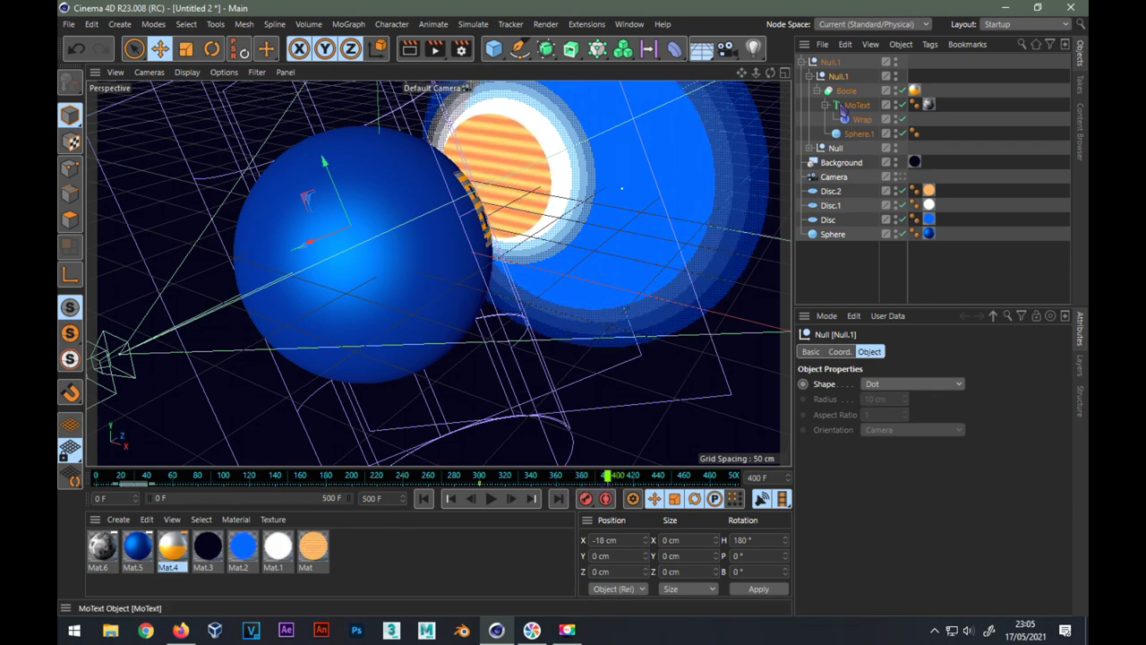
pyautogui.click(212, 49)
pyautogui.moveTo(287, 260); pyautogui.dragTo(175, 298)
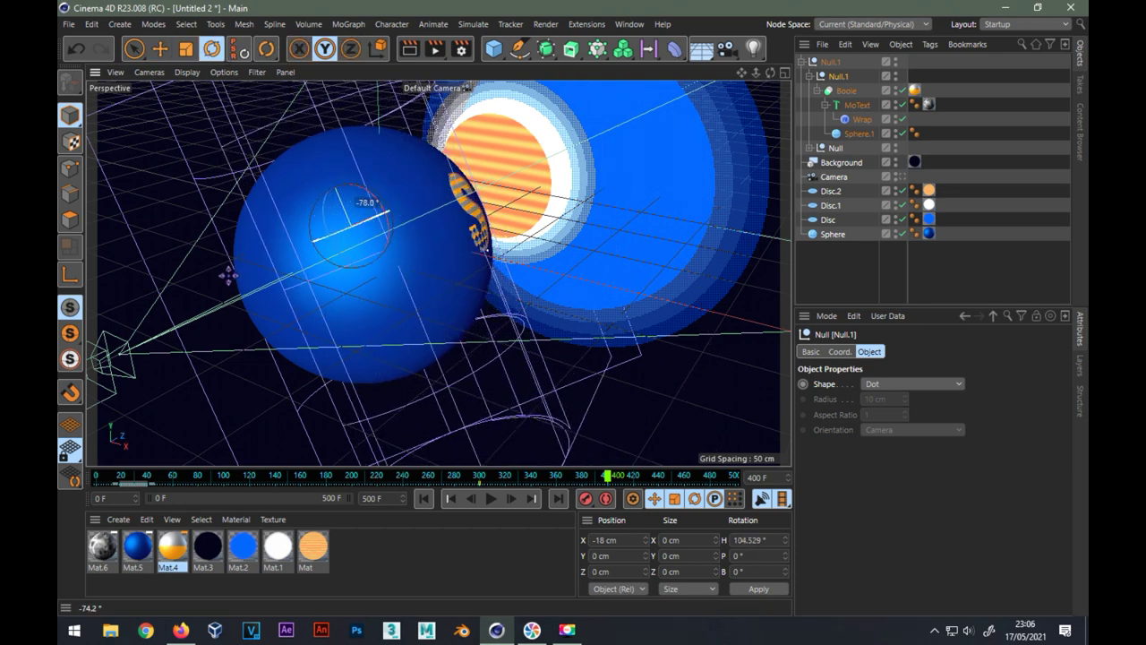
pyautogui.moveTo(175, 297); pyautogui.dragTo(174, 289)
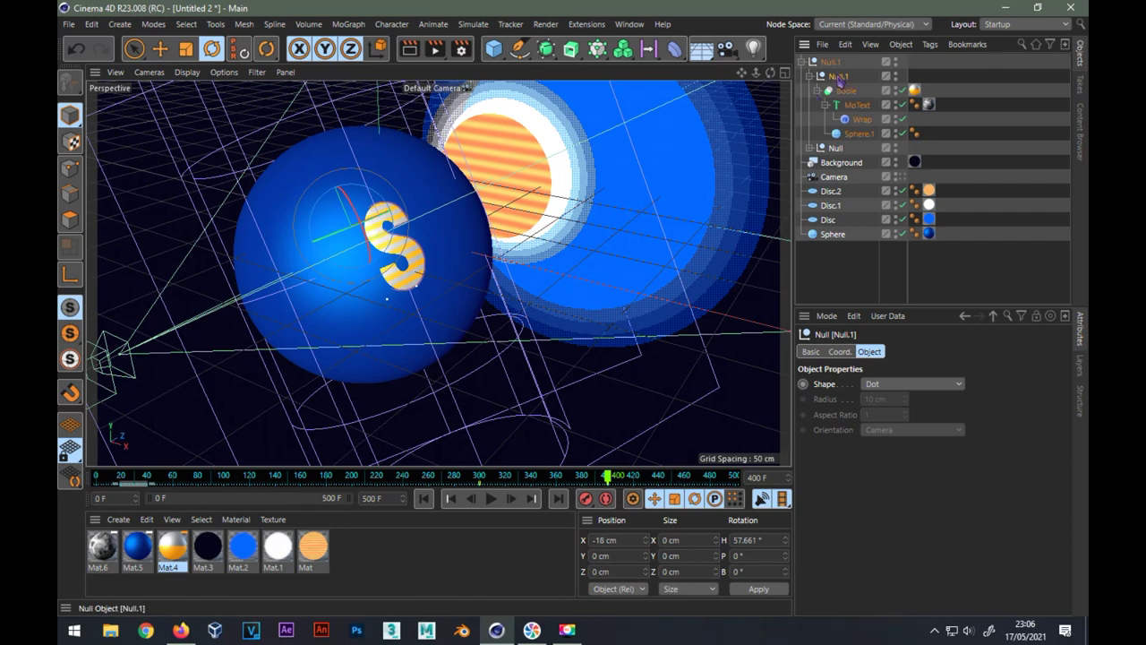
pyautogui.hotkey('ctrl', 'v')
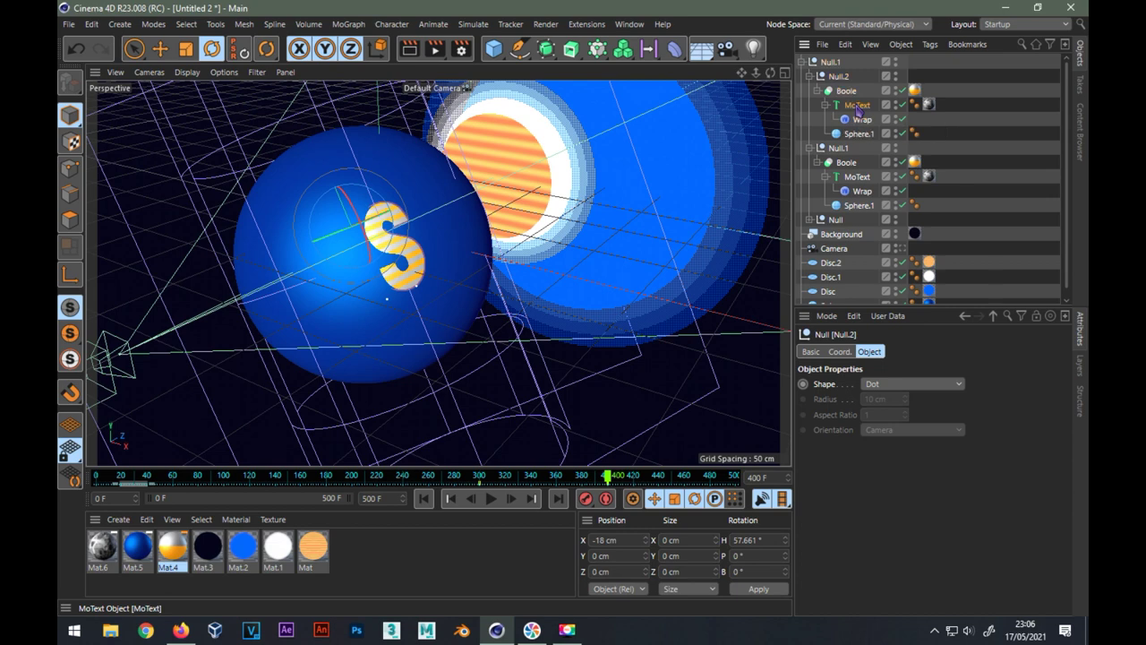
# - Rotate the pasted Null.2 to heading 79° so its P sits beside the S, reading SP
pyautogui.click(857, 104)
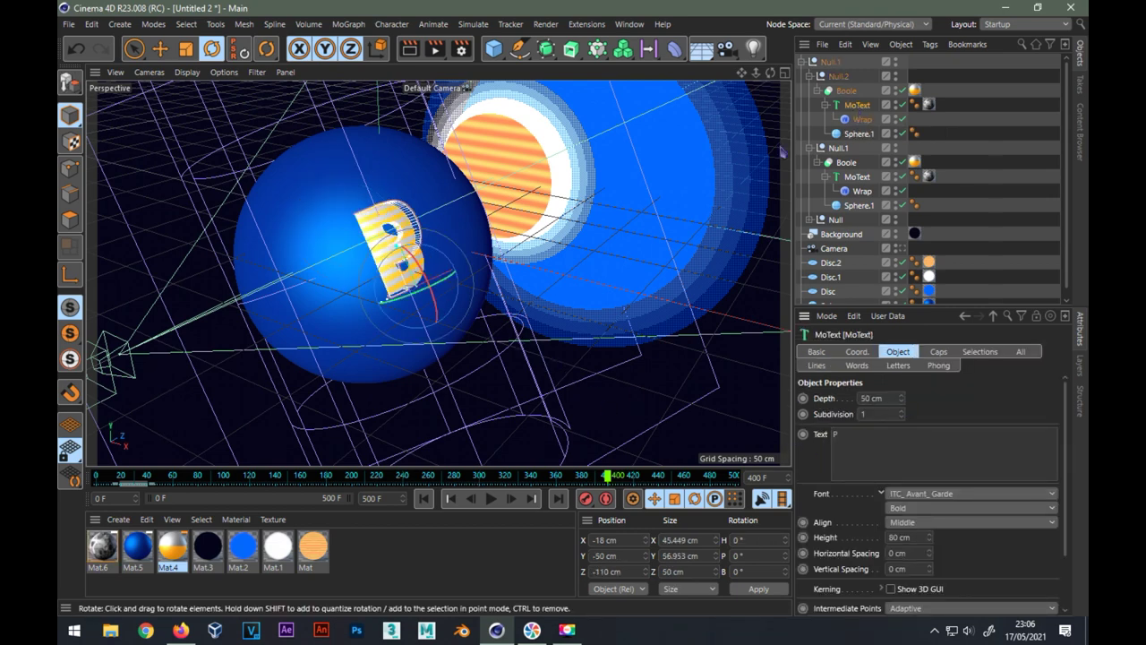
pyautogui.click(837, 77)
pyautogui.moveTo(345, 229); pyautogui.dragTo(388, 224)
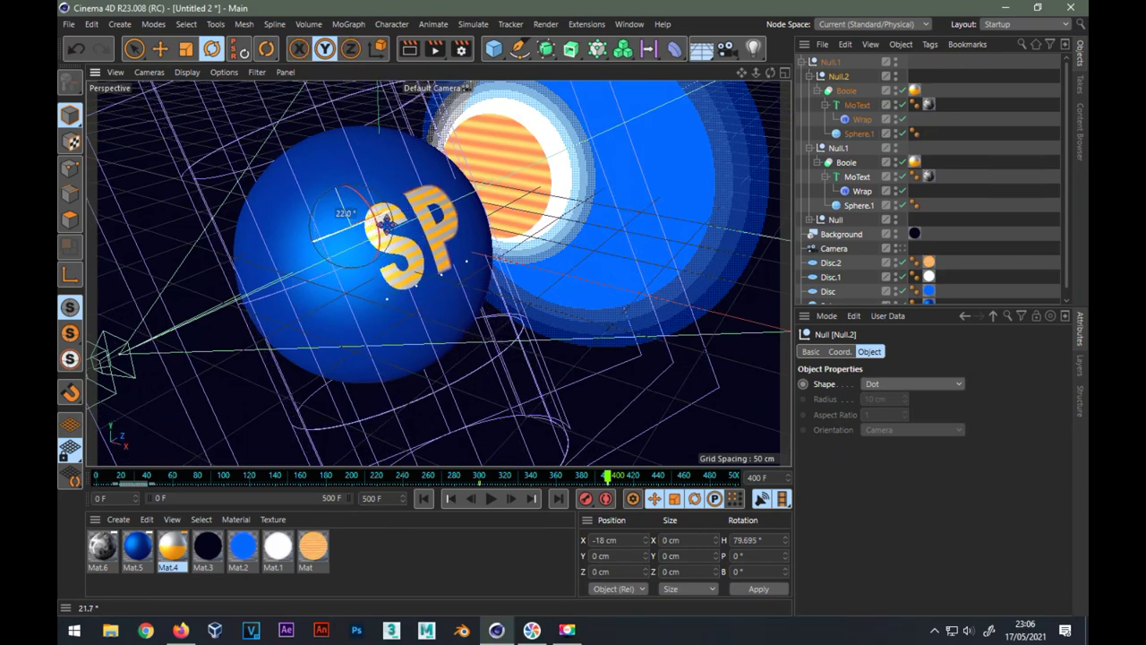
pyautogui.moveTo(388, 224); pyautogui.dragTo(388, 224)
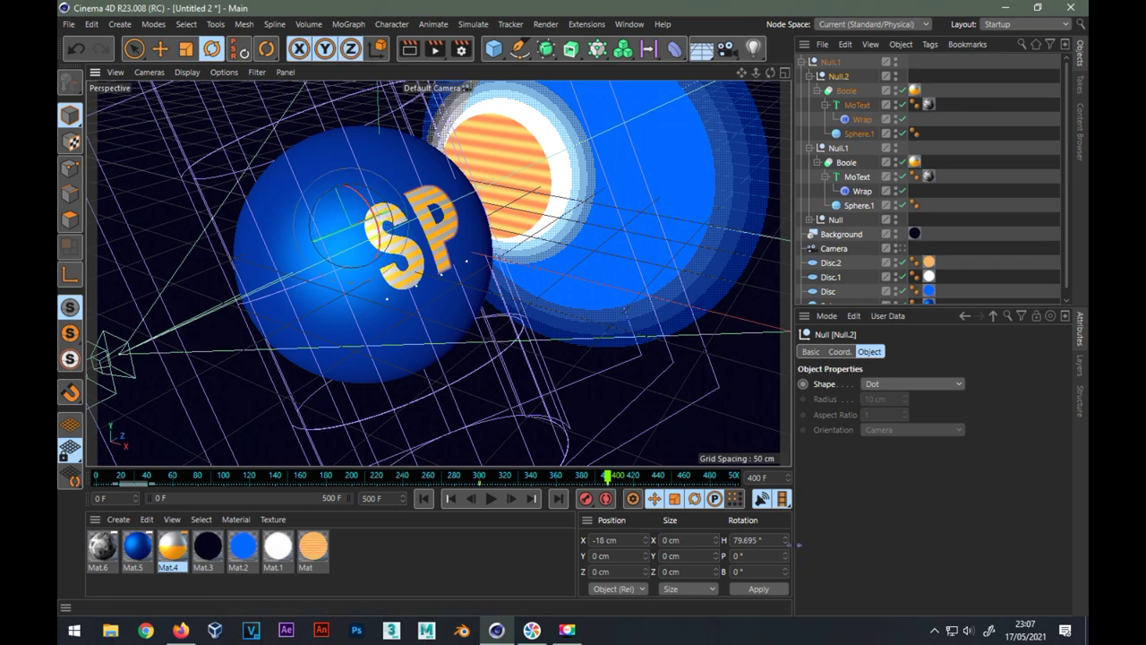
pyautogui.press('BackSpace')
pyautogui.write('80')
pyautogui.press('Return')
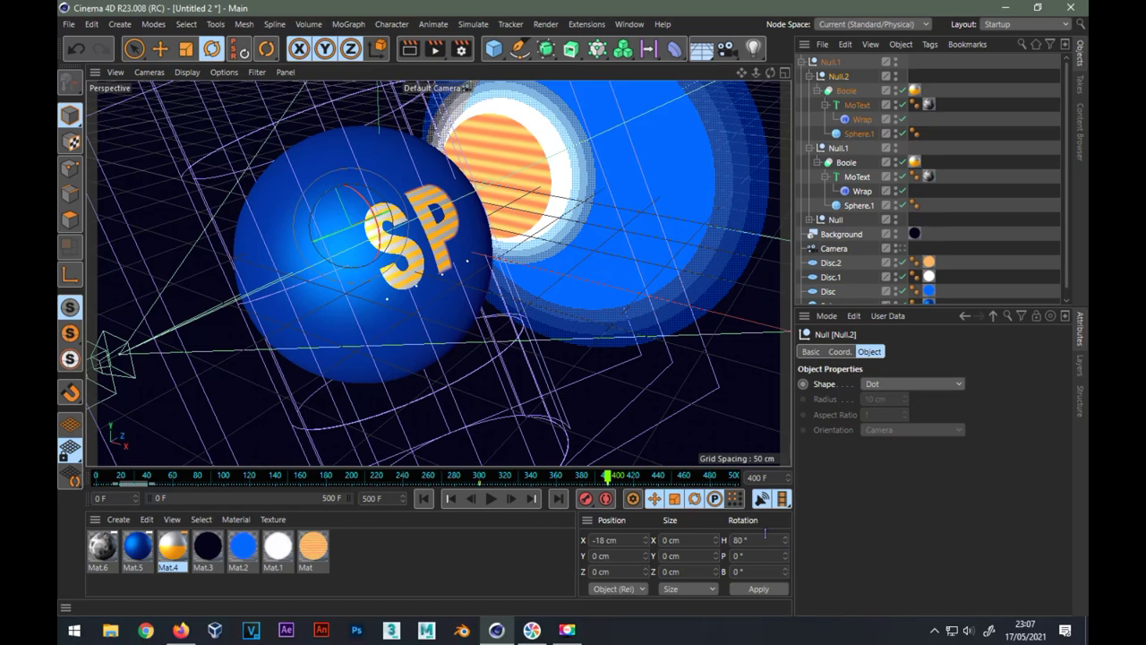
pyautogui.moveTo(609, 476)
pyautogui.mouseDown()
pyautogui.moveTo(494, 476)
pyautogui.moveTo(480, 492)
pyautogui.mouseUp()
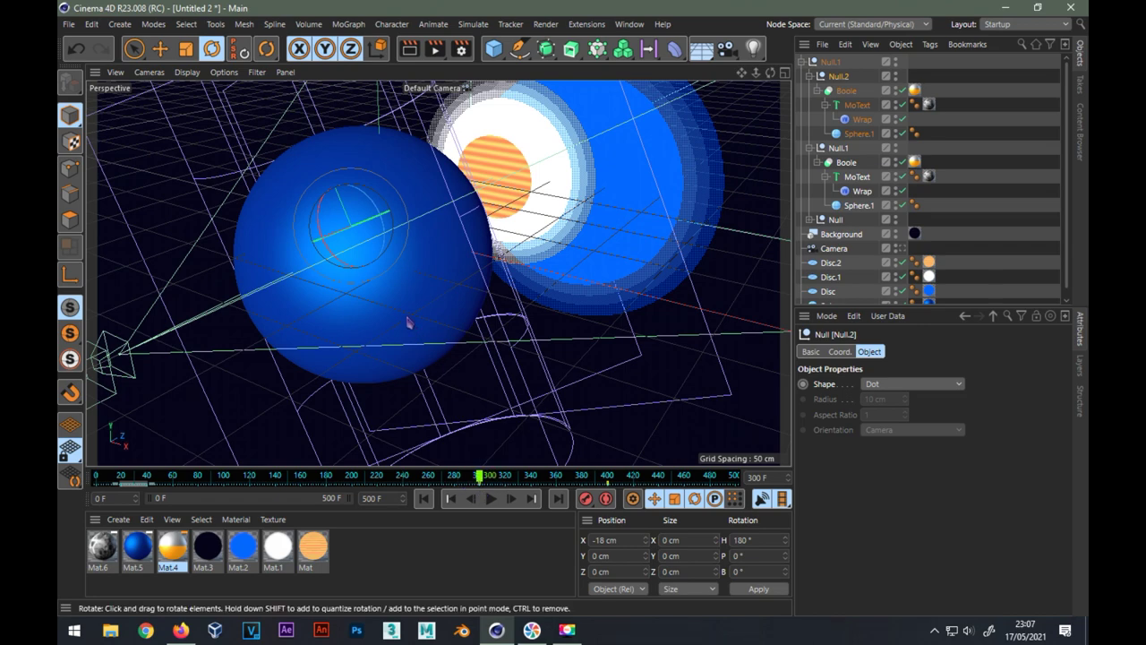
# - At frame 400, inspect the letter groups' objects and select the S letter's null
pyautogui.click(608, 477)
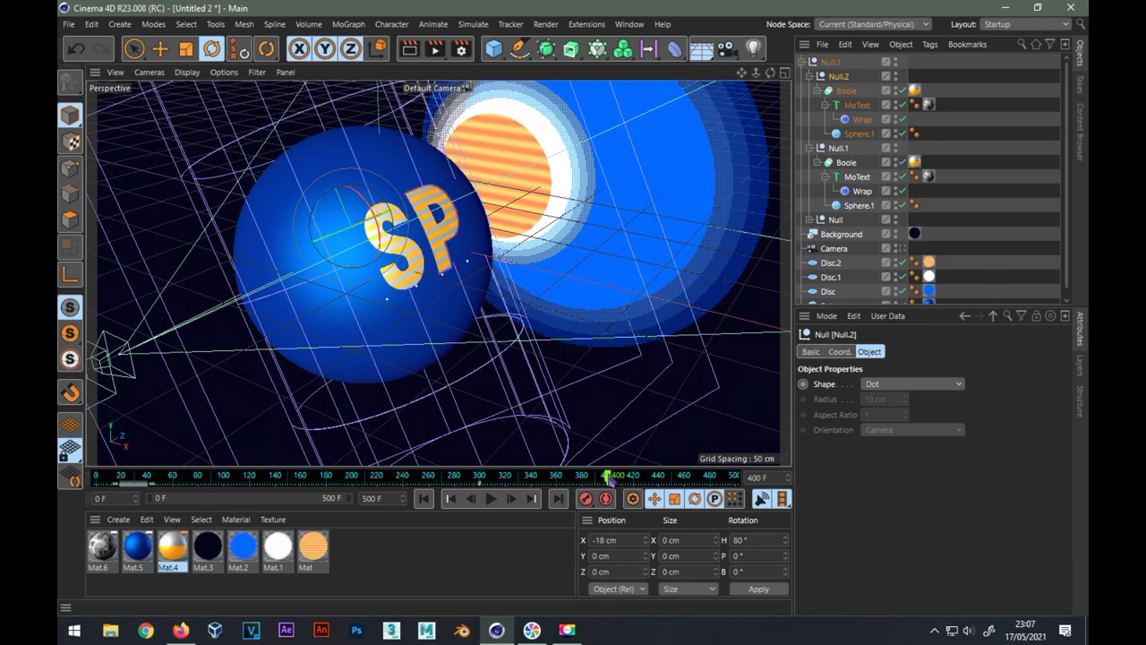
pyautogui.click(855, 178)
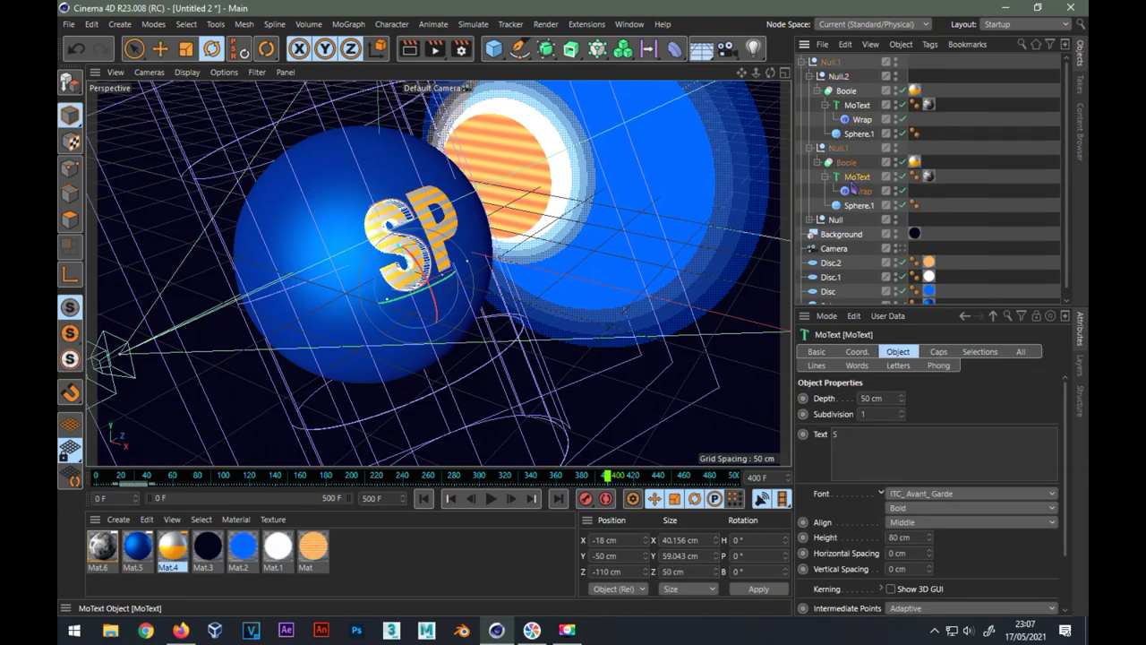
pyautogui.click(854, 106)
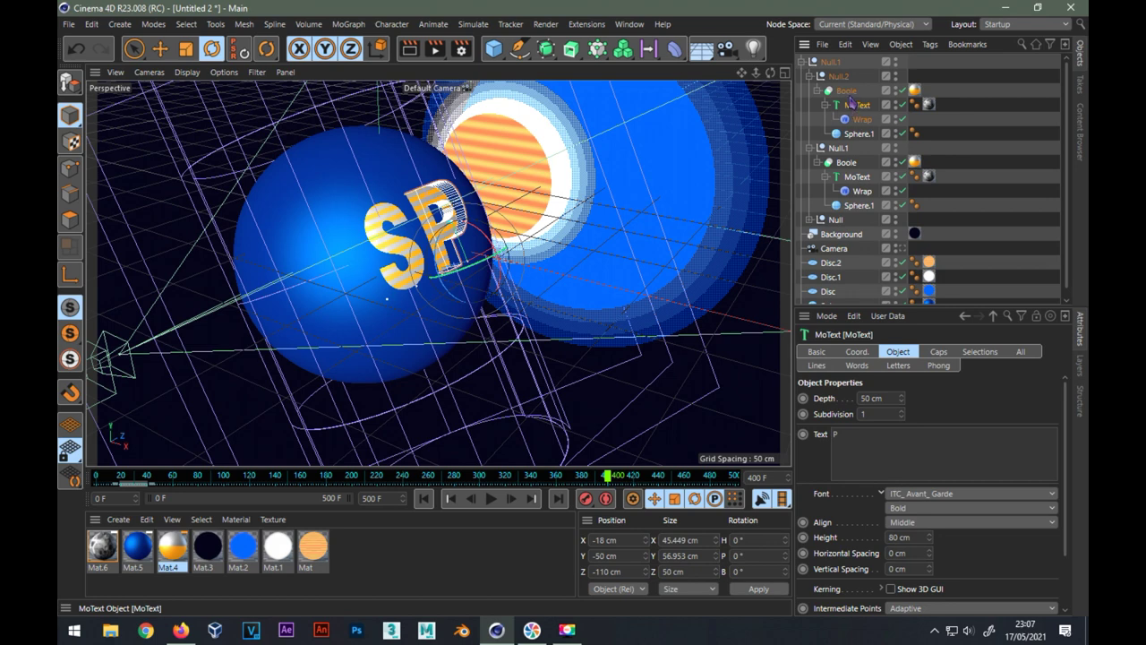
pyautogui.click(846, 90)
pyautogui.click(846, 162)
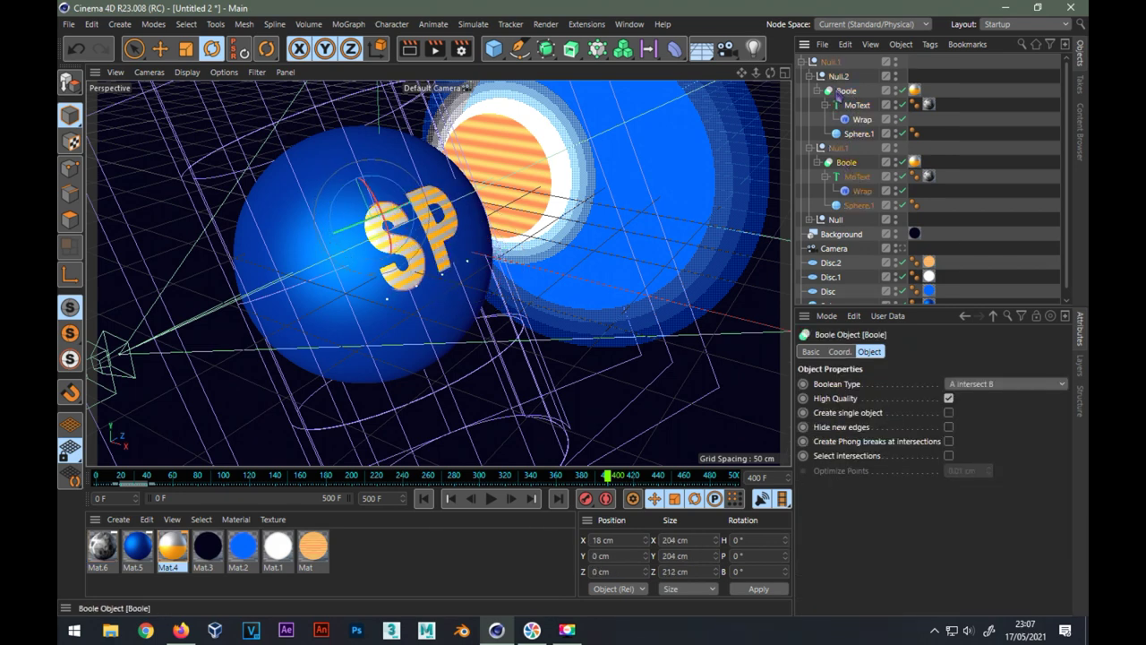
pyautogui.click(840, 148)
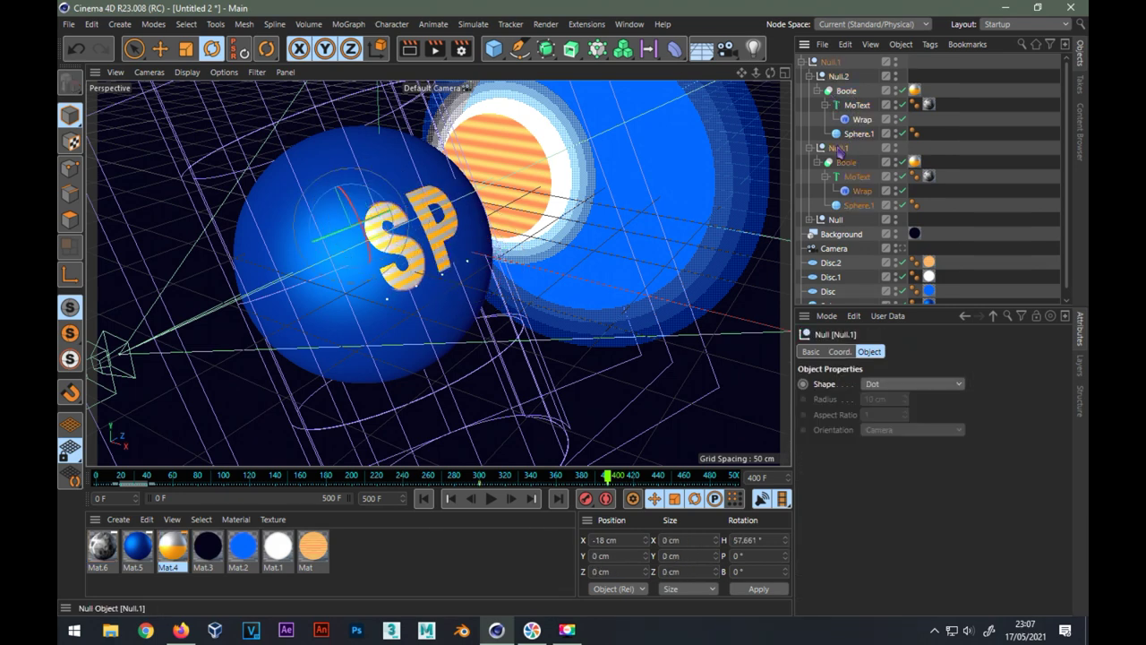
# - Try S null headings of 60° and 70°, then settle on 58°
pyautogui.doubleClick(735, 540)
pyautogui.write('60')
pyautogui.press('Return')
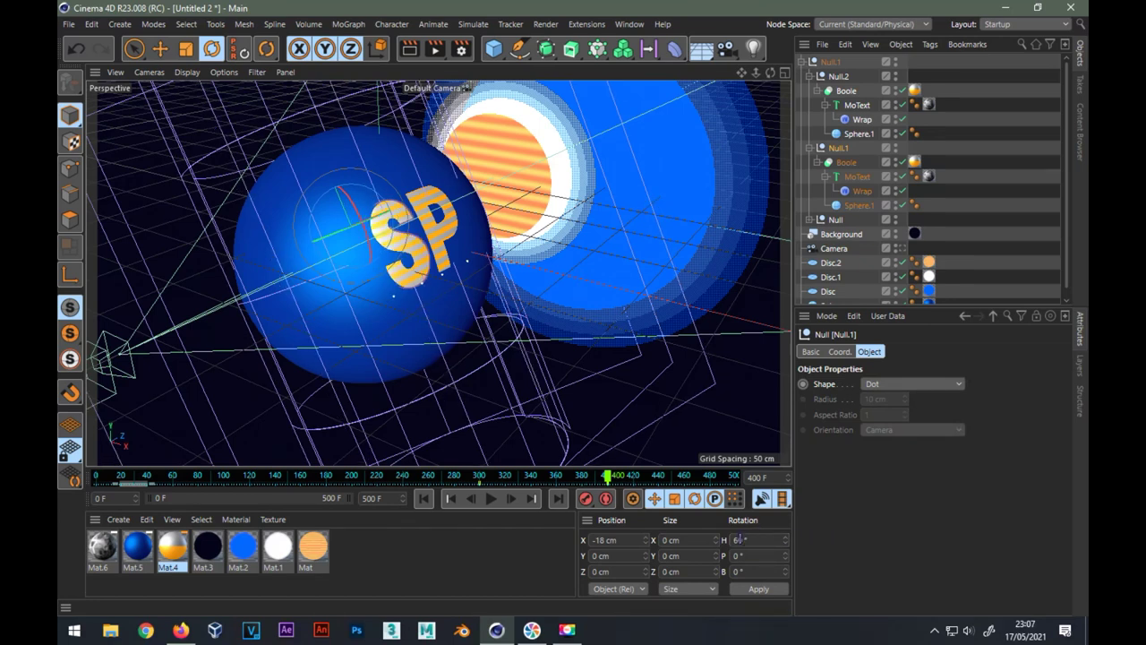
pyautogui.write('7')
pyautogui.press('Return')
pyautogui.write('58')
pyautogui.press('Return')
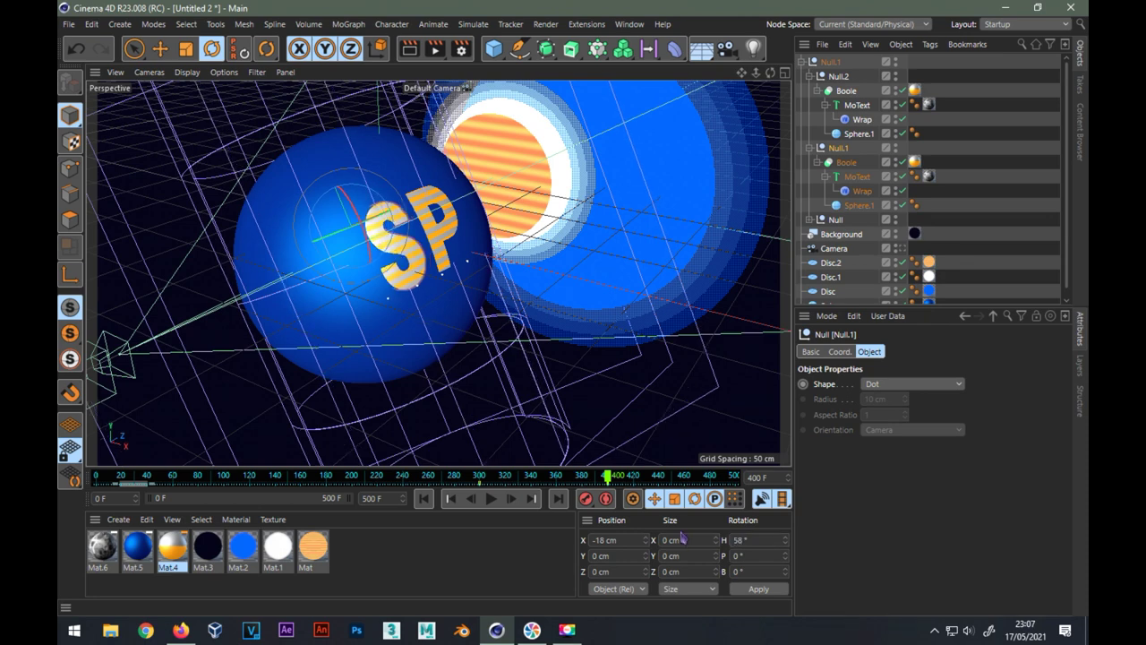
pyautogui.hotkey('ctrl', 'z')
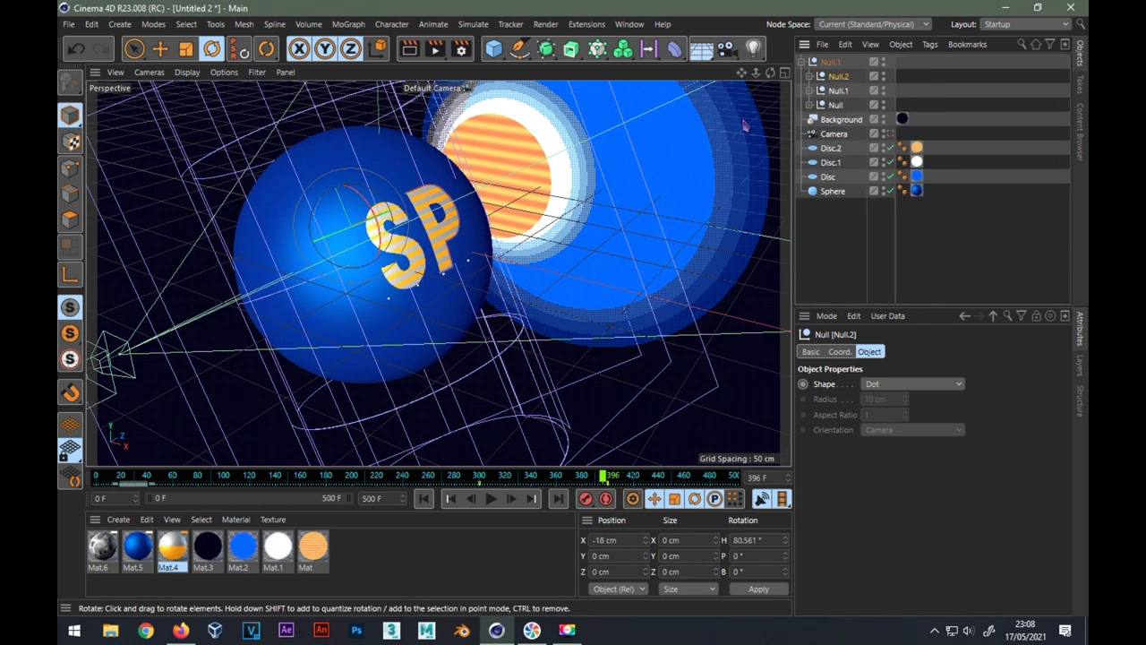
# - Add a new empty null and nest the letter groups under it
pyautogui.click(494, 49)
pyautogui.click(522, 68)
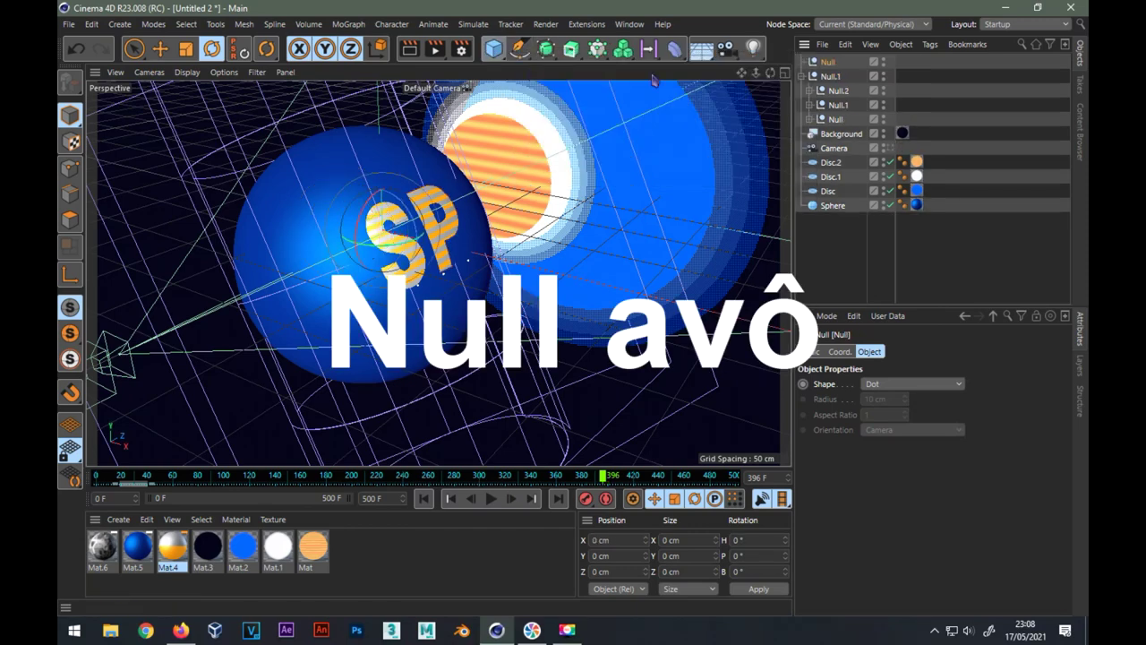
pyautogui.click(802, 78)
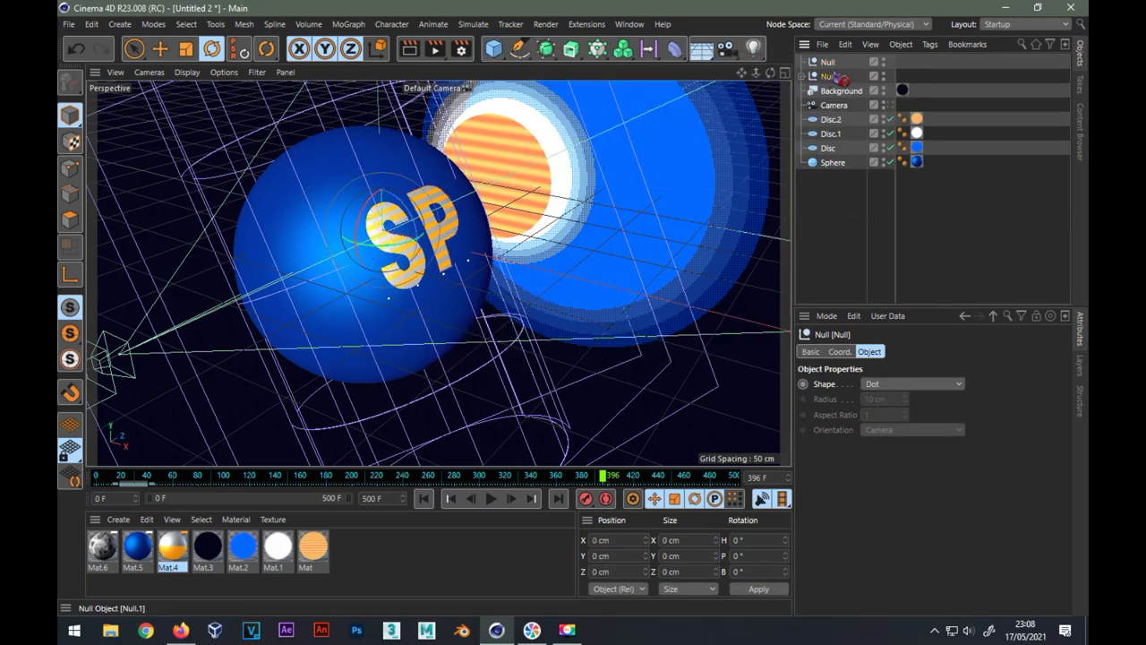
pyautogui.moveTo(839, 79); pyautogui.dragTo(815, 66)
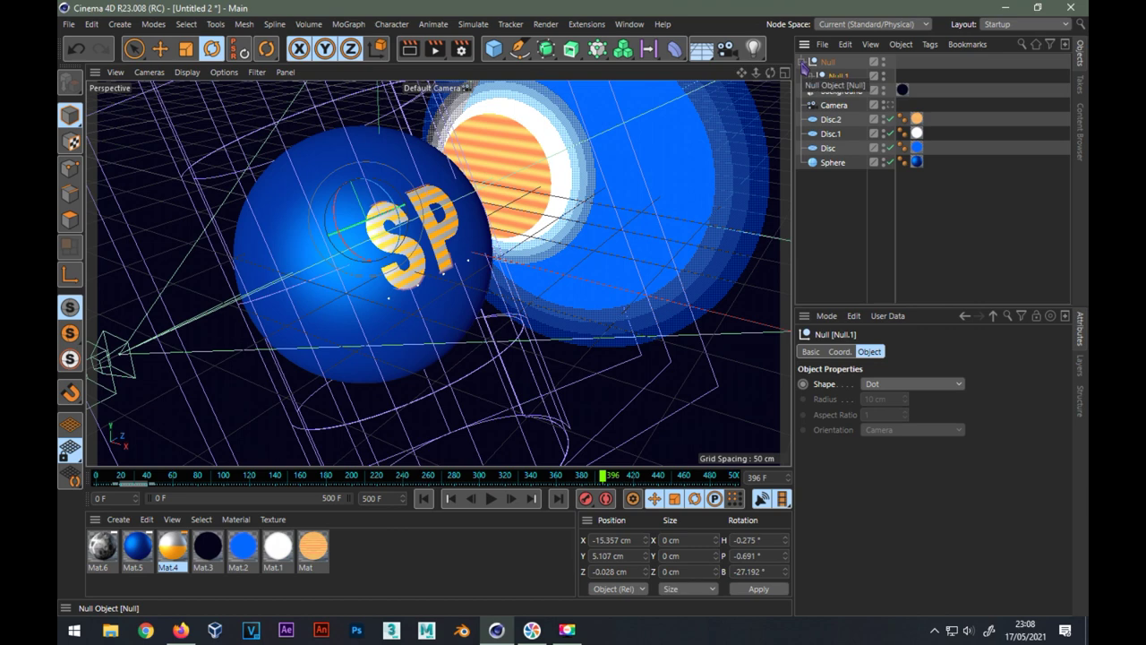
pyautogui.click(803, 61)
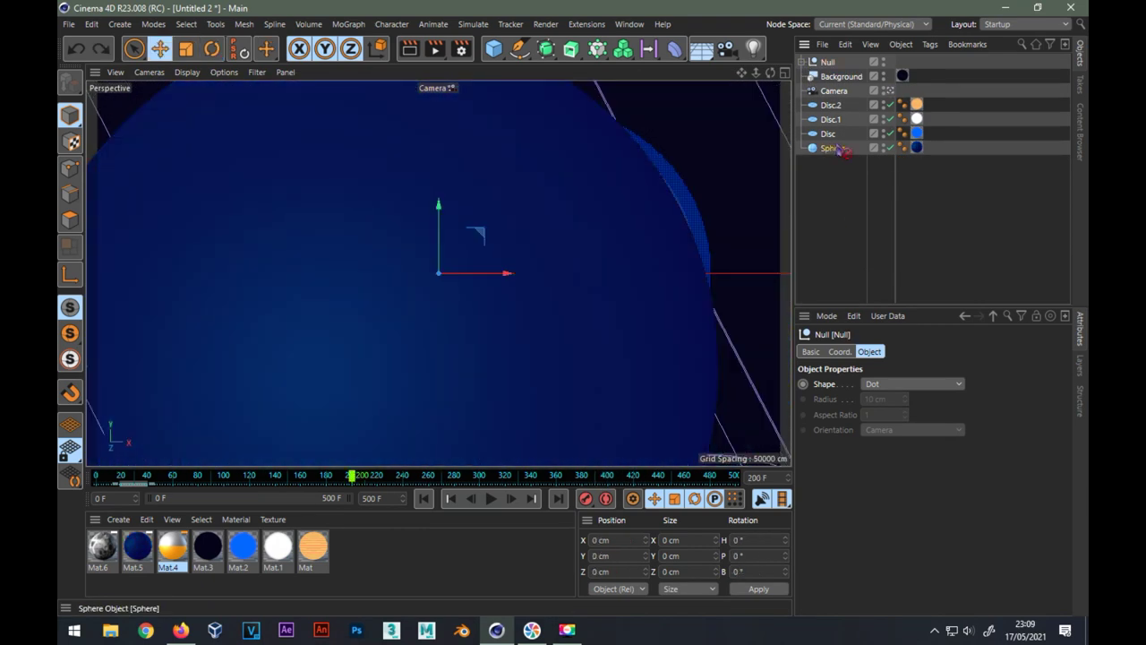
# - Group the Sphere into the parent null and nudge it to about X −48.9, Y −7.9, Z 80.8 cm at frame 400
pyautogui.doubleClick(827, 62)
pyautogui.hotkey('alt', 'g')
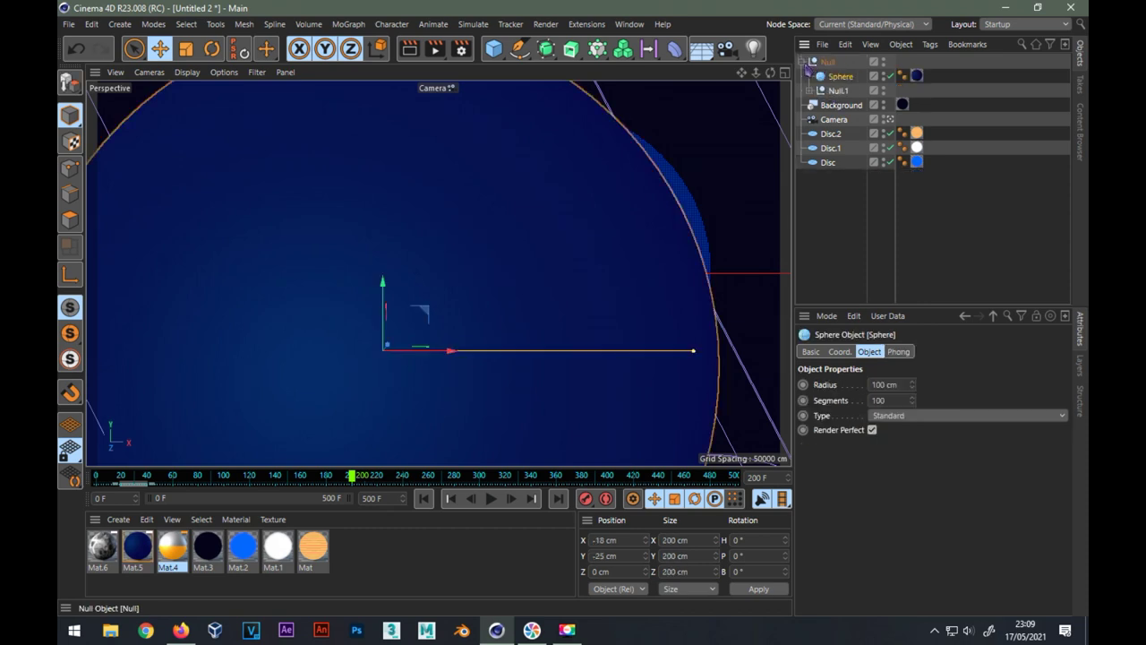
pyautogui.moveTo(836, 105); pyautogui.dragTo(835, 99)
pyautogui.click(829, 63)
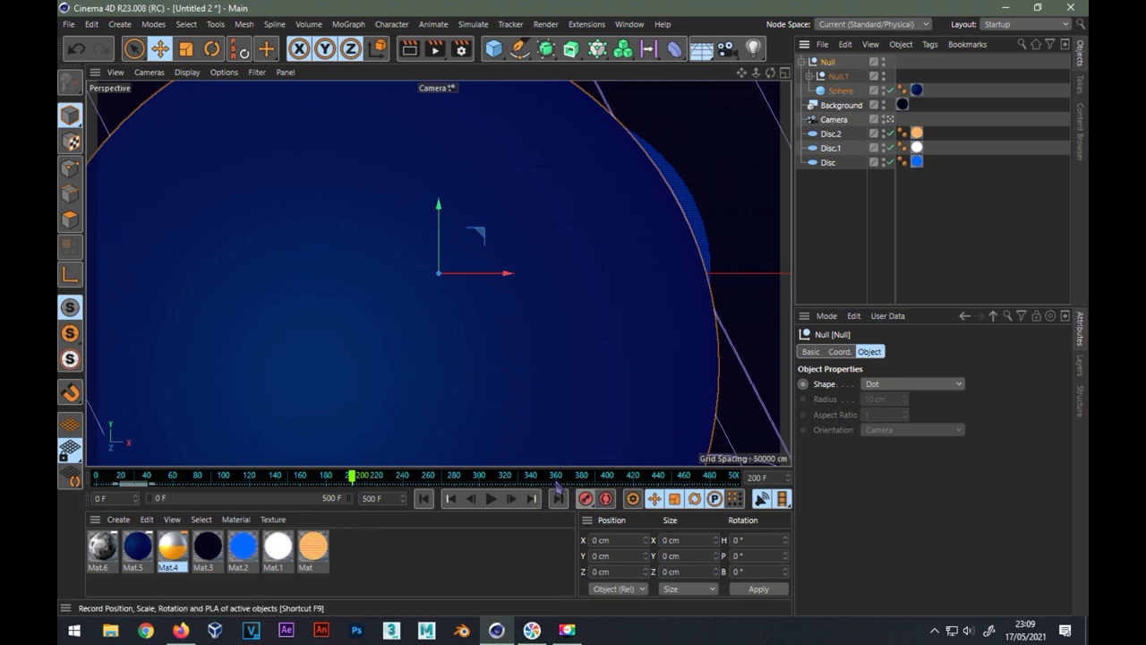
pyautogui.click(608, 481)
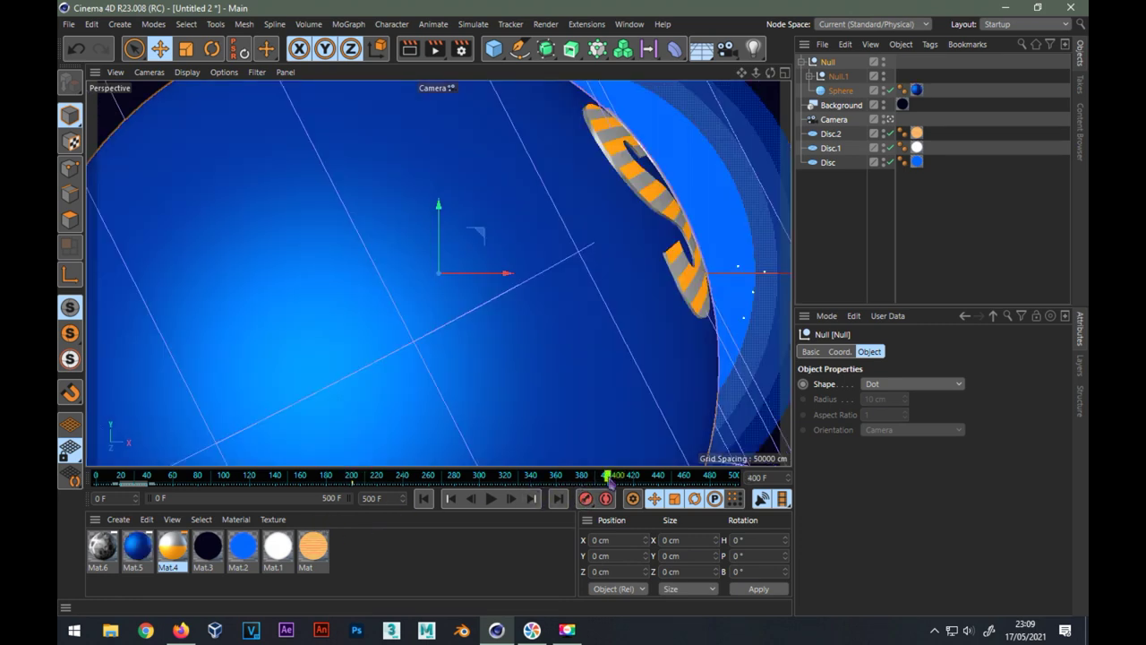
pyautogui.moveTo(460, 284)
pyautogui.mouseDown()
pyautogui.moveTo(507, 273)
pyautogui.moveTo(503, 284)
pyautogui.moveTo(407, 297)
pyautogui.moveTo(398, 313)
pyautogui.mouseUp()
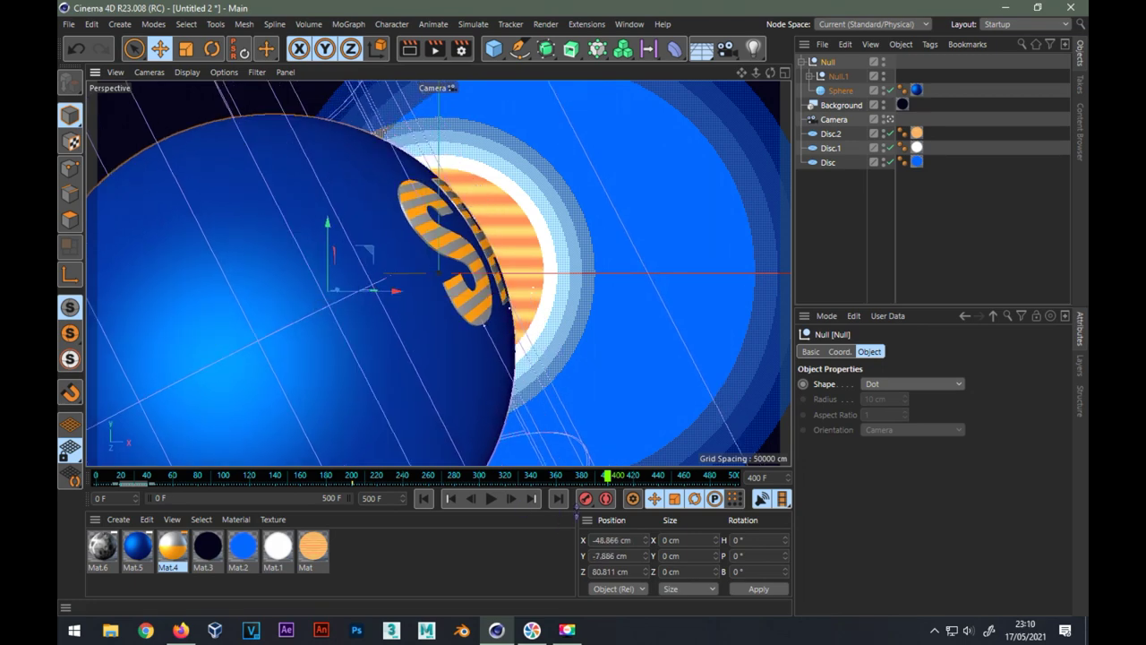
pyautogui.moveTo(615, 480); pyautogui.dragTo(471, 479)
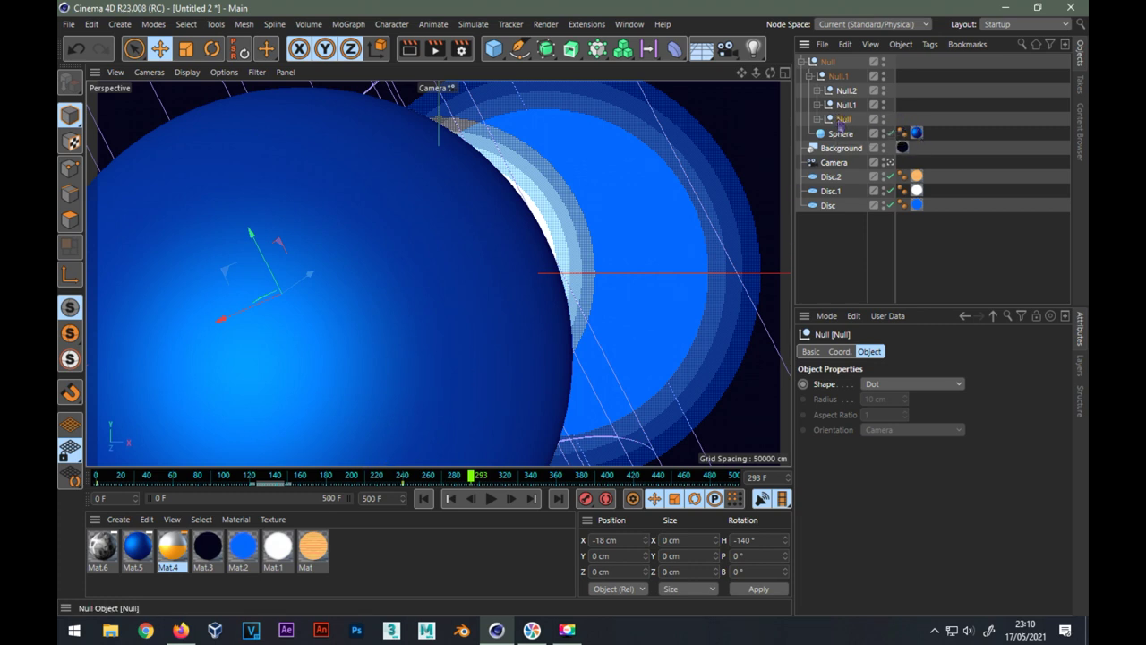
# - Shift the frame-250 keyframes later in time and preview the animation
pyautogui.click(817, 120)
pyautogui.click(818, 120)
pyautogui.click(398, 483)
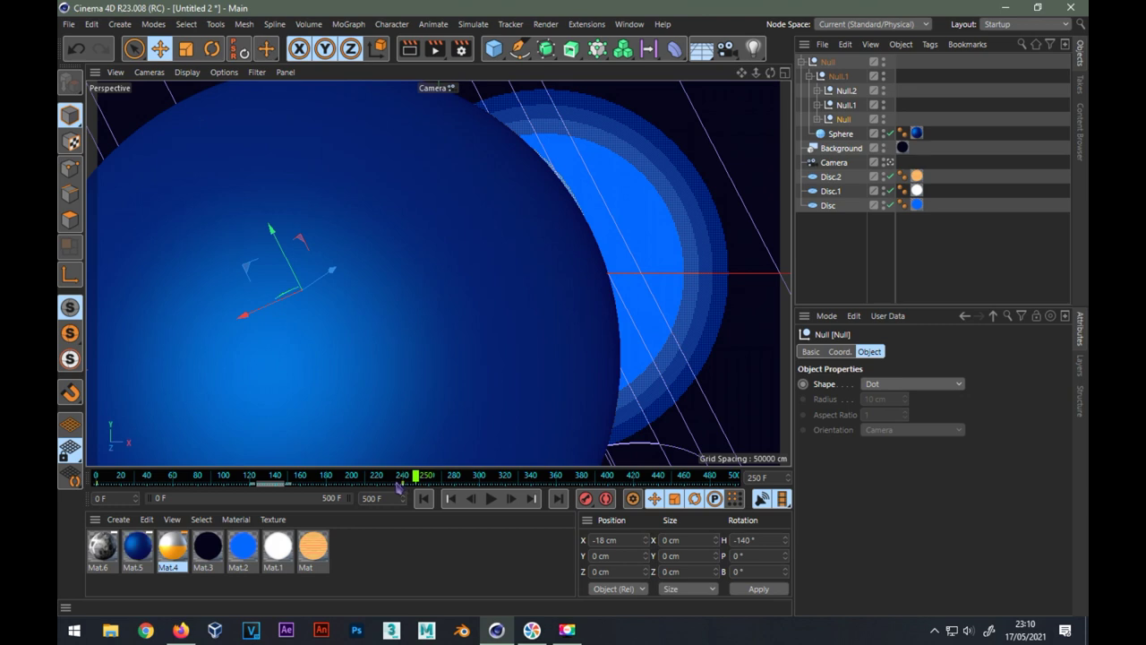
pyautogui.moveTo(428, 487); pyautogui.dragTo(545, 491)
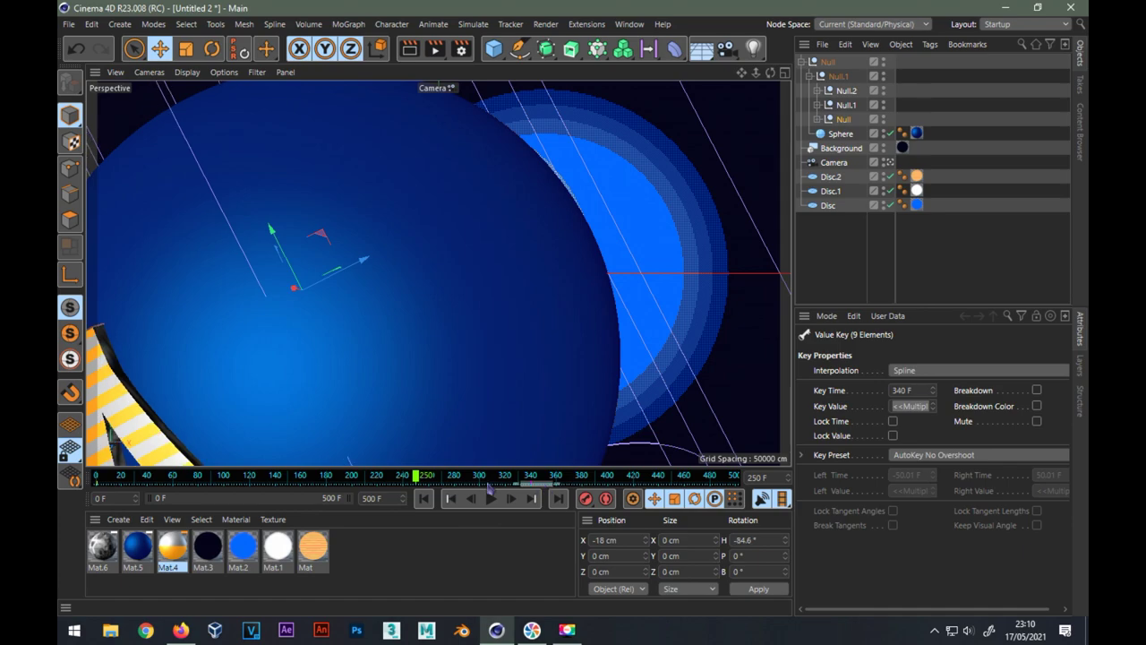
pyautogui.moveTo(424, 482)
pyautogui.mouseDown()
pyautogui.moveTo(245, 479)
pyautogui.moveTo(625, 483)
pyautogui.mouseUp()
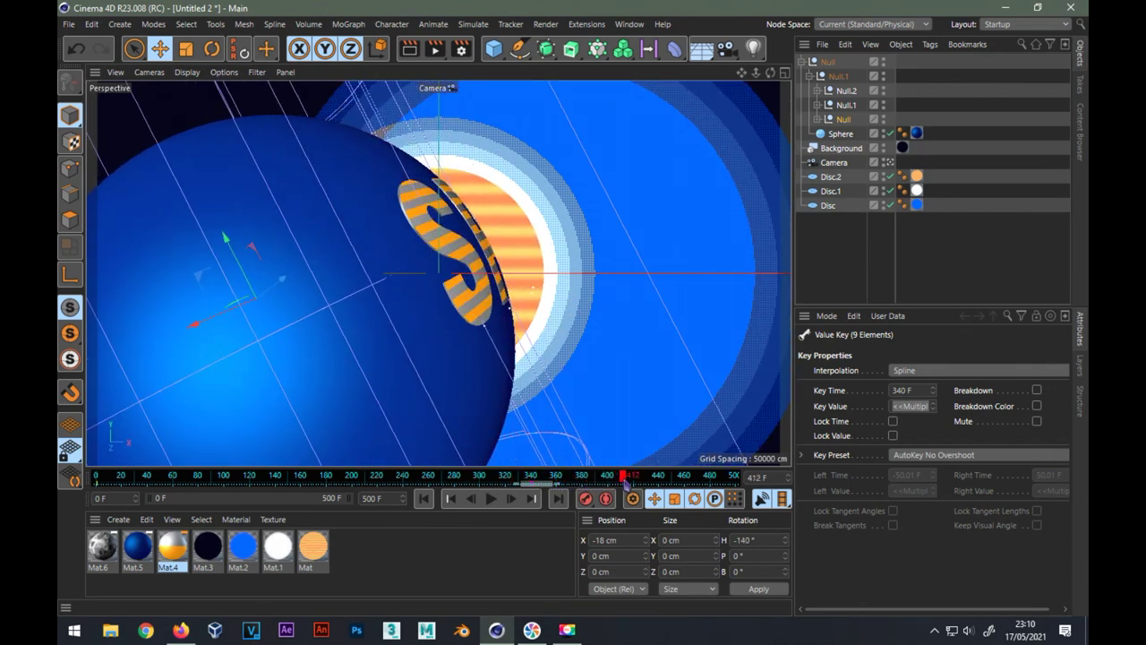
# - Select Null.1 and Null.2 and rotate them to a heading of 30°
pyautogui.click(846, 104)
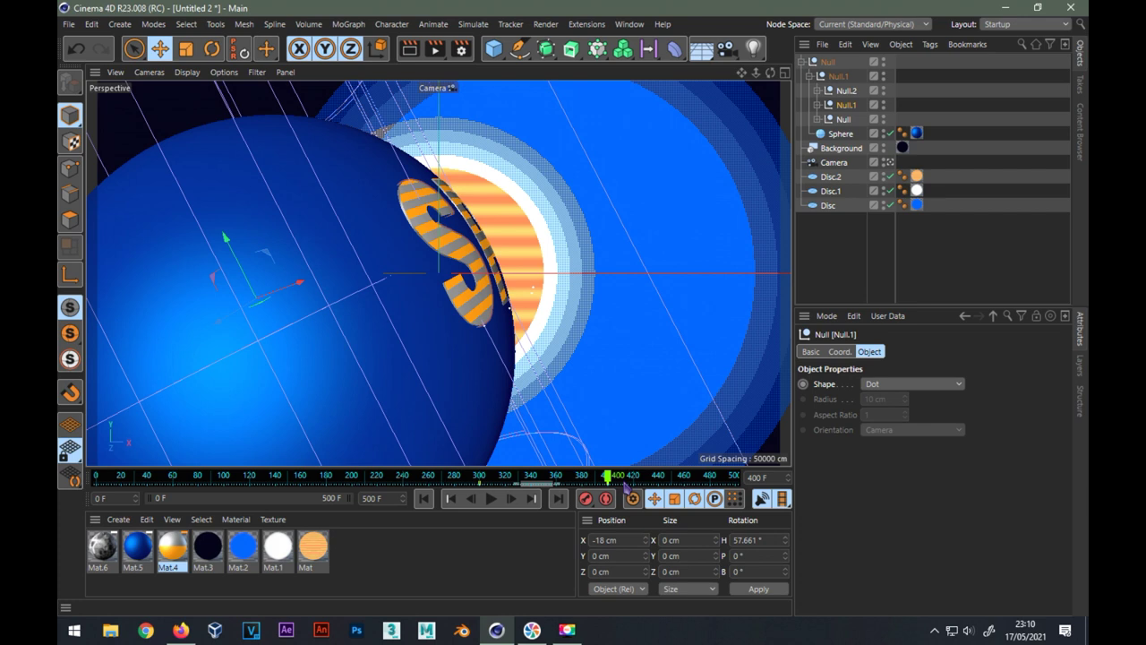
pyautogui.keyDown('ctrl'); pyautogui.click(846, 91); pyautogui.keyUp('ctrl')
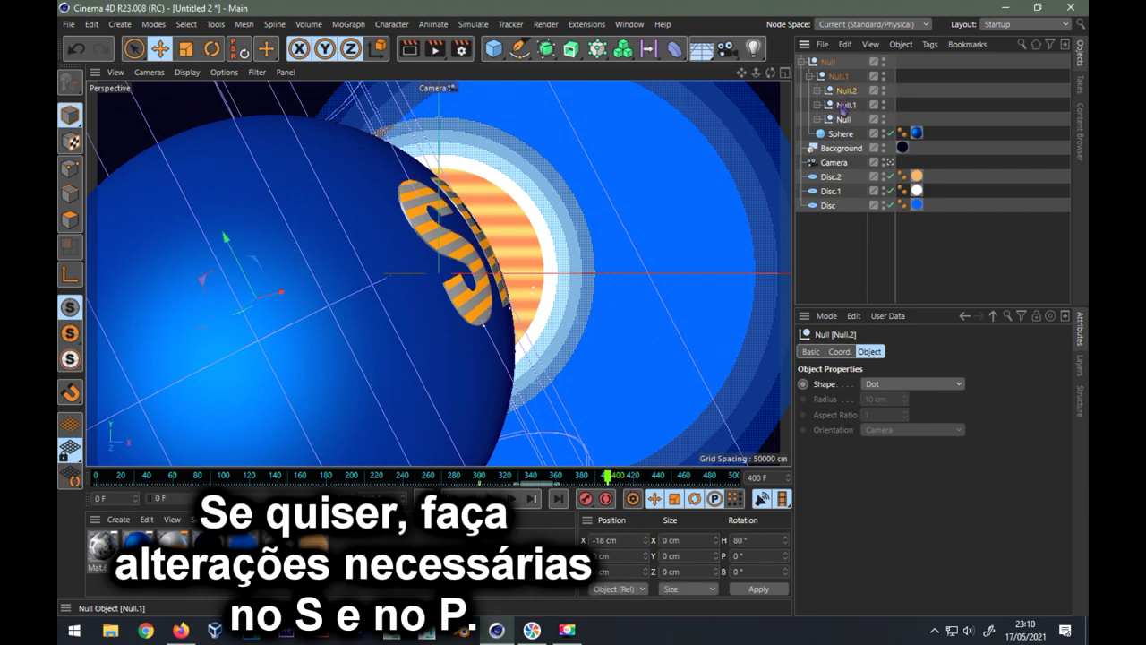
pyautogui.click(212, 48)
pyautogui.moveTo(265, 287); pyautogui.dragTo(237, 311)
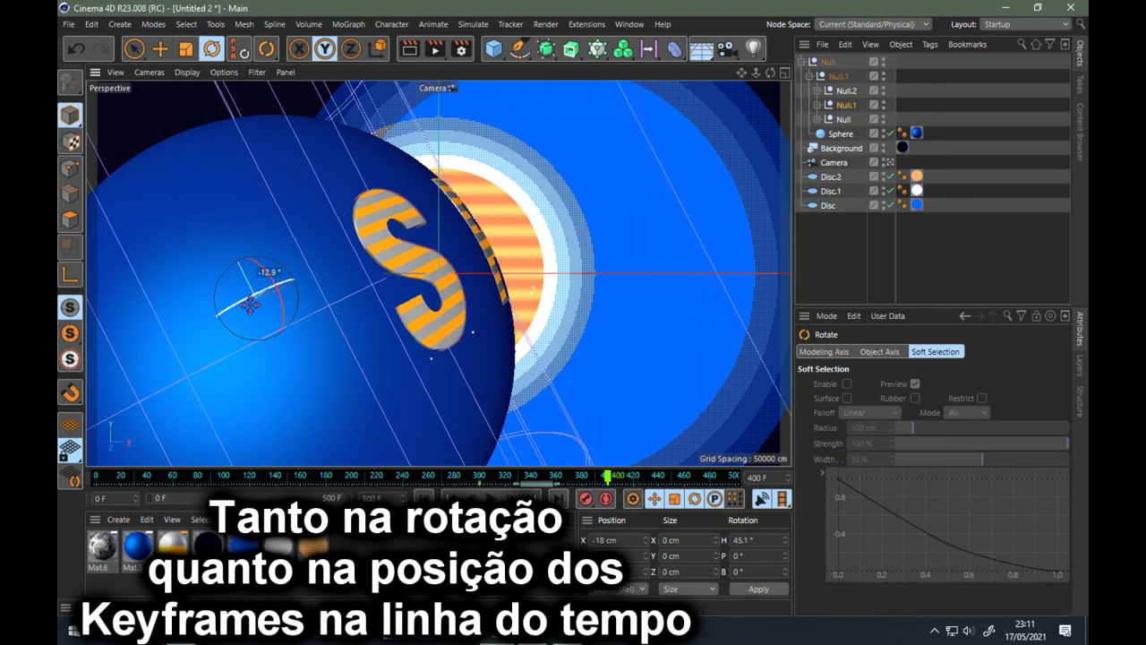
pyautogui.moveTo(237, 310); pyautogui.dragTo(232, 313)
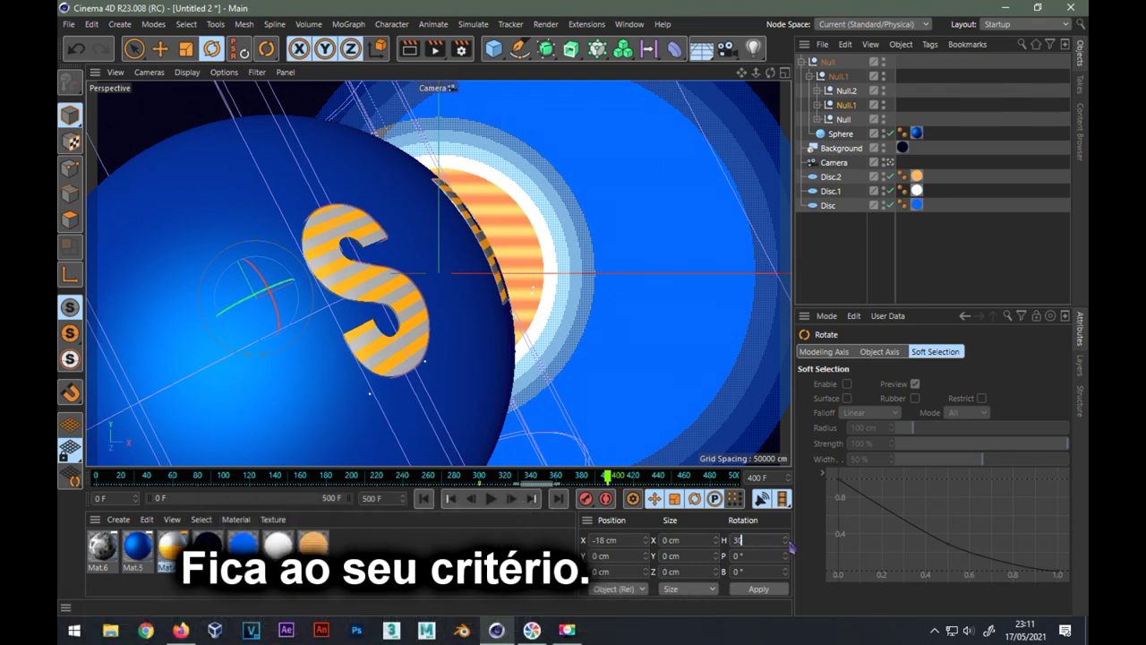
pyautogui.press('Return')
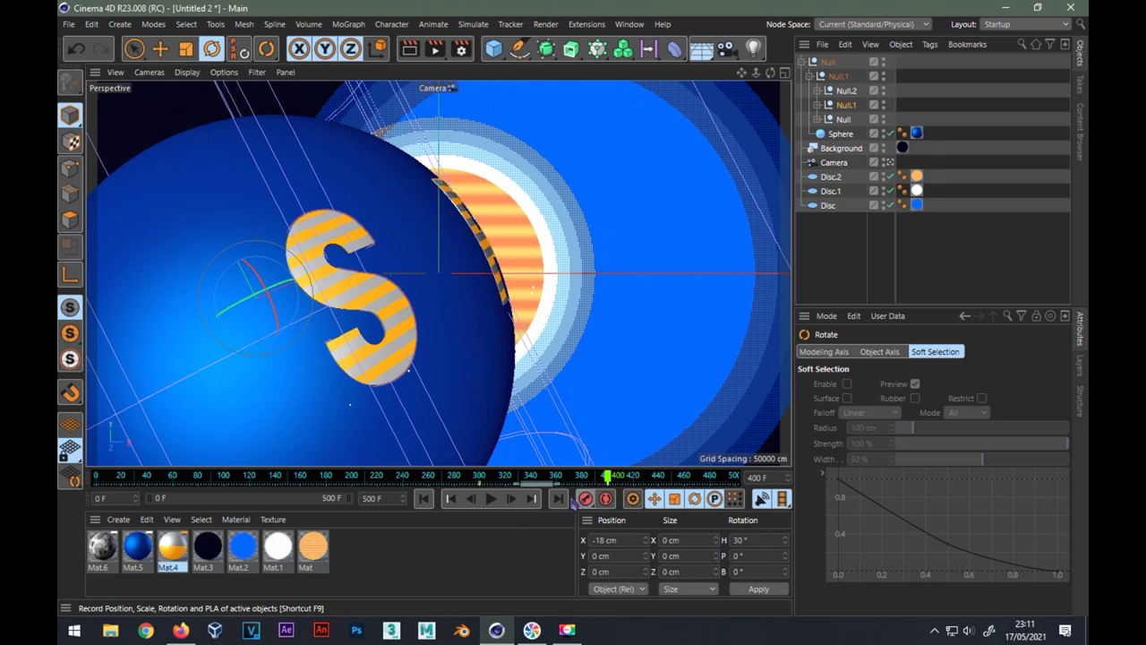
# - Swing Null.2 to about 52° heading so the P sits beside the S
pyautogui.click(847, 91)
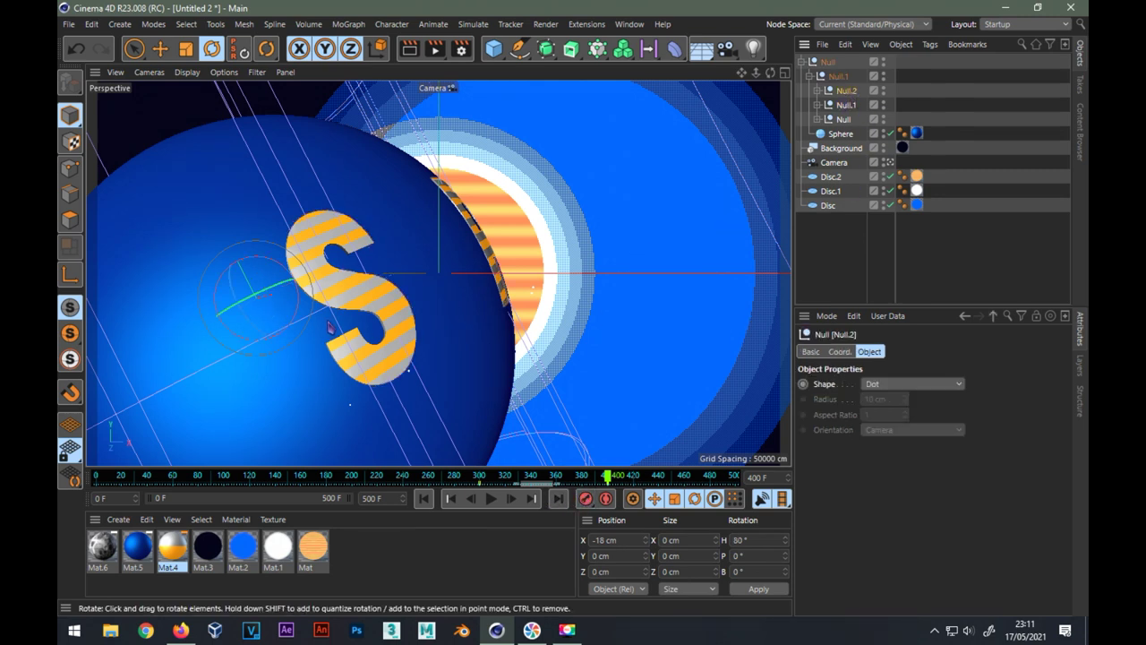
pyautogui.moveTo(278, 285); pyautogui.dragTo(236, 312)
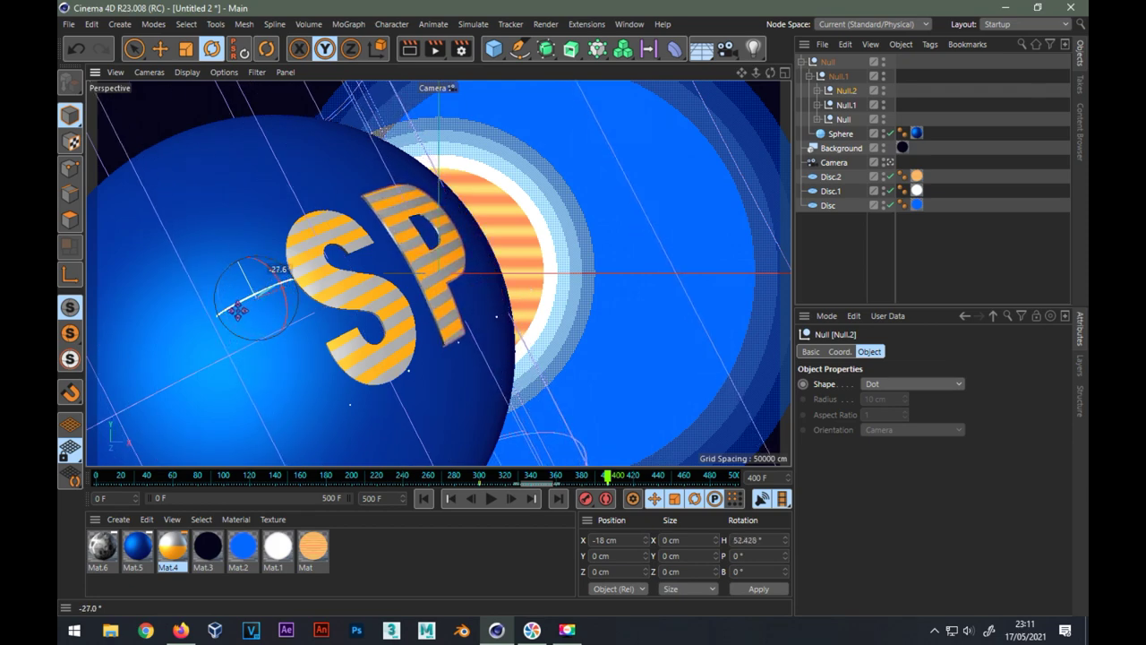
pyautogui.click(491, 487)
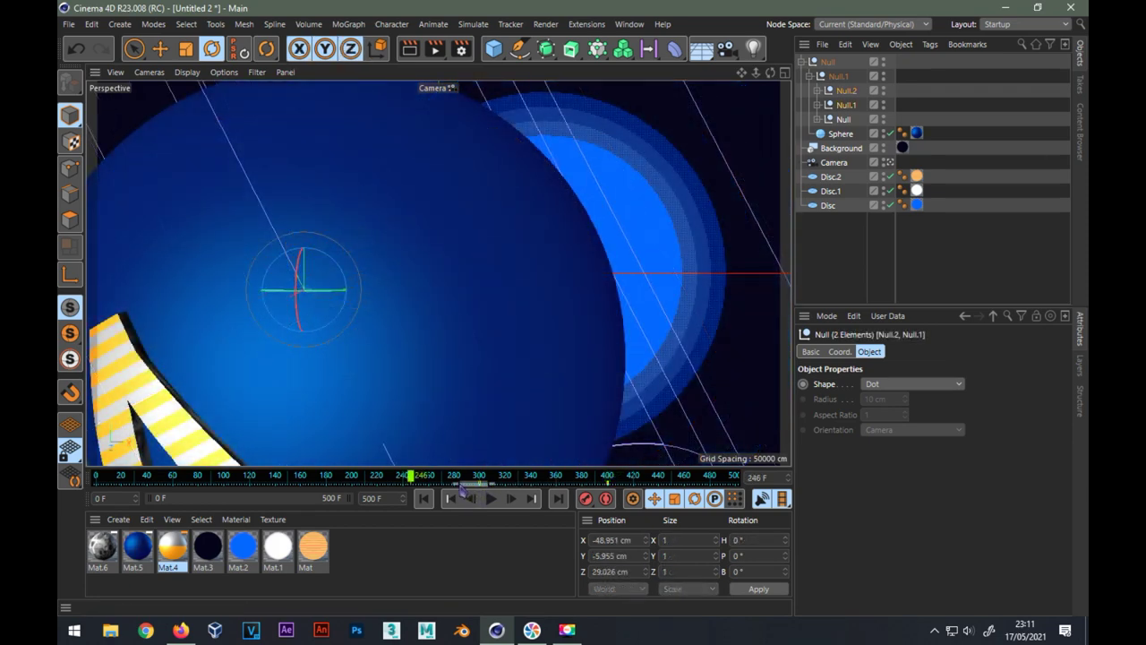
# - Select Null.1 and Null.2's keyframes and drag them earlier so they start at frame 240
pyautogui.click(462, 486)
pyautogui.click(917, 109)
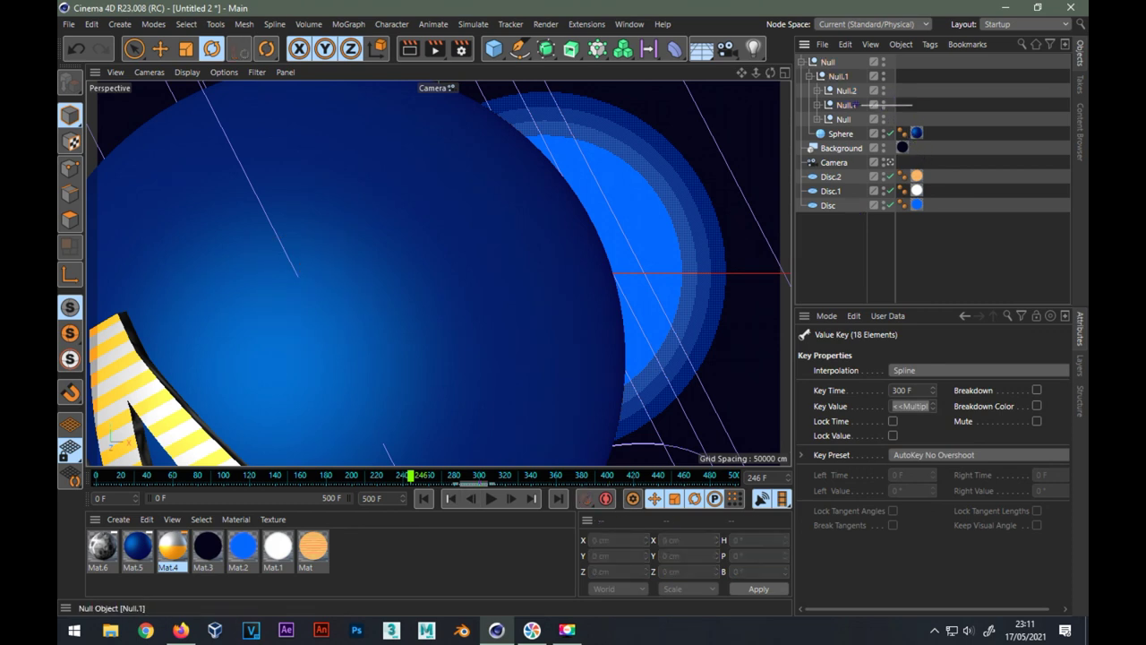
pyautogui.moveTo(912, 105); pyautogui.dragTo(812, 84)
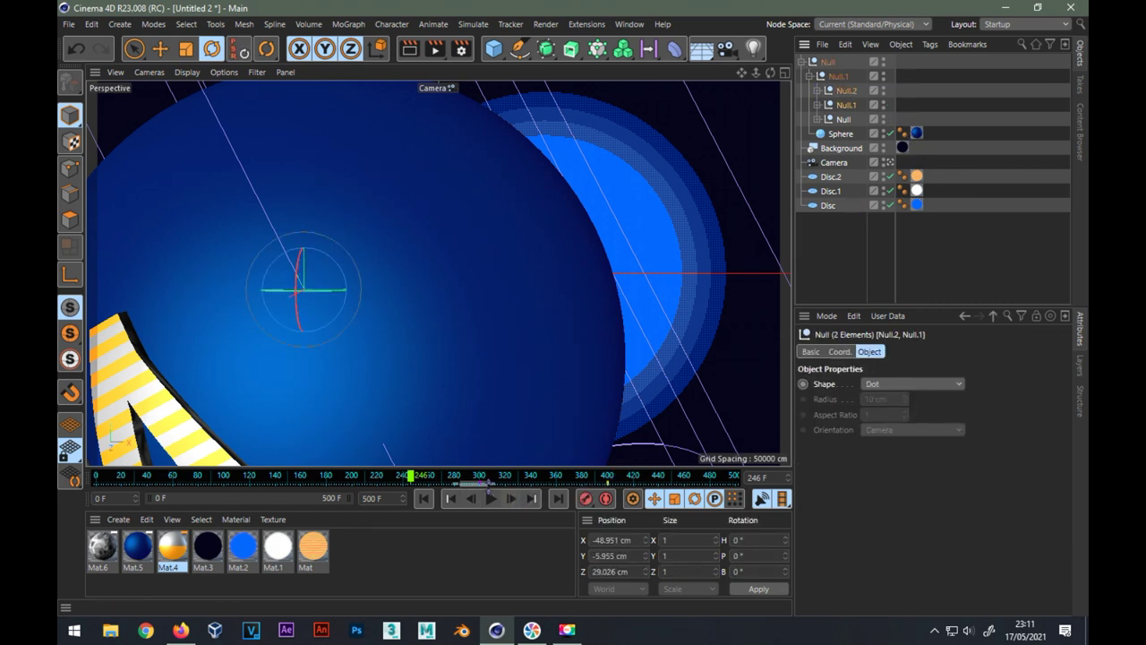
pyautogui.click(475, 485)
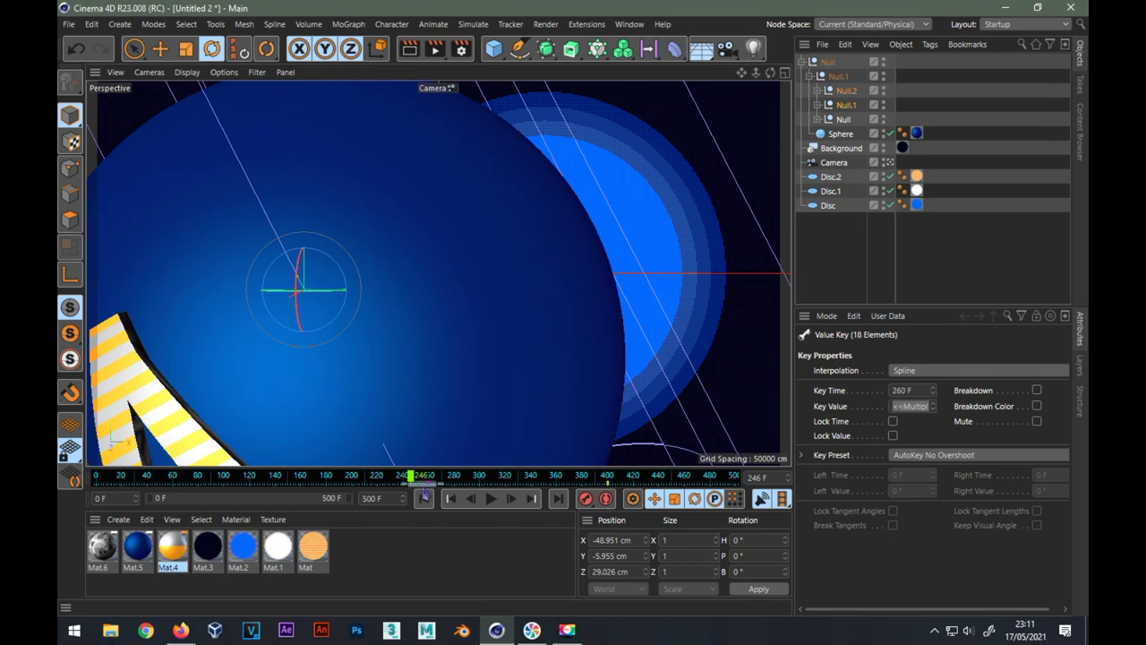
pyautogui.moveTo(408, 492)
pyautogui.mouseDown()
pyautogui.moveTo(463, 479)
pyautogui.moveTo(658, 480)
pyautogui.moveTo(429, 479)
pyautogui.moveTo(658, 481)
pyautogui.mouseUp()
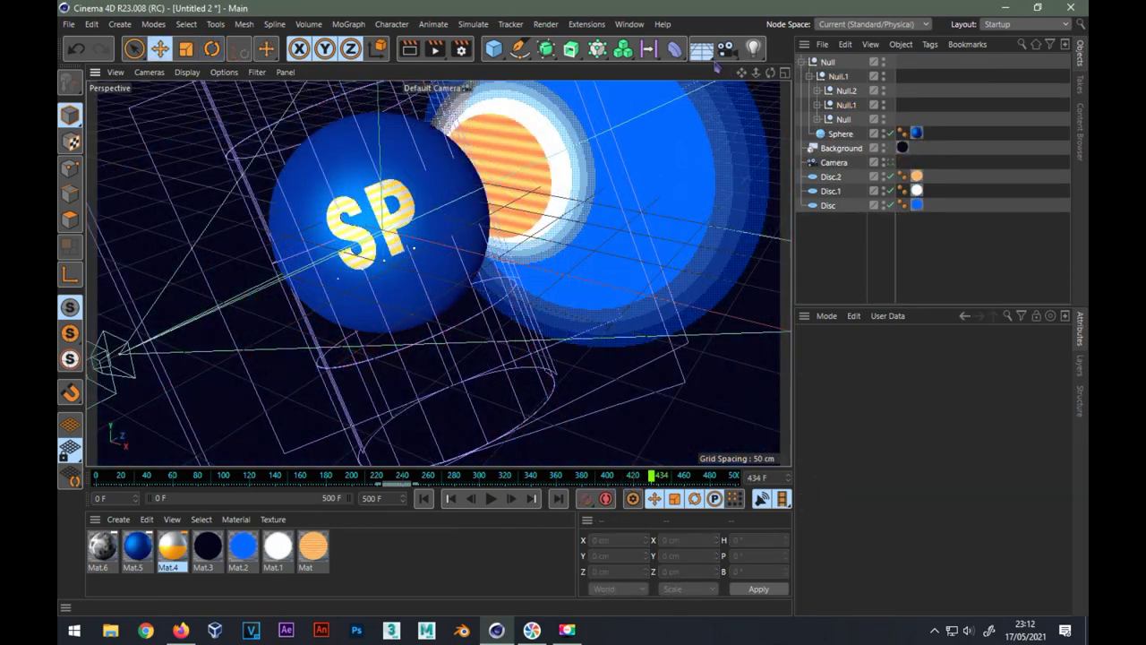
# - Add an omni light to the right of the sphere and test-render through the scene camera
pyautogui.click(753, 48)
pyautogui.moveTo(452, 228)
pyautogui.mouseDown()
pyautogui.moveTo(617, 265)
pyautogui.moveTo(629, 89)
pyautogui.mouseUp()
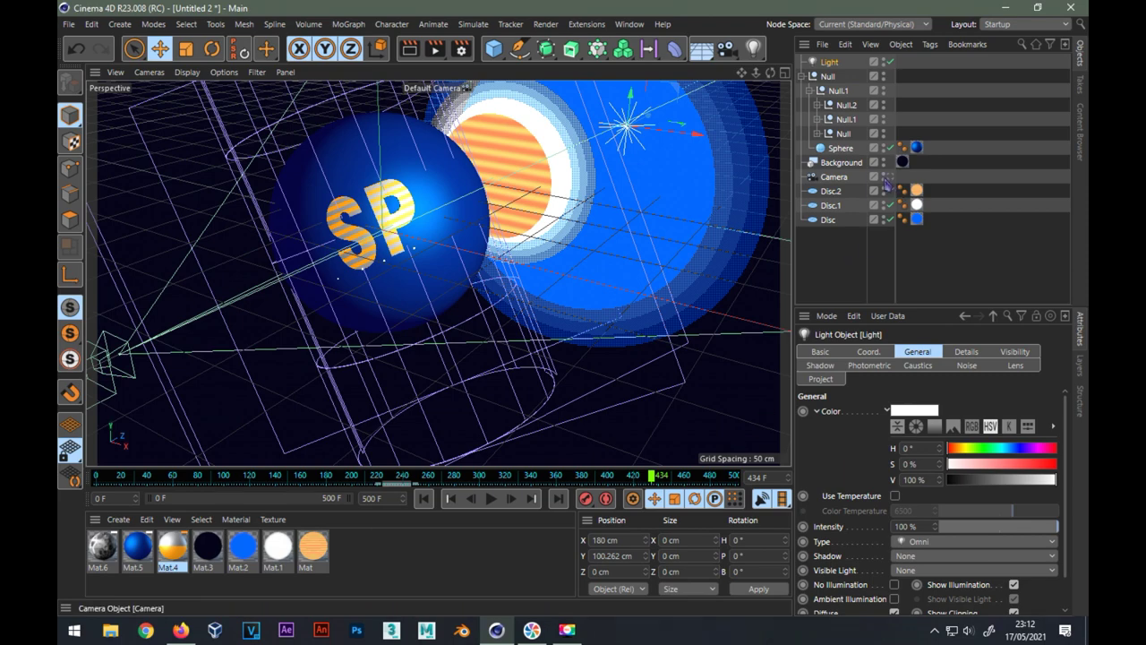
pyautogui.click(886, 178)
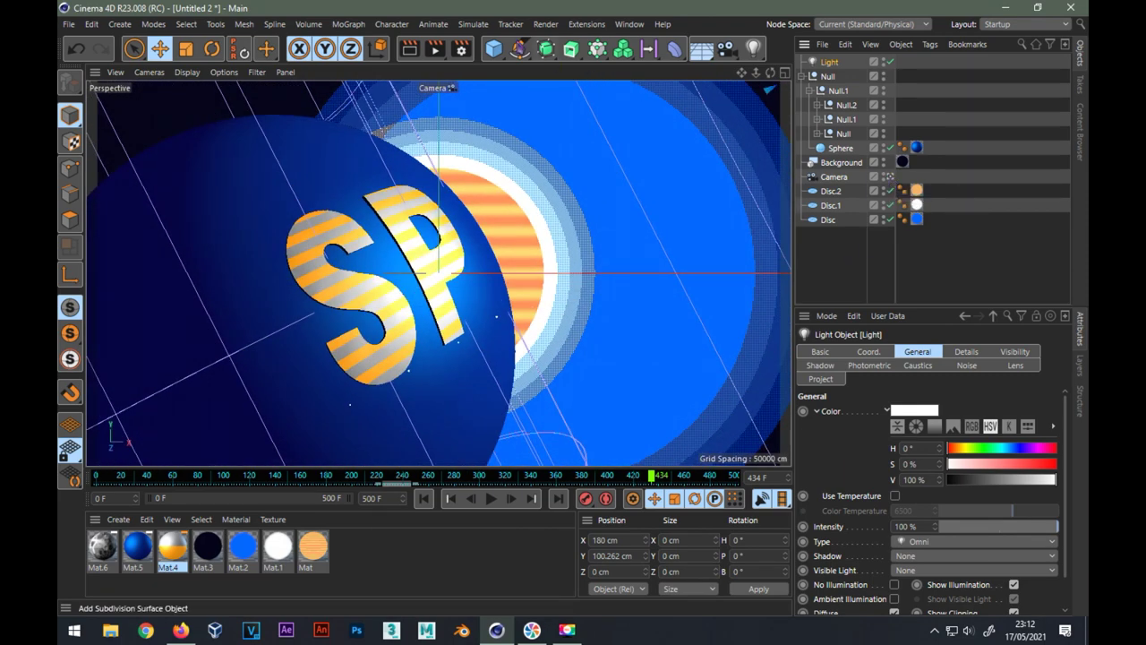
pyautogui.click(408, 50)
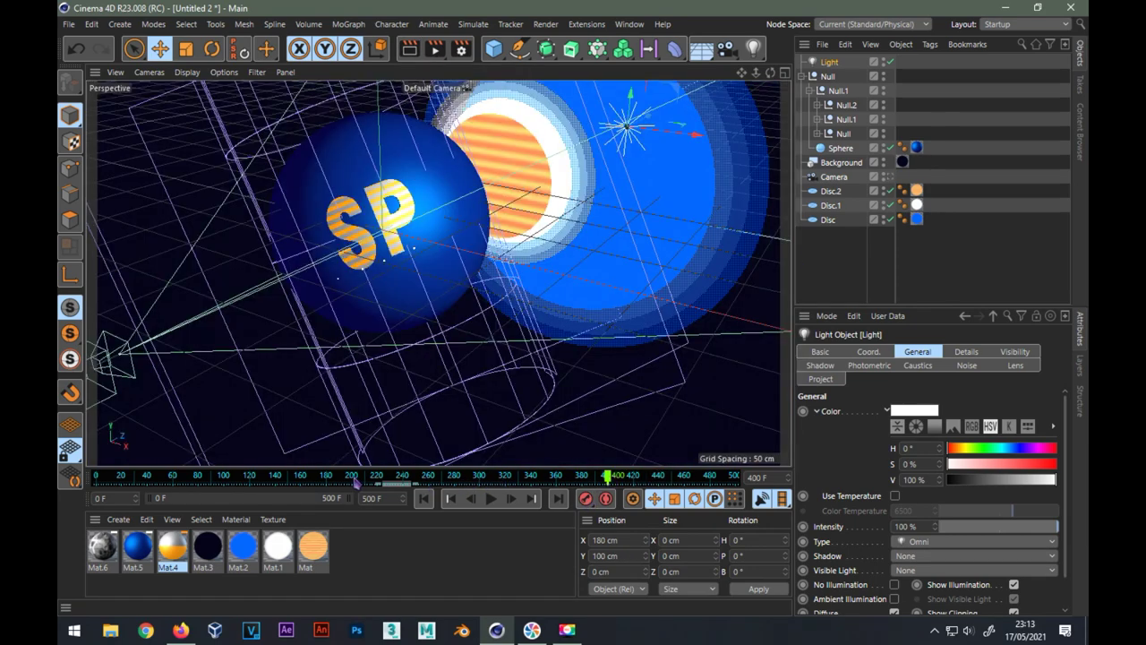
# - Set the light's Z position to 200 cm and check the SP close-up at frame 439
pyautogui.click(355, 481)
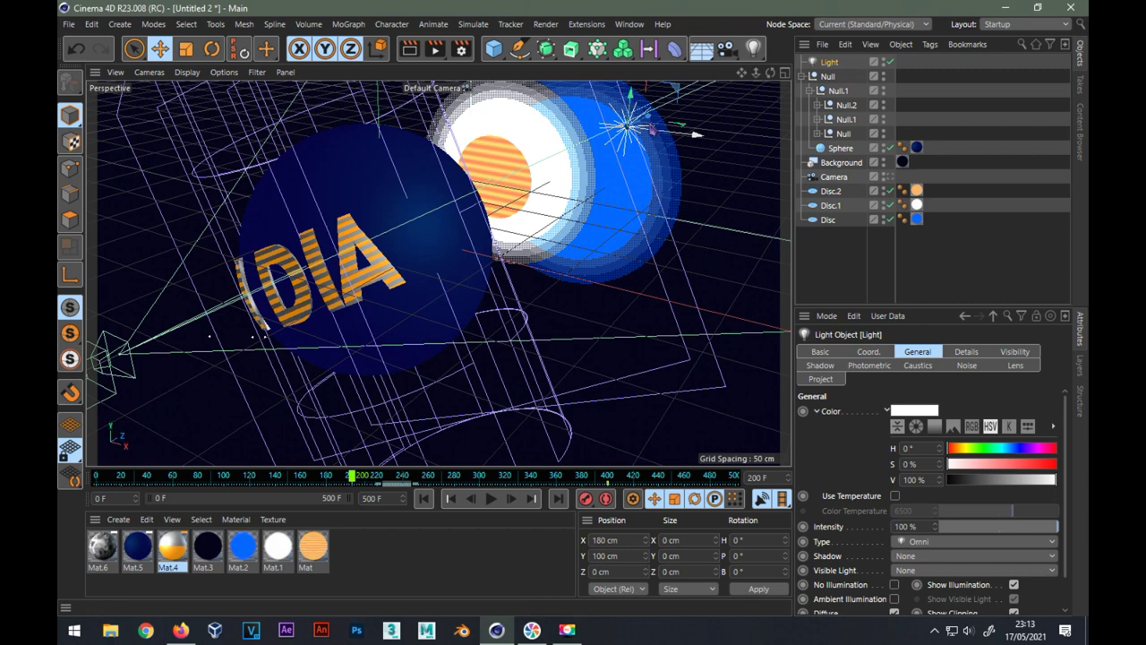
pyautogui.moveTo(650, 126); pyautogui.dragTo(711, 110)
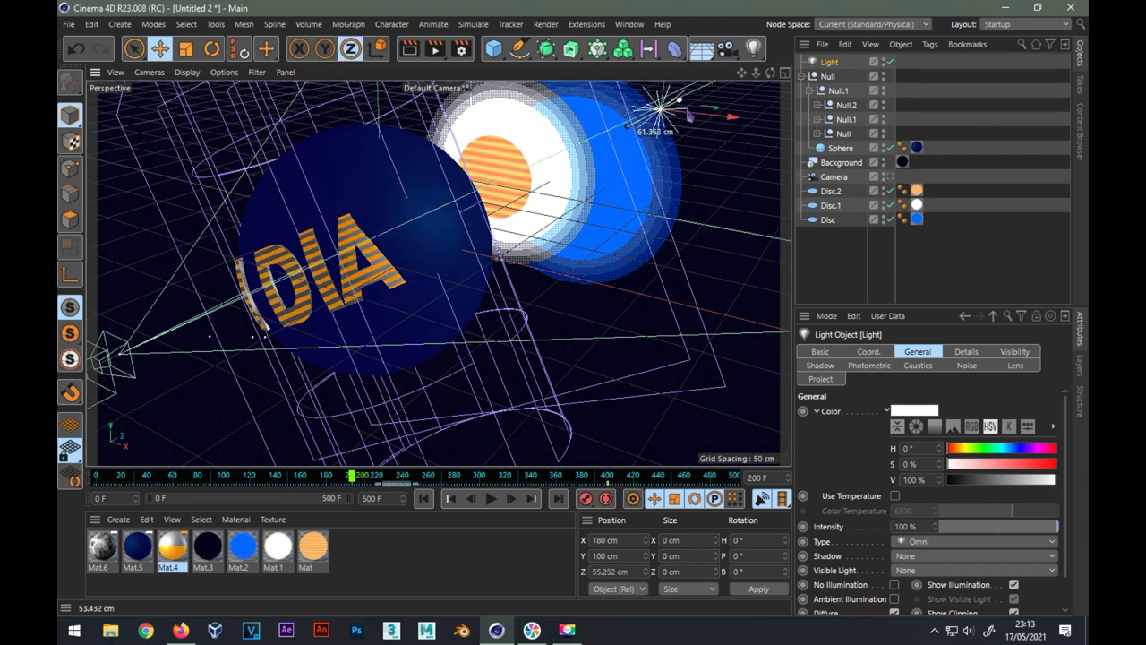
pyautogui.moveTo(710, 109); pyautogui.dragTo(738, 99)
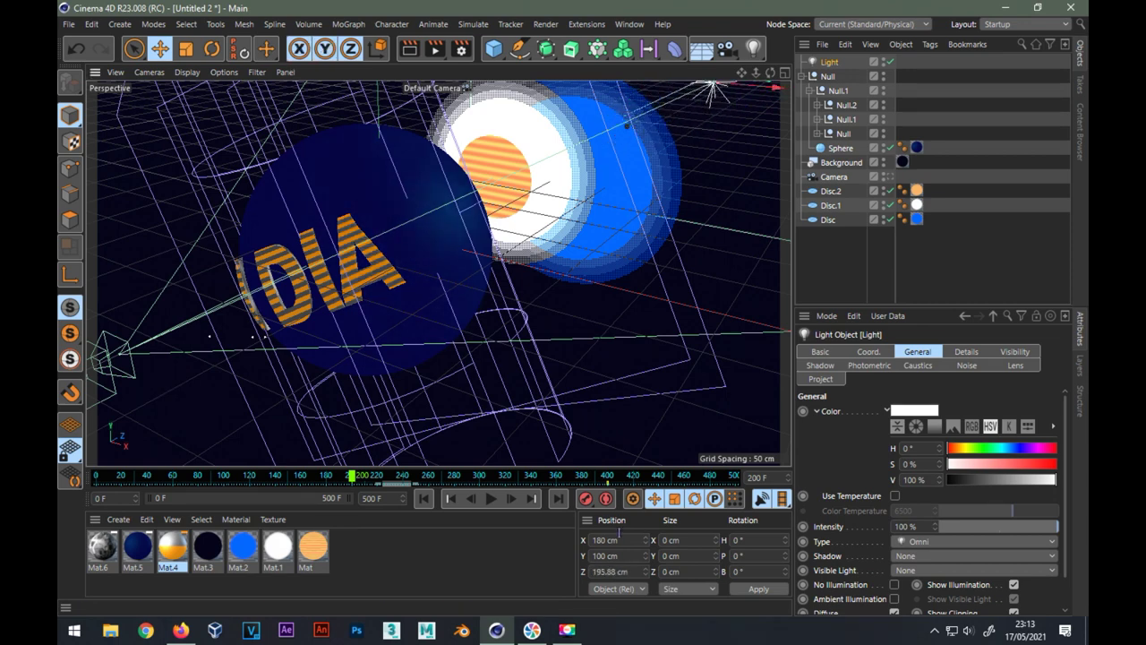
pyautogui.write('200')
pyautogui.press('Return')
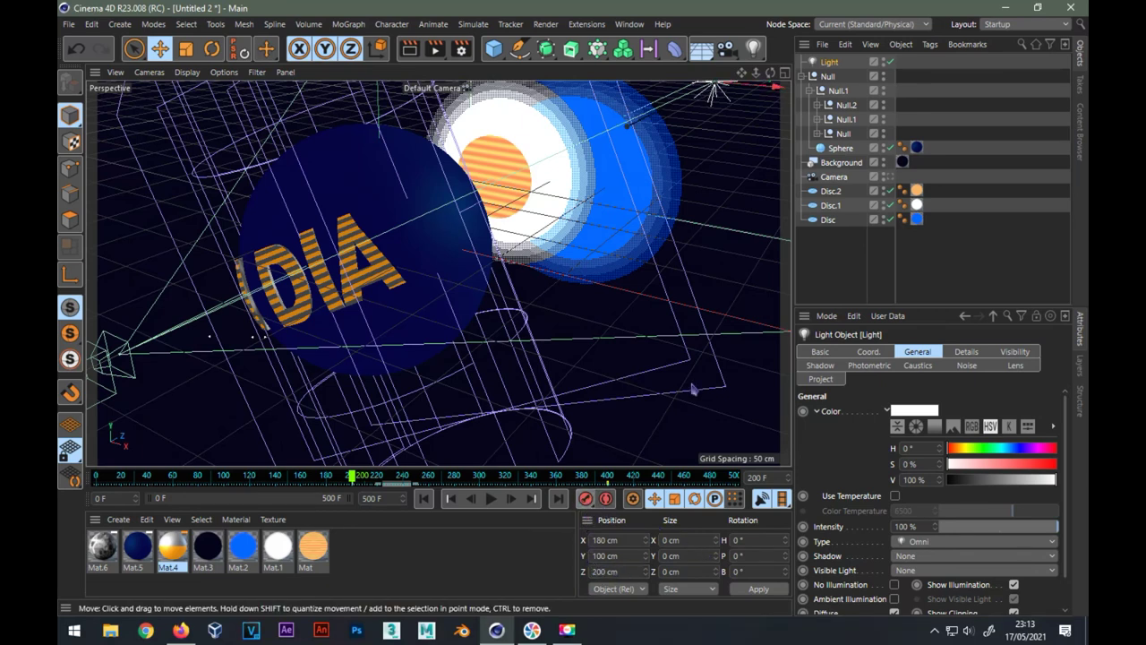
pyautogui.click(901, 176)
pyautogui.click(659, 475)
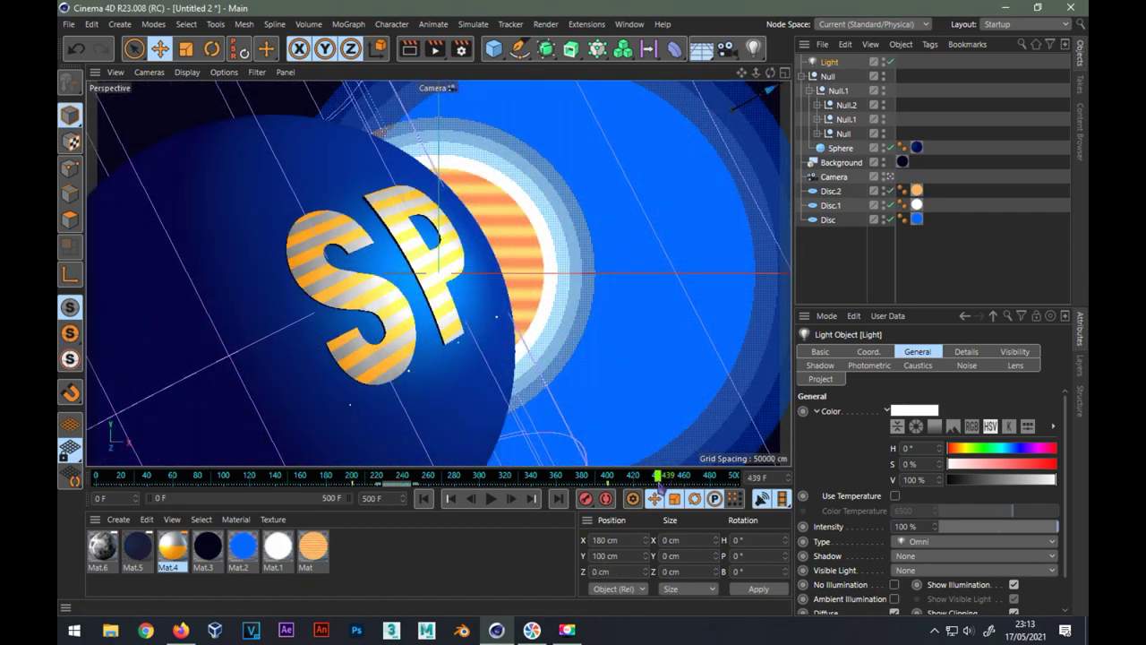
# - In Render Settings, render All Frames using the HDTV 1080 29.97 preset
pyautogui.click(463, 50)
pyautogui.click(743, 269)
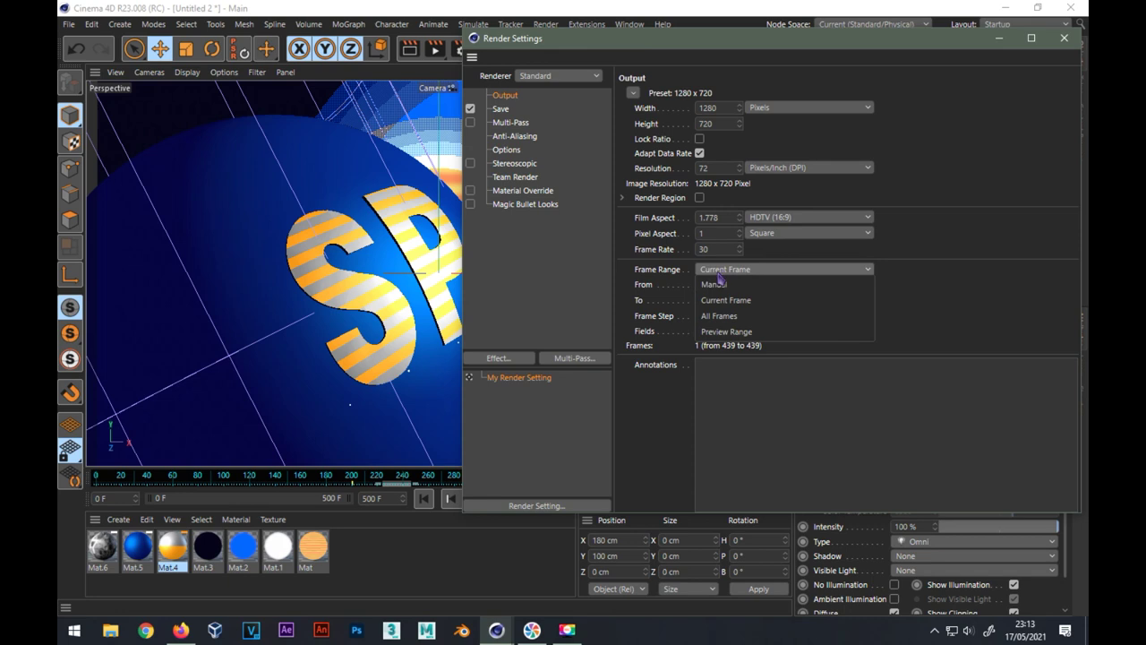
pyautogui.click(727, 314)
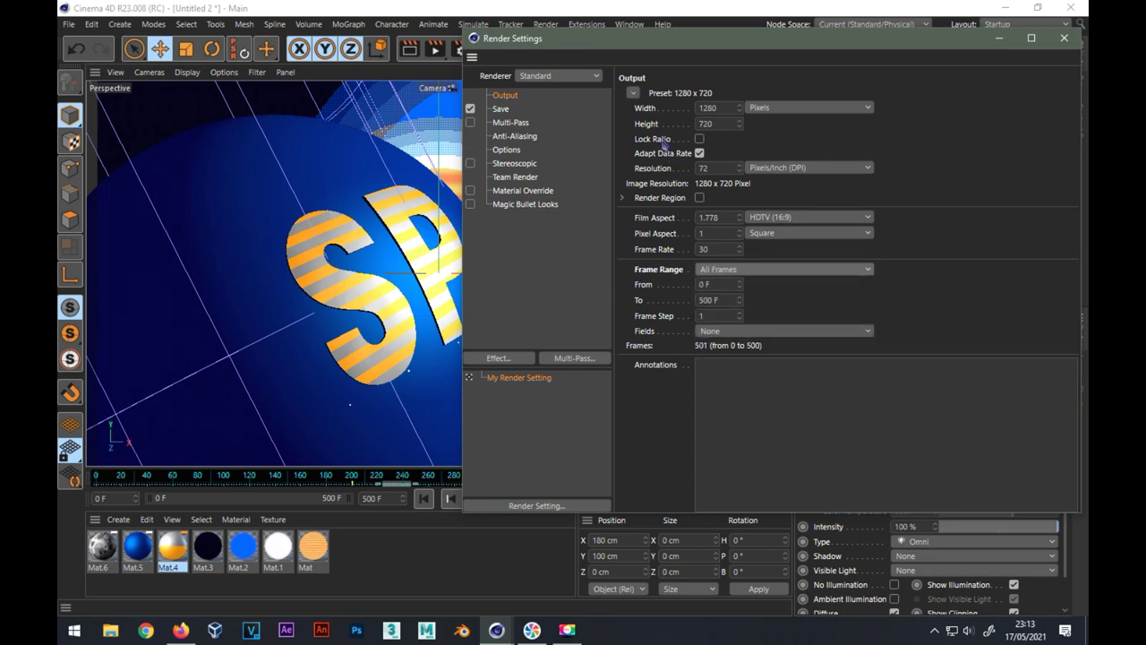
pyautogui.click(633, 94)
pyautogui.moveTo(652, 123)
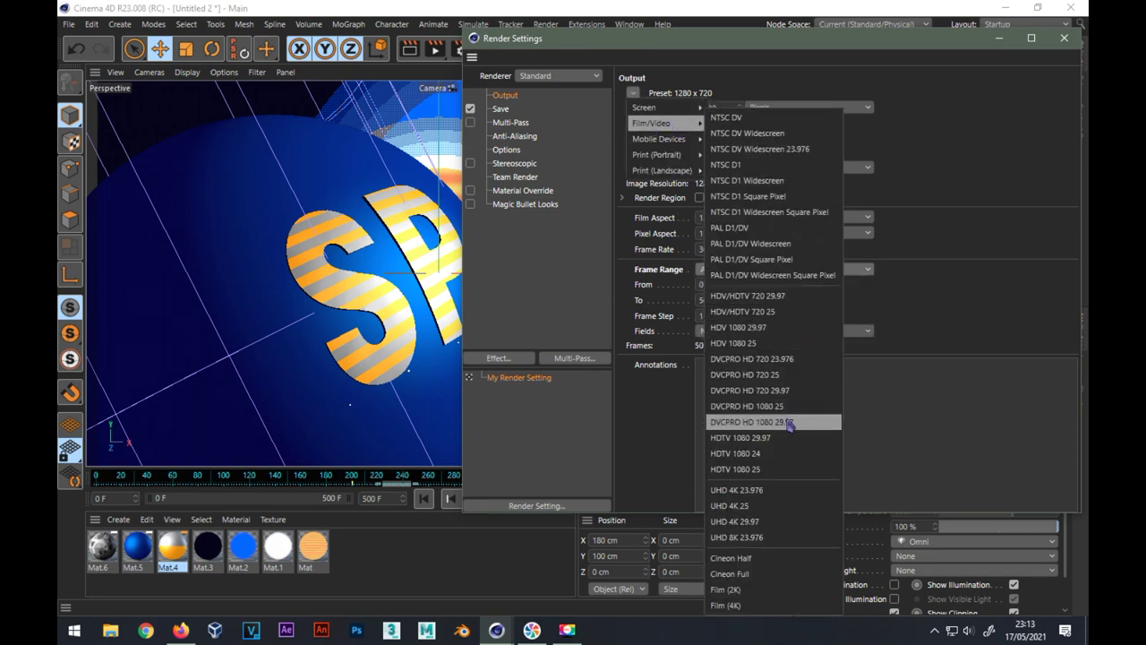
pyautogui.click(787, 438)
# - Save the output as MP4 to Desktop\sp and close the render settings
pyautogui.click(503, 109)
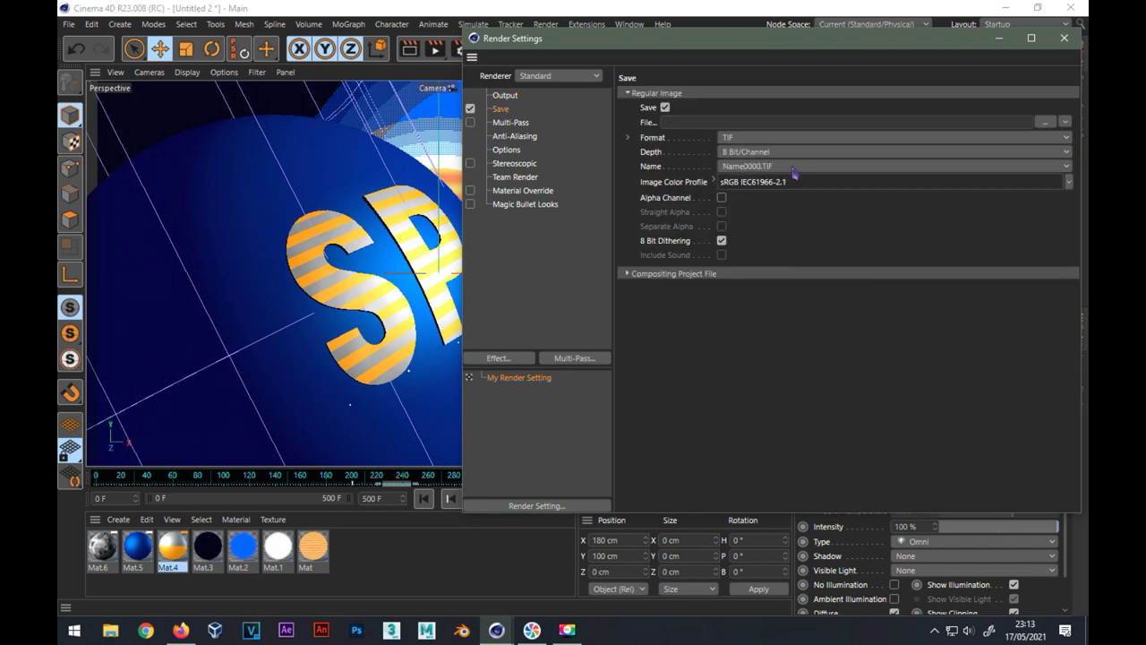
pyautogui.click(775, 138)
pyautogui.click(732, 457)
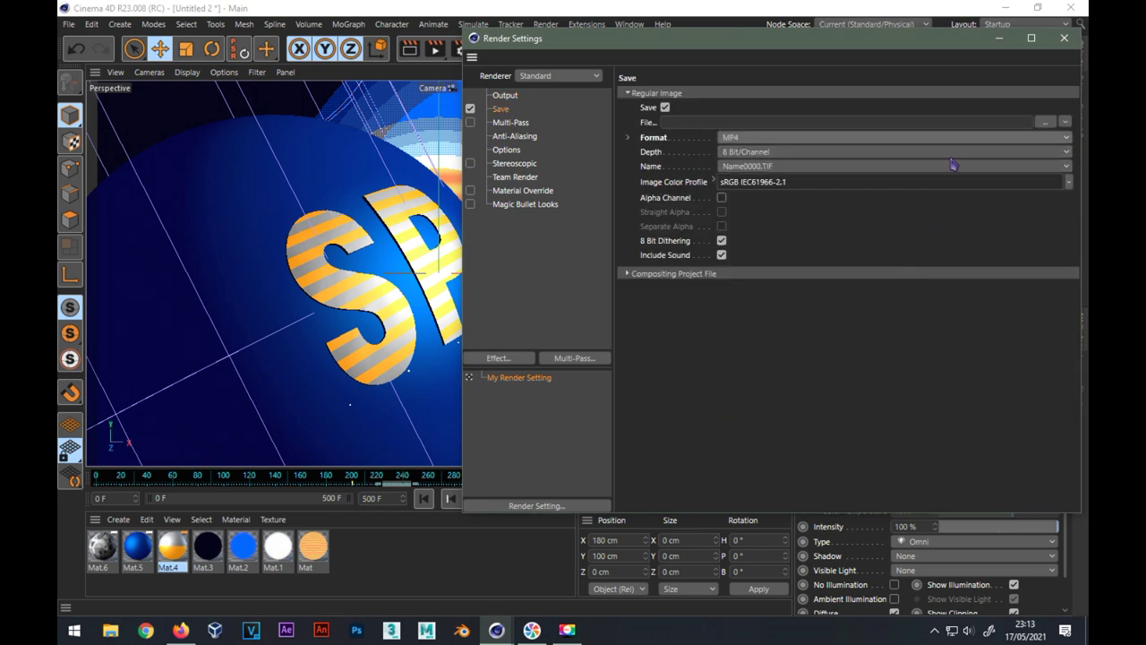
pyautogui.click(899, 120)
pyautogui.write('C:\\Users\\User\\Desktop\\sp')
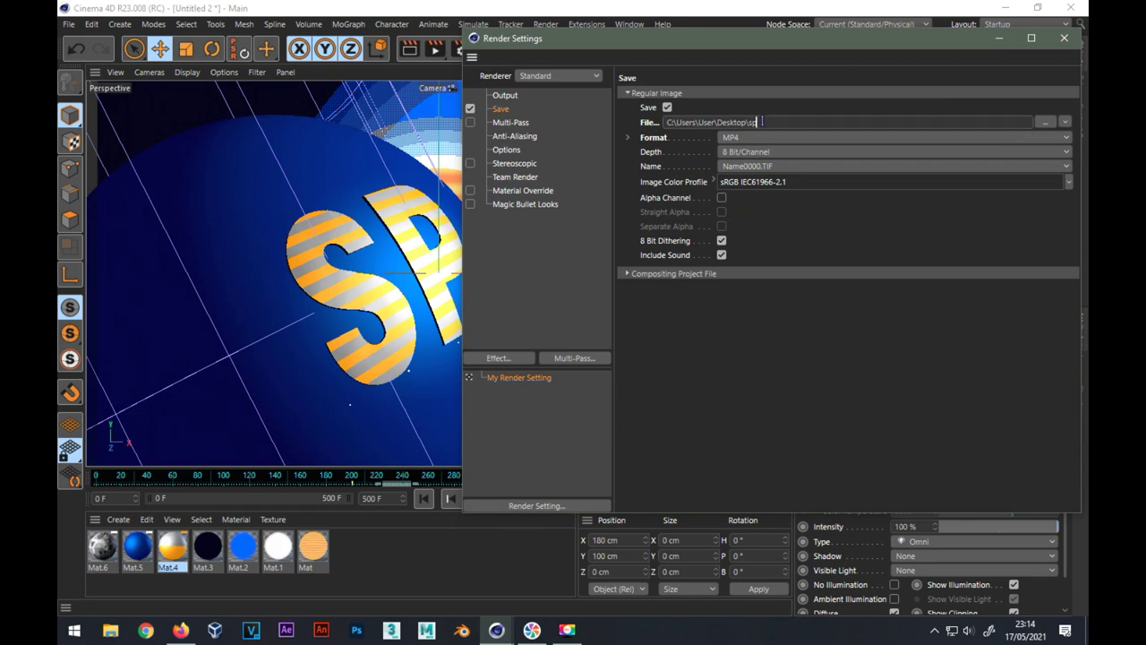
pyautogui.moveTo(776, 121); pyautogui.dragTo(648, 118)
pyautogui.click(792, 329)
pyautogui.click(1064, 37)
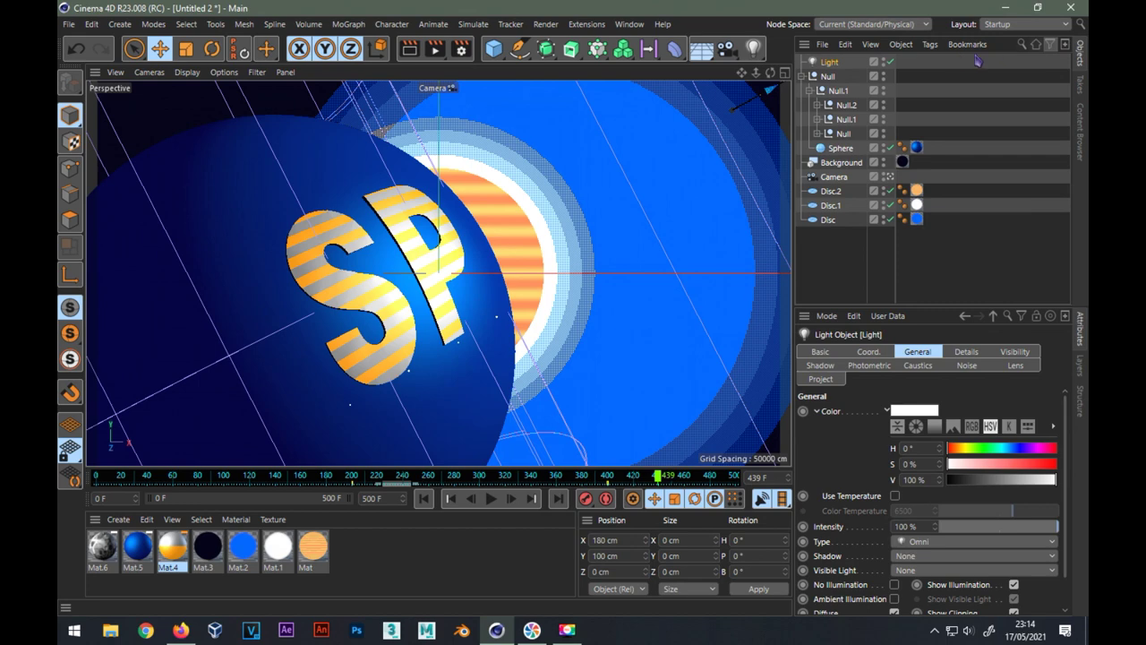